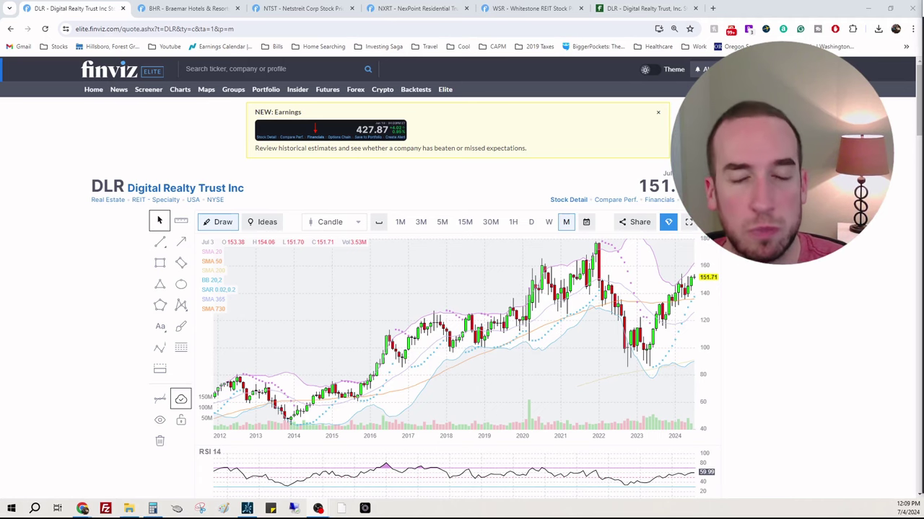
Step: Extend DLR's monthly chart history back to 2005 and compress the price scale to flatten it
{"action": "scroll", "coordinate": [849, 337], "scroll_direction": "down", "scroll_amount": 3}
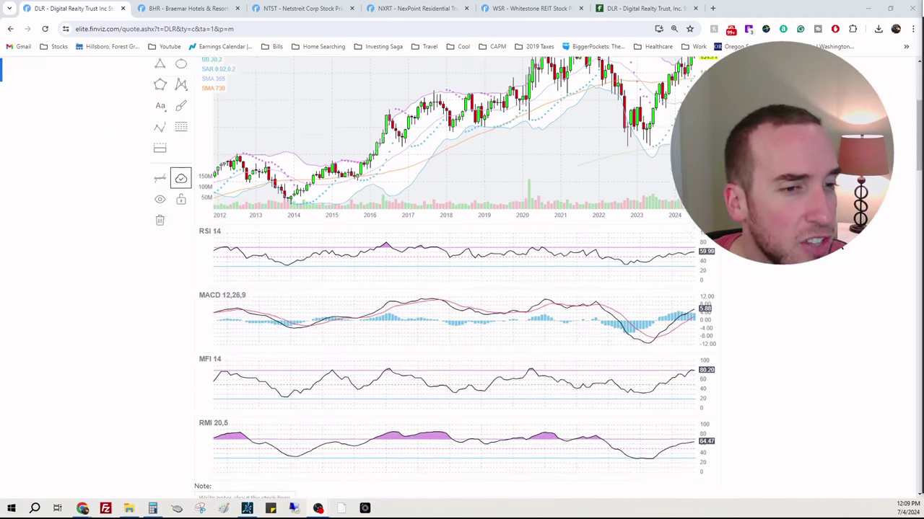
{"action": "scroll", "coordinate": [844, 248], "scroll_direction": "up", "scroll_amount": 2}
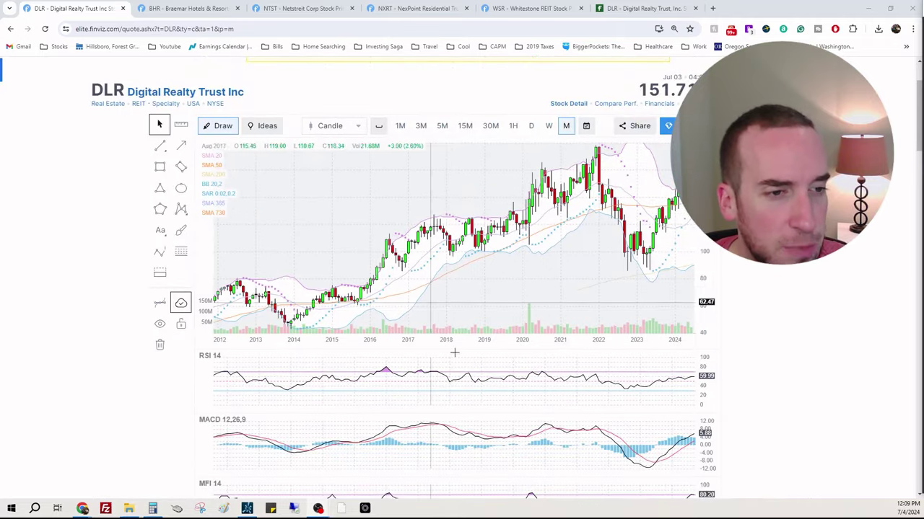
{"action": "left_click_drag", "start_coordinate": [417, 343], "coordinate": [328, 345]}
{"action": "left_click_drag", "start_coordinate": [228, 349], "coordinate": [217, 350]}
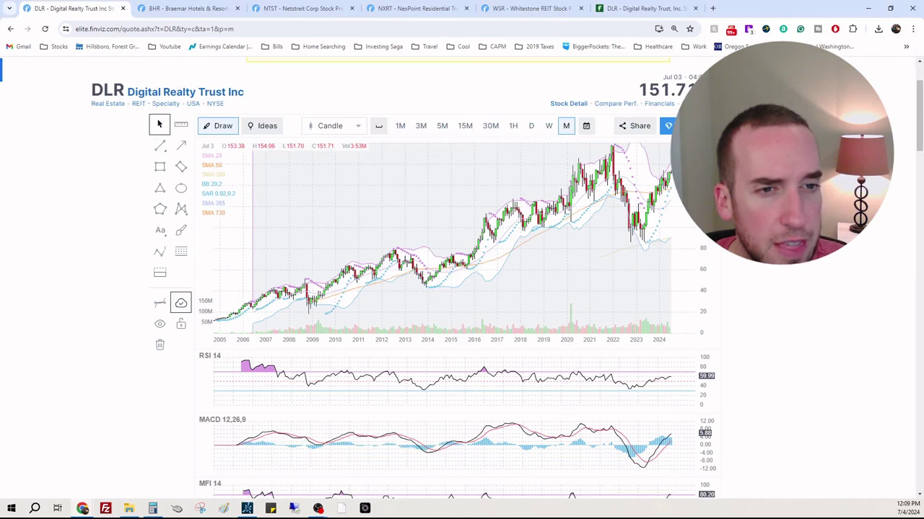
{"action": "left_click_drag", "start_coordinate": [227, 239], "coordinate": [227, 287]}
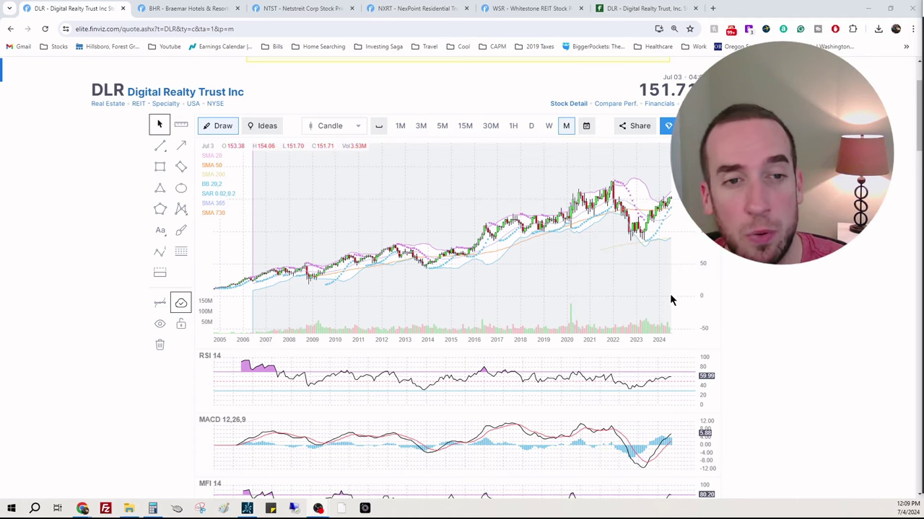
{"action": "scroll", "coordinate": [676, 283], "scroll_direction": "down", "scroll_amount": 2}
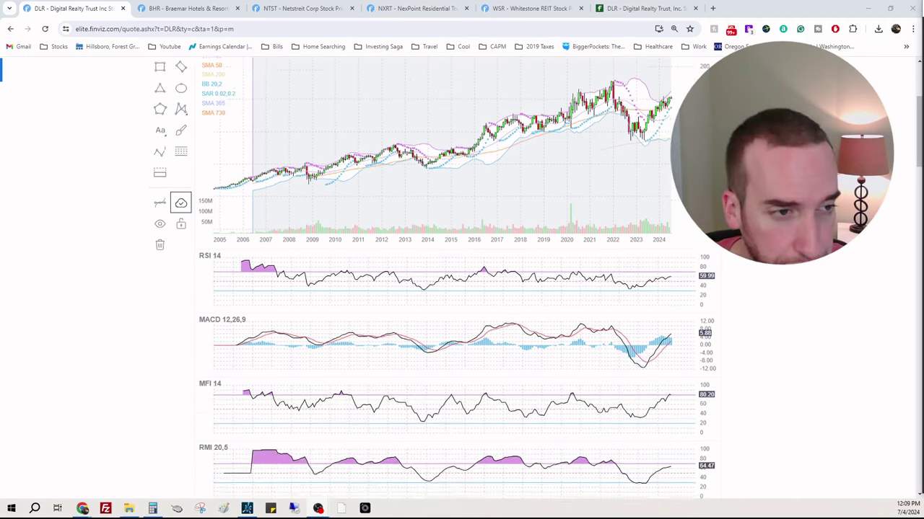
Step: Mark DLR's forward P/E of 116.43, 12.62% five-year sales growth and 19.90% five-year EPS growth
{"action": "scroll", "coordinate": [462, 289], "scroll_direction": "down", "scroll_amount": 9}
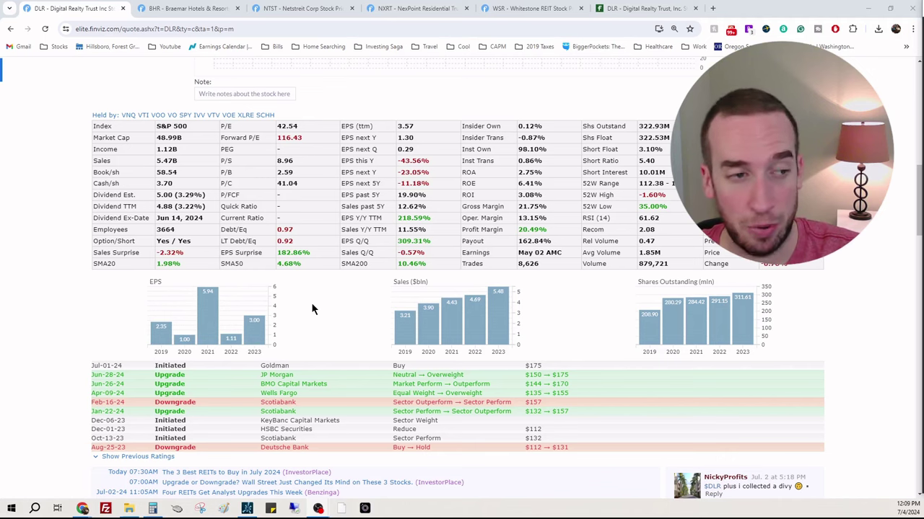
{"action": "scroll", "coordinate": [343, 302], "scroll_direction": "up", "scroll_amount": 1}
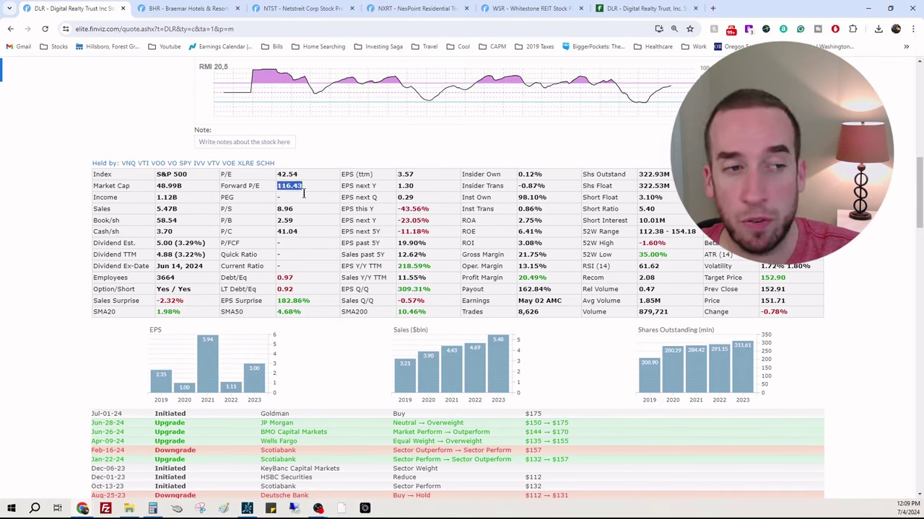
{"action": "left_click_drag", "start_coordinate": [299, 178], "coordinate": [271, 179]}
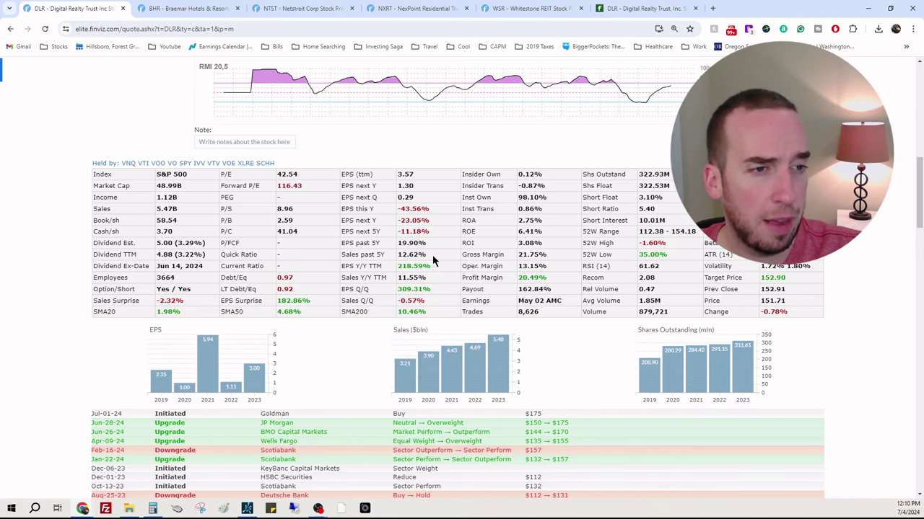
{"action": "left_click_drag", "start_coordinate": [432, 255], "coordinate": [396, 255]}
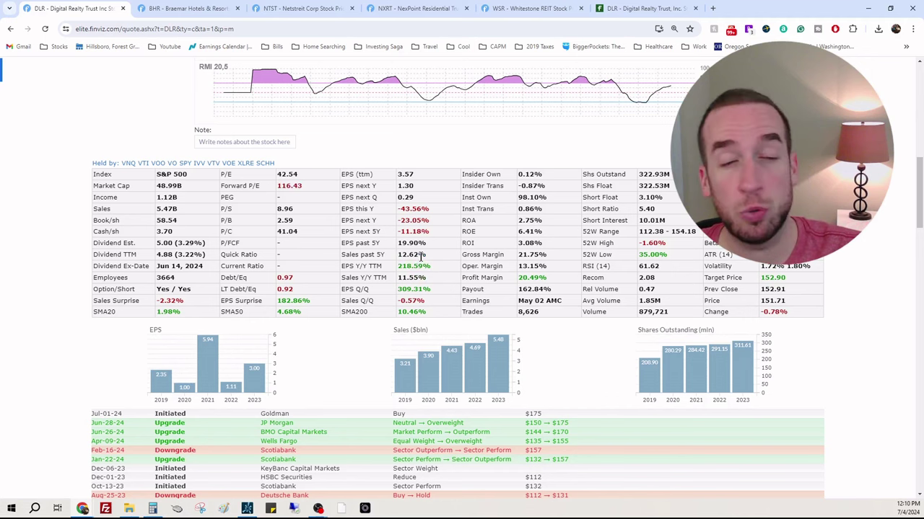
{"action": "left_click_drag", "start_coordinate": [434, 245], "coordinate": [396, 245]}
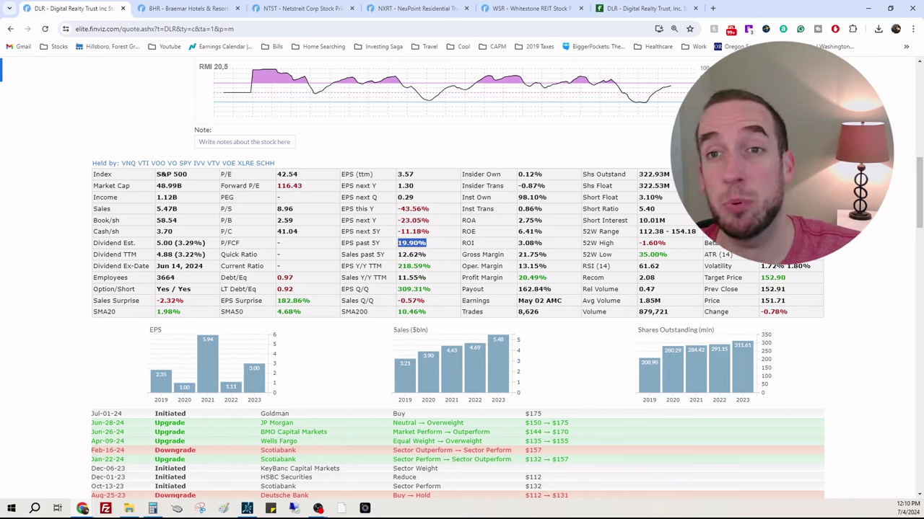
Step: Mark the 3.29% estimated dividend yield, then clear the marking and scroll back up the page
{"action": "key", "text": "alt+Tab"}
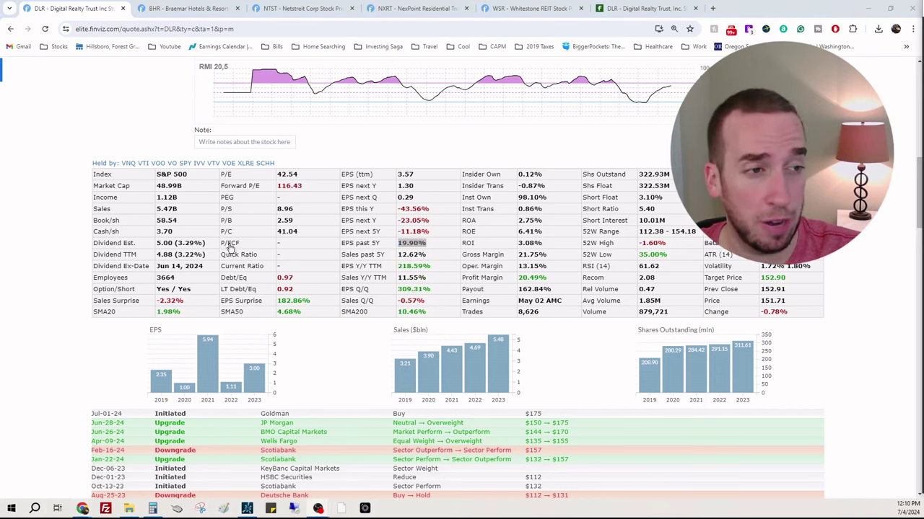
{"action": "left_click_drag", "start_coordinate": [208, 243], "coordinate": [174, 249]}
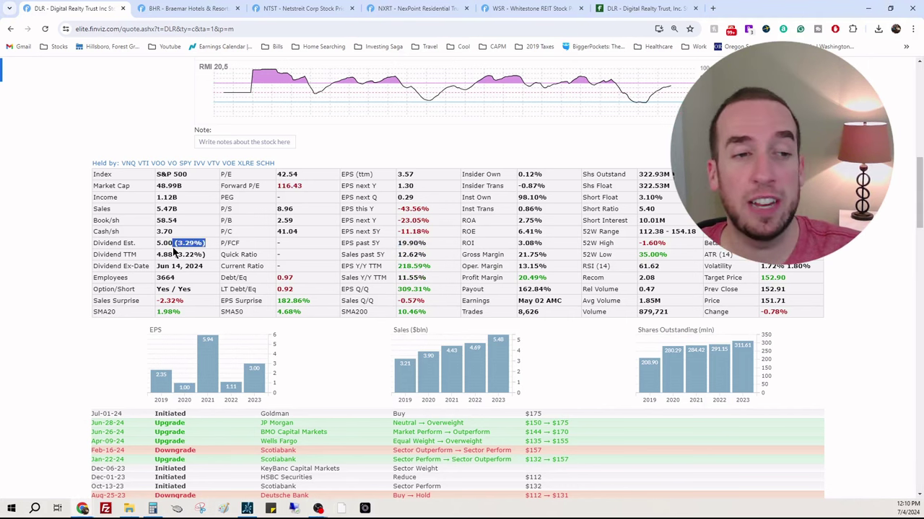
{"action": "scroll", "coordinate": [697, 320], "scroll_direction": "up", "scroll_amount": 10}
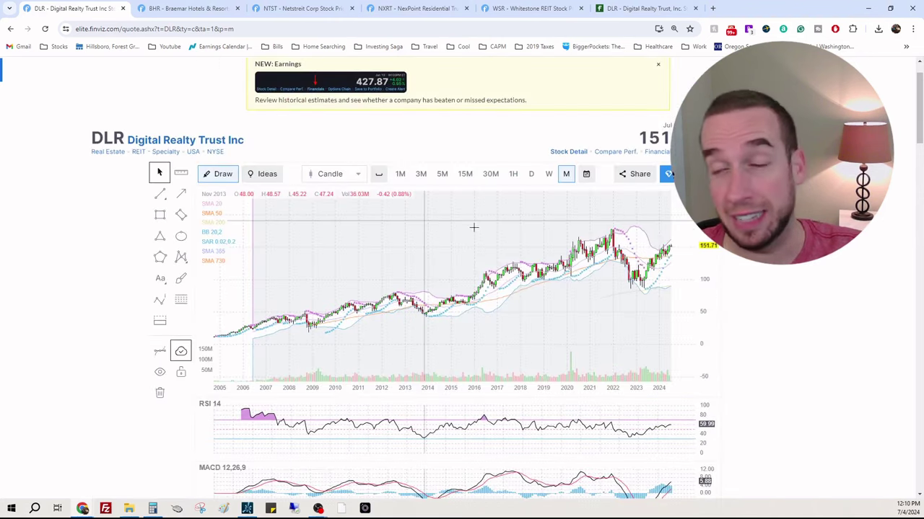
{"action": "scroll", "coordinate": [529, 233], "scroll_direction": "down", "scroll_amount": 4}
{"action": "scroll", "coordinate": [191, 217], "scroll_direction": "down", "scroll_amount": 3}
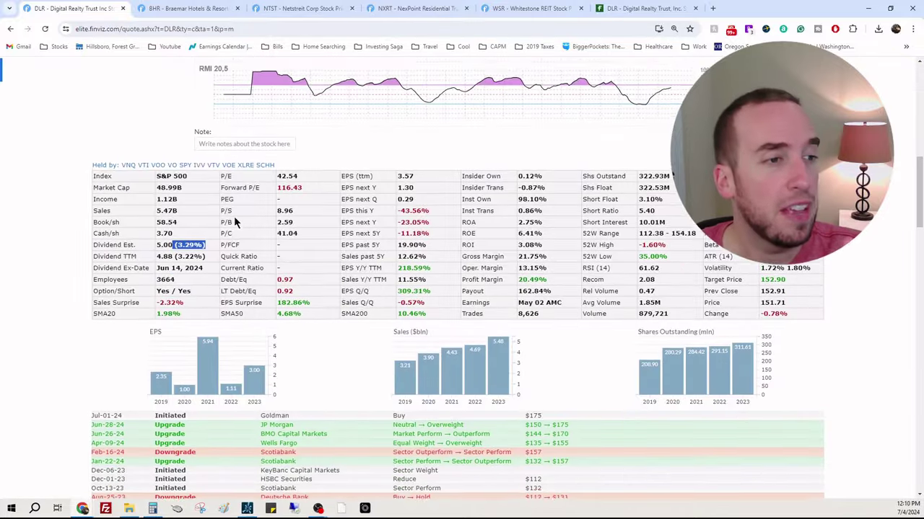
{"action": "left_click", "coordinate": [178, 176]}
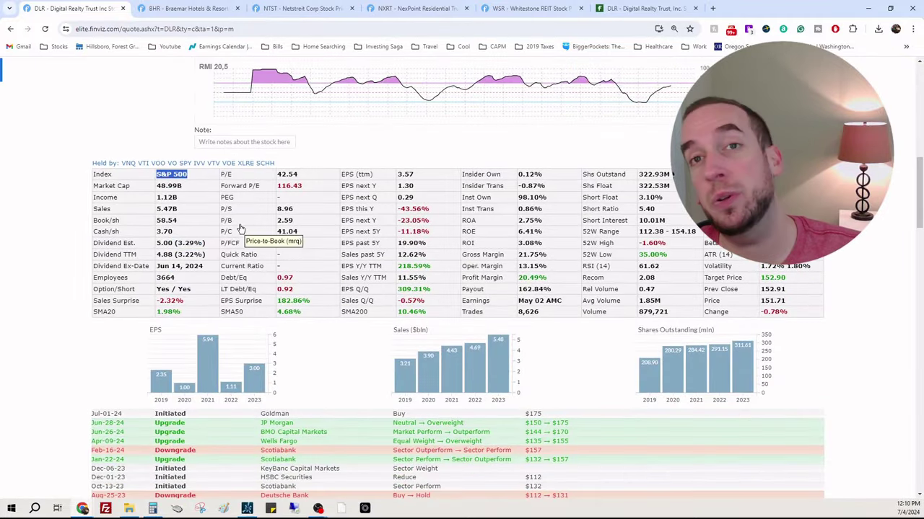
{"action": "scroll", "coordinate": [332, 298], "scroll_direction": "up", "scroll_amount": 3}
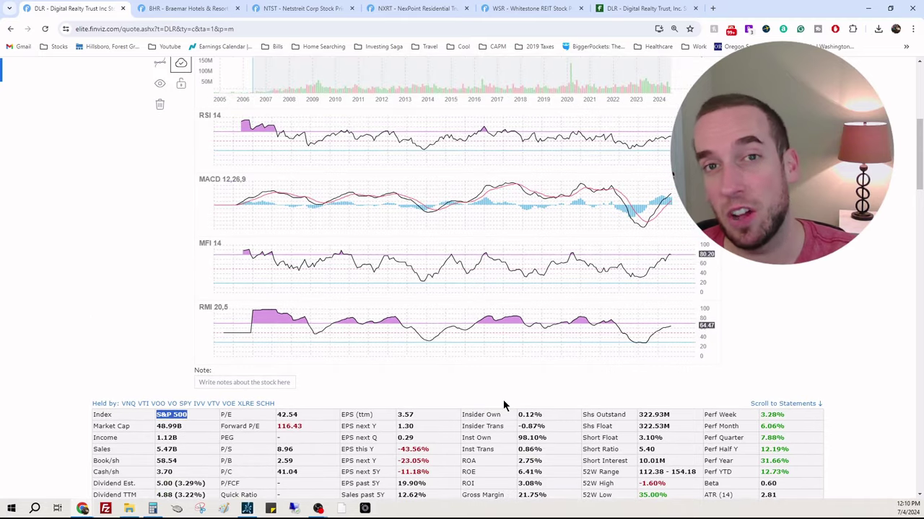
{"action": "scroll", "coordinate": [869, 288], "scroll_direction": "up", "scroll_amount": 1}
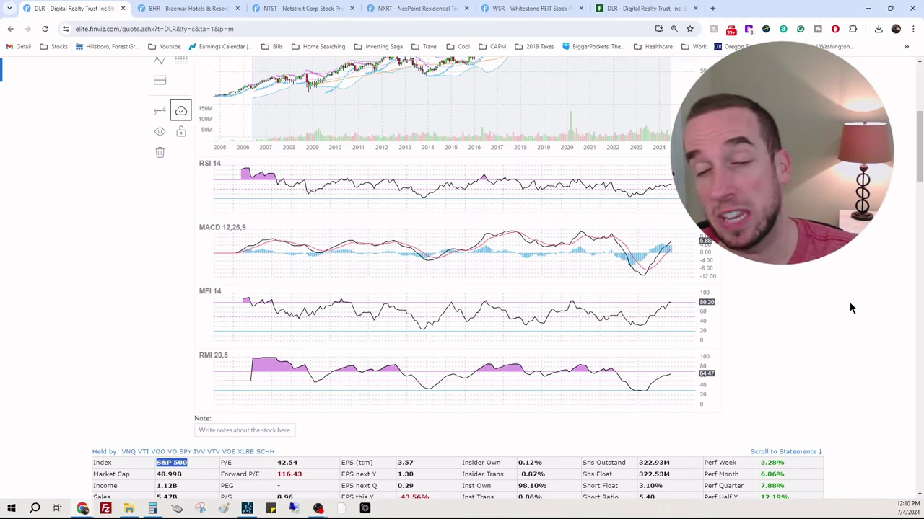
{"action": "scroll", "coordinate": [850, 306], "scroll_direction": "up", "scroll_amount": 1}
{"action": "scroll", "coordinate": [850, 311], "scroll_direction": "up", "scroll_amount": 2}
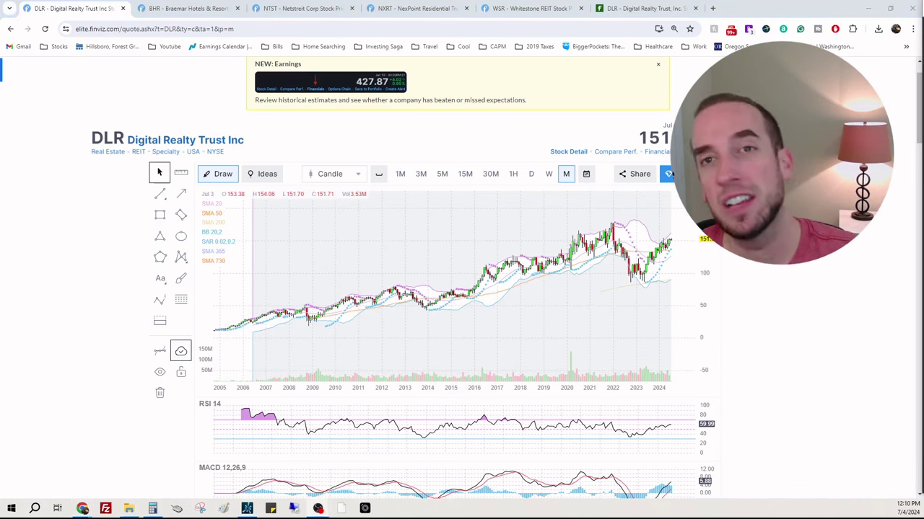
{"action": "scroll", "coordinate": [781, 274], "scroll_direction": "down", "scroll_amount": 6}
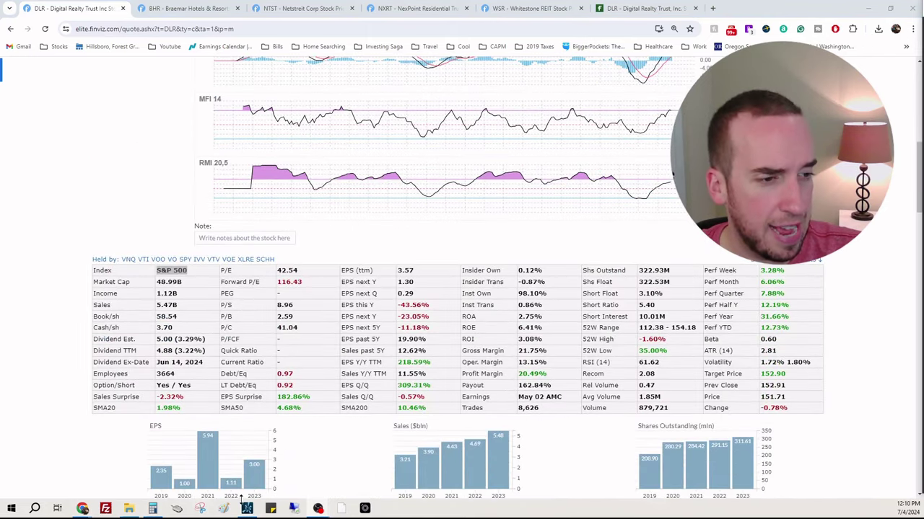
Step: Bring the DLR fair-value spreadsheet forward and move it beside the Finviz fundamentals
{"action": "mouse_move", "coordinate": [84, 510]}
{"action": "left_click", "coordinate": [133, 468]}
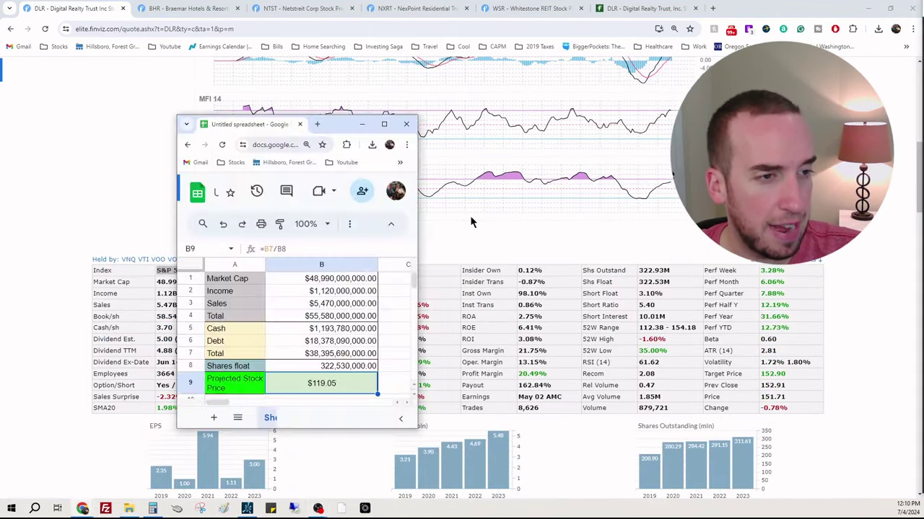
{"action": "left_click_drag", "start_coordinate": [335, 129], "coordinate": [598, 130]}
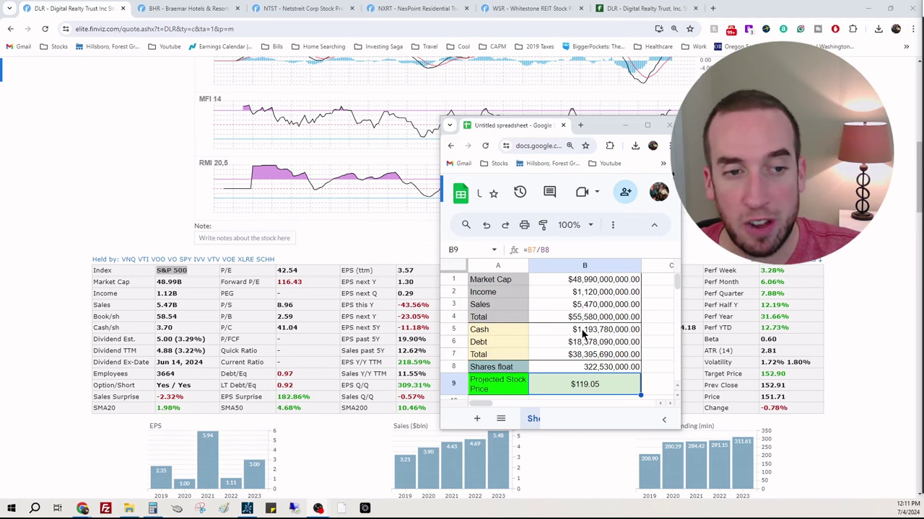
Step: Compare the sheet's $119.05 projected price ($38,395,690,000 over 322,530,000 shares) against Finviz's figures
{"action": "scroll", "coordinate": [704, 286], "scroll_direction": "down", "scroll_amount": 15}
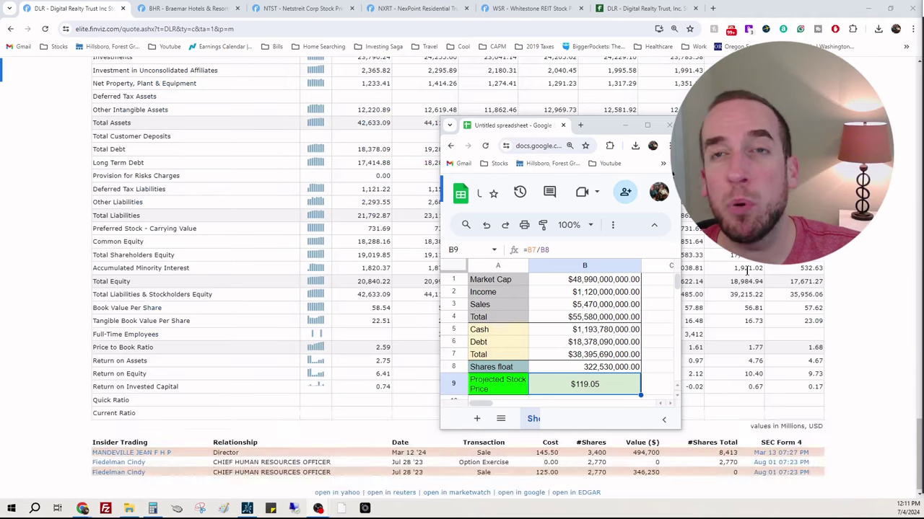
{"action": "scroll", "coordinate": [748, 274], "scroll_direction": "up", "scroll_amount": 2}
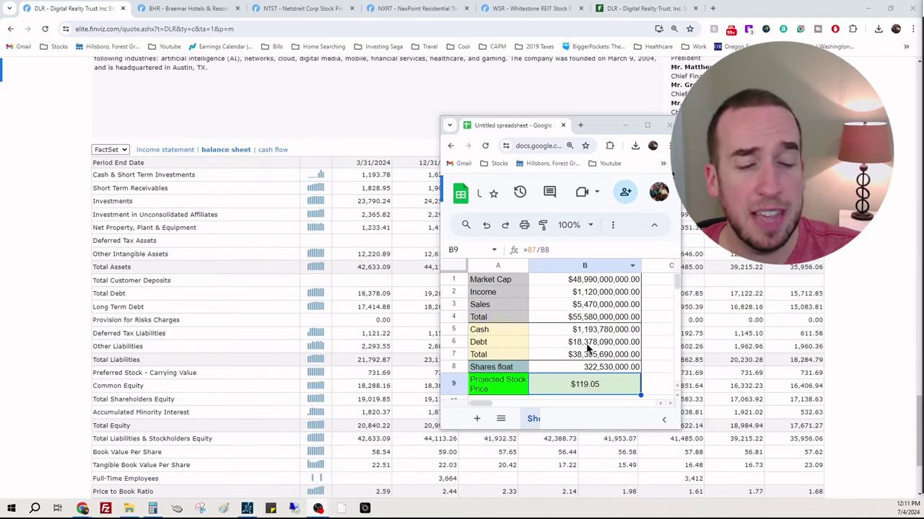
{"action": "scroll", "coordinate": [385, 301], "scroll_direction": "down", "scroll_amount": 1}
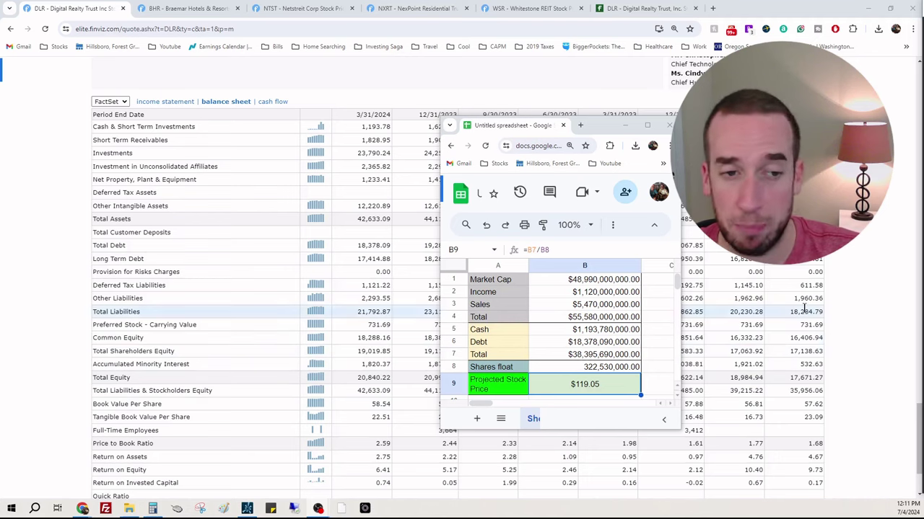
{"action": "scroll", "coordinate": [833, 335], "scroll_direction": "up", "scroll_amount": 15}
{"action": "scroll", "coordinate": [832, 335], "scroll_direction": "up", "scroll_amount": 3}
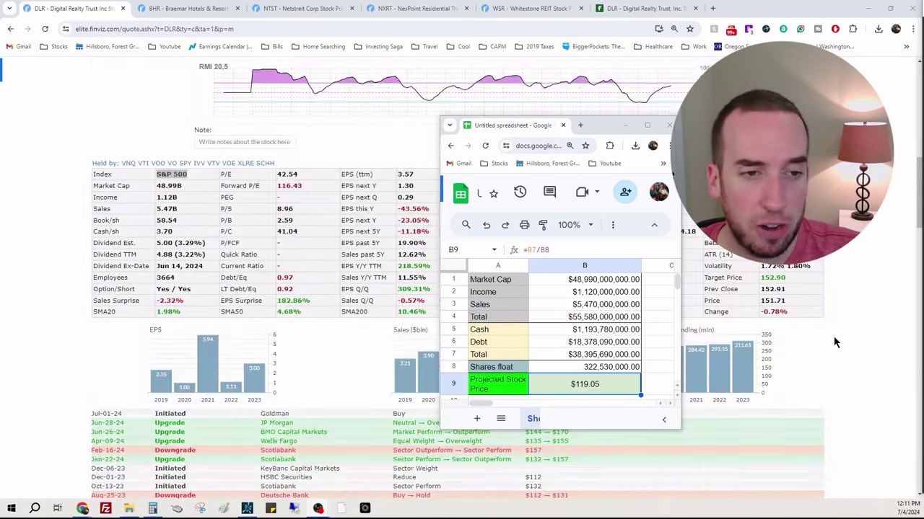
{"action": "left_click_drag", "start_coordinate": [600, 121], "coordinate": [446, 101]}
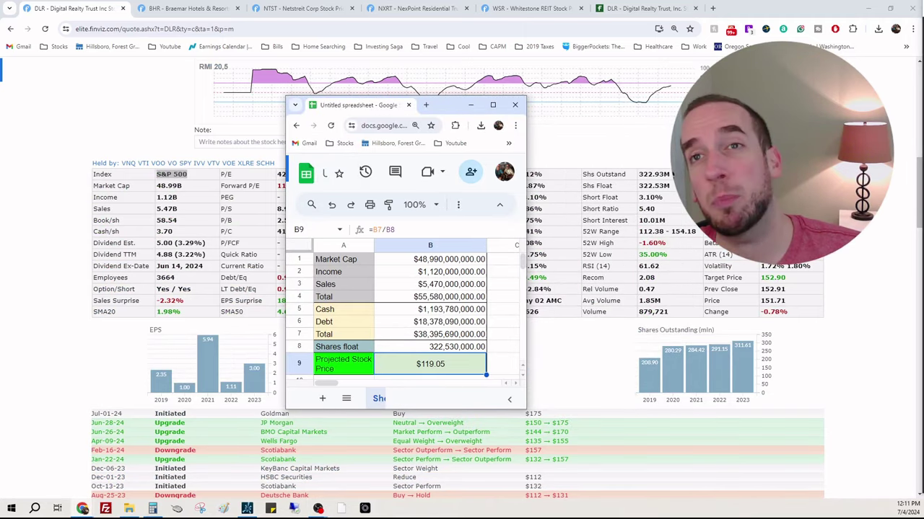
{"action": "left_click", "coordinate": [447, 494]}
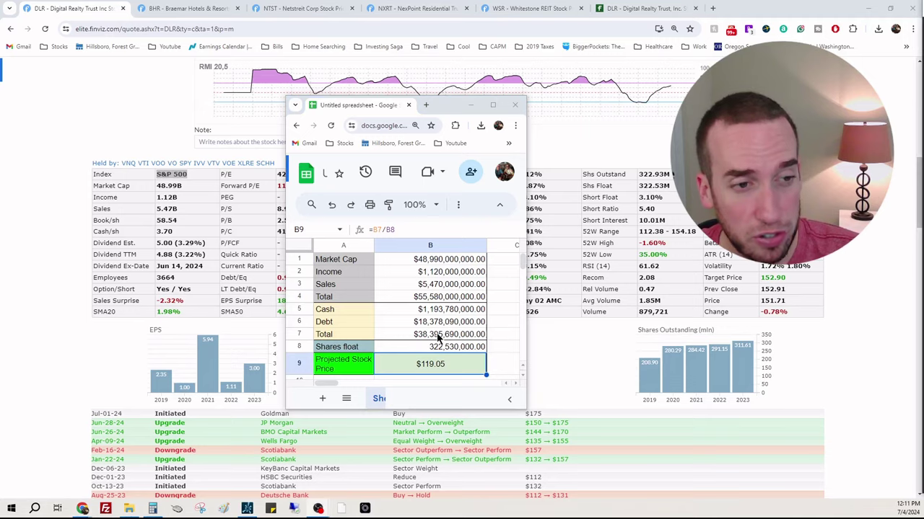
{"action": "scroll", "coordinate": [802, 330], "scroll_direction": "up", "scroll_amount": 6}
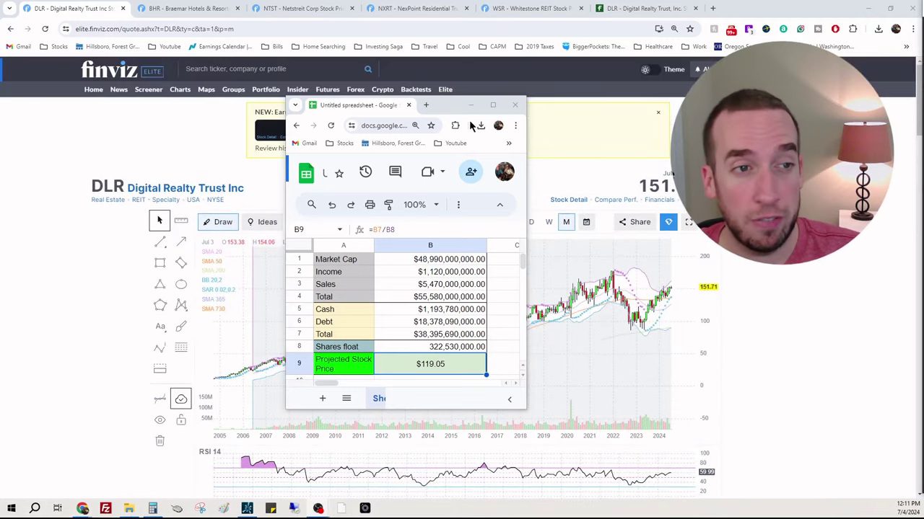
{"action": "left_click_drag", "start_coordinate": [453, 110], "coordinate": [797, 164]}
Step: Send the spreadsheet behind Finviz and return to DLR's monthly chart closing at 151.71
{"action": "scroll", "coordinate": [469, 246], "scroll_direction": "down", "scroll_amount": 1}
{"action": "scroll", "coordinate": [470, 246], "scroll_direction": "down", "scroll_amount": 5}
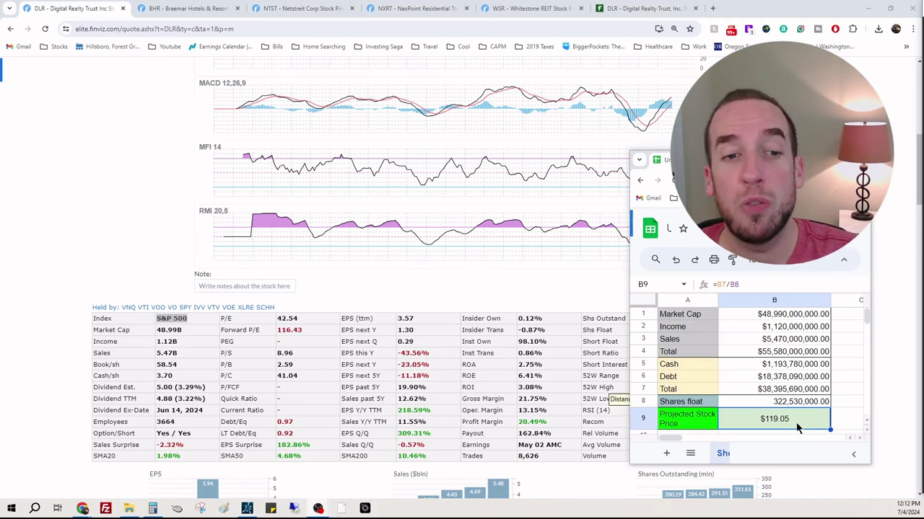
{"action": "left_click", "coordinate": [881, 342]}
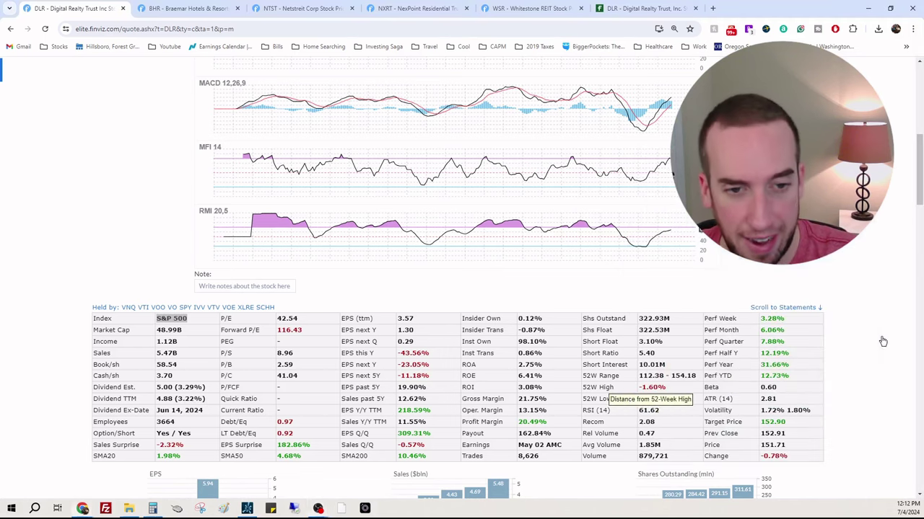
{"action": "scroll", "coordinate": [881, 336], "scroll_direction": "down", "scroll_amount": 4}
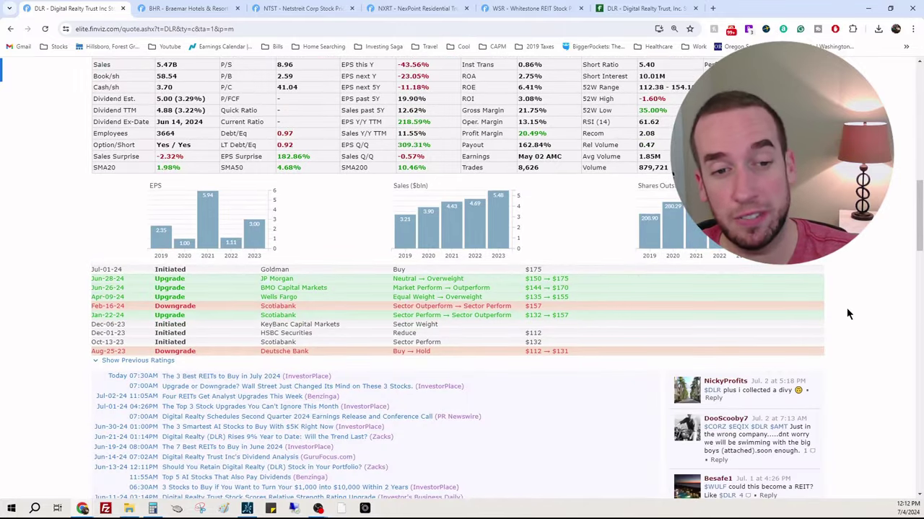
{"action": "scroll", "coordinate": [903, 324], "scroll_direction": "up", "scroll_amount": 8}
{"action": "scroll", "coordinate": [906, 329], "scroll_direction": "down", "scroll_amount": 2}
{"action": "scroll", "coordinate": [906, 329], "scroll_direction": "up", "scroll_amount": 3}
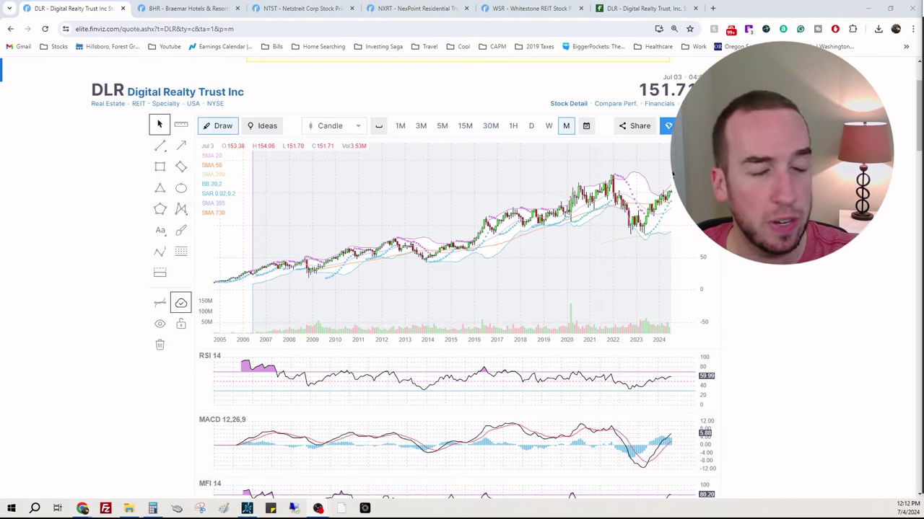
Step: Mark Finviz's 98.10% institutional ownership figure for DLR
{"action": "left_click", "coordinate": [626, 9]}
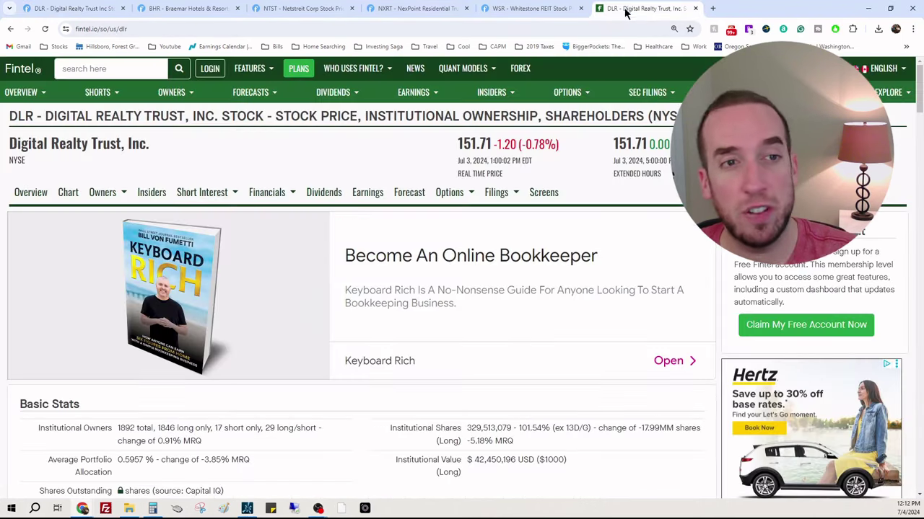
{"action": "left_click", "coordinate": [72, 8]}
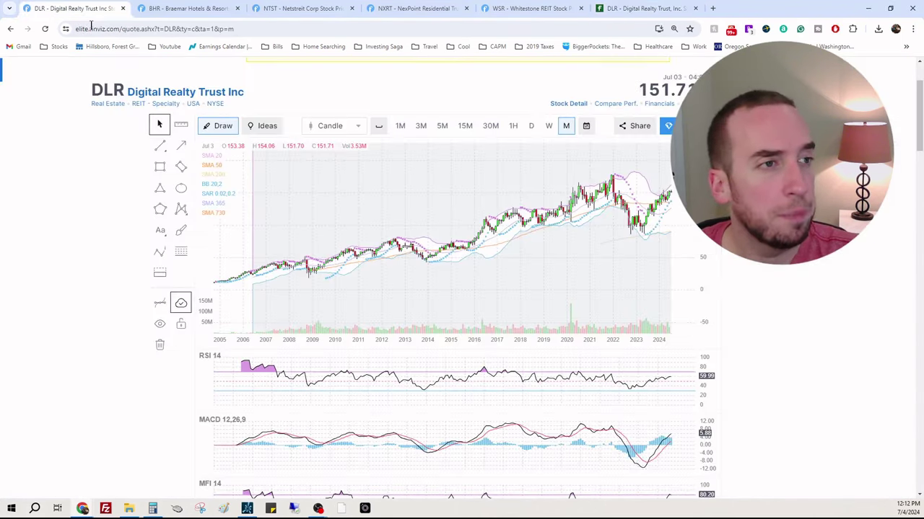
{"action": "scroll", "coordinate": [793, 276], "scroll_direction": "down", "scroll_amount": 6}
{"action": "left_click_drag", "start_coordinate": [516, 294], "coordinate": [566, 295]}
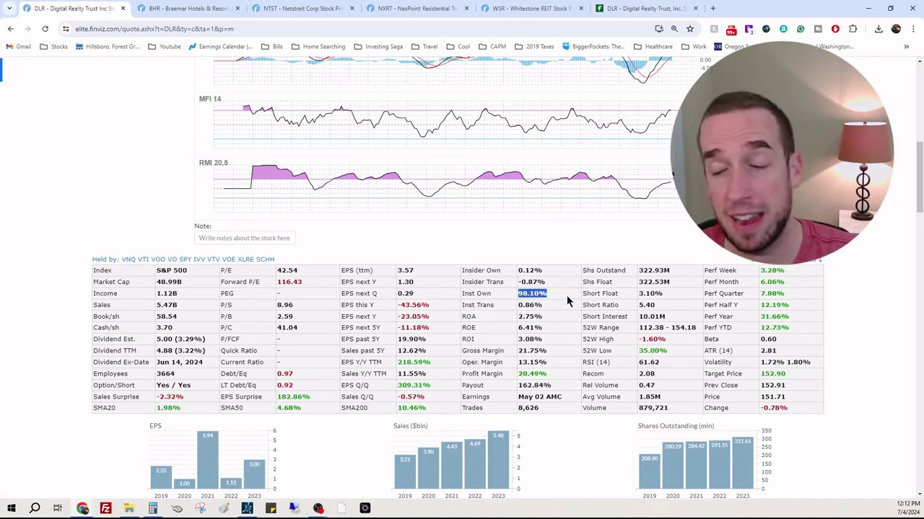
Step: Mark Fintel's 101.54% institutional shares for DLR and review its 13D/G filings table
{"action": "left_click", "coordinate": [644, 20]}
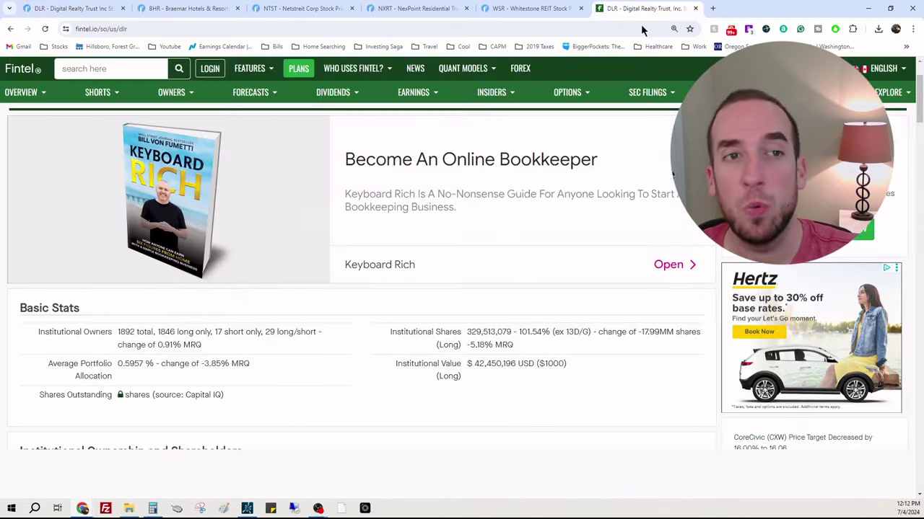
{"action": "double_click", "coordinate": [534, 332]}
{"action": "scroll", "coordinate": [535, 333], "scroll_direction": "down", "scroll_amount": 2}
{"action": "scroll", "coordinate": [534, 333], "scroll_direction": "down", "scroll_amount": 3}
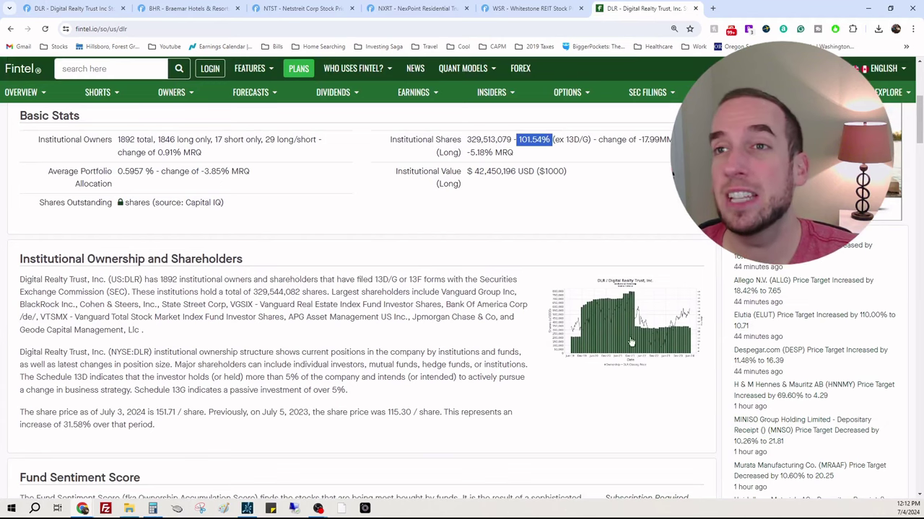
{"action": "scroll", "coordinate": [701, 313], "scroll_direction": "down", "scroll_amount": 15}
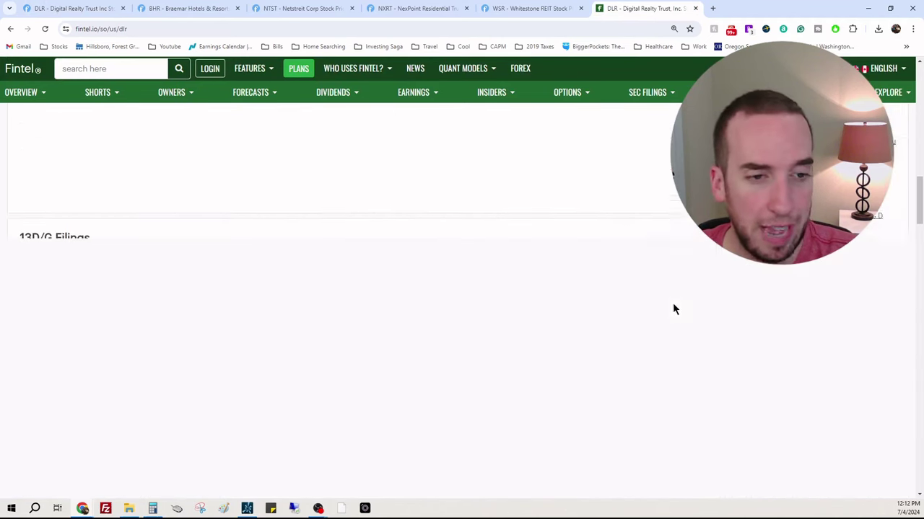
{"action": "scroll", "coordinate": [667, 294], "scroll_direction": "down", "scroll_amount": 2}
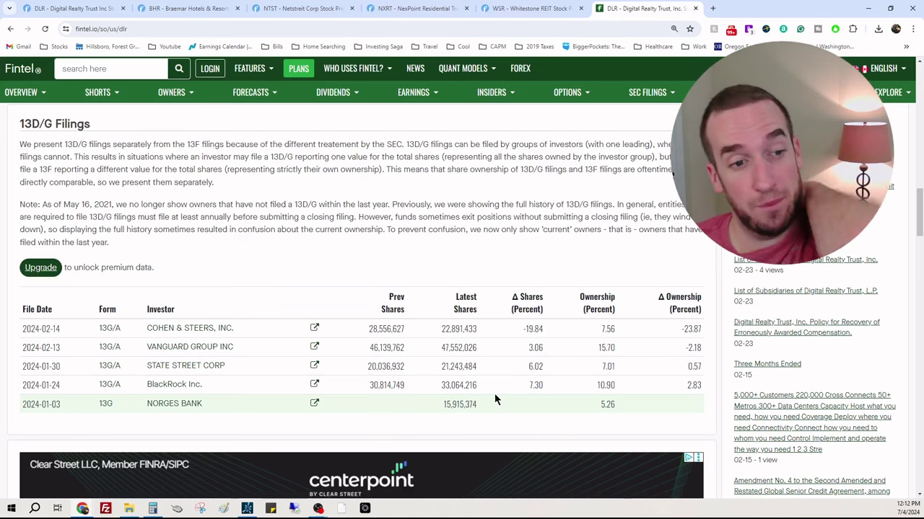
{"action": "scroll", "coordinate": [472, 300], "scroll_direction": "down", "scroll_amount": 5}
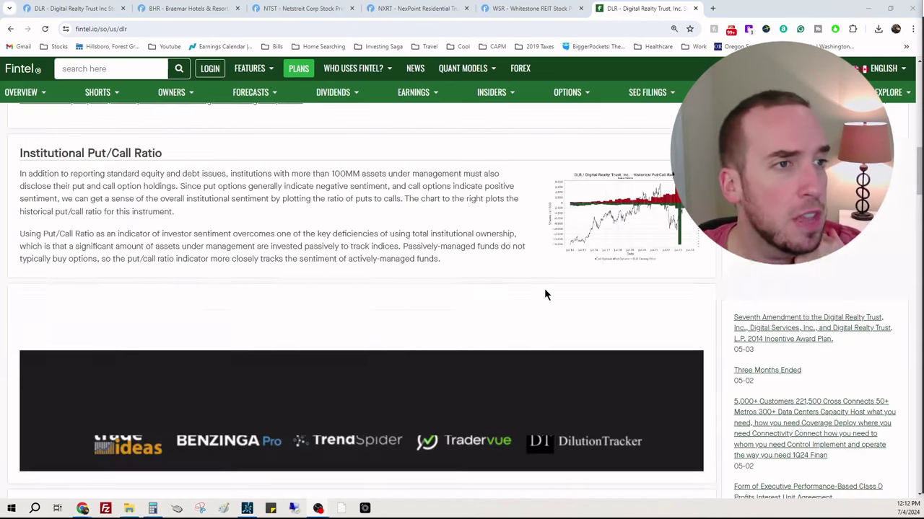
{"action": "left_click", "coordinate": [181, 10]}
Step: Close the DLR quote tab so the BHR monthly chart closing at 2.54 is shown
{"action": "left_click", "coordinate": [69, 6]}
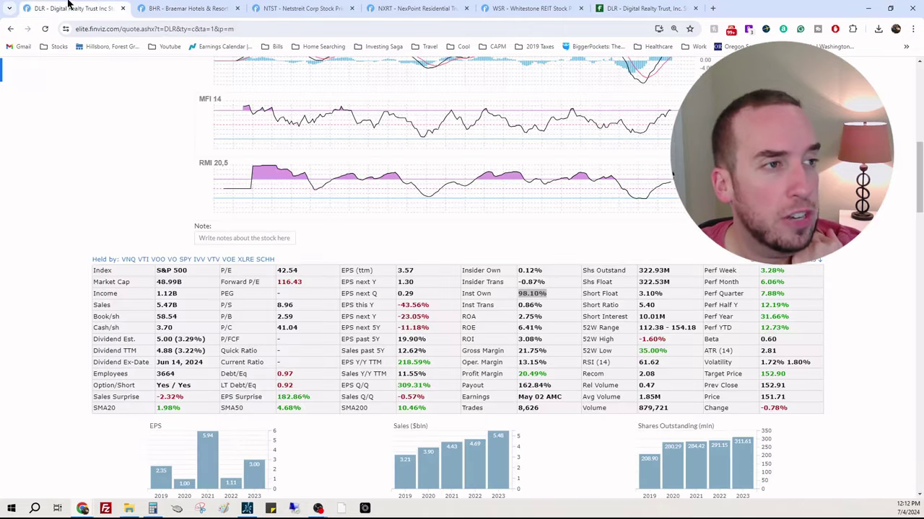
{"action": "scroll", "coordinate": [462, 289], "scroll_direction": "up", "scroll_amount": 6}
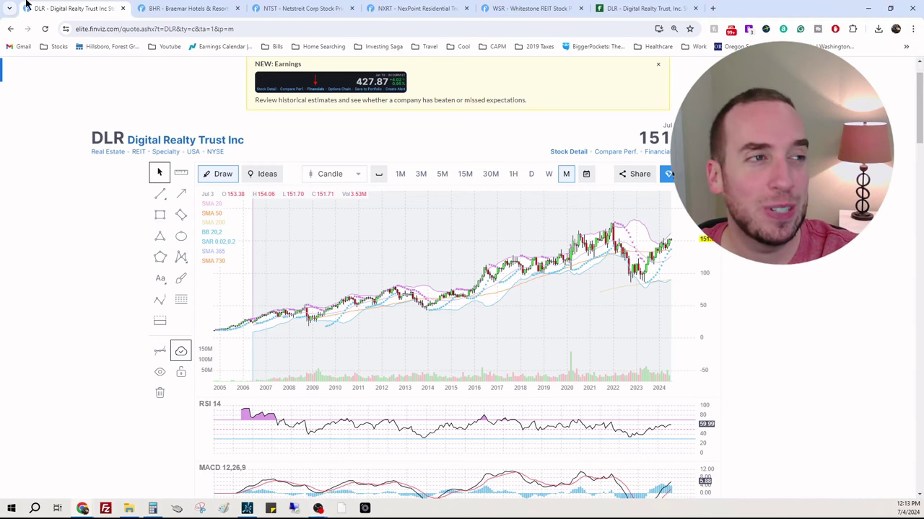
{"action": "left_click", "coordinate": [122, 8]}
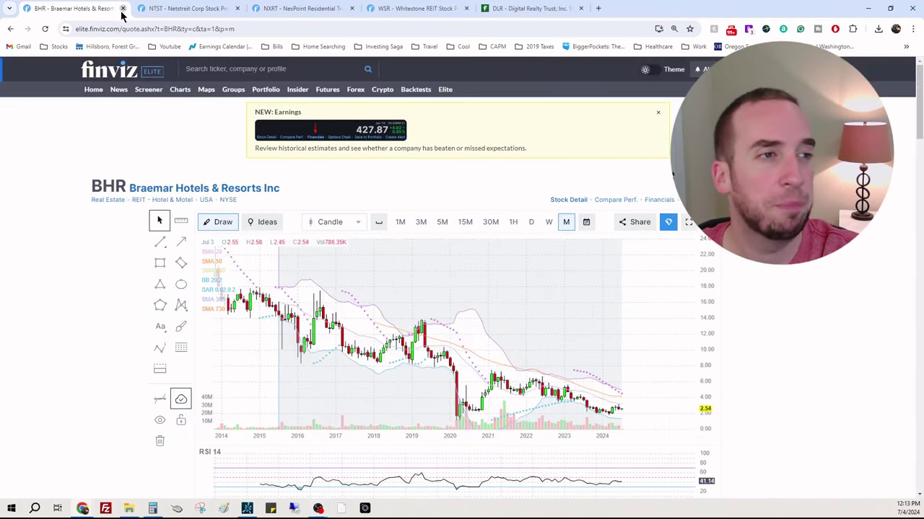
Step: Scan BHR's indicators and fundamentals, marking its income value, then switch to thinkorswim
{"action": "scroll", "coordinate": [857, 259], "scroll_direction": "down", "scroll_amount": 1}
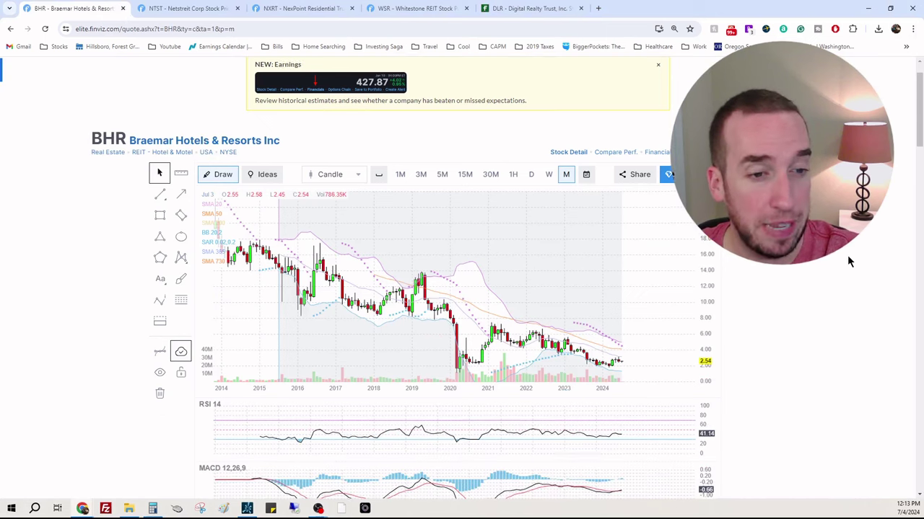
{"action": "scroll", "coordinate": [831, 259], "scroll_direction": "down", "scroll_amount": 1}
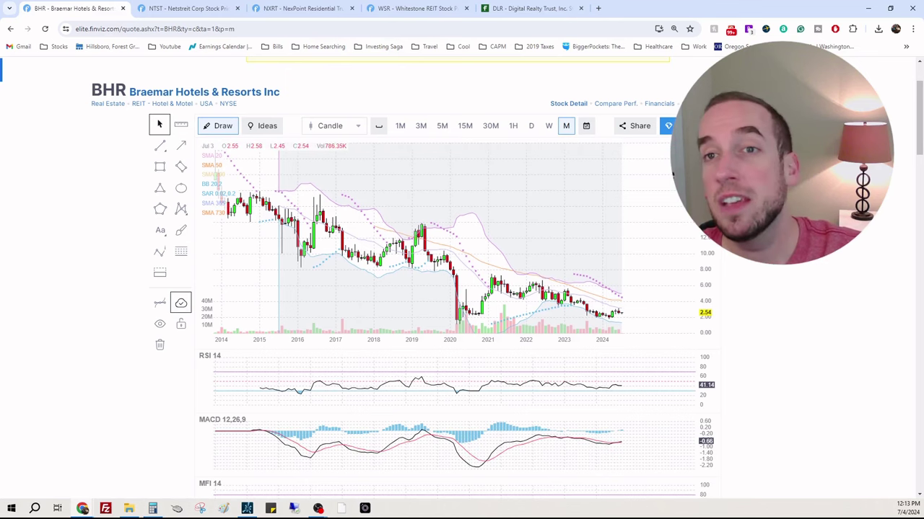
{"action": "scroll", "coordinate": [831, 254], "scroll_direction": "down", "scroll_amount": 4}
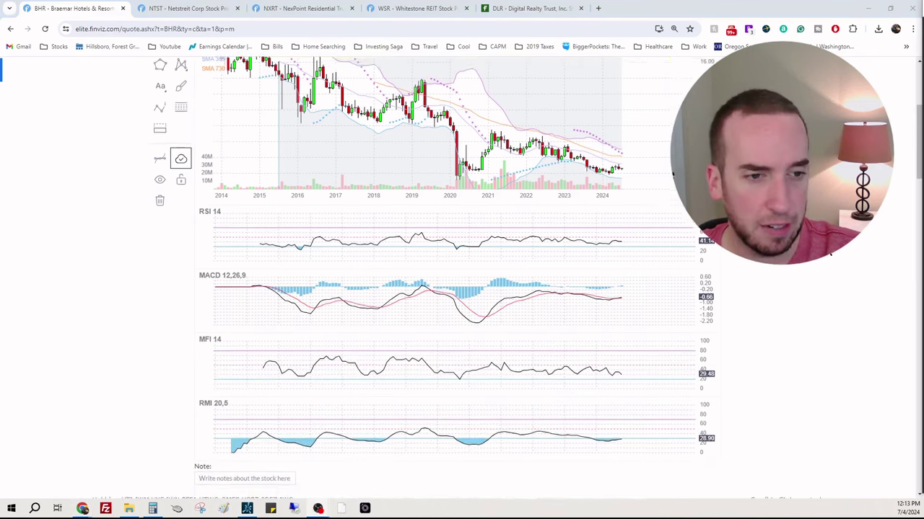
{"action": "scroll", "coordinate": [832, 254], "scroll_direction": "down", "scroll_amount": 3}
{"action": "scroll", "coordinate": [831, 254], "scroll_direction": "down", "scroll_amount": 1}
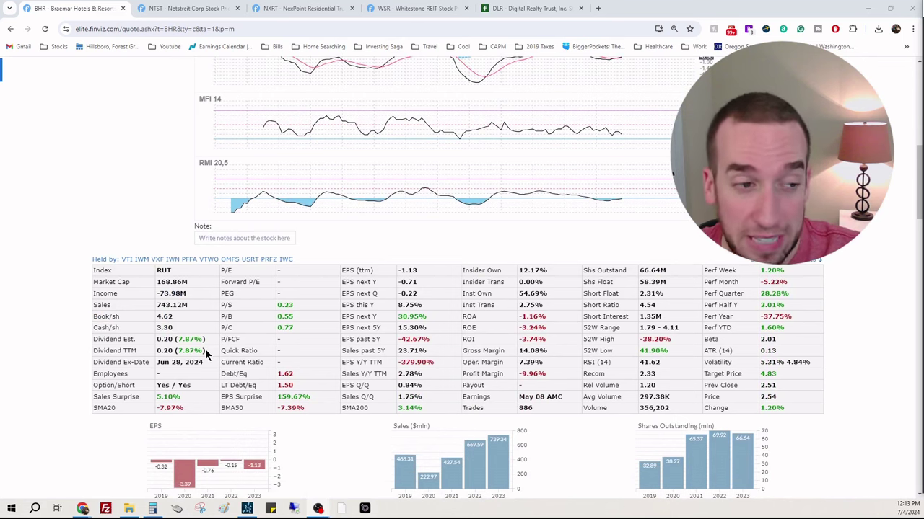
{"action": "left_click_drag", "start_coordinate": [196, 295], "coordinate": [167, 294]}
{"action": "left_click", "coordinate": [167, 296]}
{"action": "scroll", "coordinate": [865, 301], "scroll_direction": "up", "scroll_amount": 1}
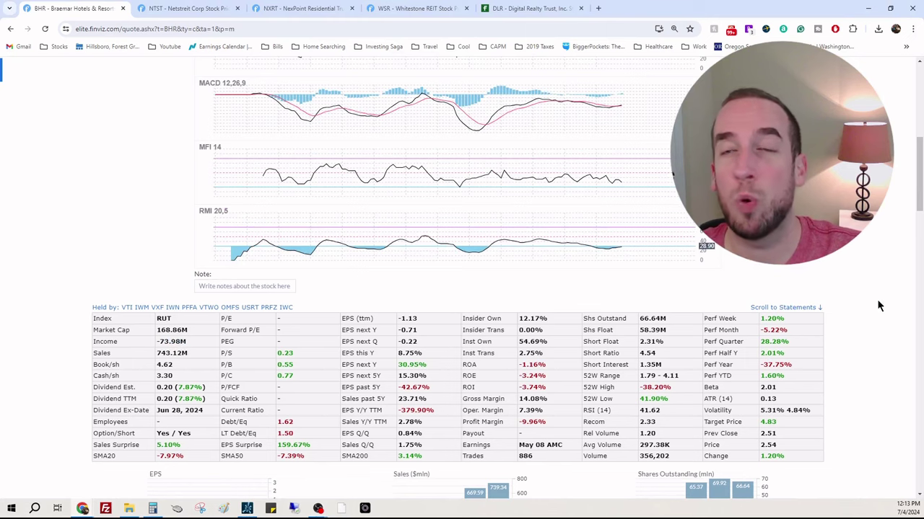
{"action": "scroll", "coordinate": [457, 279], "scroll_direction": "down", "scroll_amount": 2}
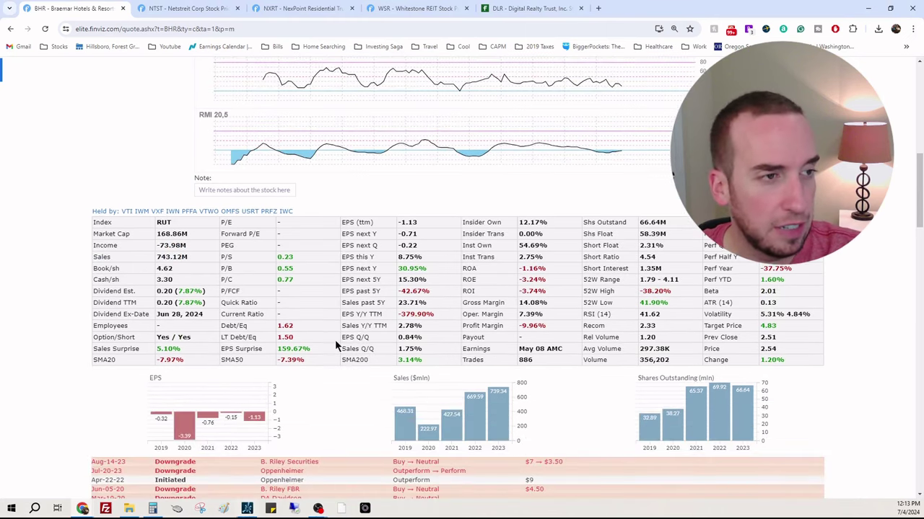
{"action": "scroll", "coordinate": [356, 326], "scroll_direction": "up", "scroll_amount": 10}
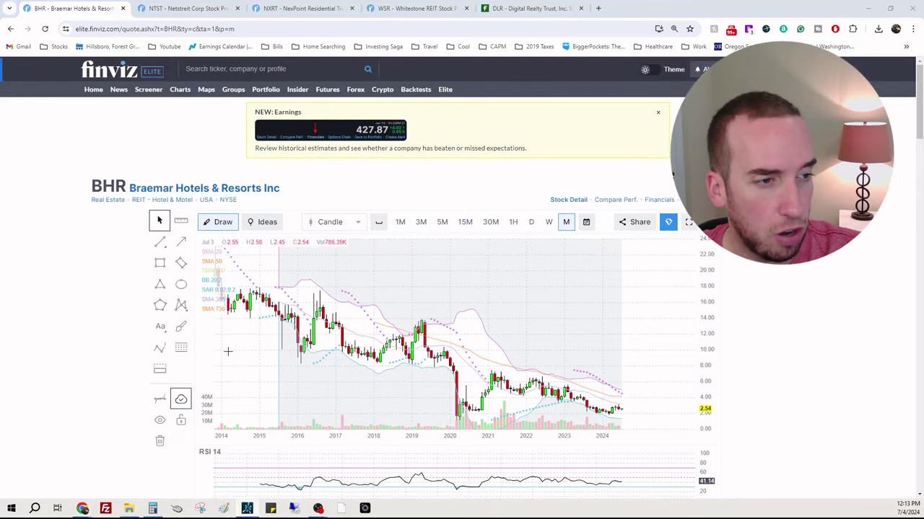
{"action": "key", "text": "alt+Tab"}
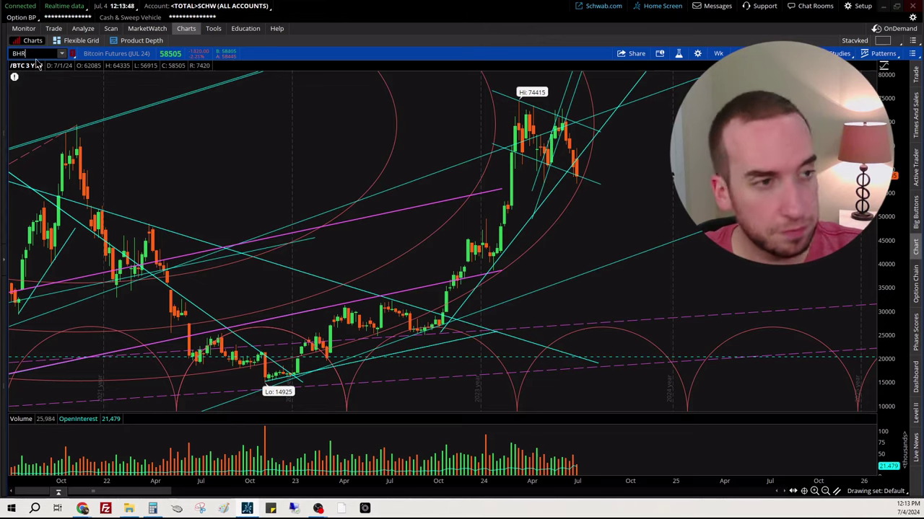
Step: Chart BHR on the Max: M monthly timeframe and zoom onto its price data
{"action": "left_click", "coordinate": [37, 63]}
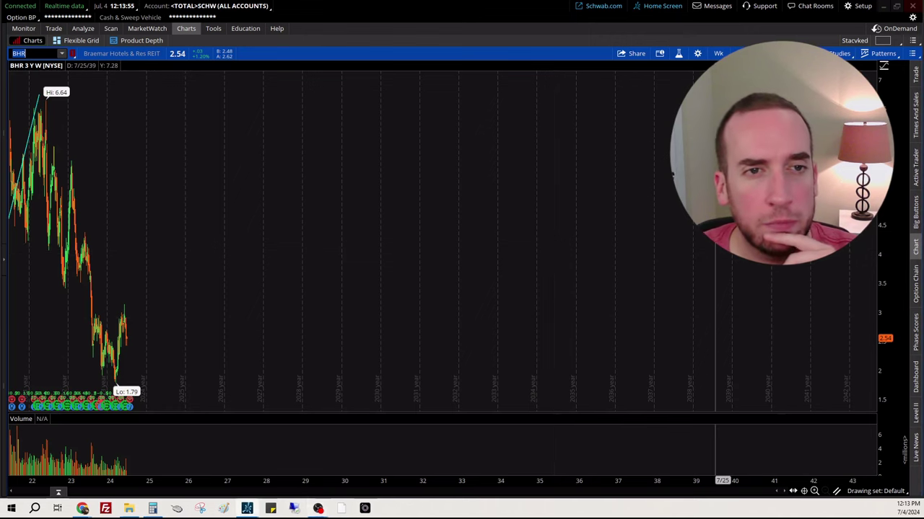
{"action": "left_click", "coordinate": [718, 53]}
{"action": "left_click", "coordinate": [672, 215]}
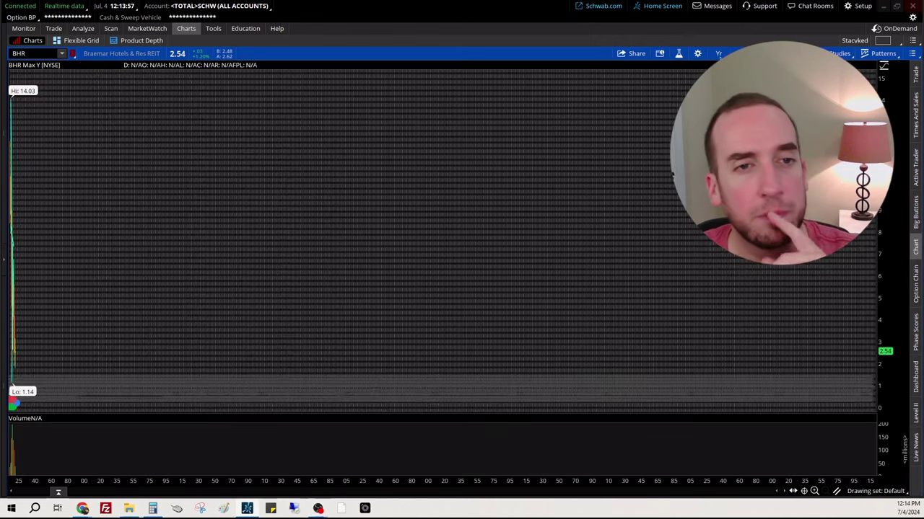
{"action": "left_click", "coordinate": [718, 53]}
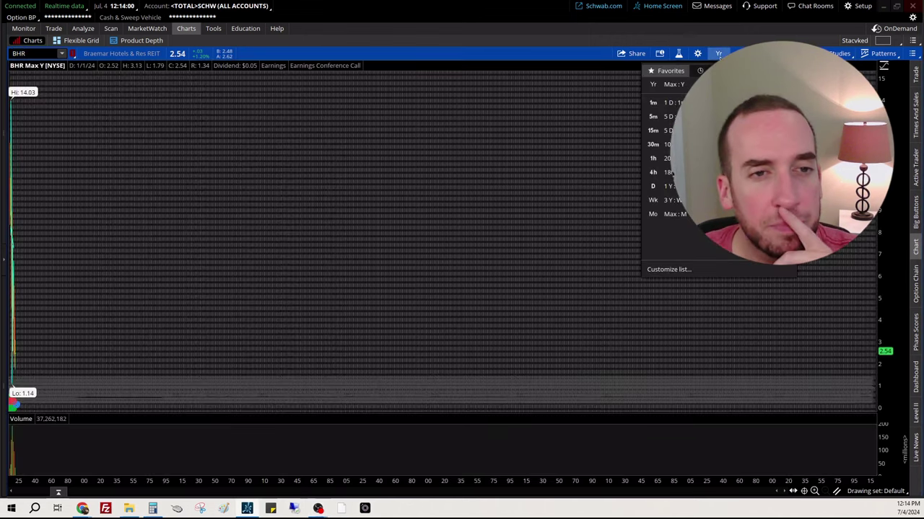
{"action": "left_click", "coordinate": [668, 214]}
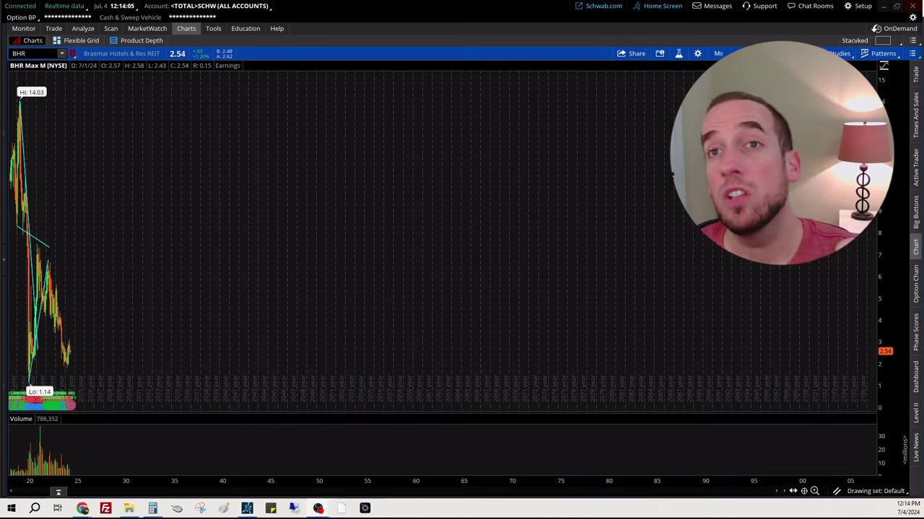
{"action": "left_click_drag", "start_coordinate": [151, 138], "coordinate": [10, 145]}
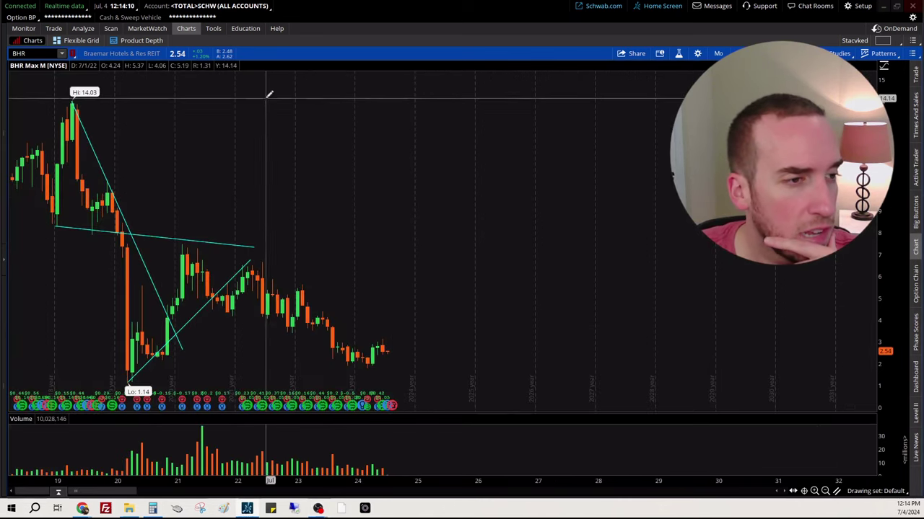
Step: Draw Fibonacci arcs from BHR's 14.03 high to the 1.14 low
{"action": "middle_click", "coordinate": [274, 108]}
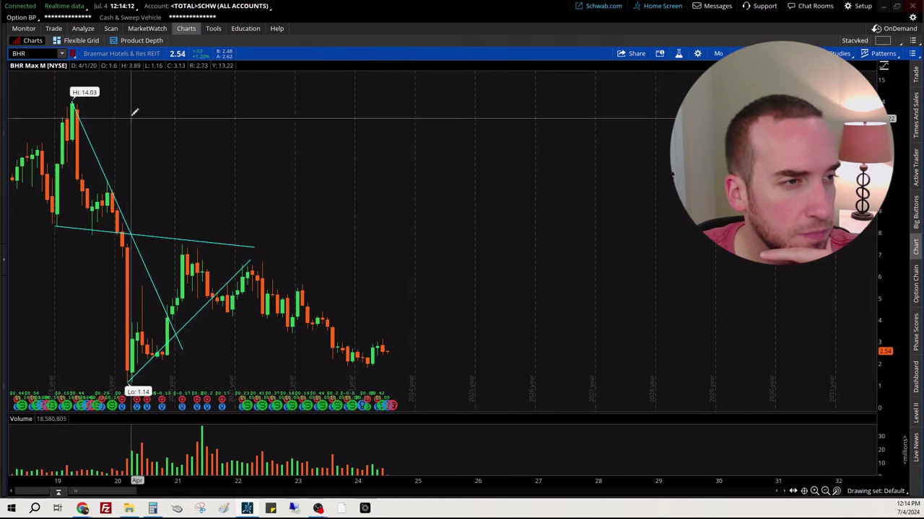
{"action": "left_click", "coordinate": [73, 101]}
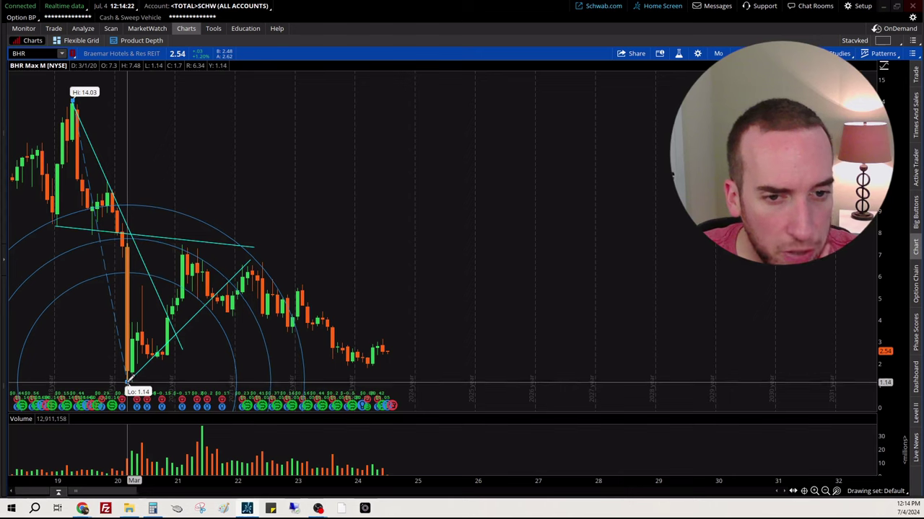
{"action": "left_click", "coordinate": [128, 383]}
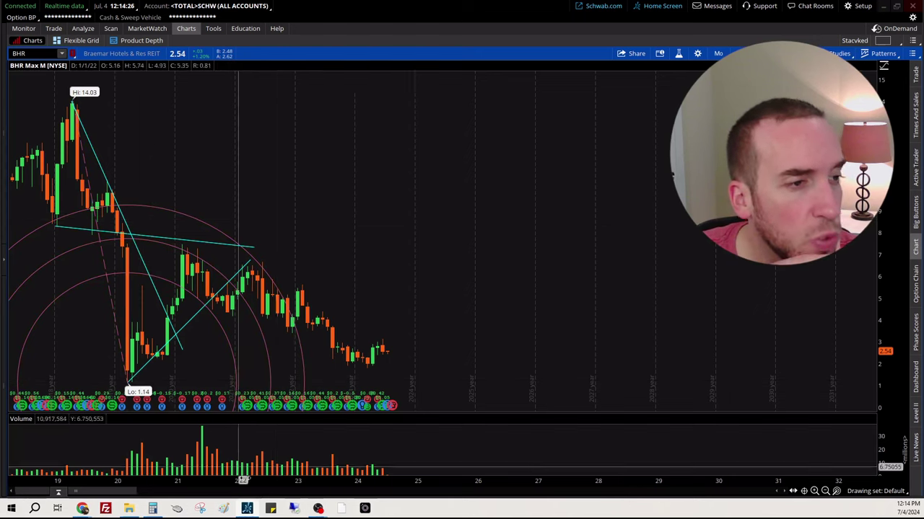
{"action": "middle_click", "coordinate": [478, 229]}
Step: Draw a rising price channel from the 2020 low and a descending trendline from the 14.03 high
{"action": "left_click", "coordinate": [497, 322]}
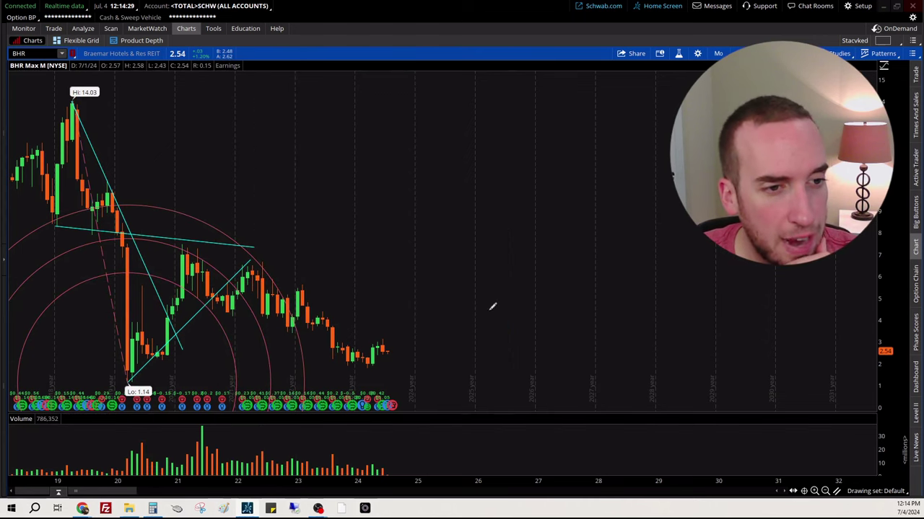
{"action": "left_click", "coordinate": [132, 380]}
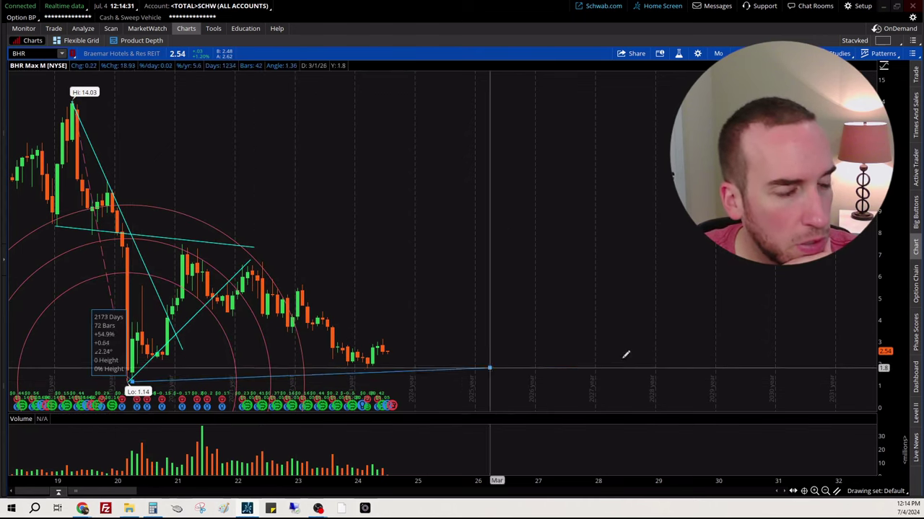
{"action": "left_click", "coordinate": [743, 336]}
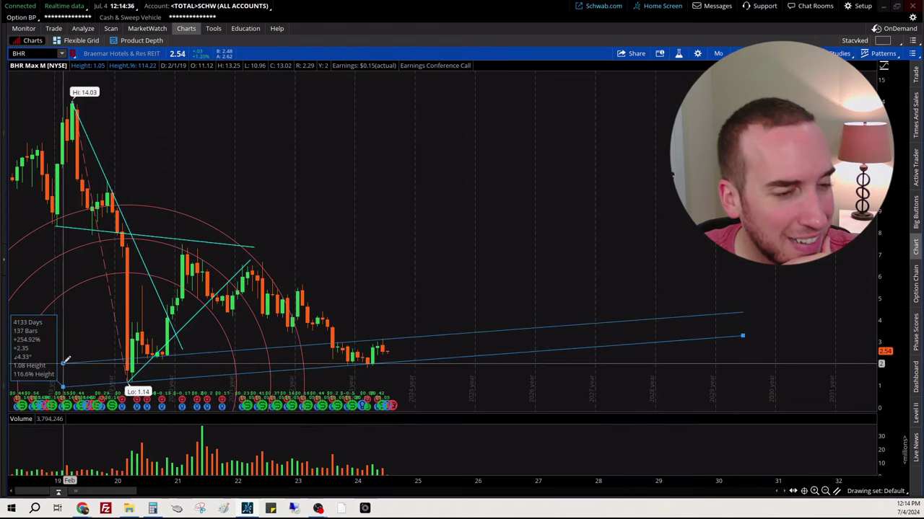
{"action": "left_click", "coordinate": [64, 362]}
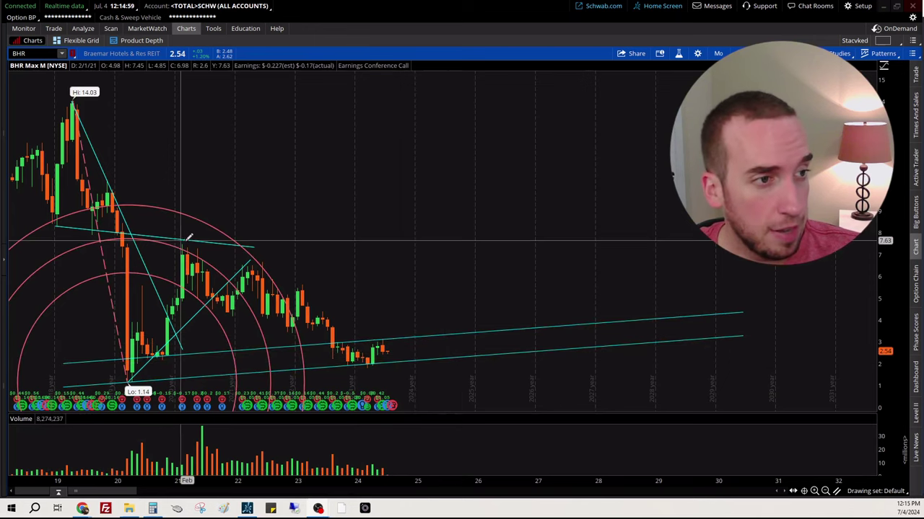
{"action": "left_click", "coordinate": [72, 103]}
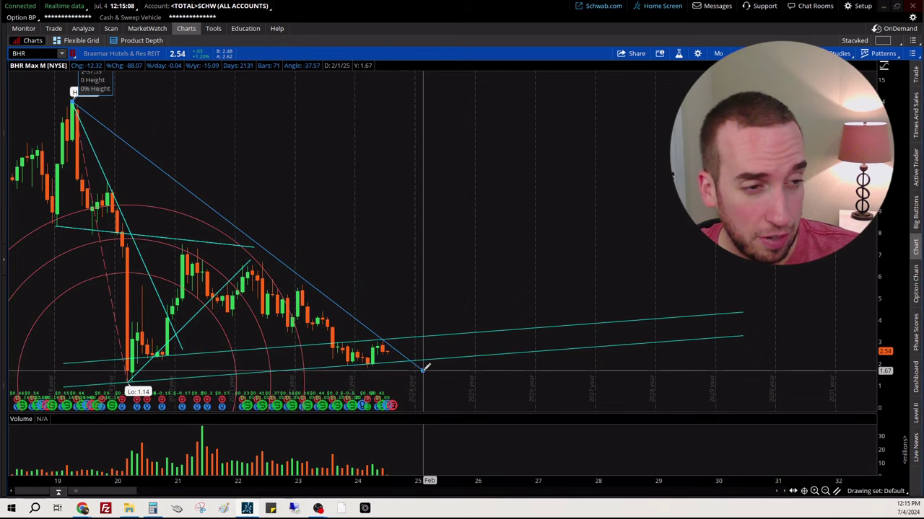
{"action": "left_click", "coordinate": [426, 368]}
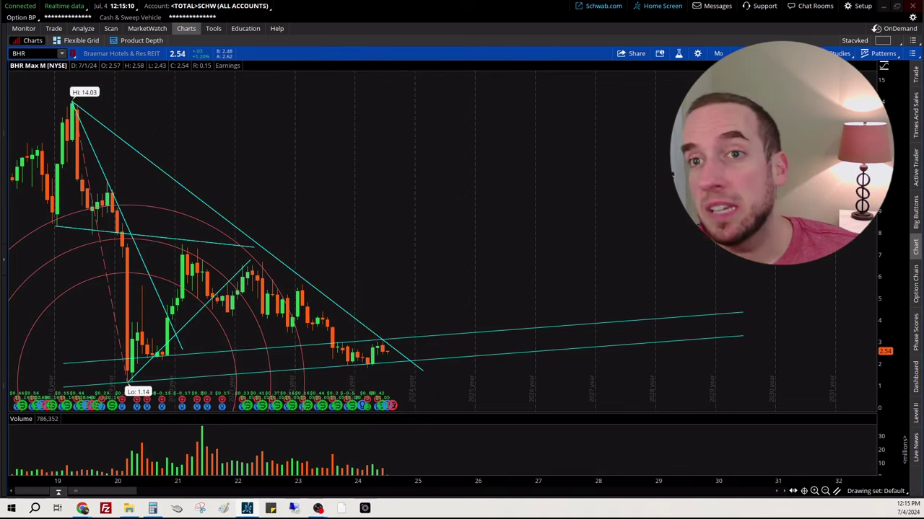
Step: Minimize thinkorswim and scroll to BHR's fundamentals in Finviz, highlighting the 14.08% gross margin
{"action": "left_click", "coordinate": [884, 6]}
{"action": "scroll", "coordinate": [769, 265], "scroll_direction": "down", "scroll_amount": 1}
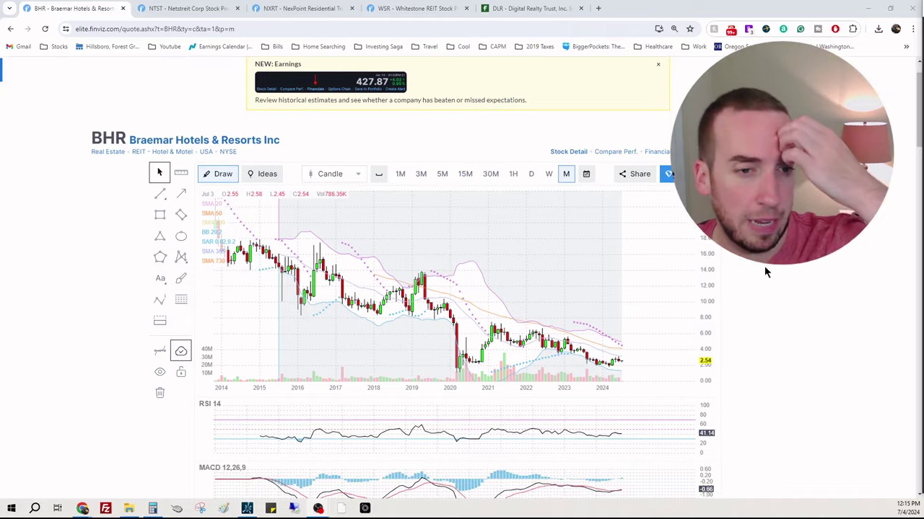
{"action": "scroll", "coordinate": [762, 271], "scroll_direction": "down", "scroll_amount": 2}
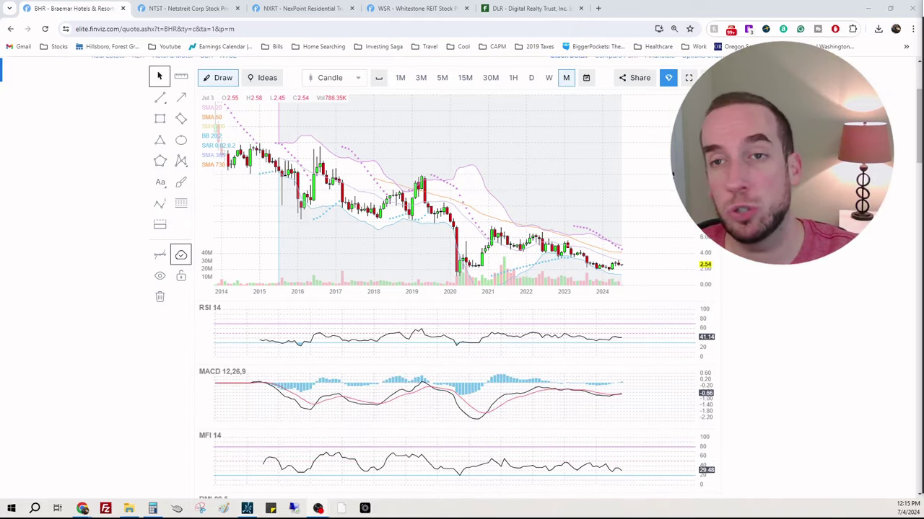
{"action": "scroll", "coordinate": [722, 268], "scroll_direction": "down", "scroll_amount": 5}
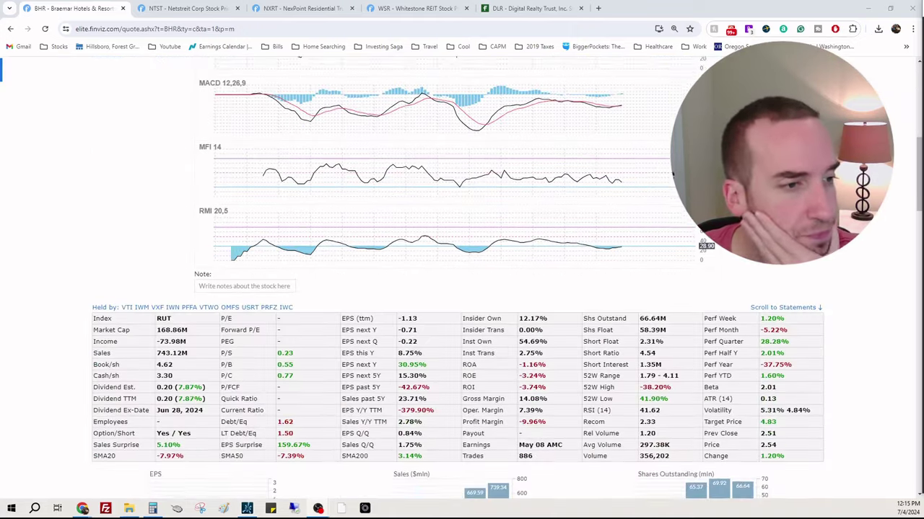
{"action": "scroll", "coordinate": [672, 173], "scroll_direction": "down", "scroll_amount": 2}
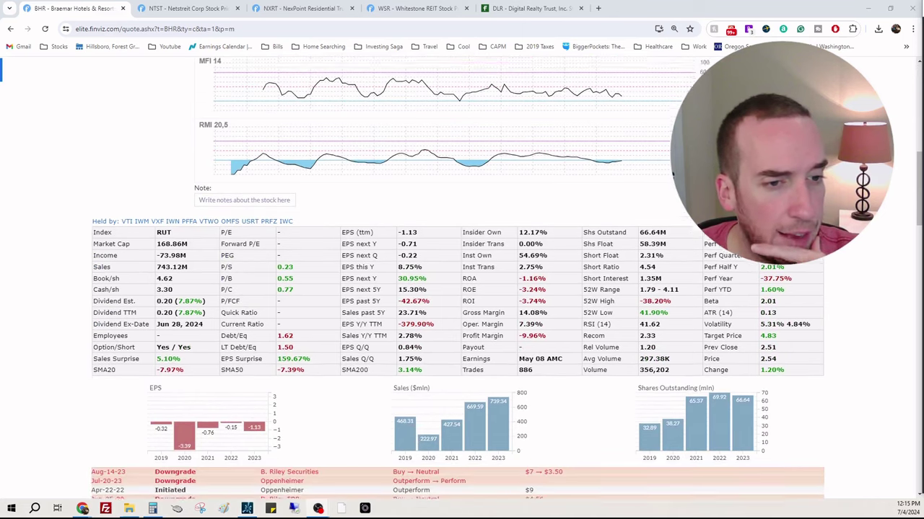
{"action": "scroll", "coordinate": [622, 159], "scroll_direction": "up", "scroll_amount": 4}
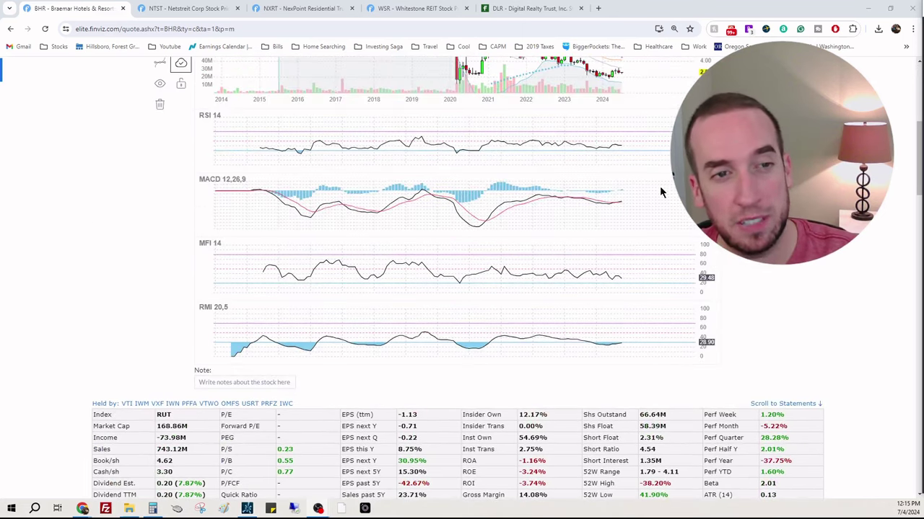
{"action": "scroll", "coordinate": [680, 313], "scroll_direction": "down", "scroll_amount": 3}
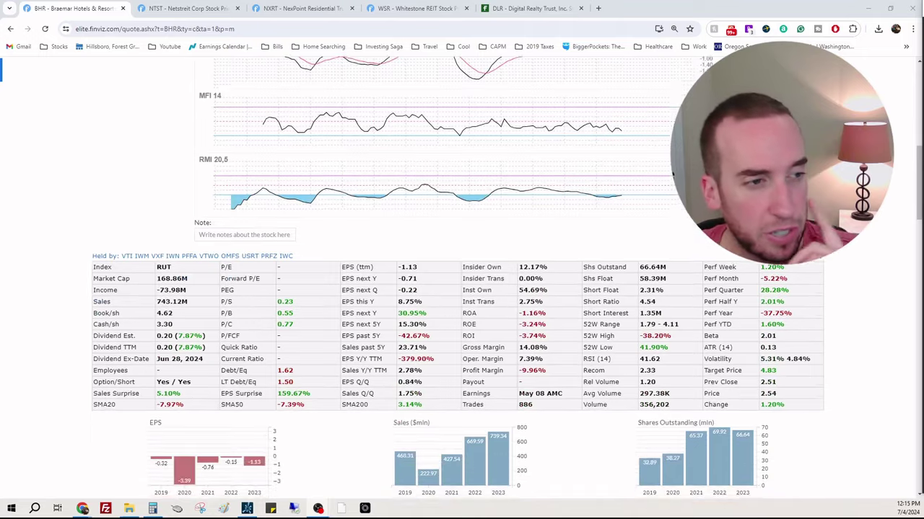
{"action": "scroll", "coordinate": [205, 243], "scroll_direction": "down", "scroll_amount": 1}
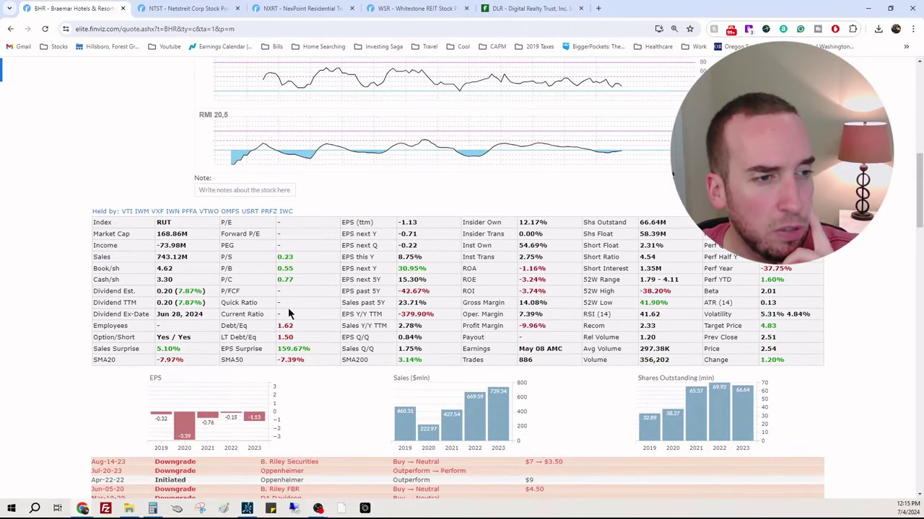
{"action": "double_click", "coordinate": [532, 302]}
{"action": "left_click", "coordinate": [525, 303]}
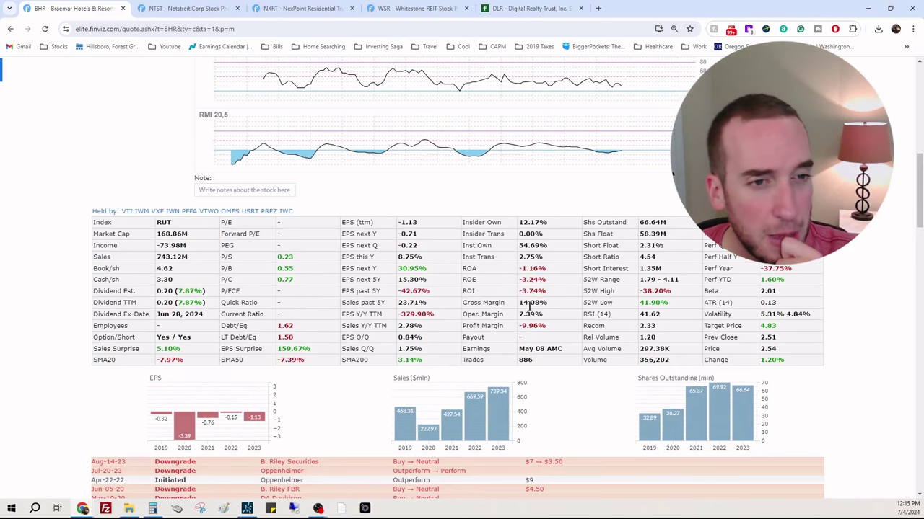
Step: Point the Fintel ownership page to BHR, then return to the Finviz BHR tab
{"action": "left_click", "coordinate": [531, 8]}
{"action": "left_click", "coordinate": [520, 29]}
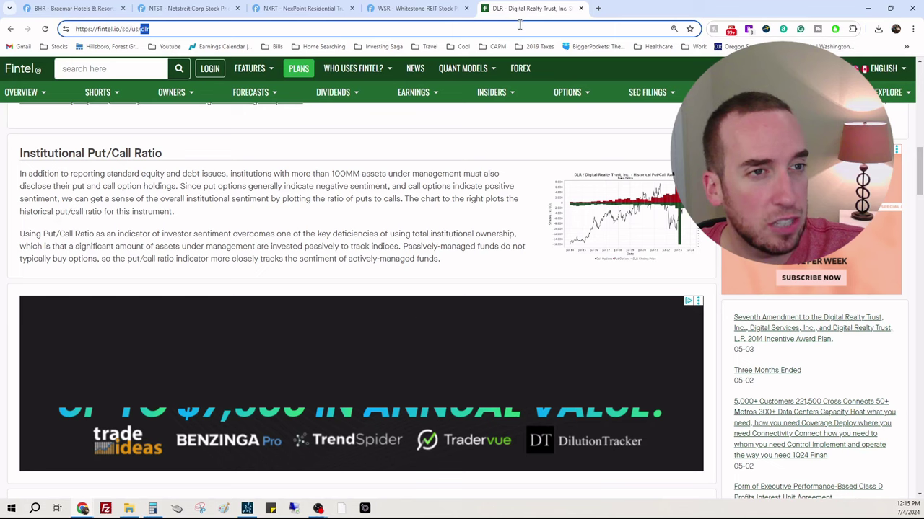
{"action": "key", "text": "BackSpace"}
{"action": "key", "text": "BackSpace"}
{"action": "key", "text": "BackSpace"}
{"action": "type", "text": "b"}
{"action": "key", "text": "Escape"}
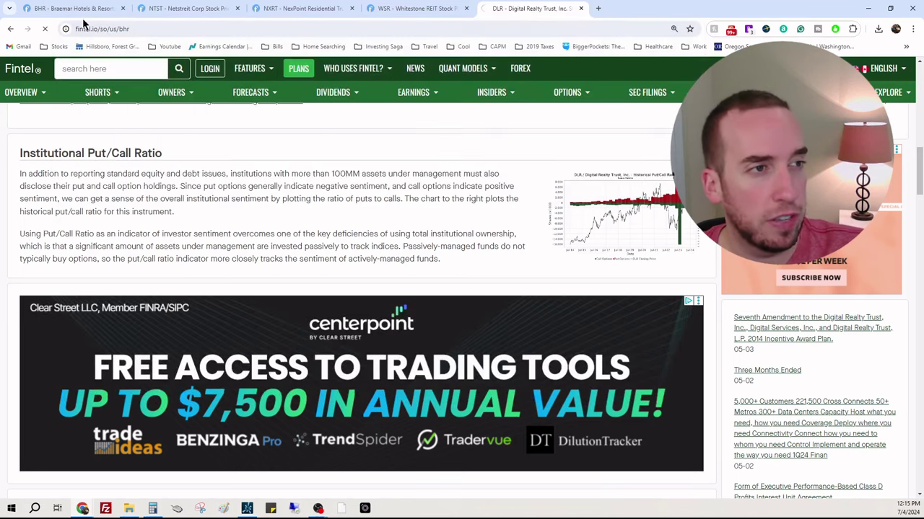
{"action": "left_click", "coordinate": [73, 8]}
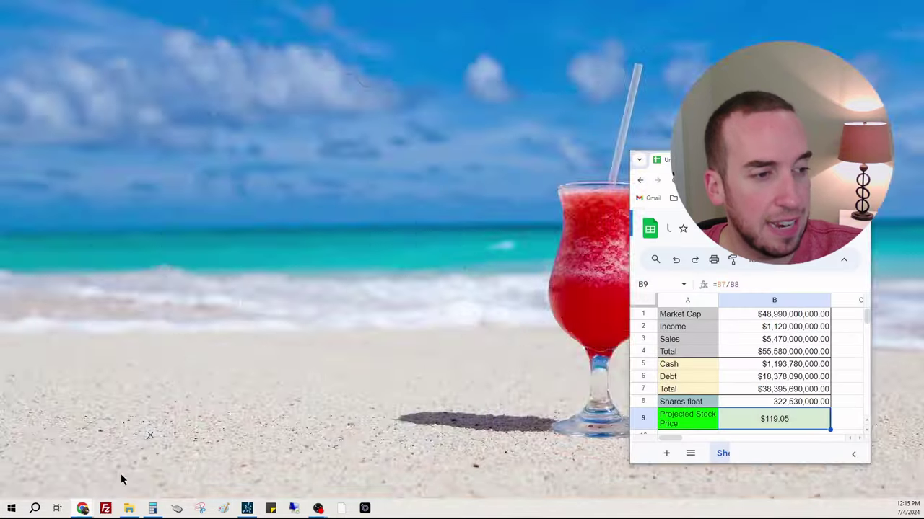
Step: Enter BHR's Market Cap 0, Income -73,980,000 and Sales 743,120,000 in the spreadsheet
{"action": "left_click", "coordinate": [100, 494]}
{"action": "left_click_drag", "start_coordinate": [721, 159], "coordinate": [717, 145]}
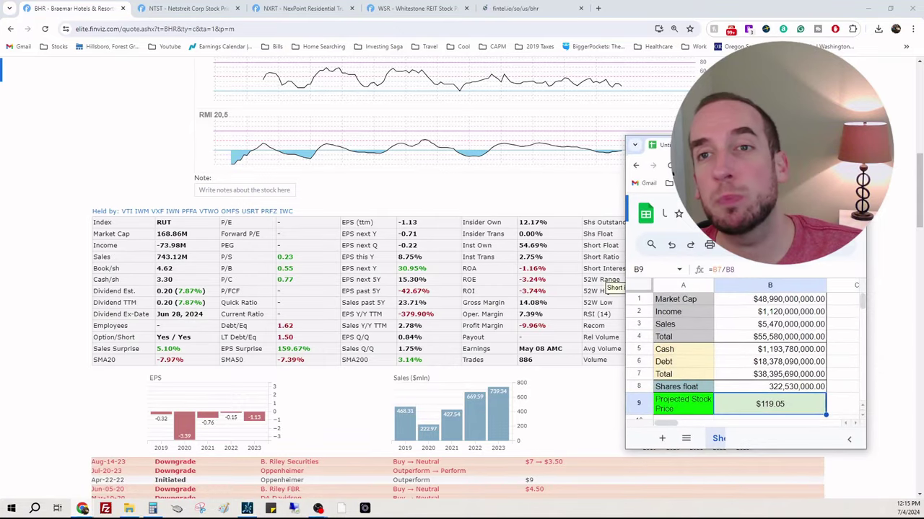
{"action": "left_click", "coordinate": [772, 302]}
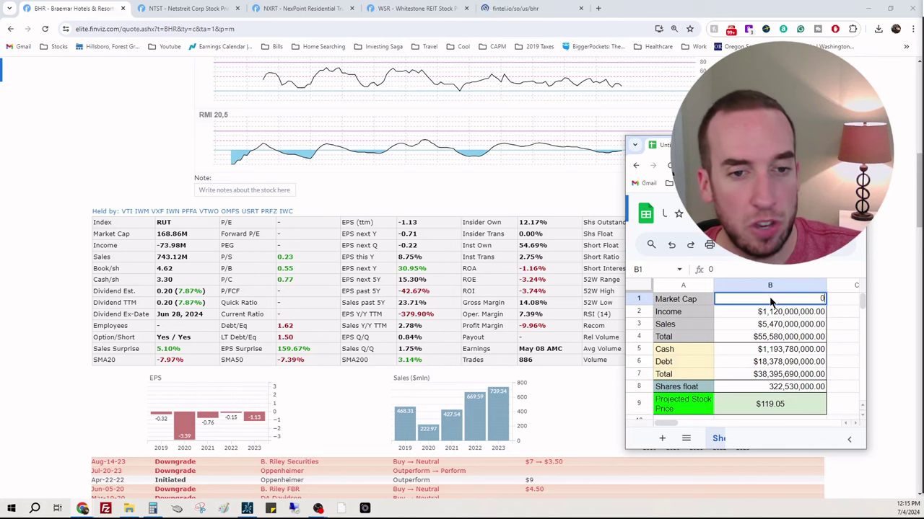
{"action": "key", "text": "Return"}
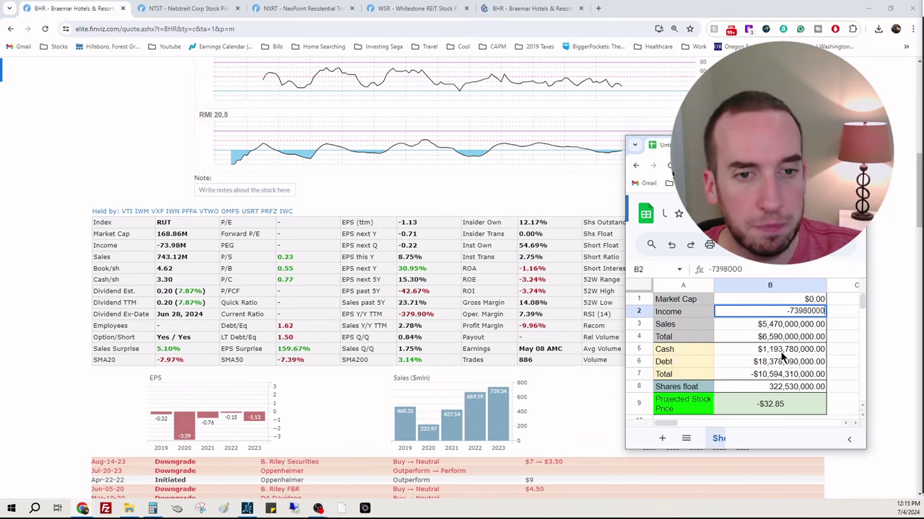
{"action": "type", "text": "-73980000"}
{"action": "key", "text": "Return"}
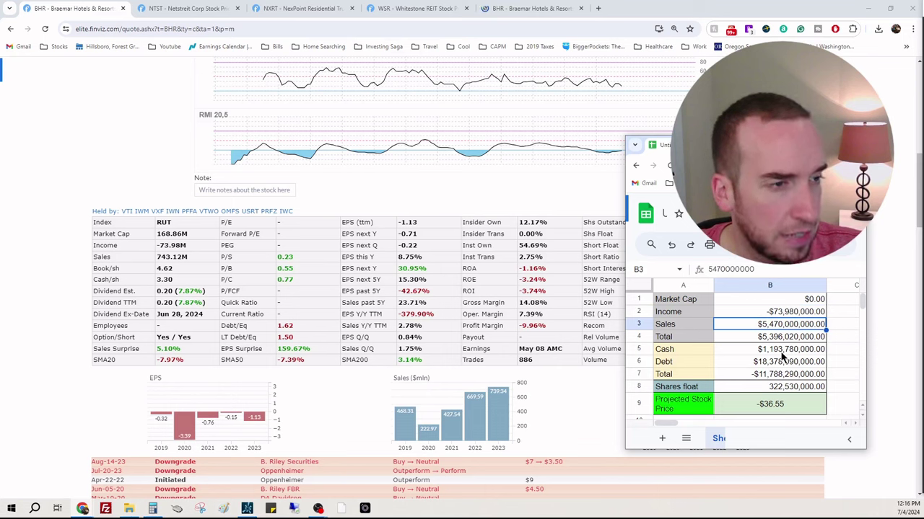
{"action": "type", "text": "743"}
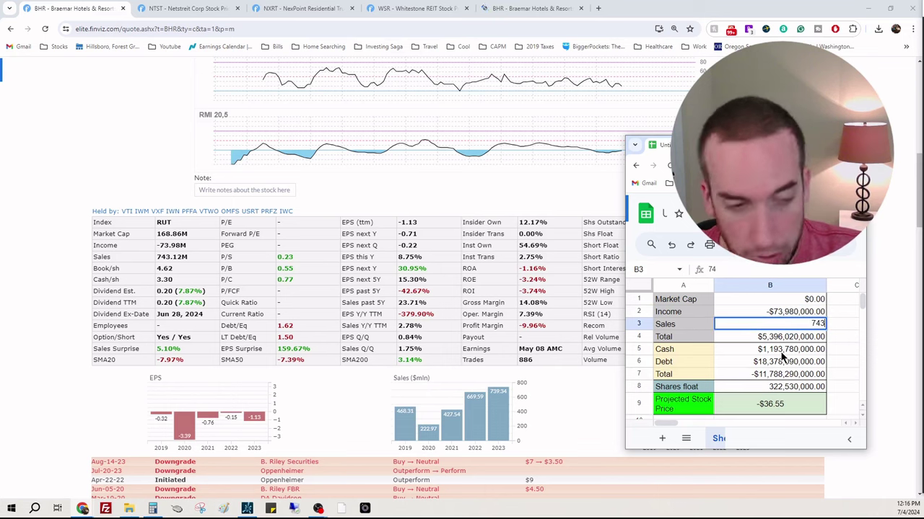
{"action": "type", "text": "120000"}
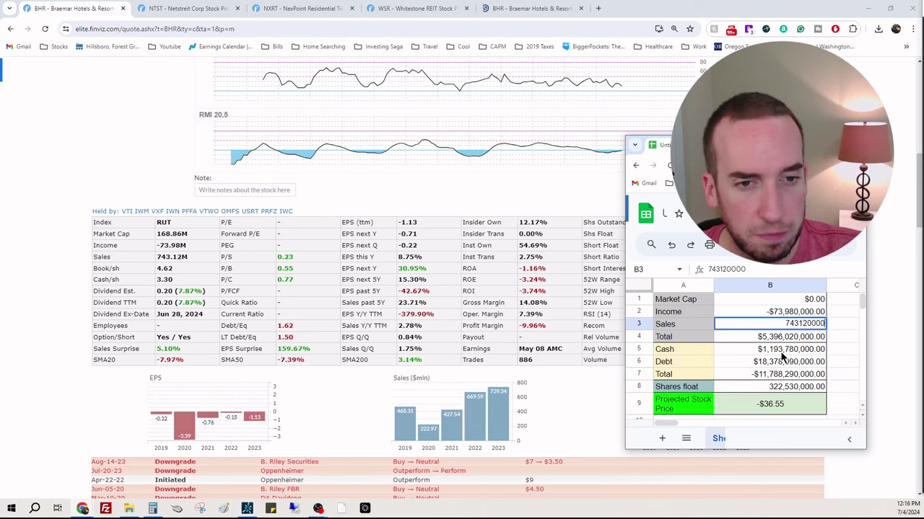
{"action": "key", "text": "Return"}
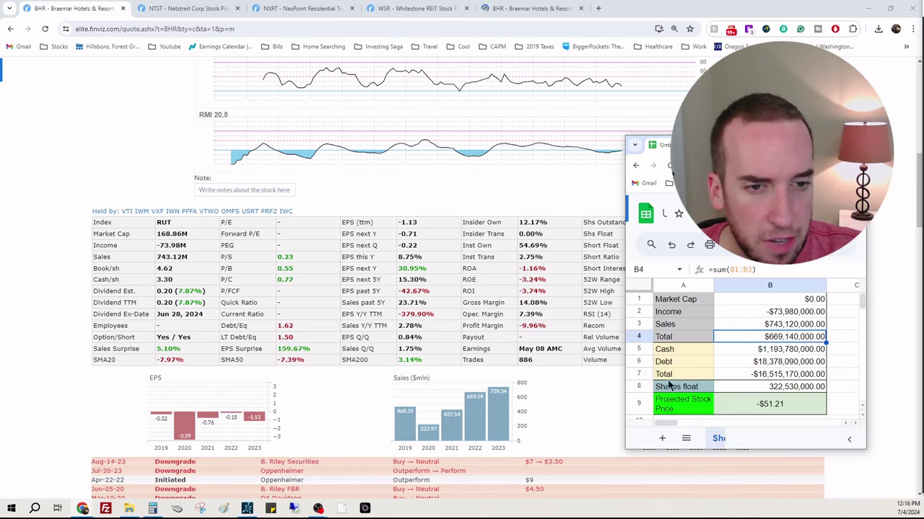
Step: Show BHR's quarterly balance sheet, with 3/31/2024 cash of 219.42 and total debt of 1,283.58
{"action": "scroll", "coordinate": [442, 381], "scroll_direction": "down", "scroll_amount": 20}
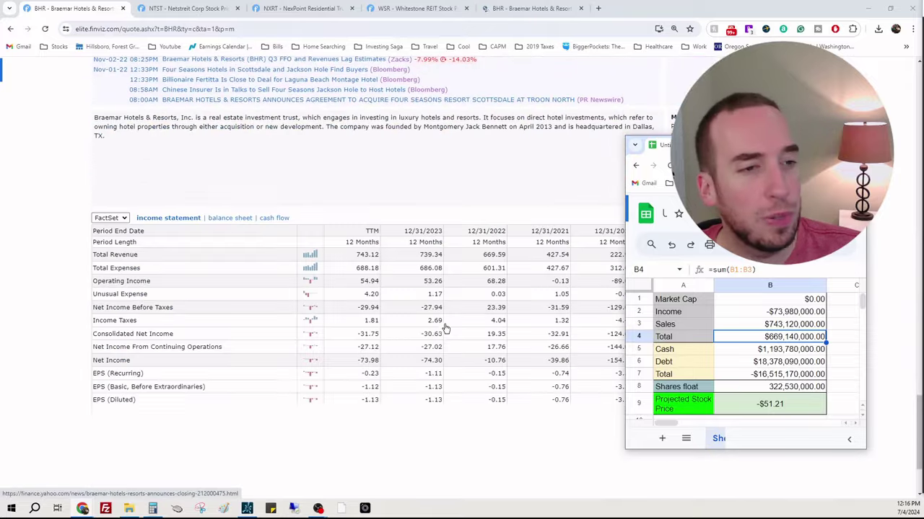
{"action": "left_click", "coordinate": [233, 229]}
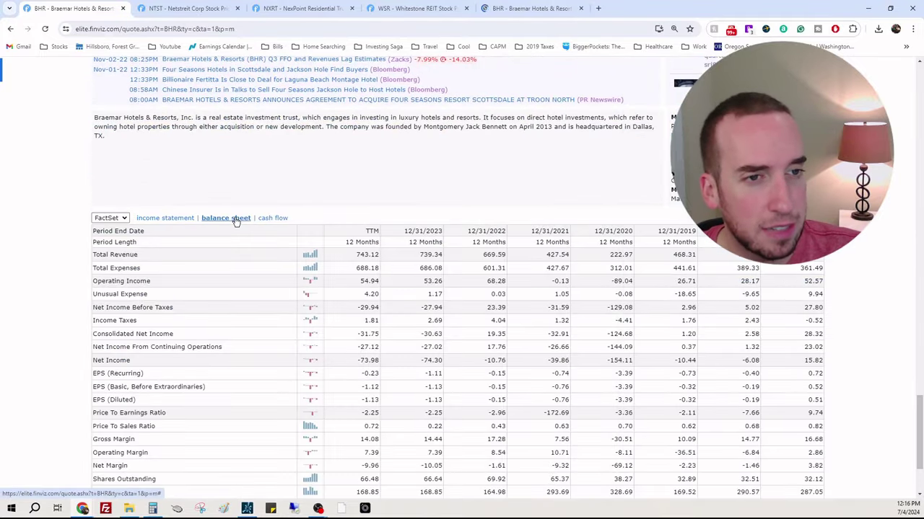
{"action": "left_click", "coordinate": [236, 220]}
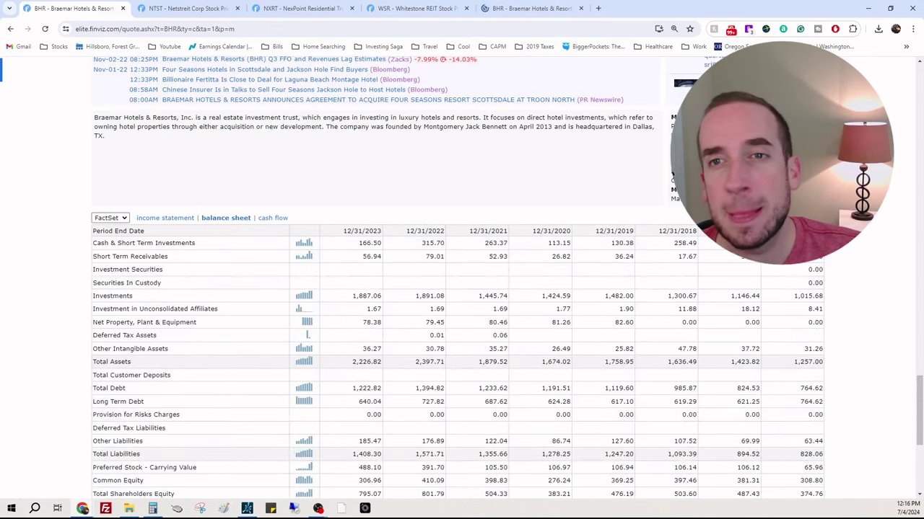
{"action": "left_click", "coordinate": [794, 218]}
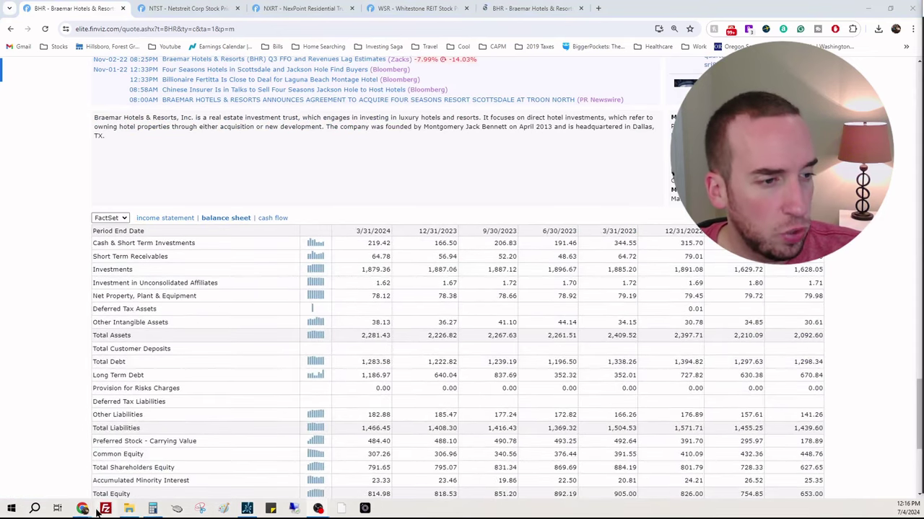
Step: Enter BHR's cash of 219,420,000 and correct its debt to 1,283,580,000 in the spreadsheet
{"action": "mouse_move", "coordinate": [126, 509]}
{"action": "left_click", "coordinate": [144, 485]}
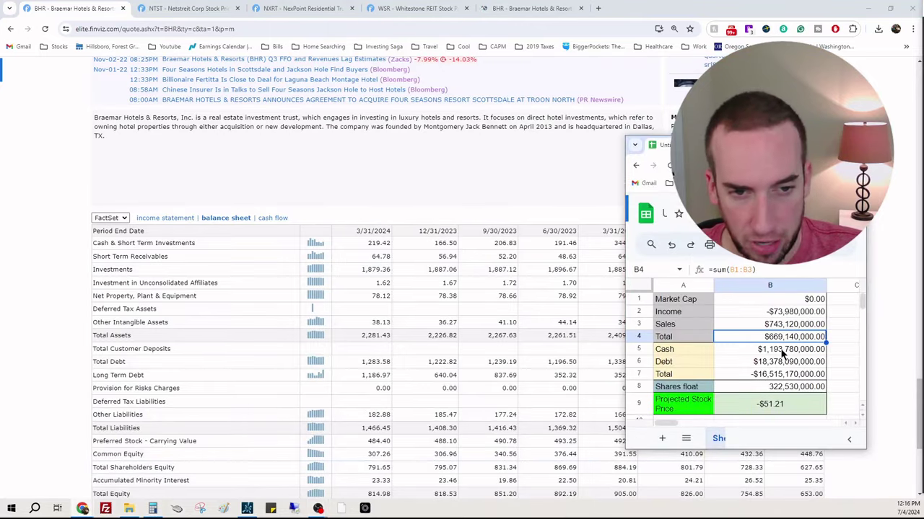
{"action": "left_click", "coordinate": [776, 351]}
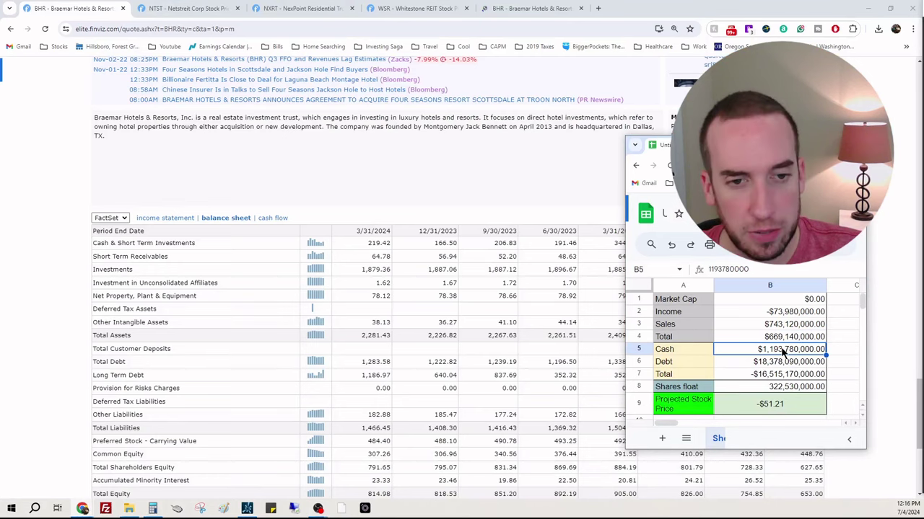
{"action": "type", "text": "219420000"}
{"action": "key", "text": "Return"}
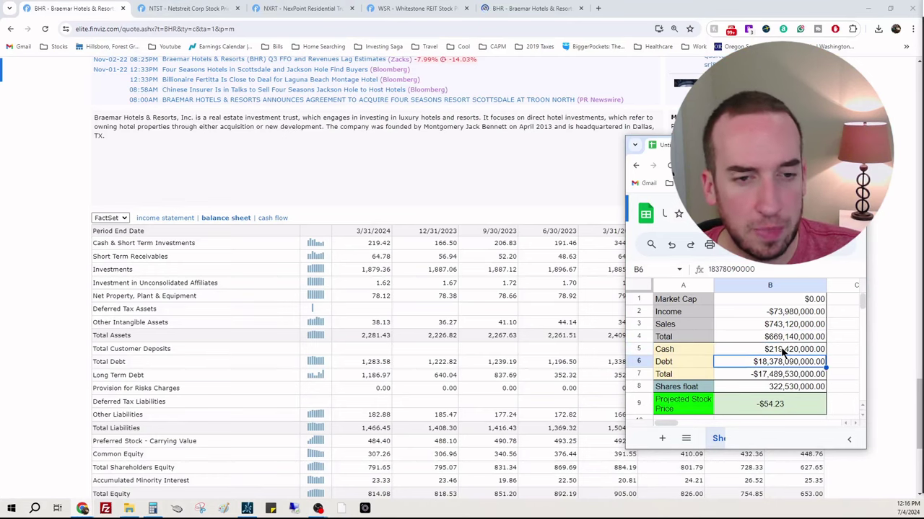
{"action": "scroll", "coordinate": [469, 401], "scroll_direction": "down", "scroll_amount": 1}
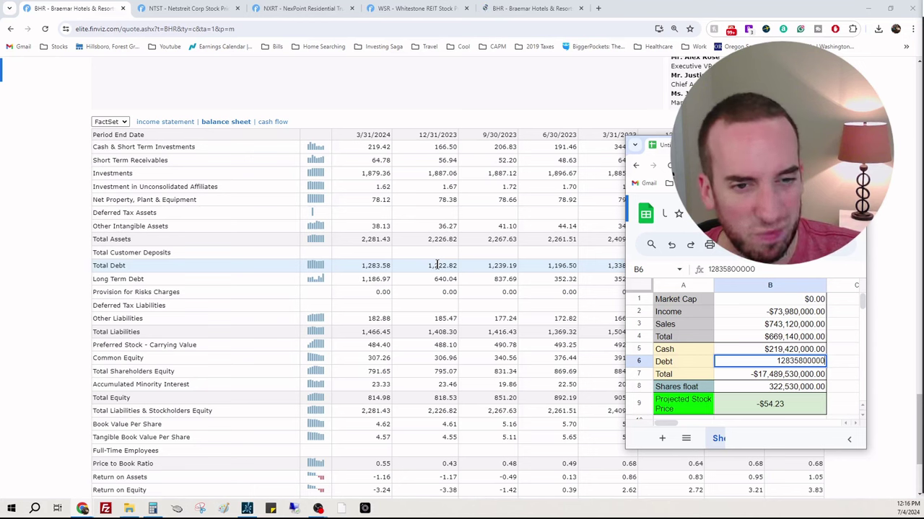
{"action": "key", "text": "Return"}
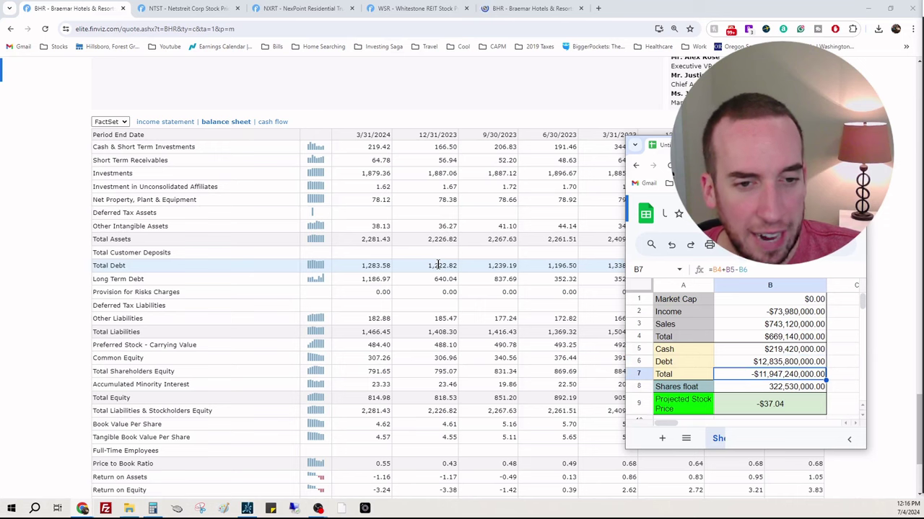
{"action": "key", "text": "Up"}
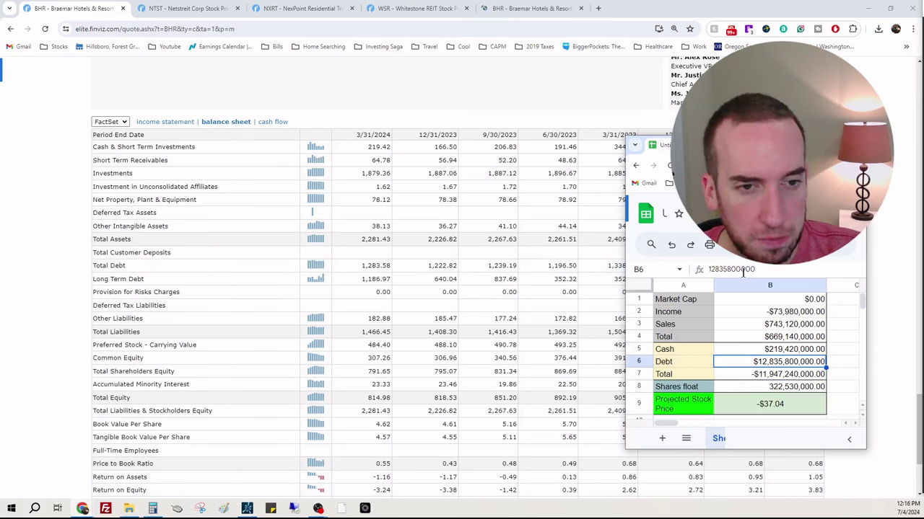
{"action": "key", "text": "Return"}
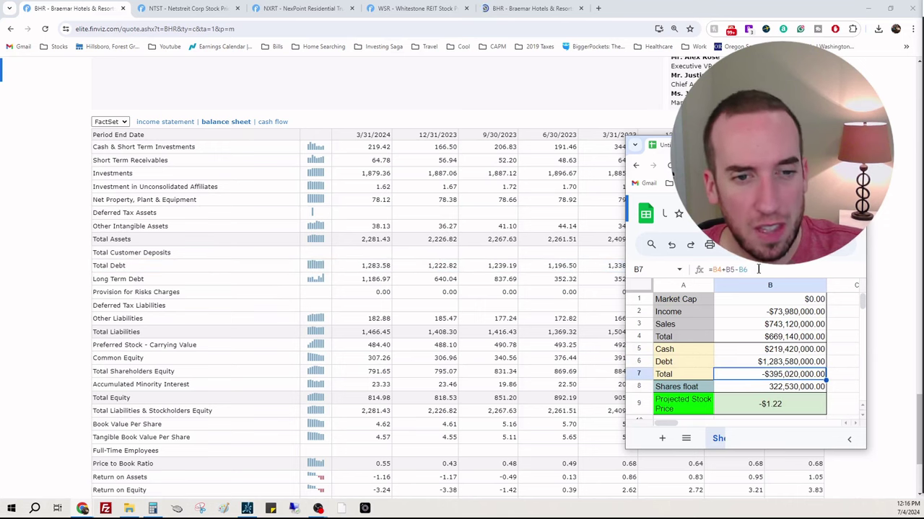
Step: Set BHR's shares float to 58,390,000, bringing the projected price to -$6.77
{"action": "left_click", "coordinate": [797, 390]}
{"action": "scroll", "coordinate": [377, 298], "scroll_direction": "down", "scroll_amount": 10}
{"action": "scroll", "coordinate": [375, 299], "scroll_direction": "up", "scroll_amount": 10}
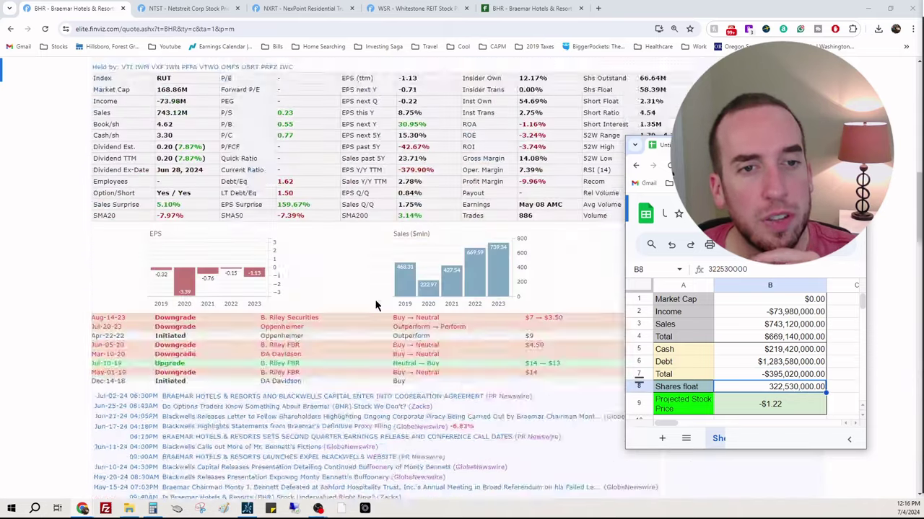
{"action": "left_click_drag", "start_coordinate": [774, 146], "coordinate": [470, 159]}
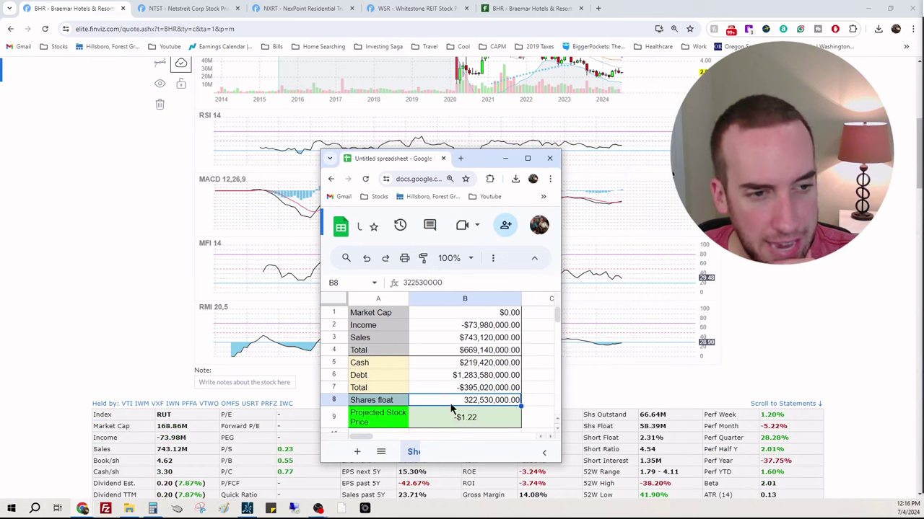
{"action": "type", "text": "58"}
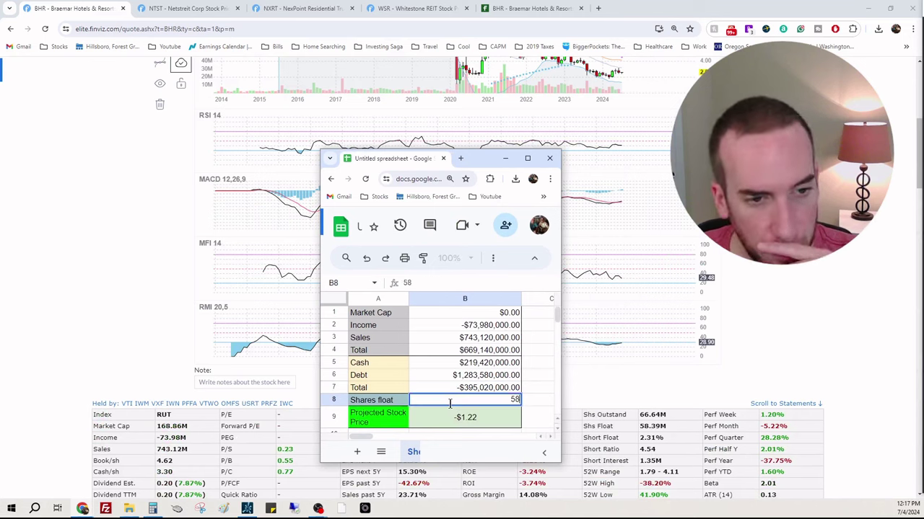
{"action": "type", "text": ",390,0000"}
{"action": "key", "text": "Return"}
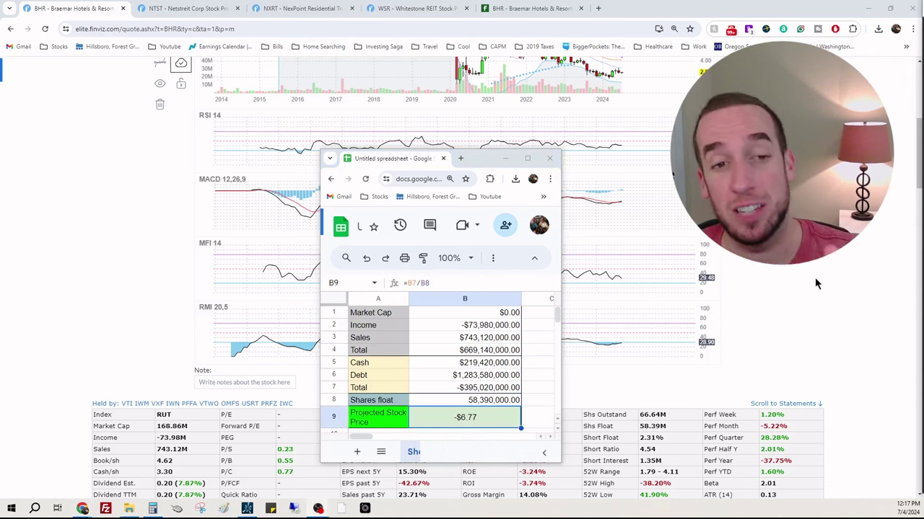
{"action": "scroll", "coordinate": [811, 278], "scroll_direction": "up", "scroll_amount": 4}
{"action": "scroll", "coordinate": [811, 277], "scroll_direction": "down", "scroll_amount": 3}
{"action": "scroll", "coordinate": [811, 276], "scroll_direction": "down", "scroll_amount": 1}
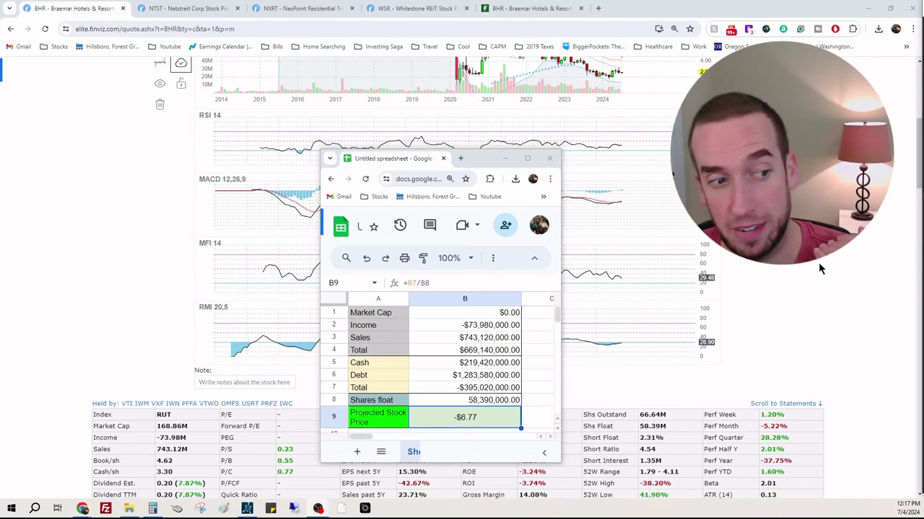
Step: Mark BHR's 54.69% institutional ownership on Finviz and compare it with Fintel's 60.77%
{"action": "left_click", "coordinate": [672, 46]}
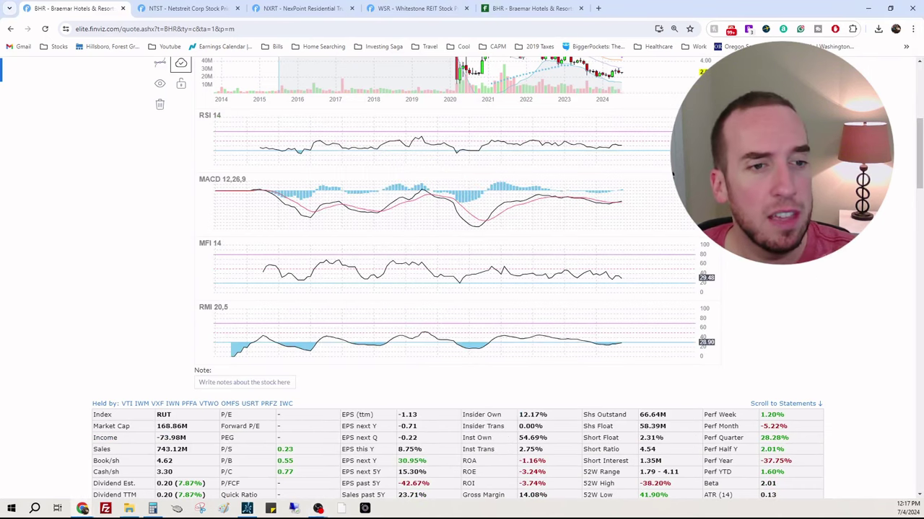
{"action": "scroll", "coordinate": [671, 370], "scroll_direction": "down", "scroll_amount": 1}
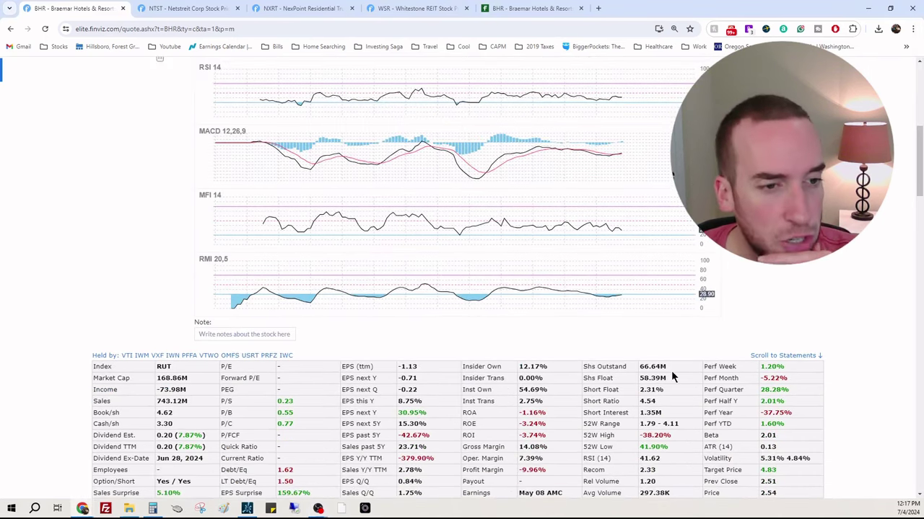
{"action": "triple_click", "coordinate": [533, 390]}
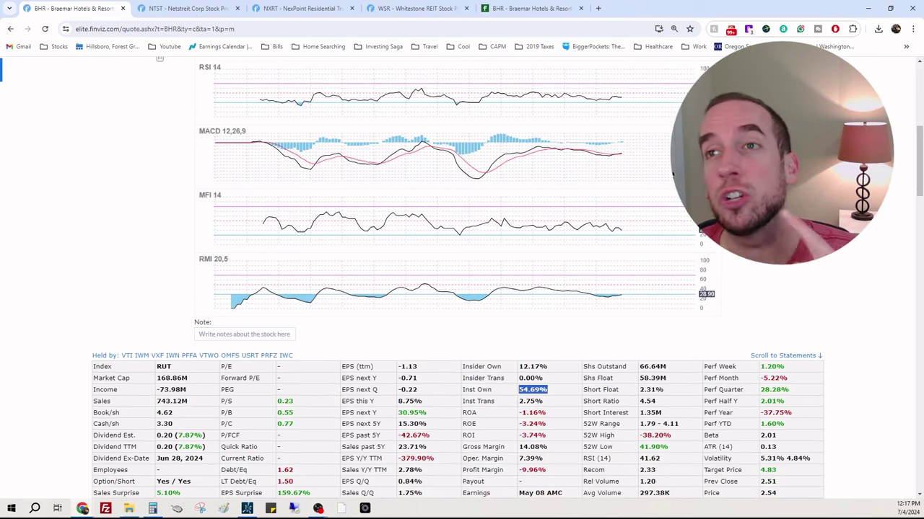
{"action": "left_click", "coordinate": [536, 8]}
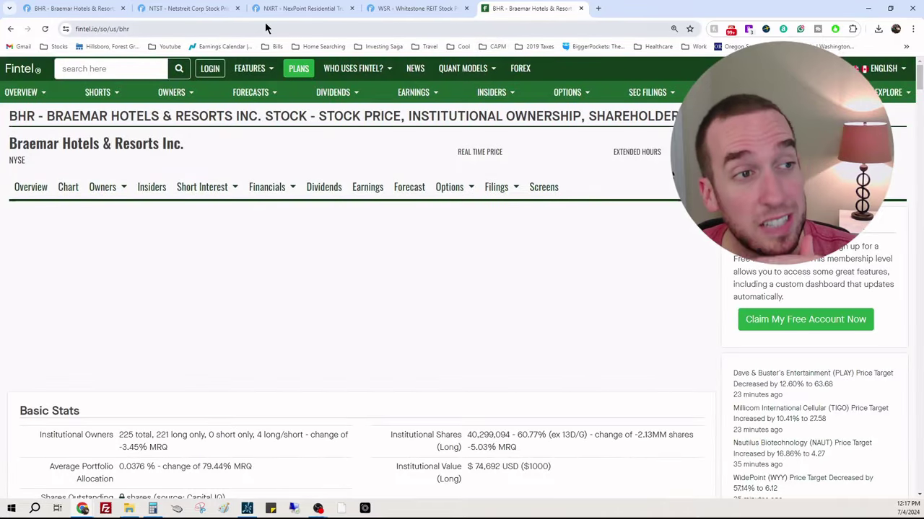
{"action": "left_click", "coordinate": [101, 9]}
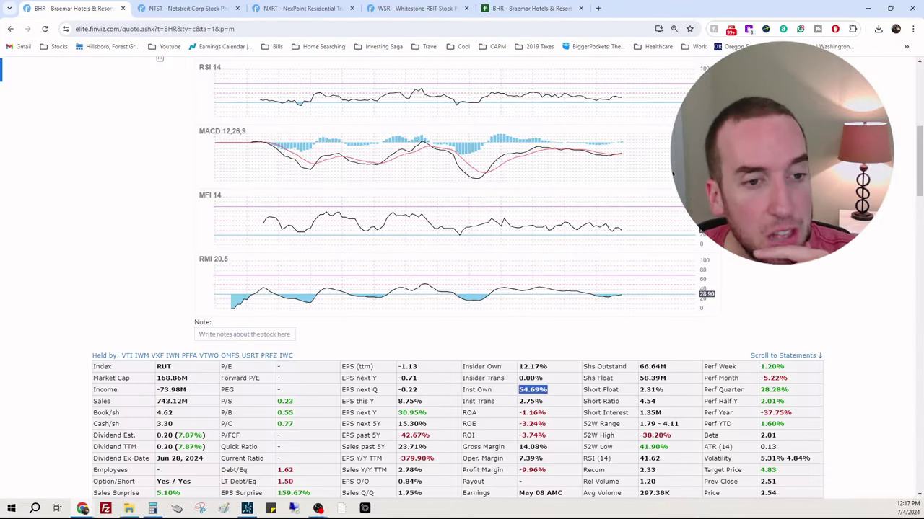
{"action": "scroll", "coordinate": [462, 289], "scroll_direction": "down", "scroll_amount": 1}
{"action": "scroll", "coordinate": [461, 288], "scroll_direction": "down", "scroll_amount": 1}
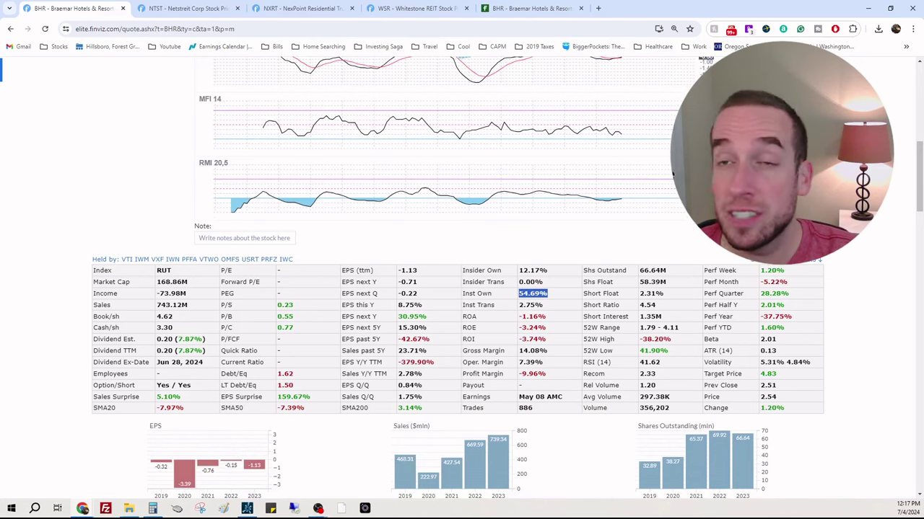
Step: Review BHR's Fintel 13D/G filings, highlighting BlackRock's 15.00% holding's share change
{"action": "left_click", "coordinate": [530, 8]}
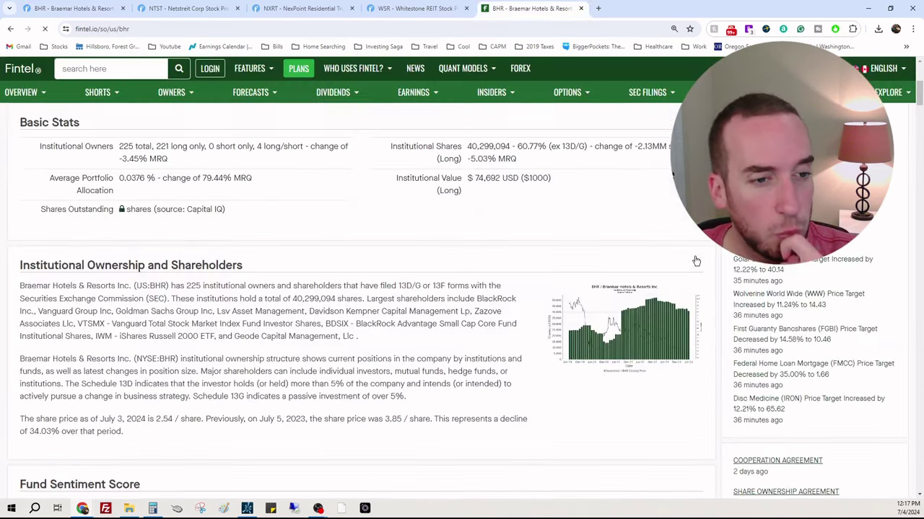
{"action": "scroll", "coordinate": [707, 274], "scroll_direction": "down", "scroll_amount": 10}
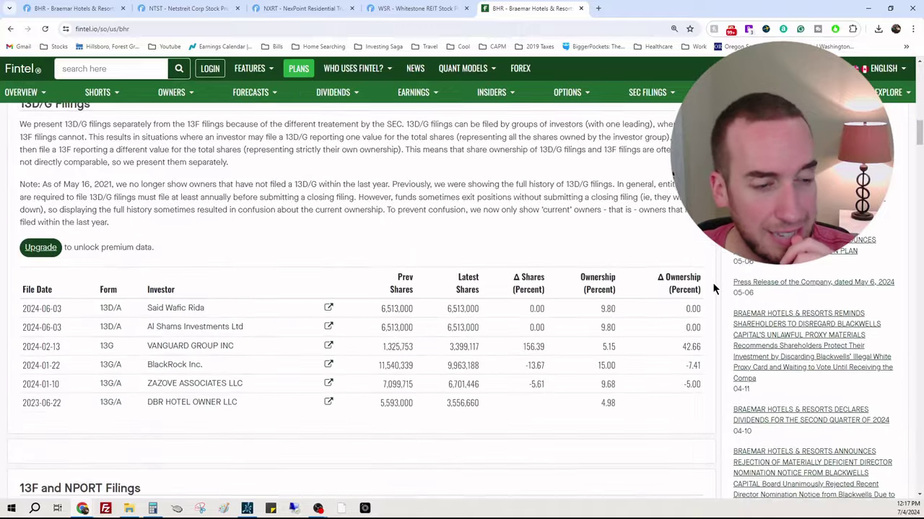
{"action": "scroll", "coordinate": [450, 303], "scroll_direction": "up", "scroll_amount": 2}
{"action": "scroll", "coordinate": [412, 355], "scroll_direction": "down", "scroll_amount": 3}
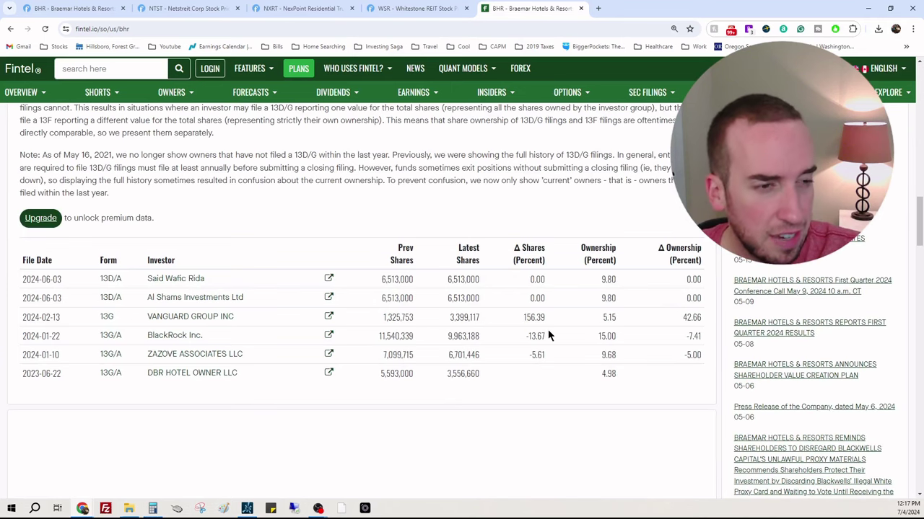
{"action": "left_click_drag", "start_coordinate": [547, 333], "coordinate": [529, 335]}
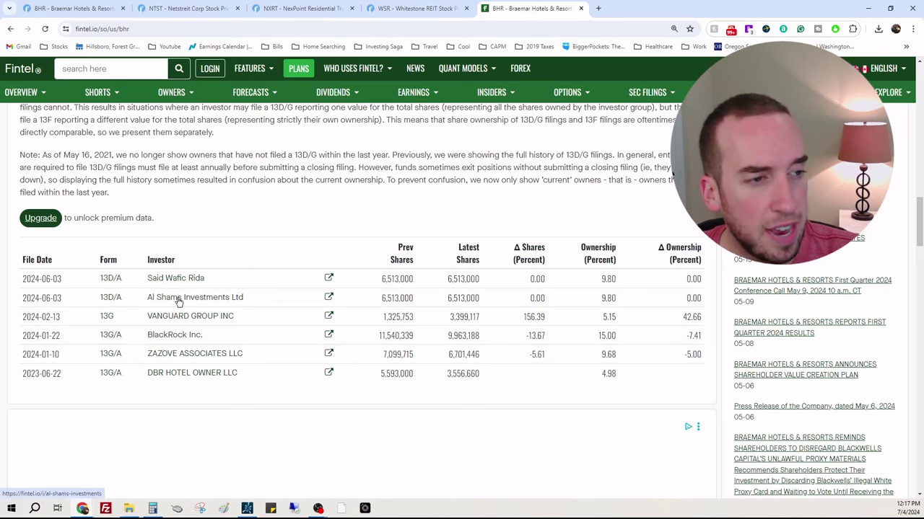
{"action": "left_click", "coordinate": [101, 8]}
{"action": "scroll", "coordinate": [704, 316], "scroll_direction": "down", "scroll_amount": 15}
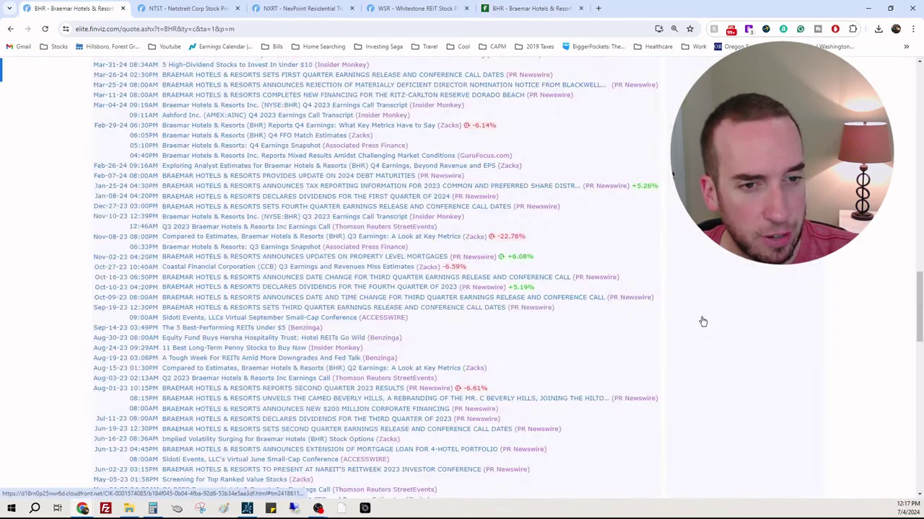
{"action": "scroll", "coordinate": [705, 318], "scroll_direction": "down", "scroll_amount": 4}
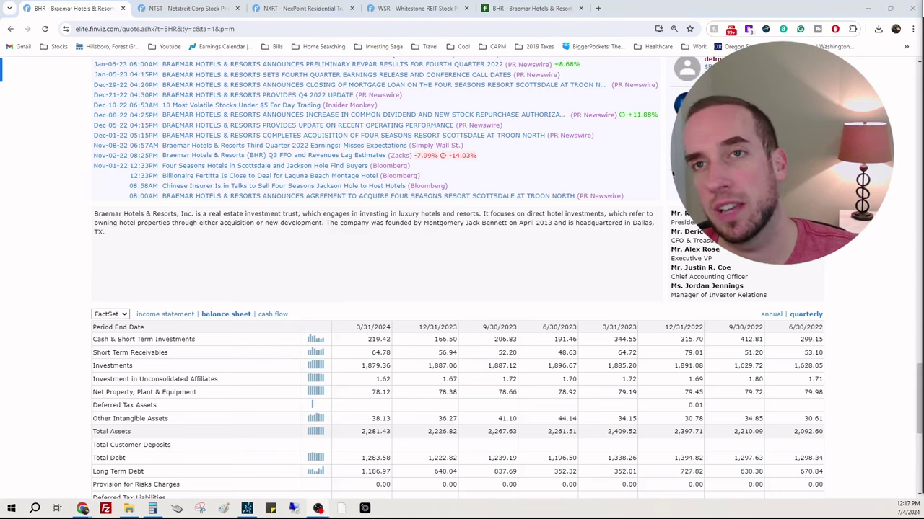
{"action": "scroll", "coordinate": [873, 232], "scroll_direction": "down", "scroll_amount": 5}
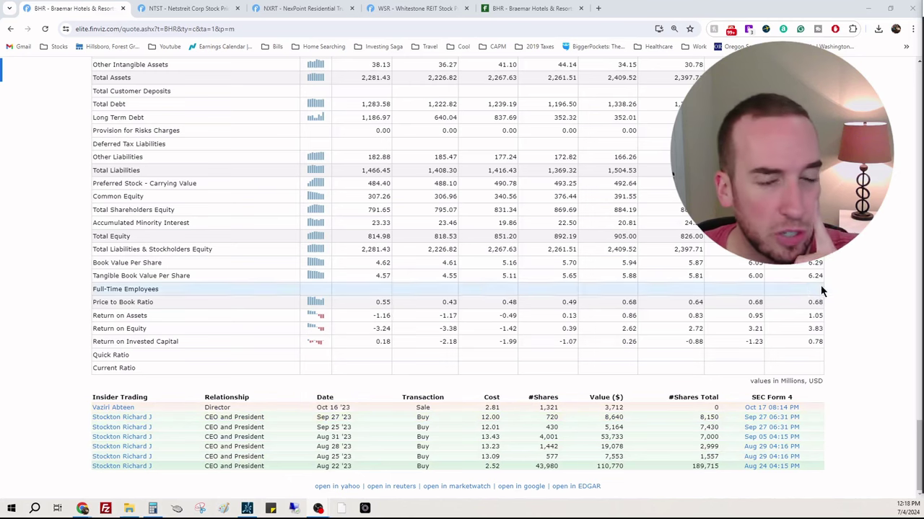
{"action": "scroll", "coordinate": [887, 295], "scroll_direction": "up", "scroll_amount": 3}
{"action": "scroll", "coordinate": [886, 289], "scroll_direction": "down", "scroll_amount": 1}
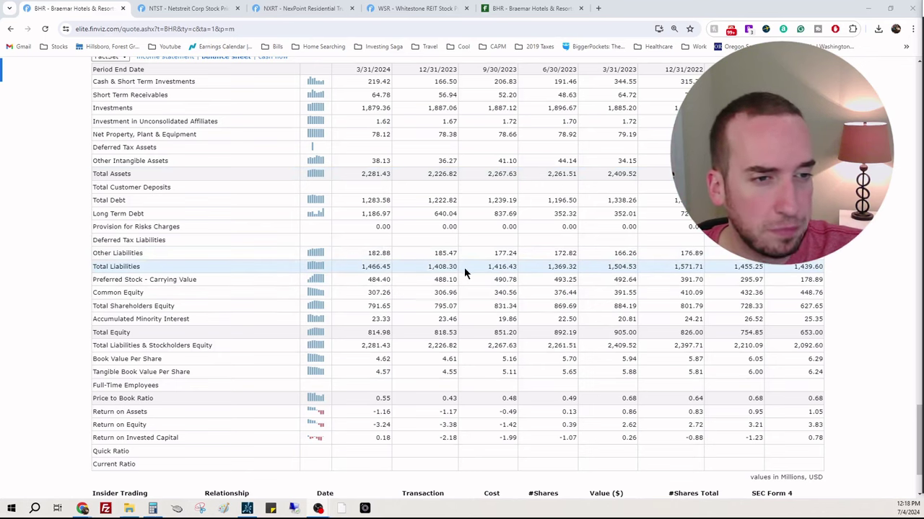
{"action": "scroll", "coordinate": [617, 268], "scroll_direction": "up", "scroll_amount": 1}
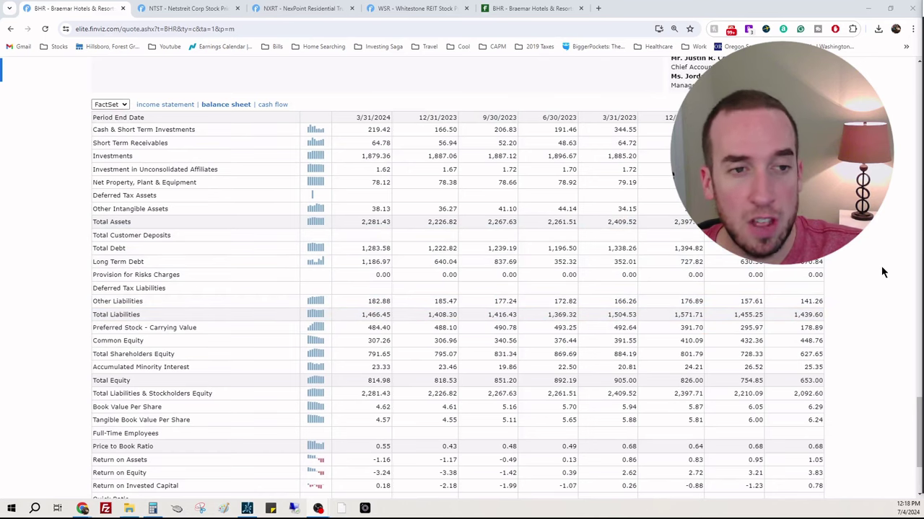
{"action": "scroll", "coordinate": [881, 267], "scroll_direction": "up", "scroll_amount": 1}
{"action": "scroll", "coordinate": [881, 272], "scroll_direction": "up", "scroll_amount": 1}
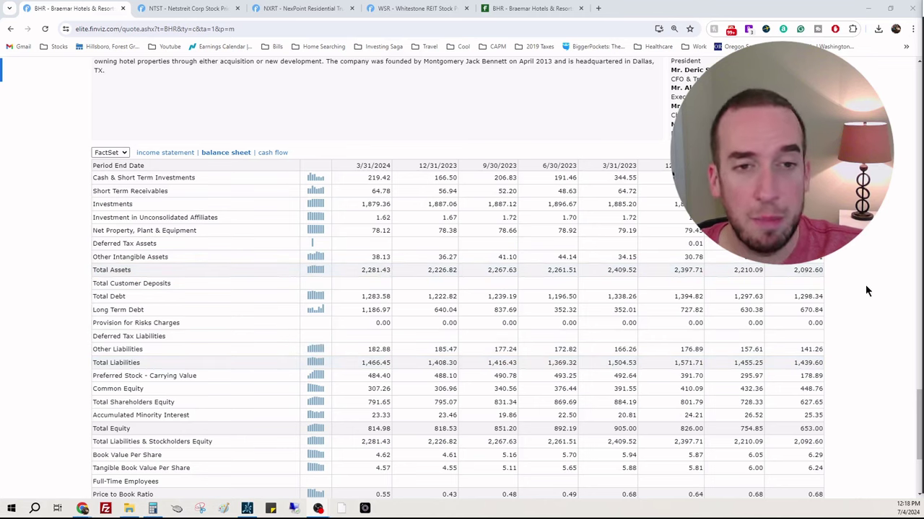
{"action": "scroll", "coordinate": [878, 306], "scroll_direction": "up", "scroll_amount": 10}
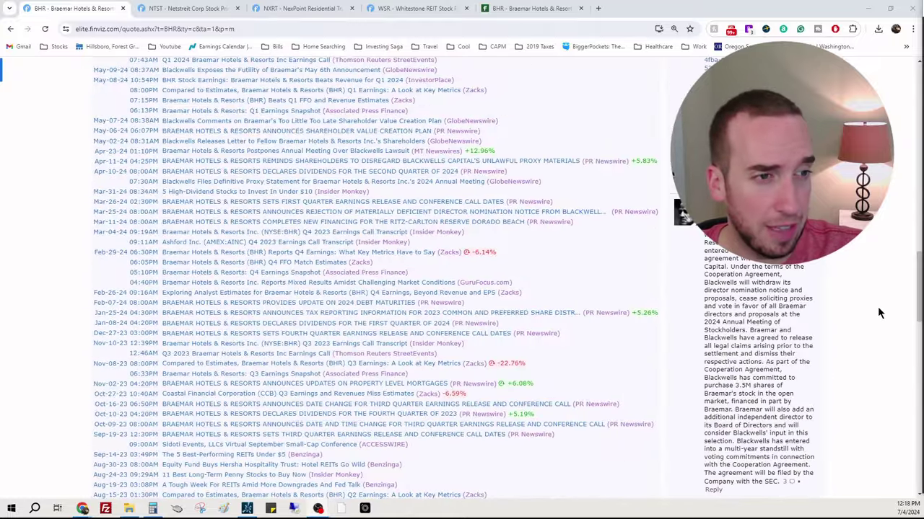
{"action": "scroll", "coordinate": [877, 309], "scroll_direction": "up", "scroll_amount": 3}
{"action": "scroll", "coordinate": [879, 315], "scroll_direction": "down", "scroll_amount": 10}
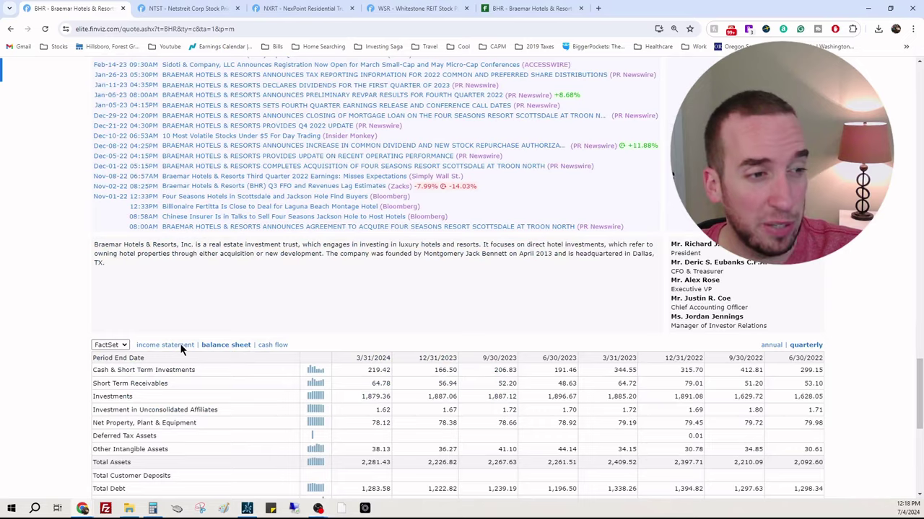
Step: Show BHR's quarterly income statement (3/31/2024 net income 3.50) and close the stray Yahoo news tab
{"action": "left_click", "coordinate": [181, 350]}
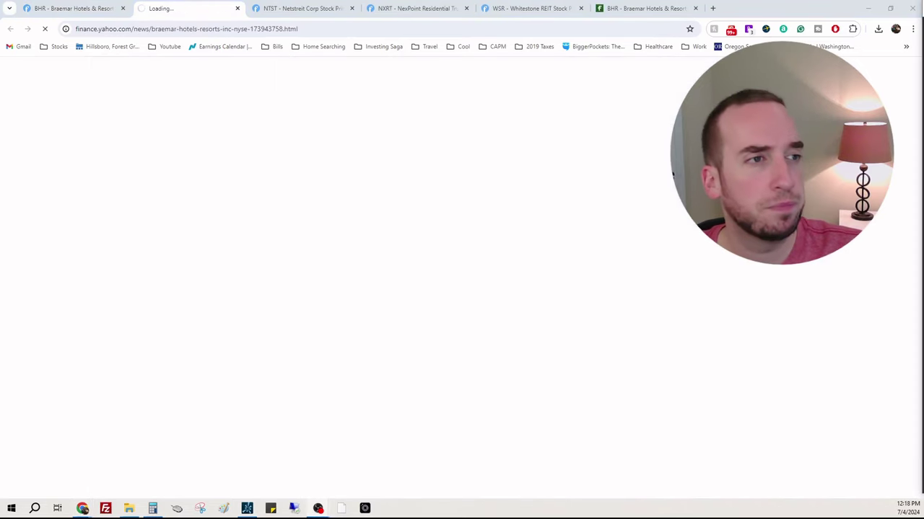
{"action": "left_click", "coordinate": [237, 9]}
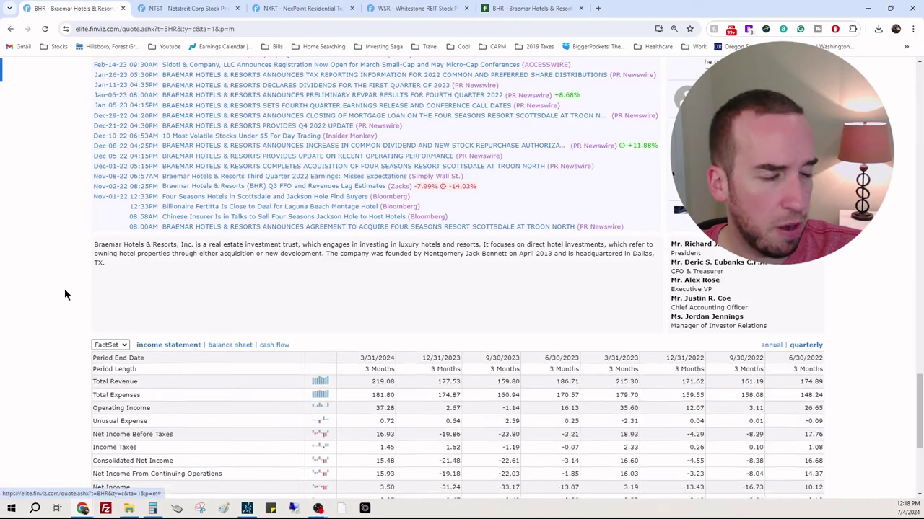
{"action": "scroll", "coordinate": [64, 292], "scroll_direction": "down", "scroll_amount": 2}
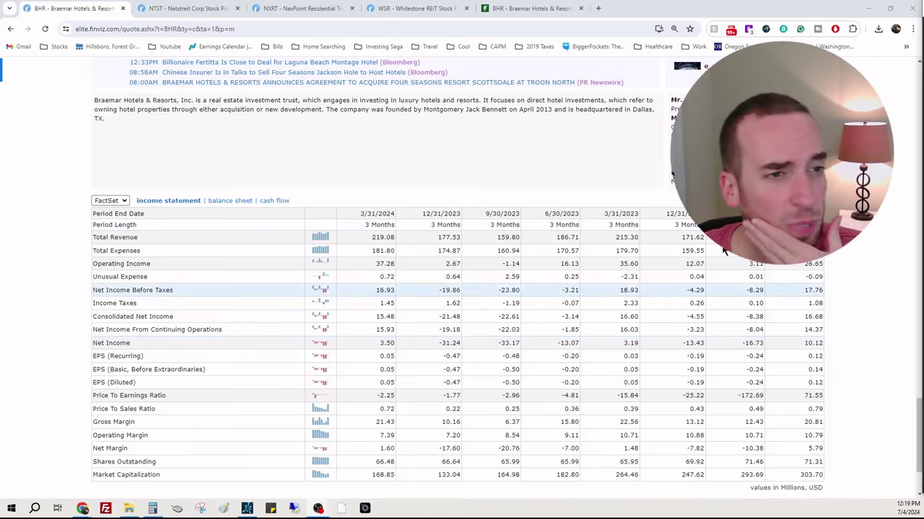
{"action": "scroll", "coordinate": [866, 278], "scroll_direction": "up", "scroll_amount": 6}
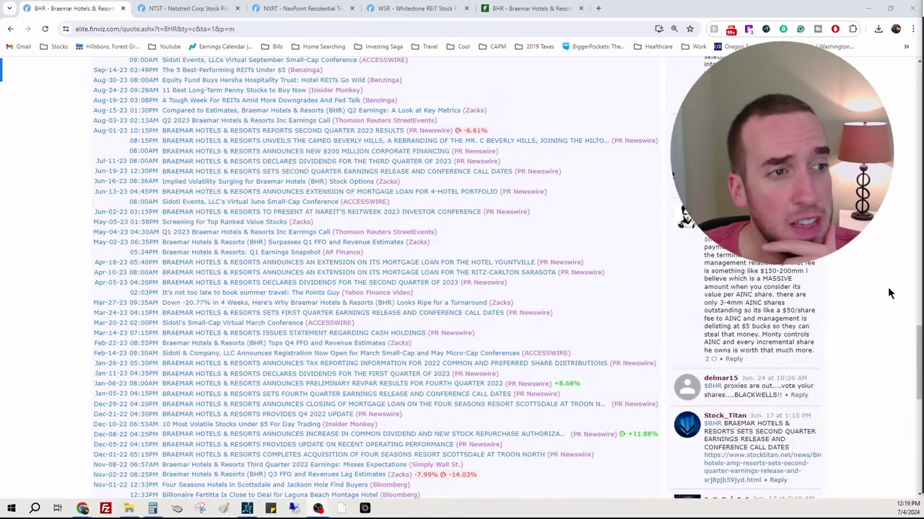
Step: Scan BHR's fundamentals table, highlighting the -42.67% EPS past 5Y figure
{"action": "scroll", "coordinate": [899, 305], "scroll_direction": "up", "scroll_amount": 5}
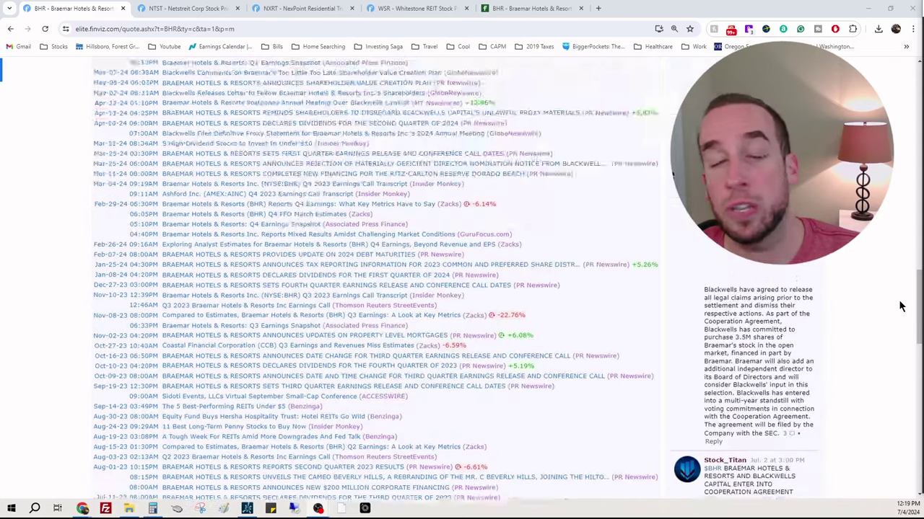
{"action": "scroll", "coordinate": [899, 305], "scroll_direction": "up", "scroll_amount": 18}
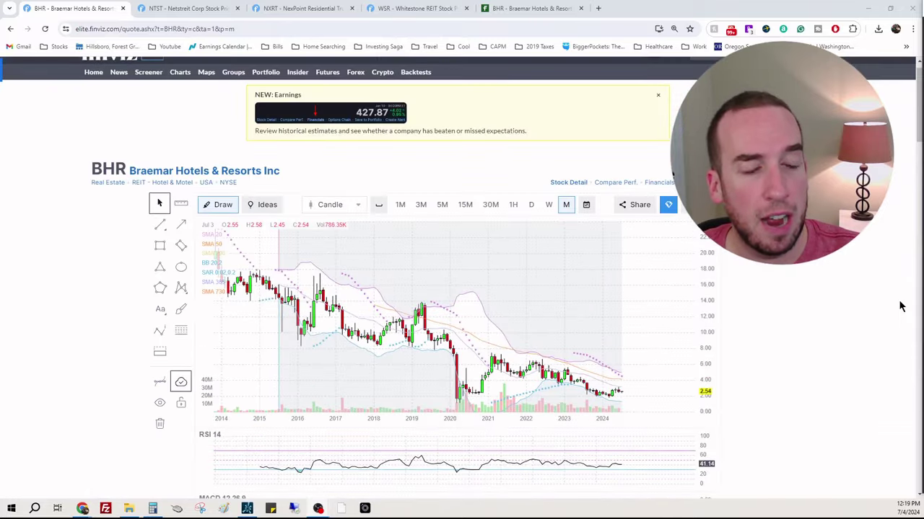
{"action": "scroll", "coordinate": [900, 307], "scroll_direction": "down", "scroll_amount": 1}
{"action": "scroll", "coordinate": [900, 306], "scroll_direction": "up", "scroll_amount": 2}
{"action": "scroll", "coordinate": [900, 307], "scroll_direction": "down", "scroll_amount": 1}
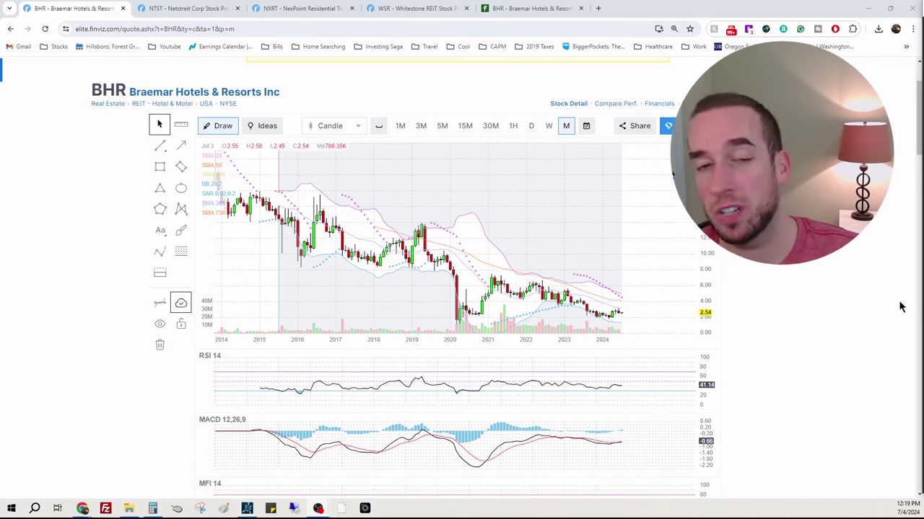
{"action": "scroll", "coordinate": [899, 306], "scroll_direction": "down", "scroll_amount": 2}
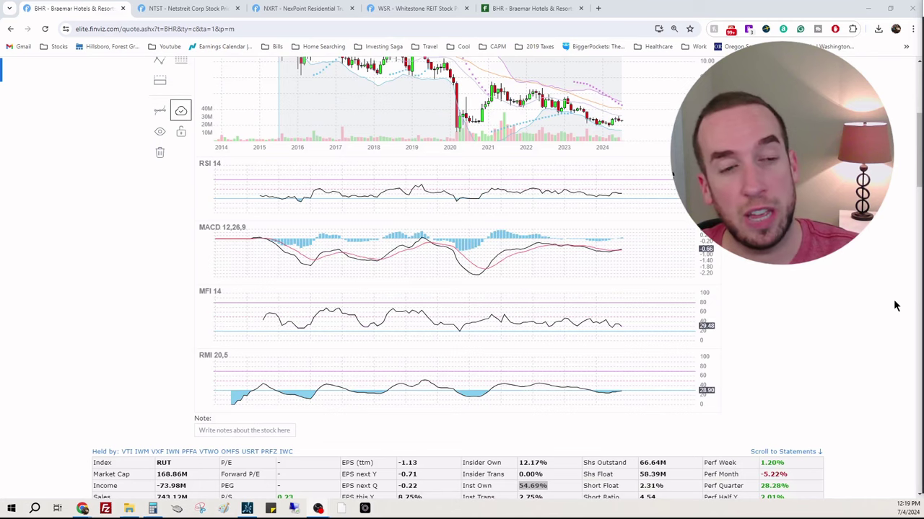
{"action": "scroll", "coordinate": [884, 278], "scroll_direction": "down", "scroll_amount": 1}
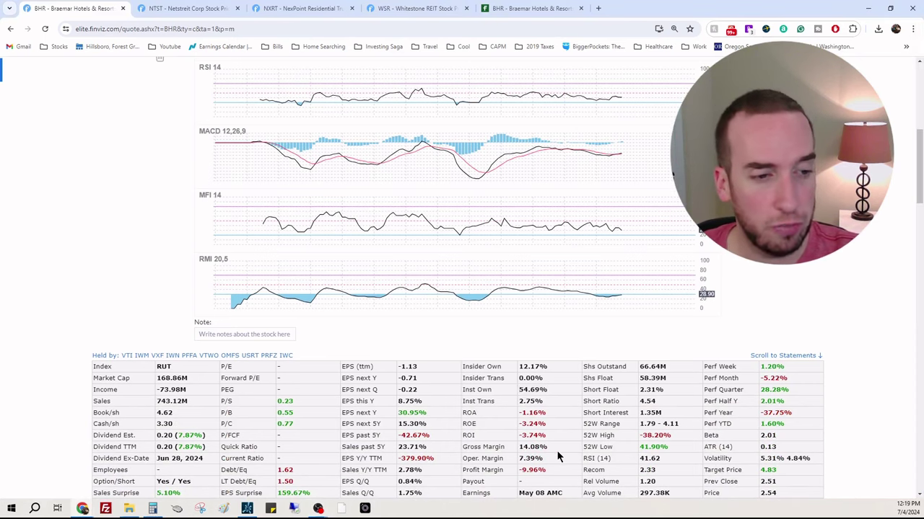
{"action": "scroll", "coordinate": [557, 447], "scroll_direction": "down", "scroll_amount": 1}
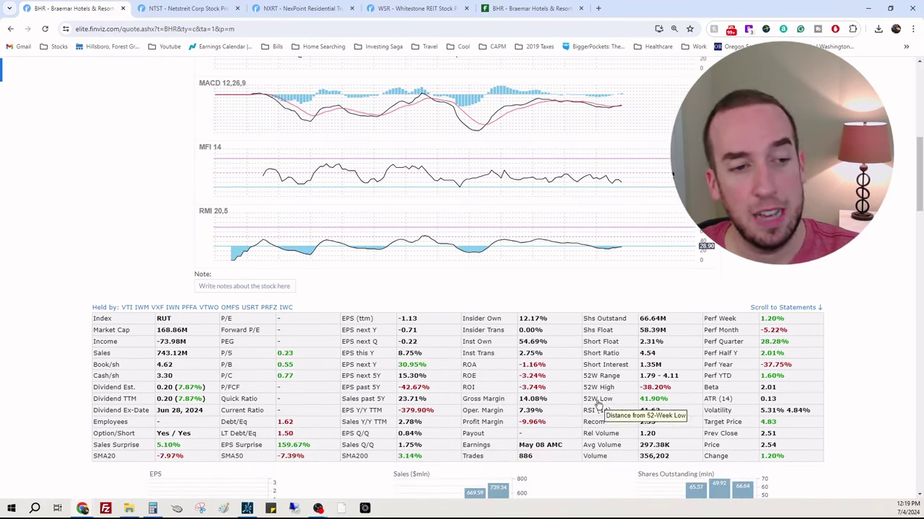
{"action": "triple_click", "coordinate": [425, 391]}
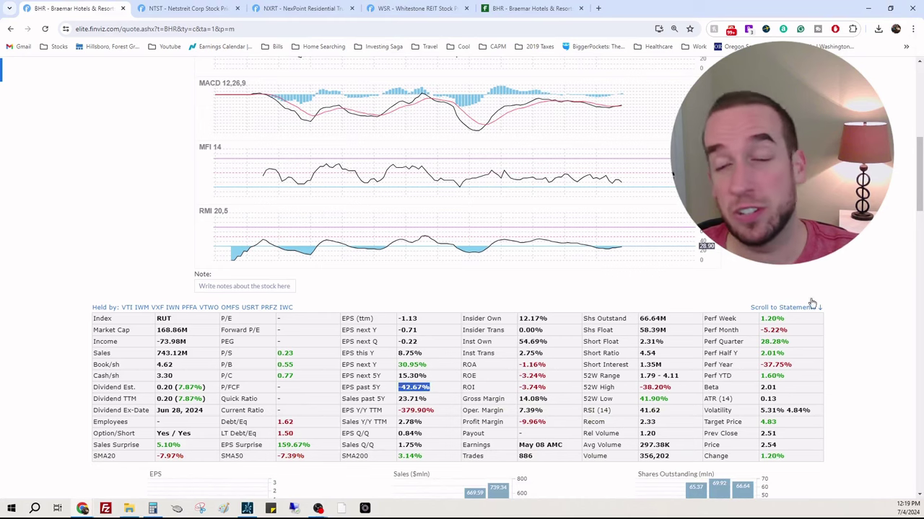
{"action": "scroll", "coordinate": [872, 286], "scroll_direction": "down", "scroll_amount": 4}
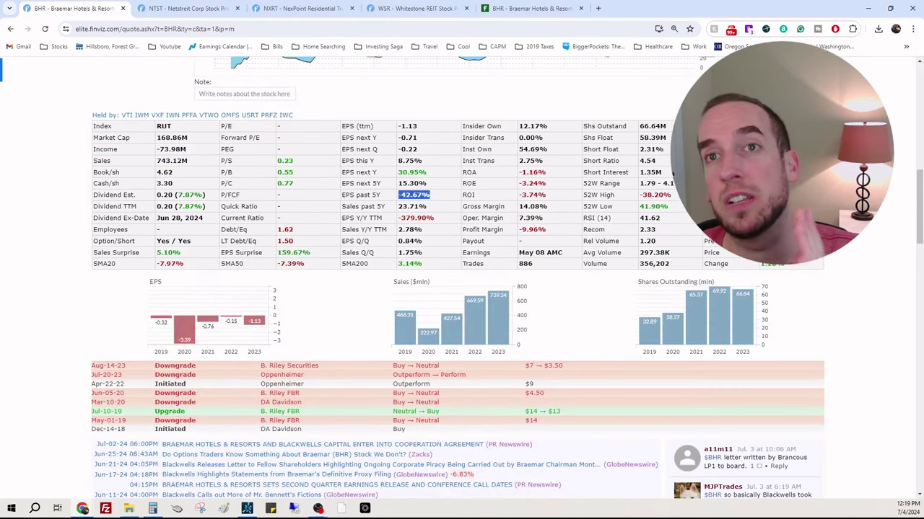
{"action": "scroll", "coordinate": [879, 302], "scroll_direction": "up", "scroll_amount": 8}
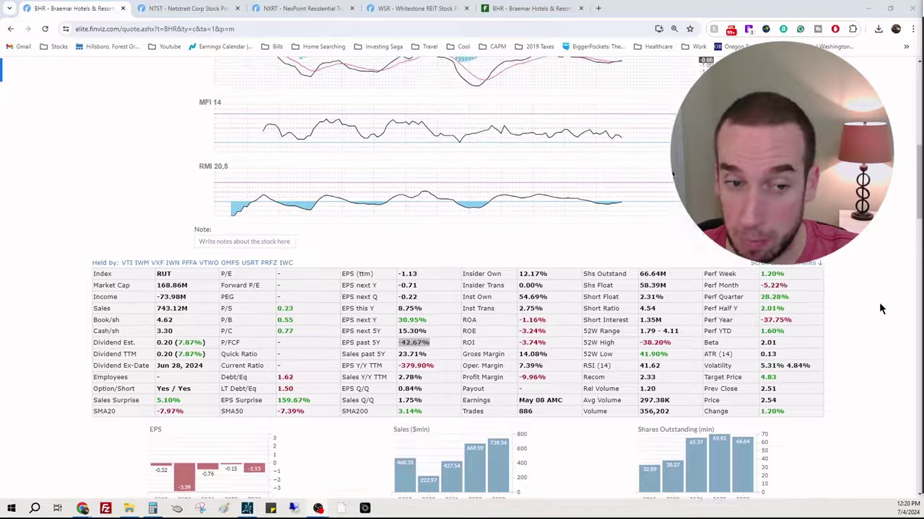
{"action": "scroll", "coordinate": [881, 326], "scroll_direction": "up", "scroll_amount": 3}
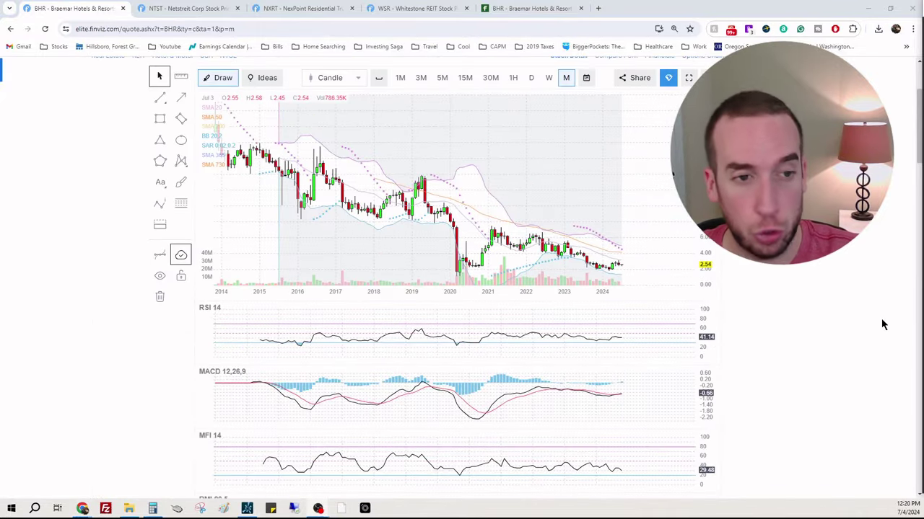
{"action": "scroll", "coordinate": [895, 320], "scroll_direction": "up", "scroll_amount": 1}
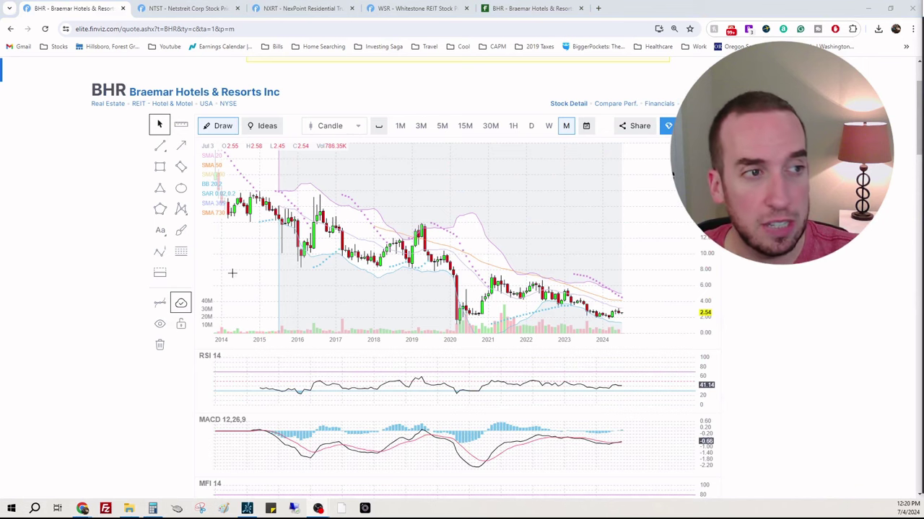
Step: Open the Braemar Hotels & Resorts website in a new tab and scroll down to the analyst ratings
{"action": "right_click", "coordinate": [239, 96]}
{"action": "left_click", "coordinate": [248, 102]}
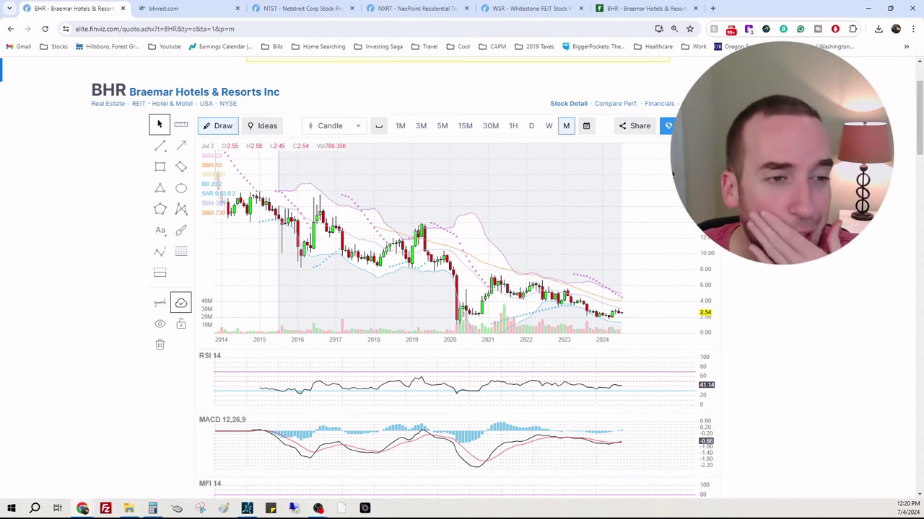
{"action": "scroll", "coordinate": [805, 283], "scroll_direction": "down", "scroll_amount": 2}
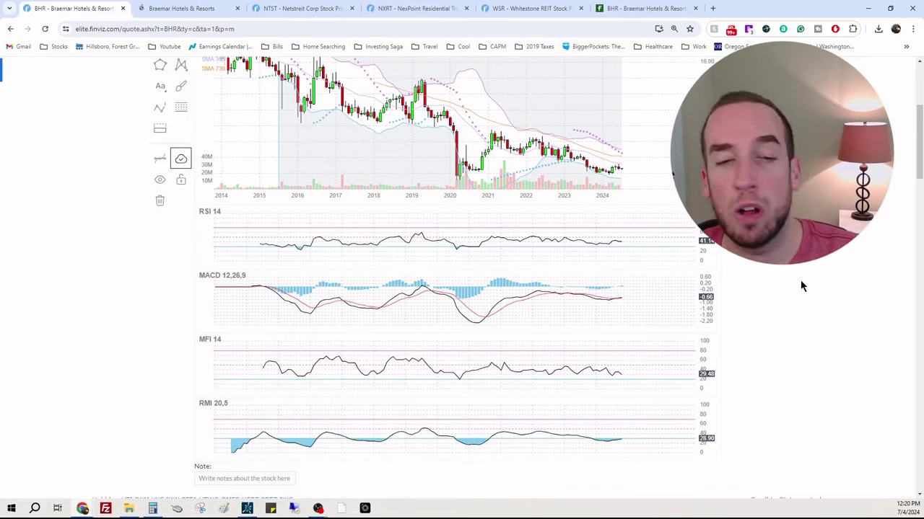
{"action": "scroll", "coordinate": [893, 261], "scroll_direction": "down", "scroll_amount": 2}
{"action": "scroll", "coordinate": [886, 260], "scroll_direction": "down", "scroll_amount": 2}
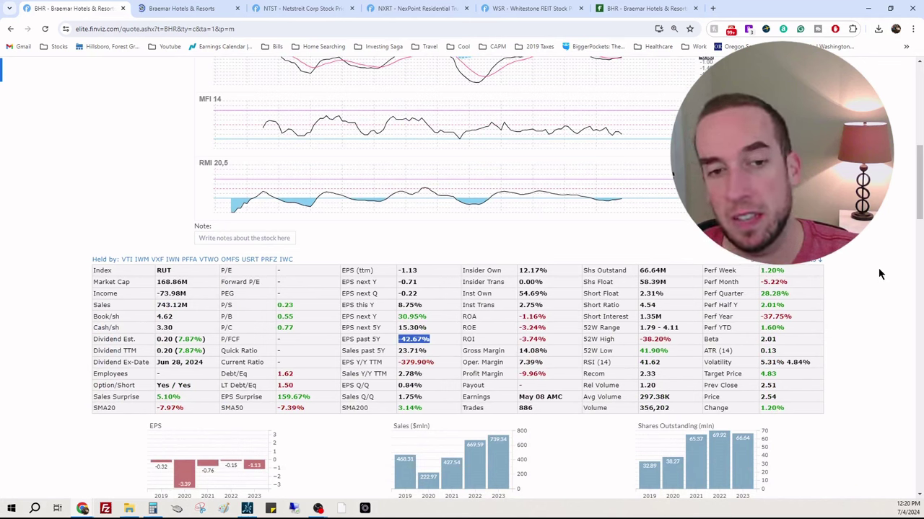
{"action": "left_click", "coordinate": [878, 267]}
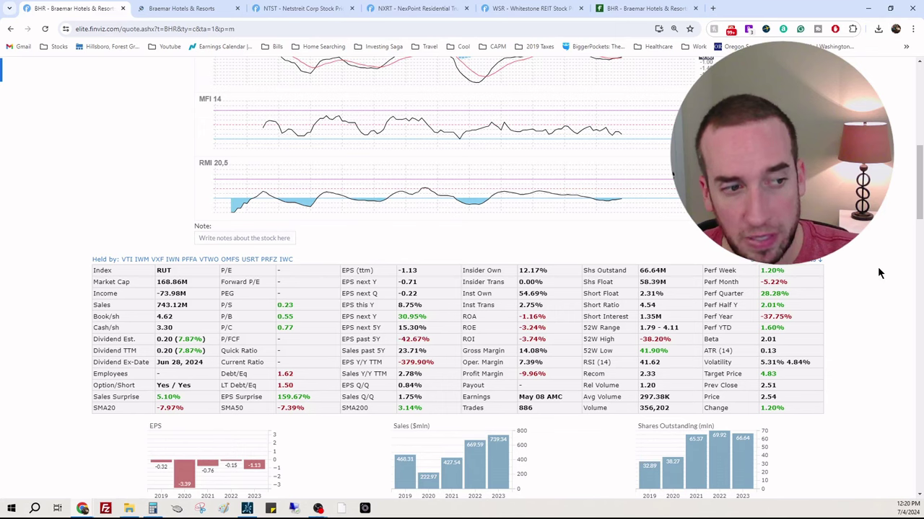
{"action": "scroll", "coordinate": [191, 337], "scroll_direction": "down", "scroll_amount": 1}
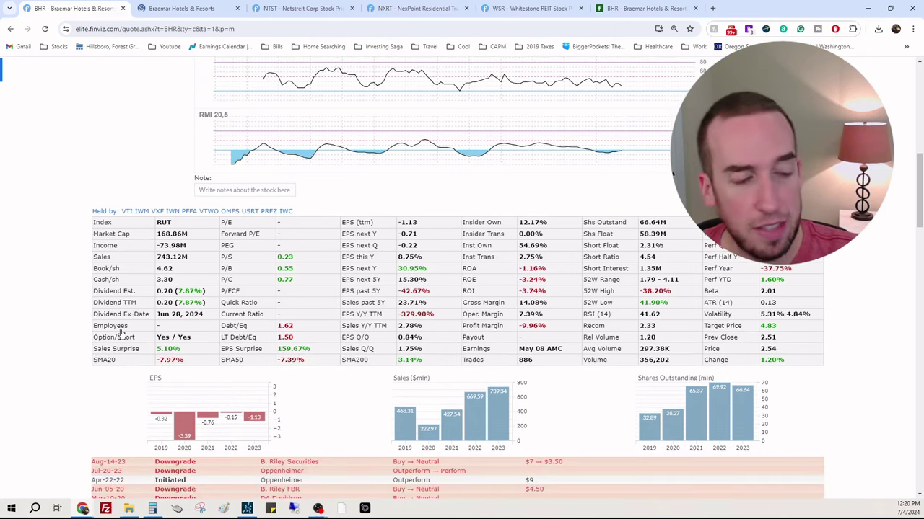
{"action": "left_click", "coordinate": [245, 509]}
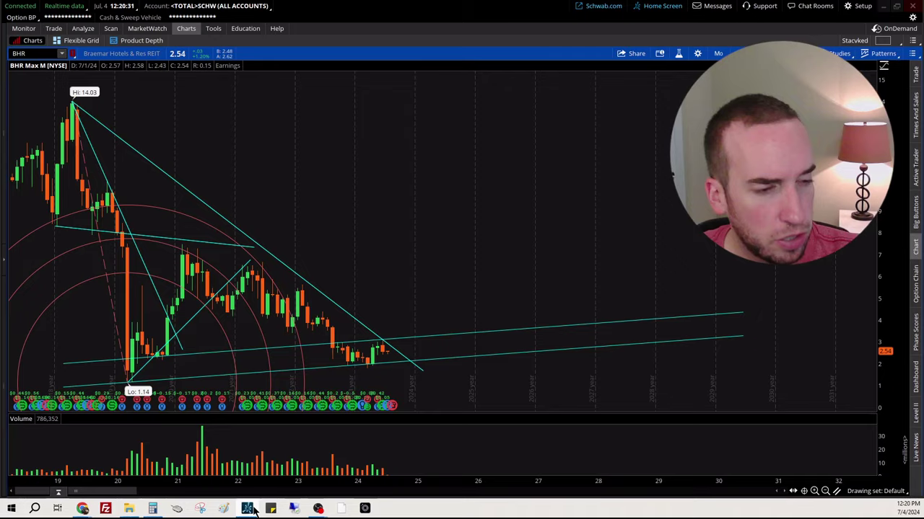
{"action": "left_click", "coordinate": [717, 54]}
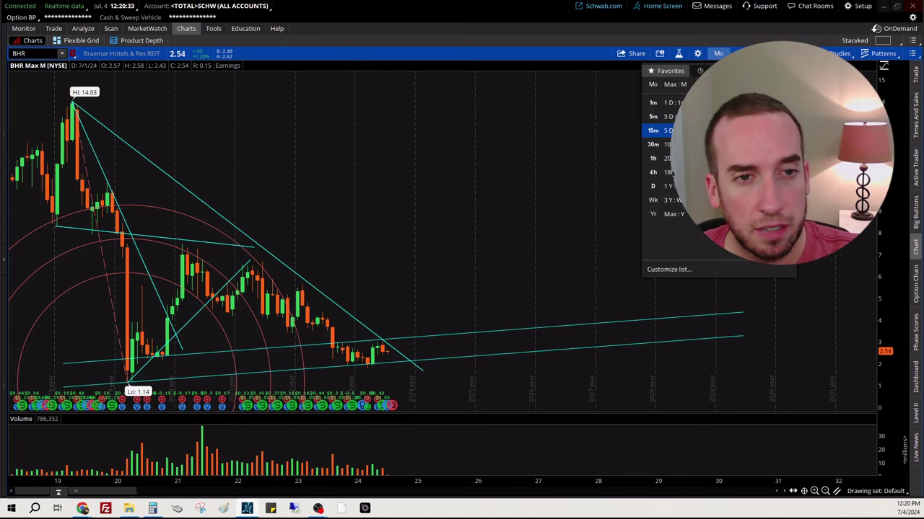
{"action": "left_click", "coordinate": [664, 186]}
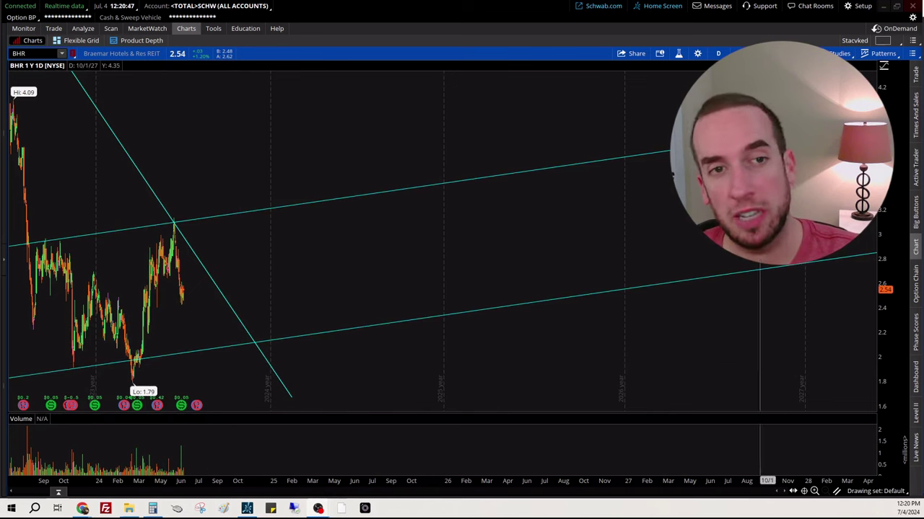
{"action": "left_click", "coordinate": [718, 54]}
{"action": "left_click", "coordinate": [670, 201]}
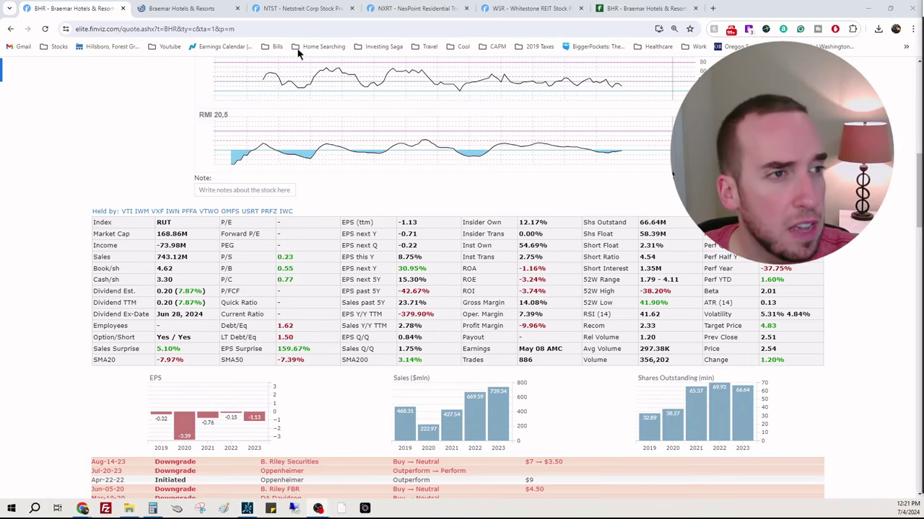
Step: Scroll through BHR's news, income statement and insider buying on Finviz, then bring up bhrreit.com
{"action": "left_click", "coordinate": [206, 8]}
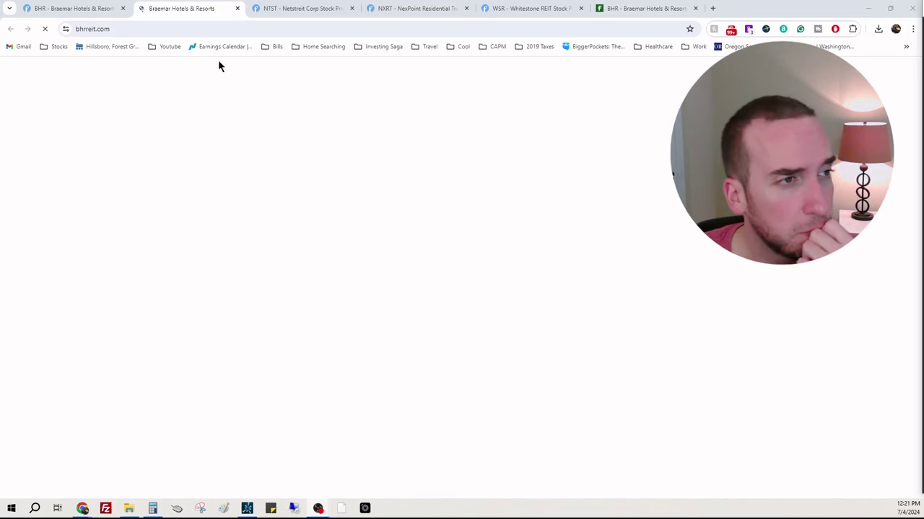
{"action": "left_click", "coordinate": [75, 8]}
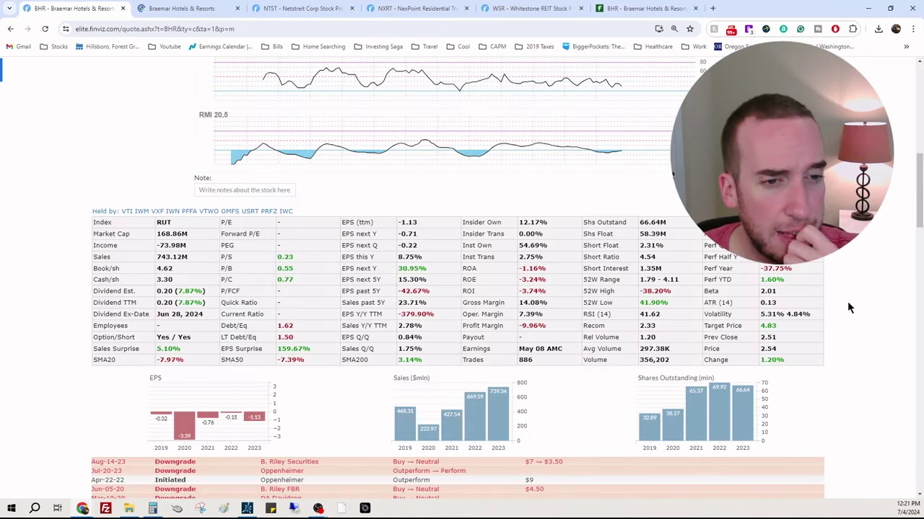
{"action": "scroll", "coordinate": [874, 325], "scroll_direction": "down", "scroll_amount": 2}
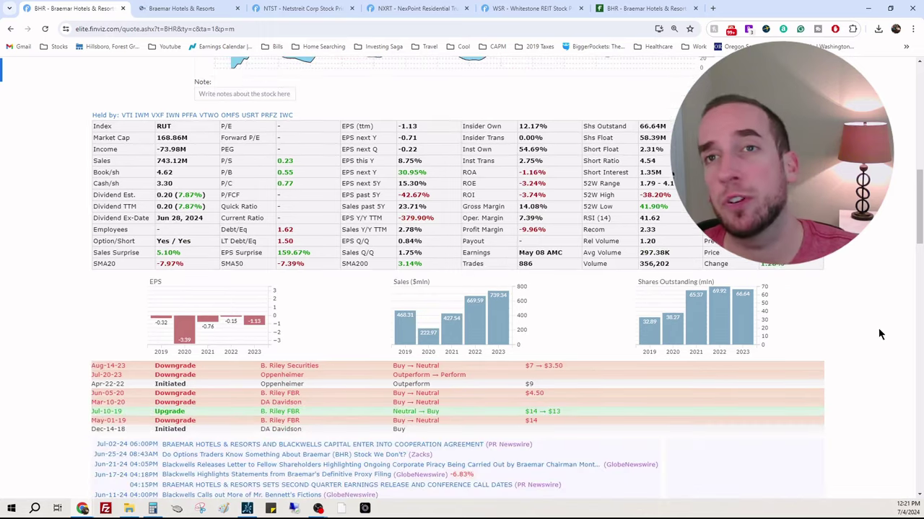
{"action": "scroll", "coordinate": [882, 333], "scroll_direction": "up", "scroll_amount": 1}
{"action": "scroll", "coordinate": [880, 330], "scroll_direction": "down", "scroll_amount": 12}
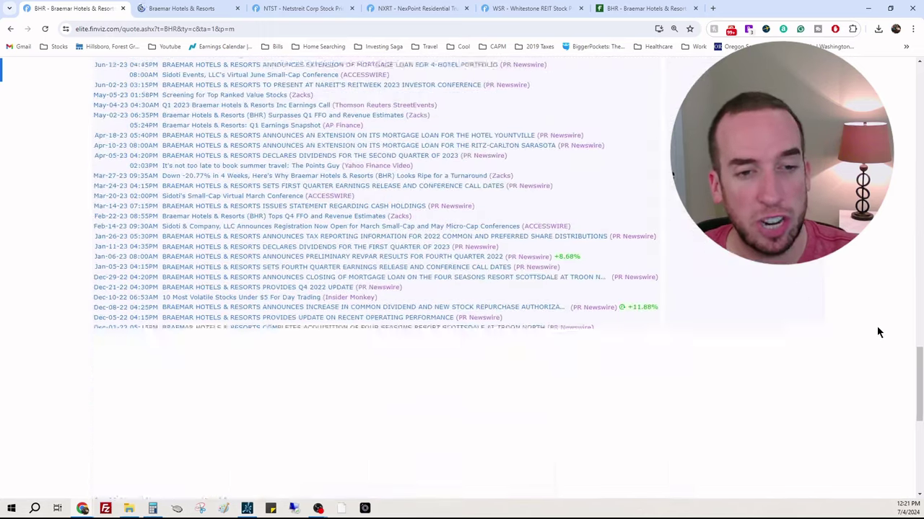
{"action": "scroll", "coordinate": [877, 326], "scroll_direction": "down", "scroll_amount": 2}
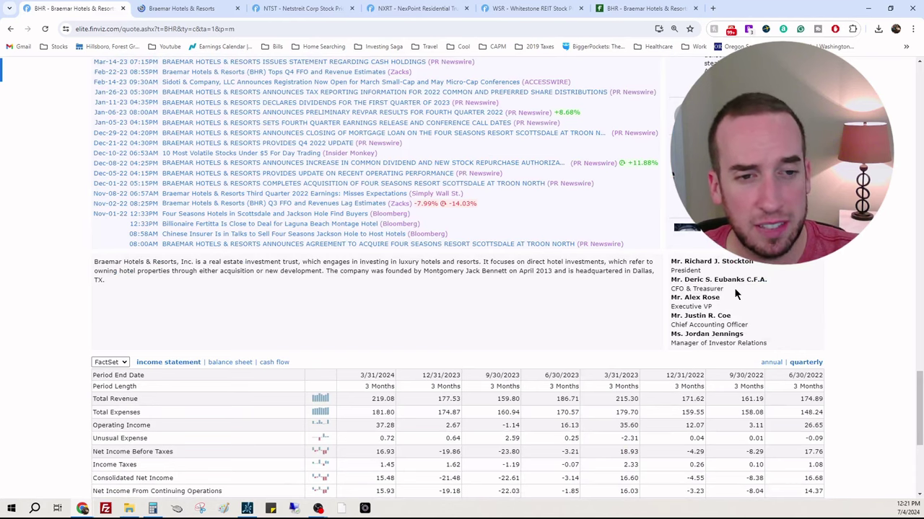
{"action": "scroll", "coordinate": [877, 290], "scroll_direction": "down", "scroll_amount": 4}
{"action": "scroll", "coordinate": [877, 290], "scroll_direction": "up", "scroll_amount": 2}
{"action": "scroll", "coordinate": [875, 289], "scroll_direction": "down", "scroll_amount": 2}
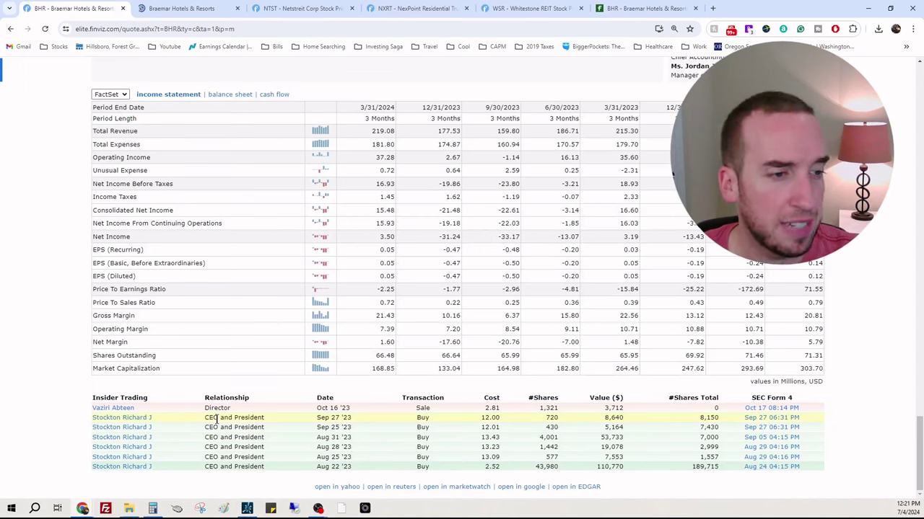
{"action": "scroll", "coordinate": [881, 327], "scroll_direction": "up", "scroll_amount": 1}
{"action": "scroll", "coordinate": [881, 326], "scroll_direction": "up", "scroll_amount": 15}
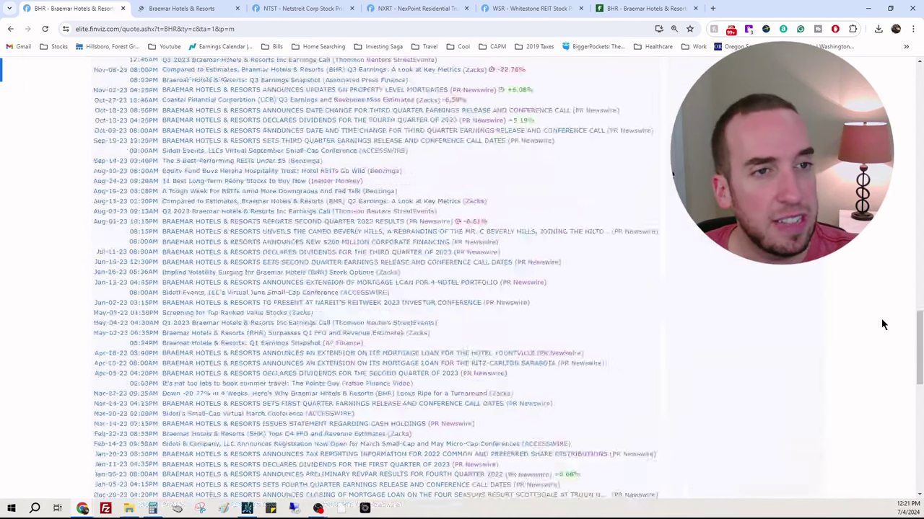
{"action": "left_click", "coordinate": [205, 8]}
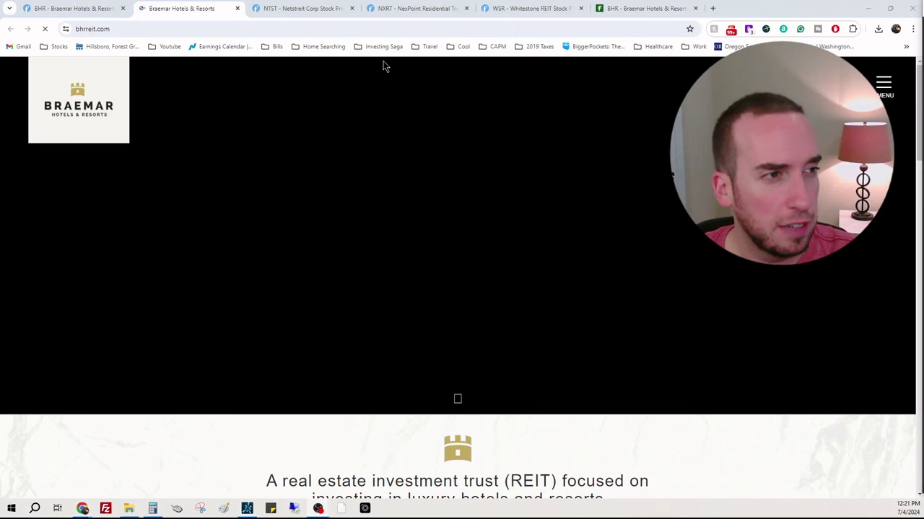
Step: Browse the Braemar home page and open its OUR PORTFOLIO page in a new tab
{"action": "scroll", "coordinate": [550, 240], "scroll_direction": "down", "scroll_amount": 2}
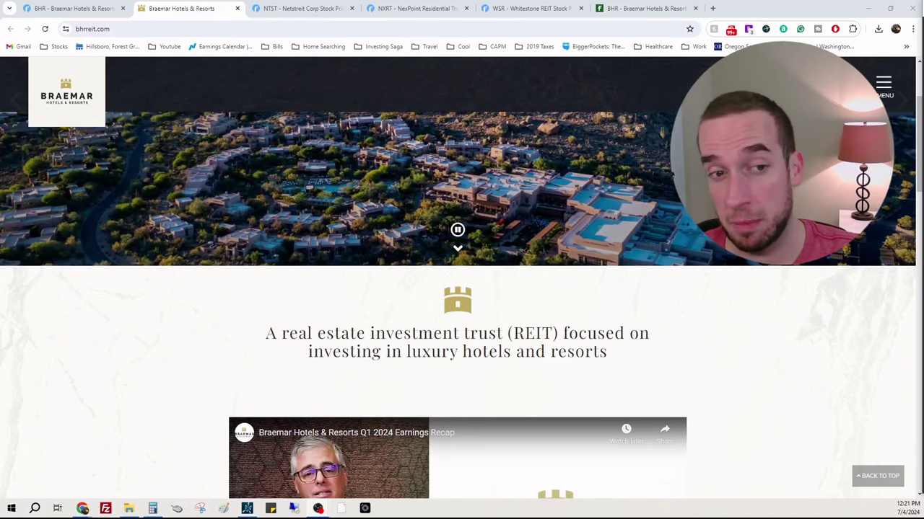
{"action": "scroll", "coordinate": [793, 363], "scroll_direction": "down", "scroll_amount": 10}
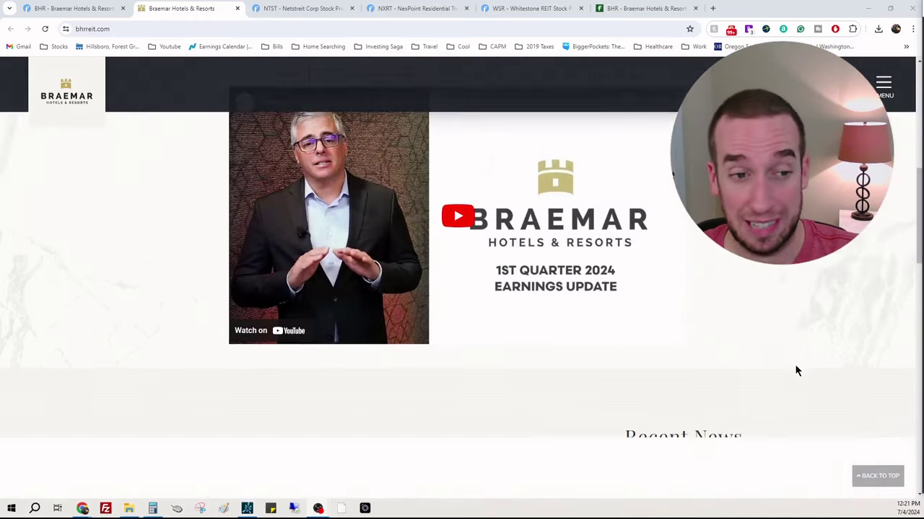
{"action": "scroll", "coordinate": [795, 365], "scroll_direction": "down", "scroll_amount": 4}
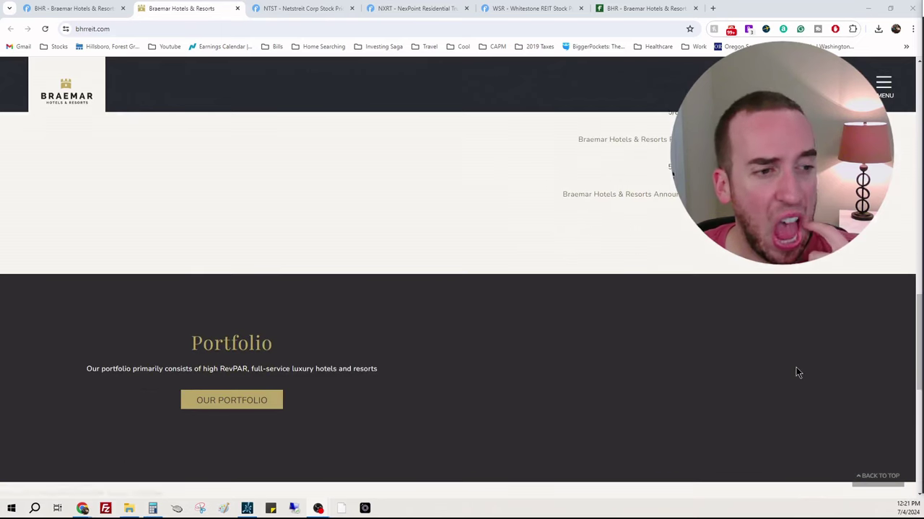
{"action": "scroll", "coordinate": [792, 366], "scroll_direction": "down", "scroll_amount": 2}
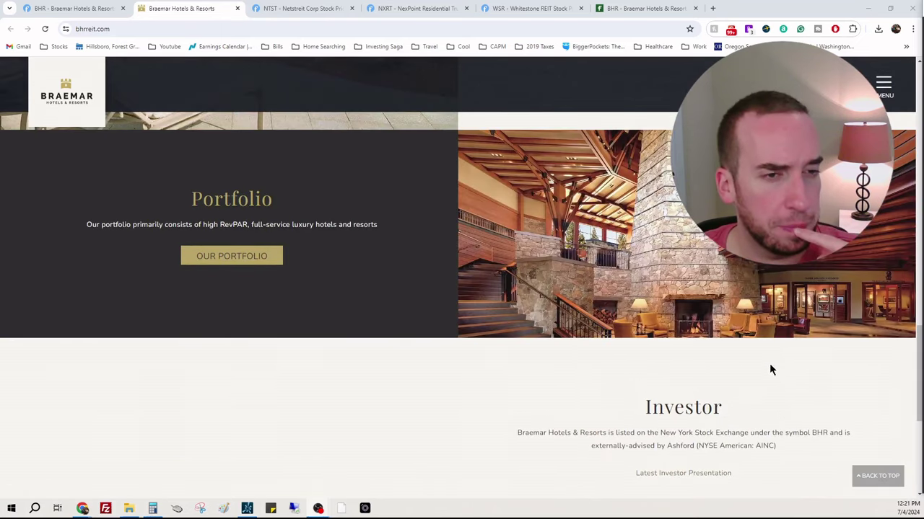
{"action": "scroll", "coordinate": [760, 354], "scroll_direction": "down", "scroll_amount": 5}
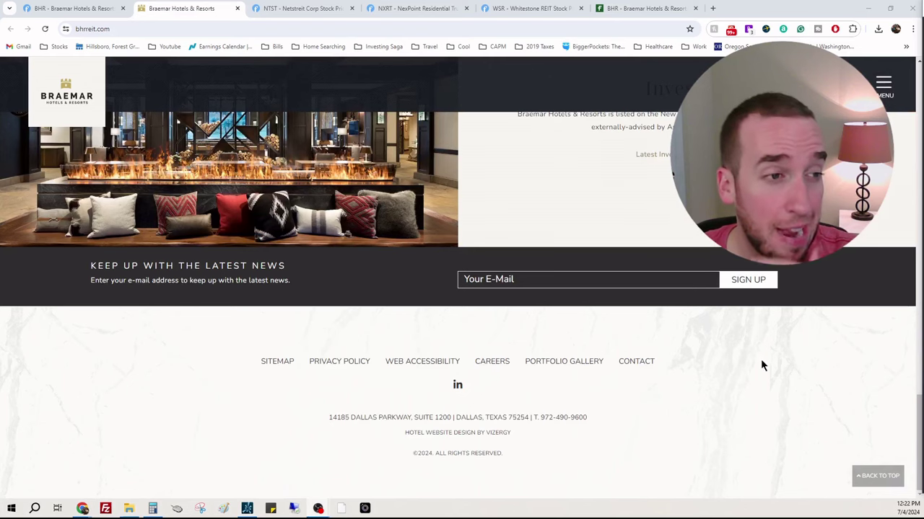
{"action": "scroll", "coordinate": [761, 360], "scroll_direction": "up", "scroll_amount": 3}
{"action": "scroll", "coordinate": [763, 375], "scroll_direction": "up", "scroll_amount": 6}
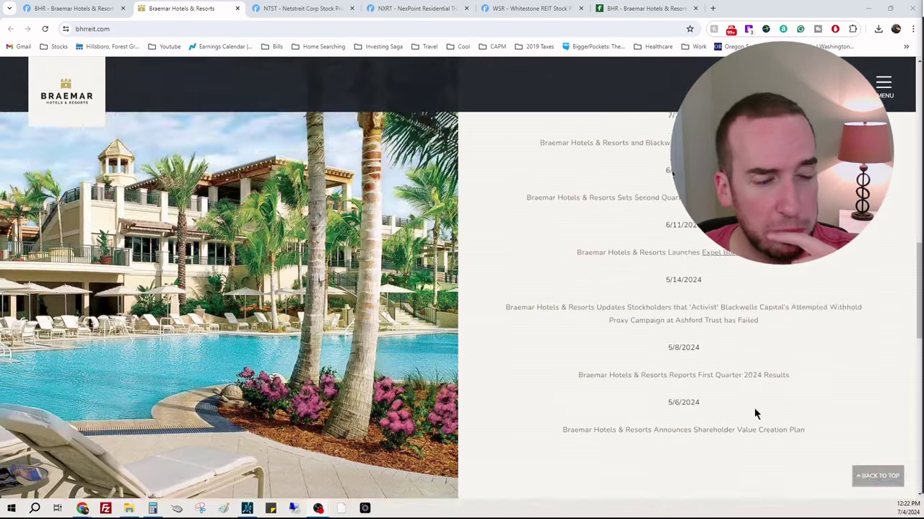
{"action": "scroll", "coordinate": [754, 408], "scroll_direction": "down", "scroll_amount": 1}
{"action": "scroll", "coordinate": [244, 415], "scroll_direction": "down", "scroll_amount": 3}
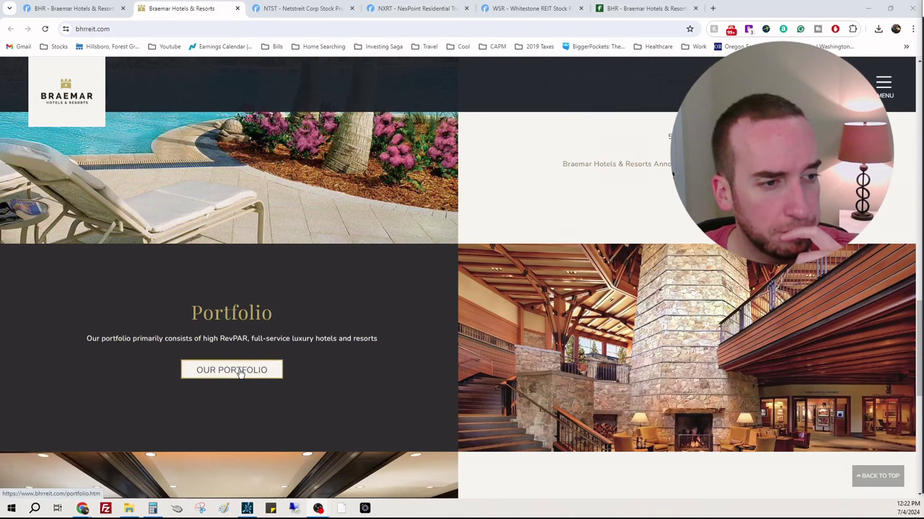
{"action": "right_click", "coordinate": [241, 372]}
{"action": "left_click", "coordinate": [325, 254]}
{"action": "scroll", "coordinate": [602, 339], "scroll_direction": "up", "scroll_amount": 8}
{"action": "scroll", "coordinate": [605, 357], "scroll_direction": "up", "scroll_amount": 5}
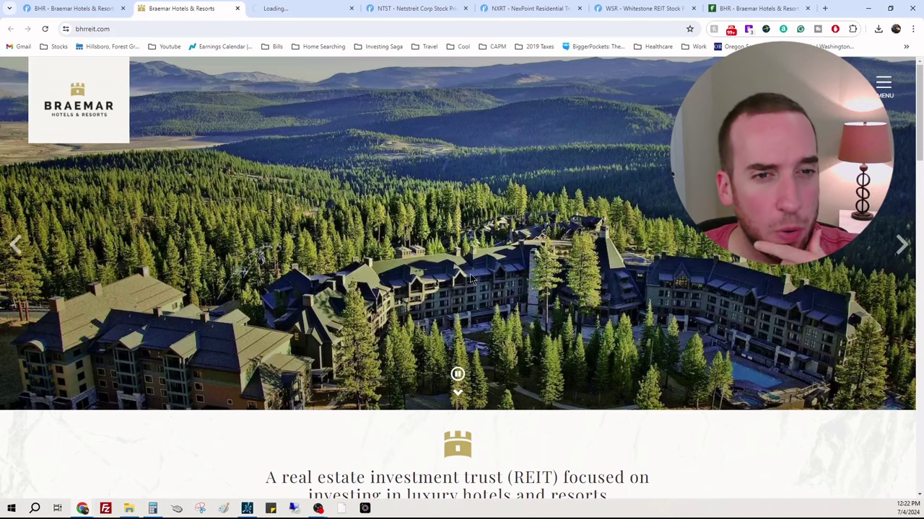
Step: Preview the portfolio tab, then close the duplicate Braemar home page from Finviz
{"action": "left_click", "coordinate": [280, 9]}
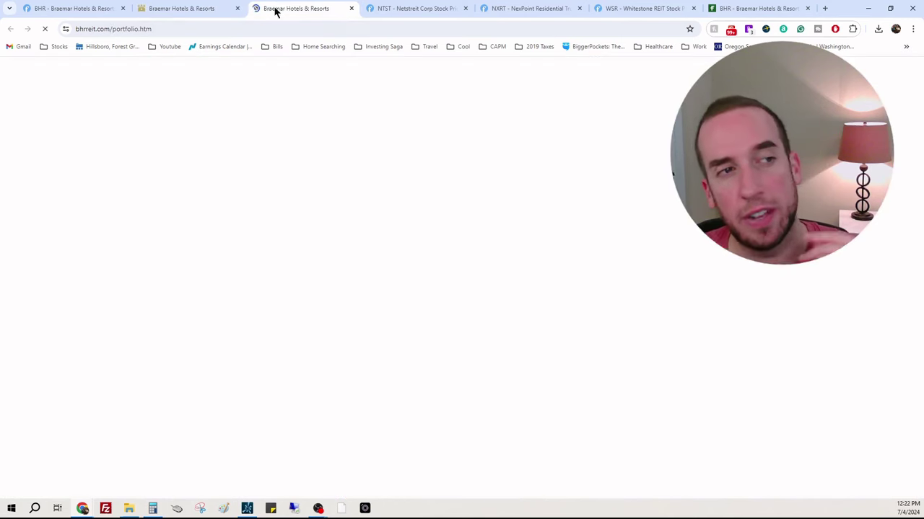
{"action": "left_click", "coordinate": [65, 9]}
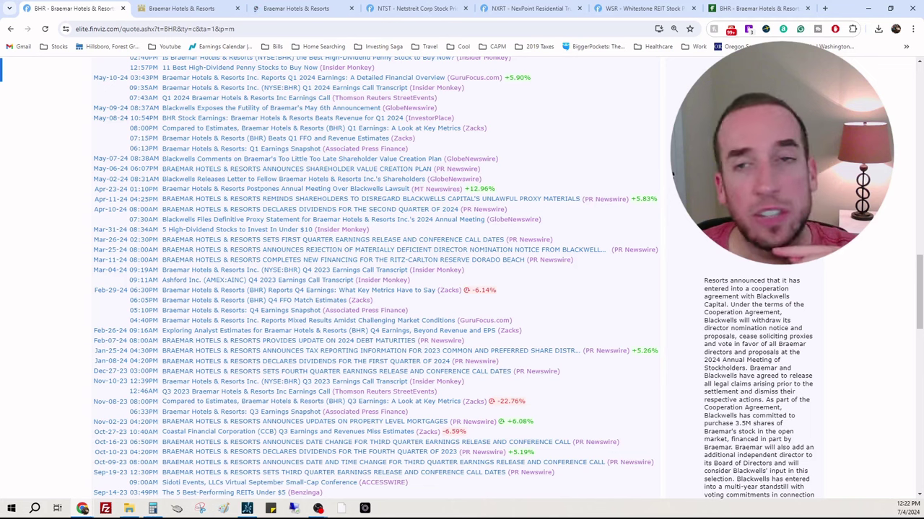
{"action": "left_click", "coordinate": [236, 8]}
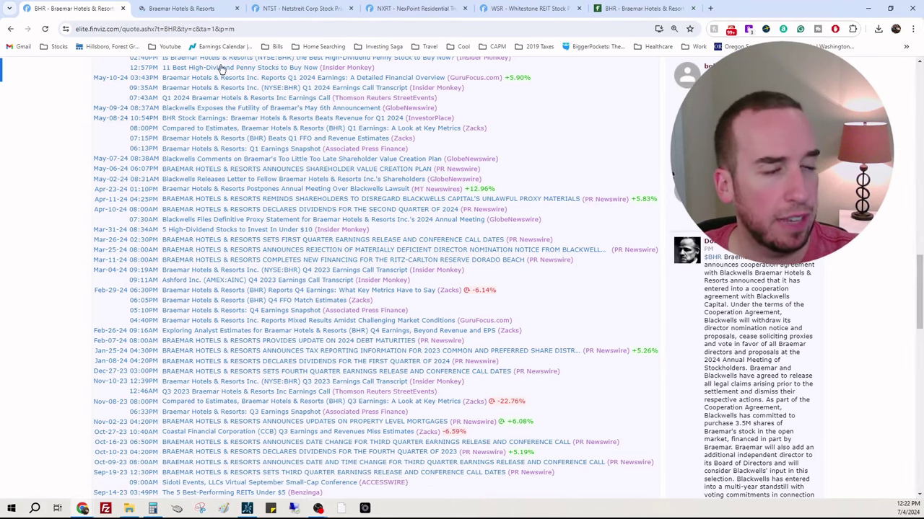
{"action": "scroll", "coordinate": [656, 335], "scroll_direction": "up", "scroll_amount": 5}
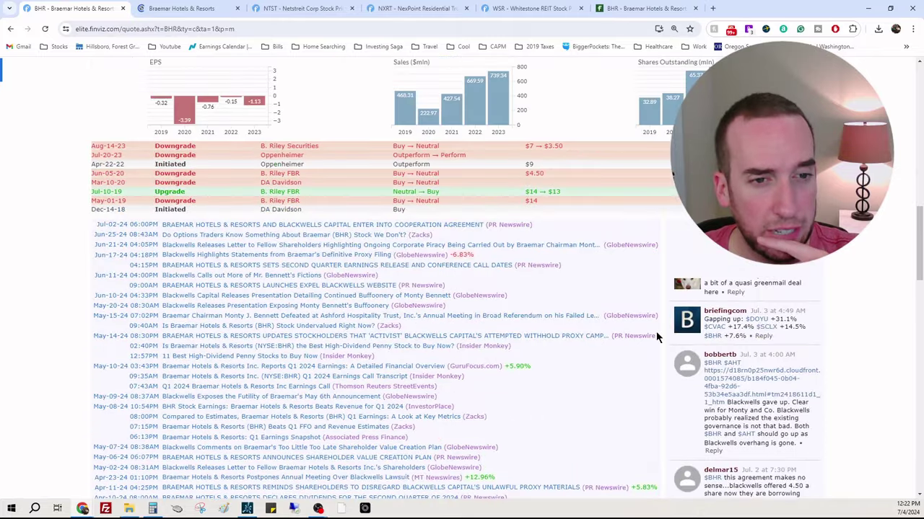
{"action": "scroll", "coordinate": [656, 335], "scroll_direction": "up", "scroll_amount": 5}
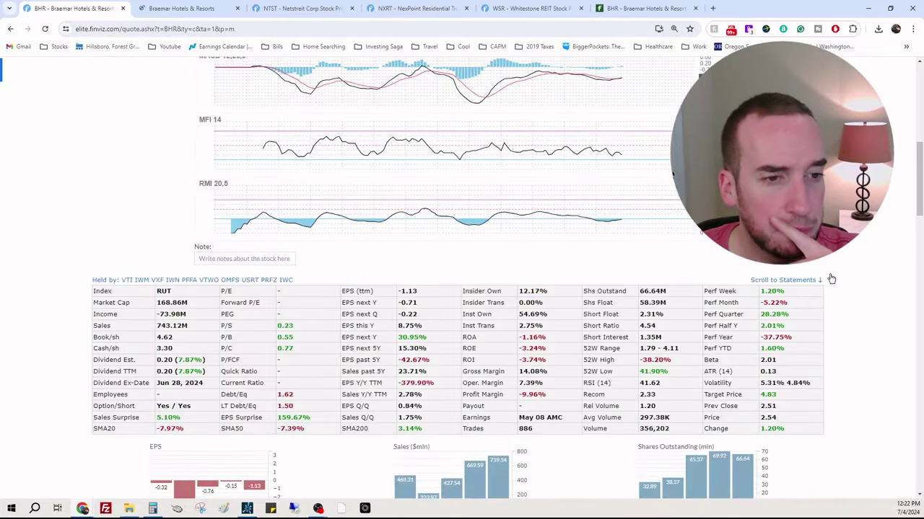
Step: Check BHR's 215.30 total revenue and the May 08 AMC earnings date on Finviz
{"action": "scroll", "coordinate": [840, 283], "scroll_direction": "down", "scroll_amount": 2}
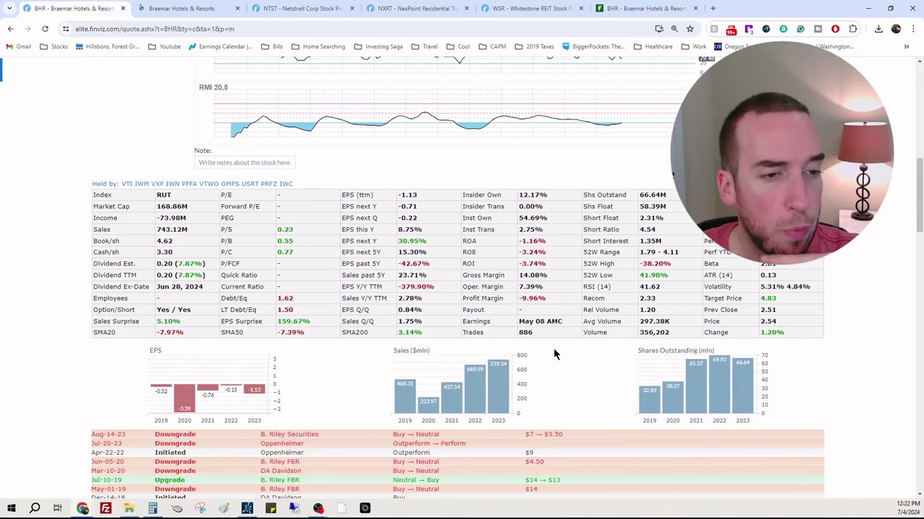
{"action": "scroll", "coordinate": [554, 330], "scroll_direction": "down", "scroll_amount": 15}
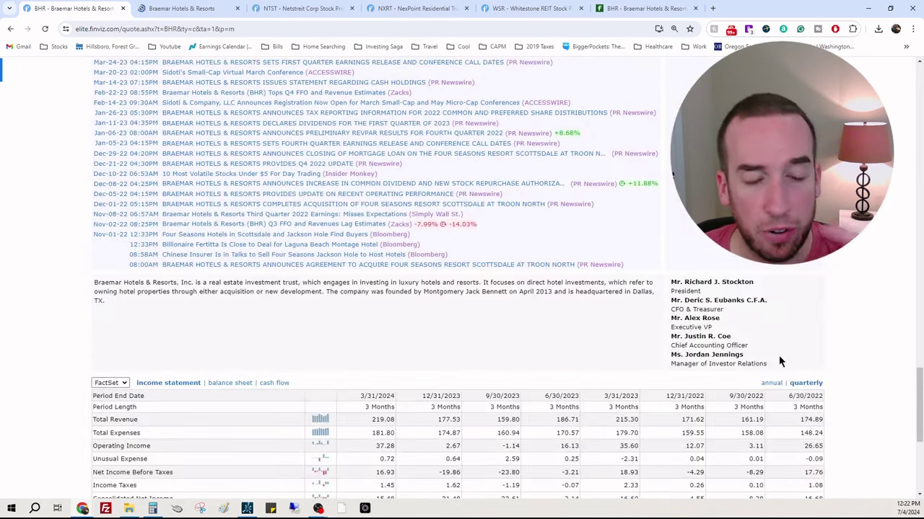
{"action": "scroll", "coordinate": [596, 326], "scroll_direction": "down", "scroll_amount": 3}
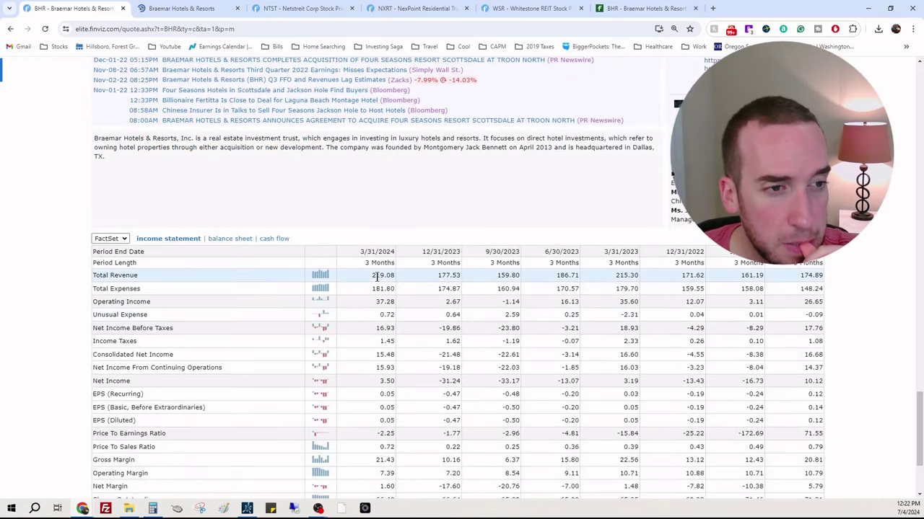
{"action": "double_click", "coordinate": [625, 277]}
{"action": "left_click", "coordinate": [635, 276]}
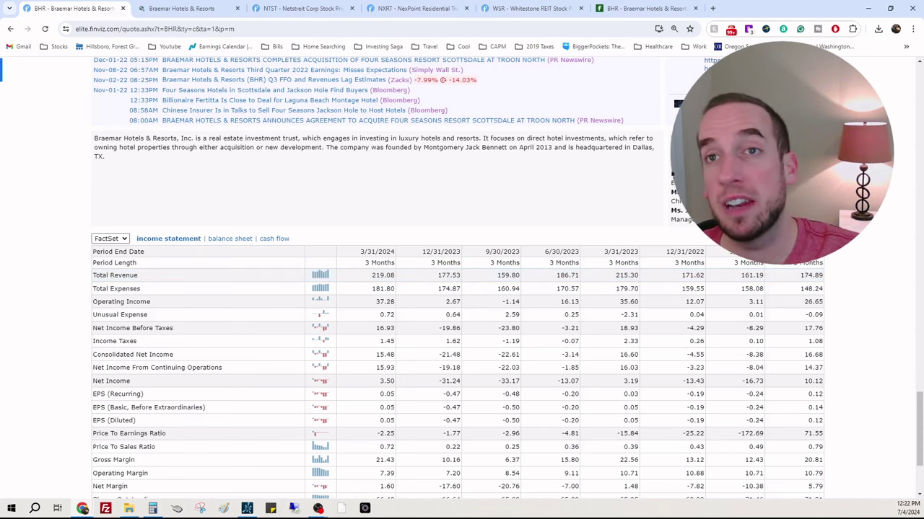
{"action": "scroll", "coordinate": [756, 330], "scroll_direction": "up", "scroll_amount": 20}
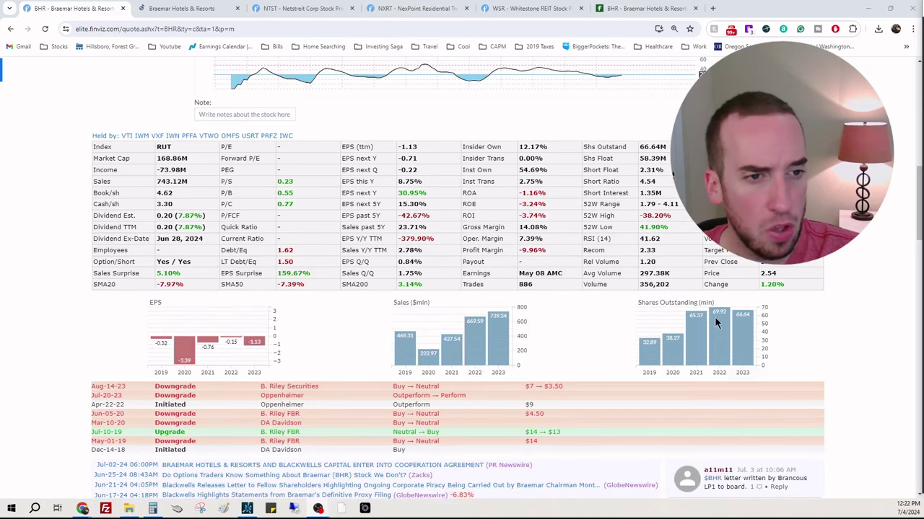
{"action": "left_click_drag", "start_coordinate": [568, 275], "coordinate": [519, 273]}
{"action": "left_click", "coordinate": [519, 273]}
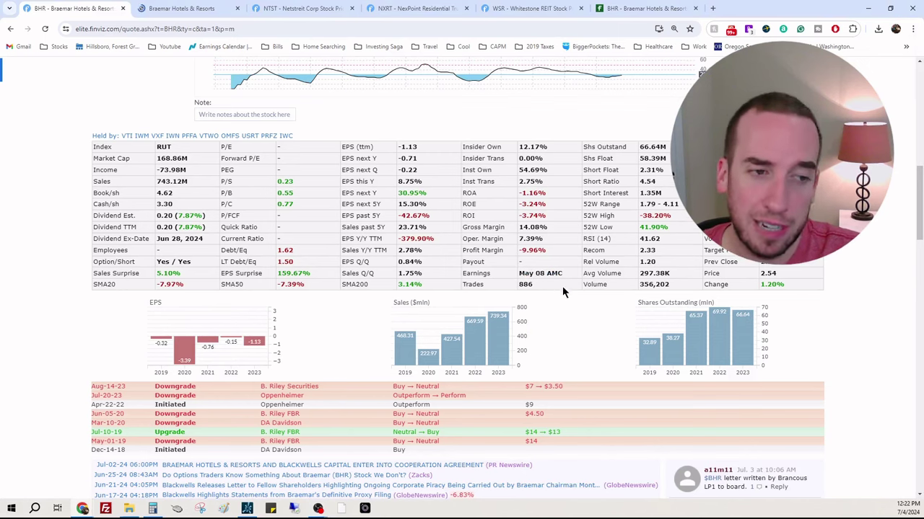
Step: Review the Braemar portfolio page's US map of property states and its hotel list
{"action": "left_click", "coordinate": [227, 8]}
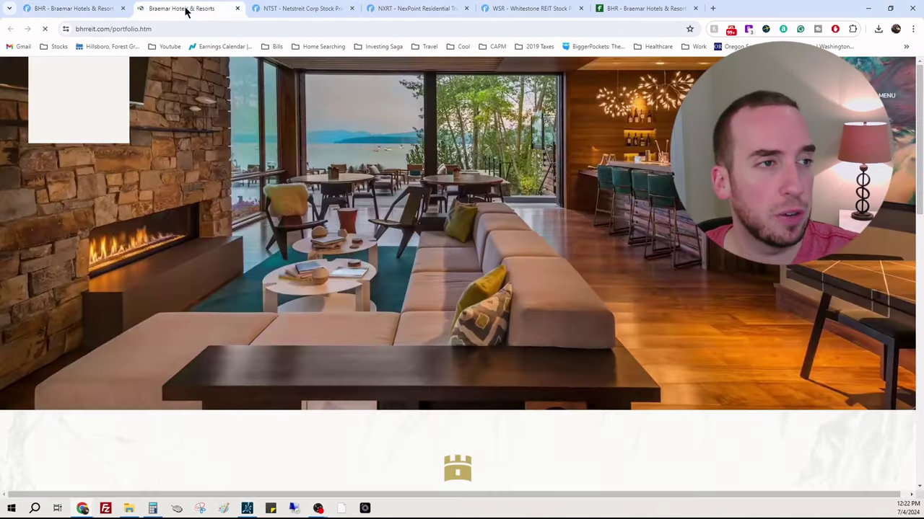
{"action": "scroll", "coordinate": [670, 196], "scroll_direction": "down", "scroll_amount": 3}
{"action": "scroll", "coordinate": [669, 196], "scroll_direction": "down", "scroll_amount": 3}
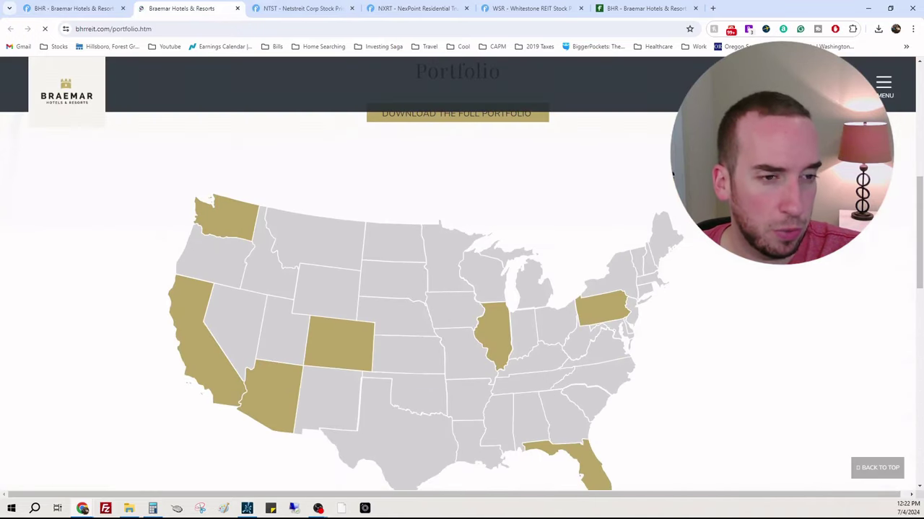
{"action": "scroll", "coordinate": [212, 267], "scroll_direction": "down", "scroll_amount": 4}
{"action": "scroll", "coordinate": [461, 289], "scroll_direction": "down", "scroll_amount": 2}
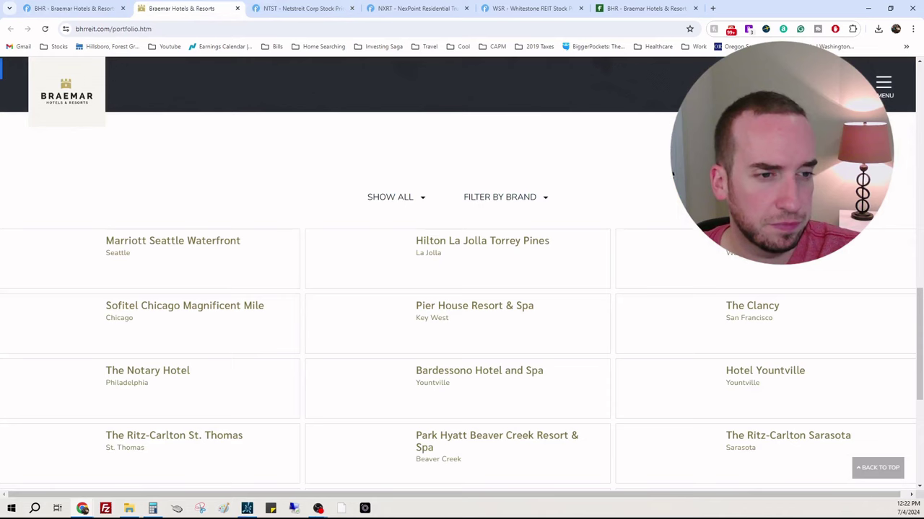
{"action": "scroll", "coordinate": [887, 200], "scroll_direction": "down", "scroll_amount": 2}
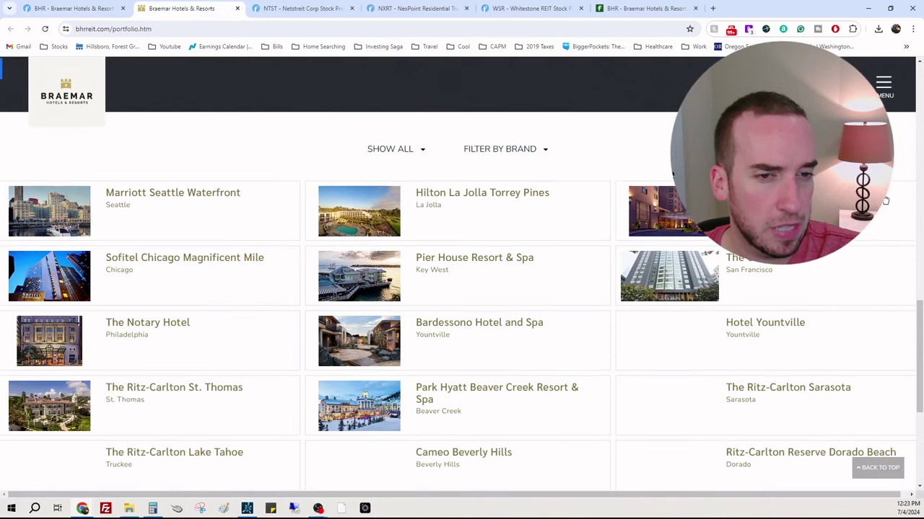
{"action": "scroll", "coordinate": [887, 200], "scroll_direction": "down", "scroll_amount": 2}
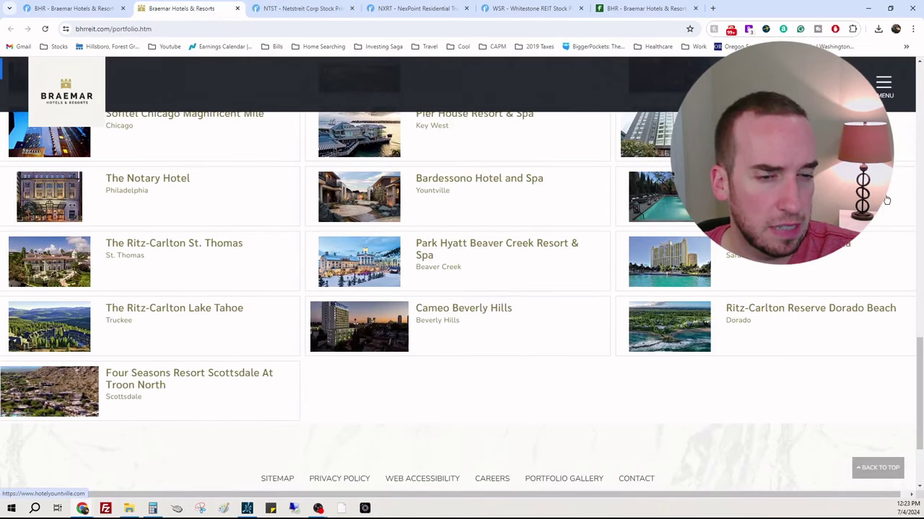
{"action": "scroll", "coordinate": [794, 268], "scroll_direction": "up", "scroll_amount": 1}
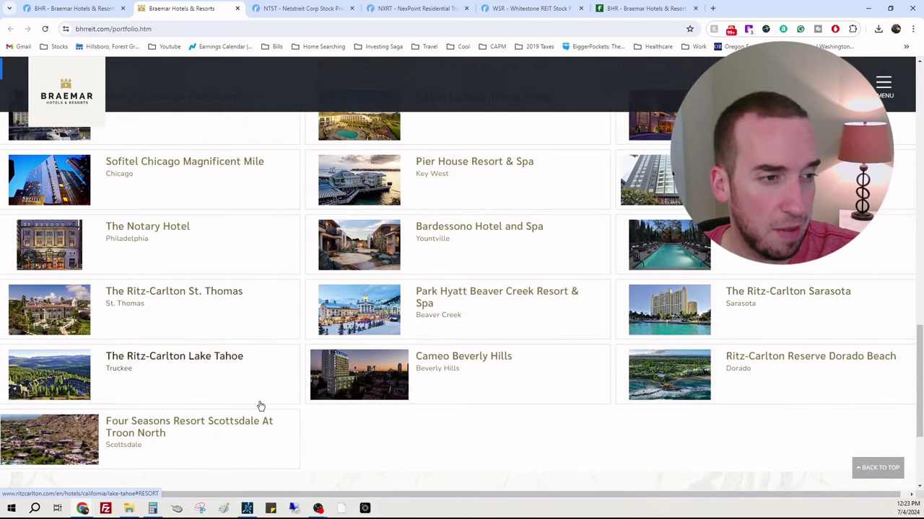
{"action": "scroll", "coordinate": [260, 406], "scroll_direction": "up", "scroll_amount": 2}
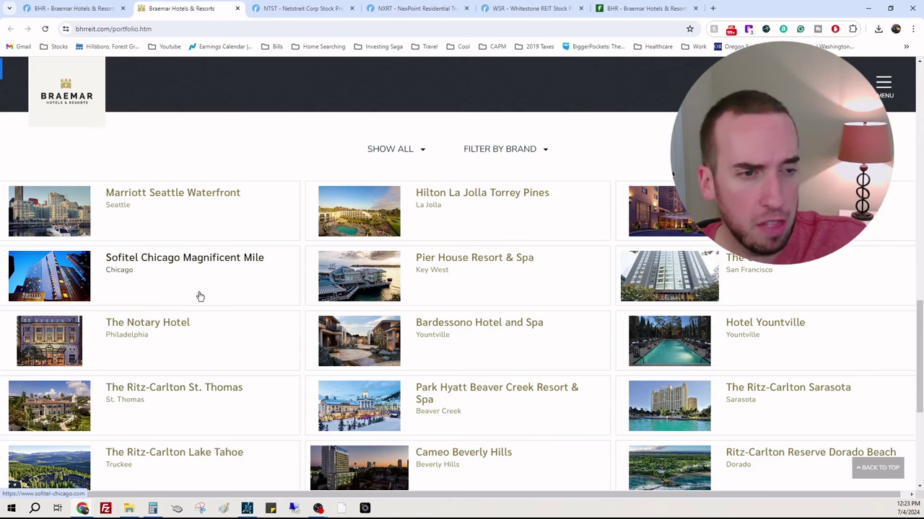
{"action": "scroll", "coordinate": [223, 303], "scroll_direction": "up", "scroll_amount": 7}
{"action": "scroll", "coordinate": [247, 316], "scroll_direction": "down", "scroll_amount": 3}
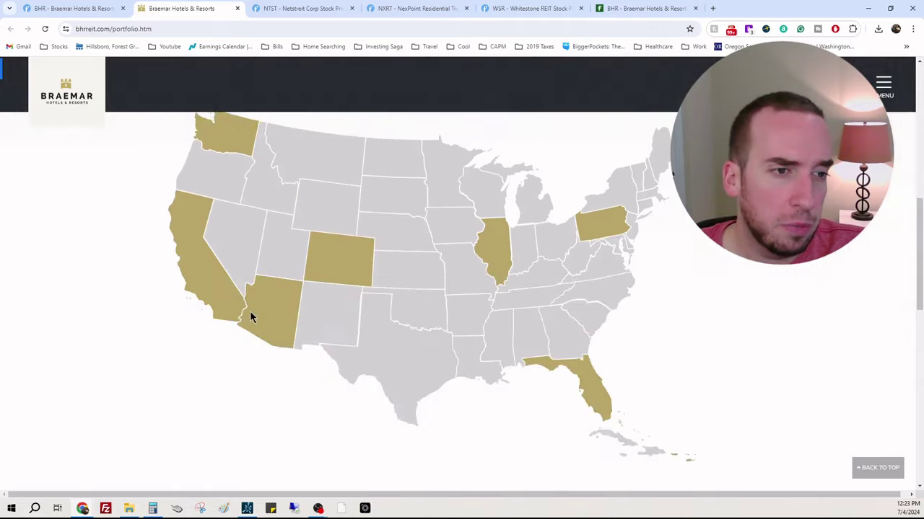
{"action": "scroll", "coordinate": [250, 318], "scroll_direction": "down", "scroll_amount": 1}
{"action": "scroll", "coordinate": [247, 329], "scroll_direction": "up", "scroll_amount": 3}
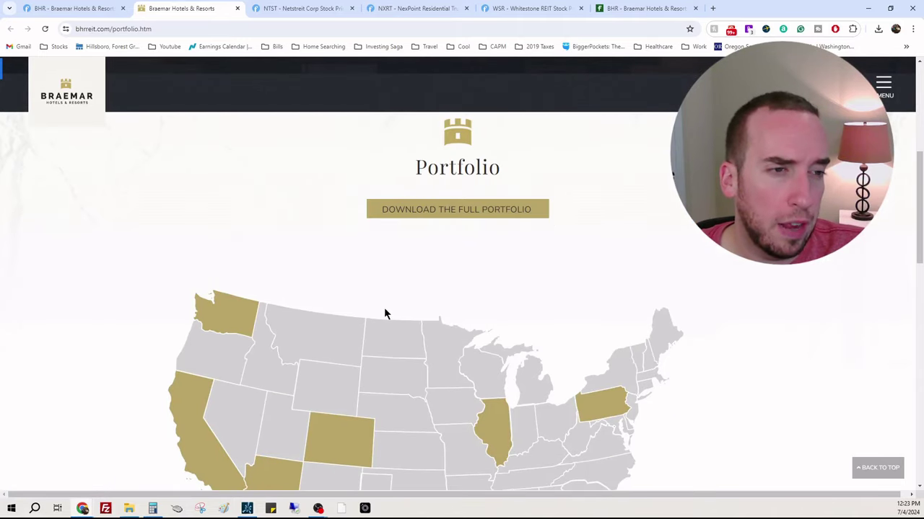
Step: Close the Braemar portfolio page, then close the BHR Finviz quote page
{"action": "left_click", "coordinate": [236, 8]}
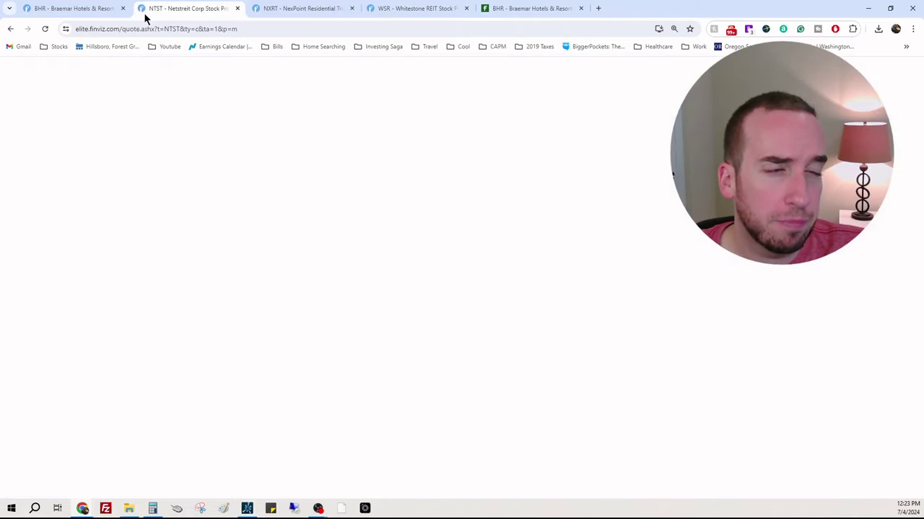
{"action": "left_click", "coordinate": [101, 10]}
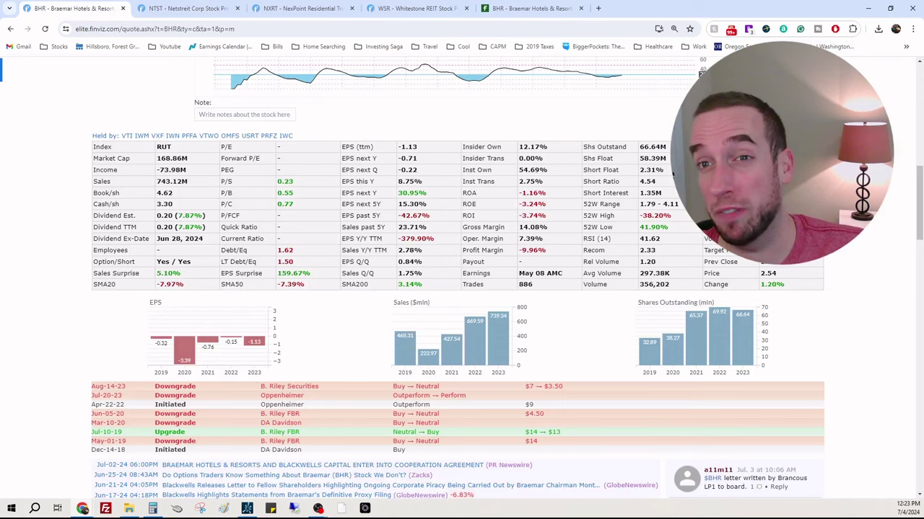
{"action": "scroll", "coordinate": [589, 183], "scroll_direction": "up", "scroll_amount": 5}
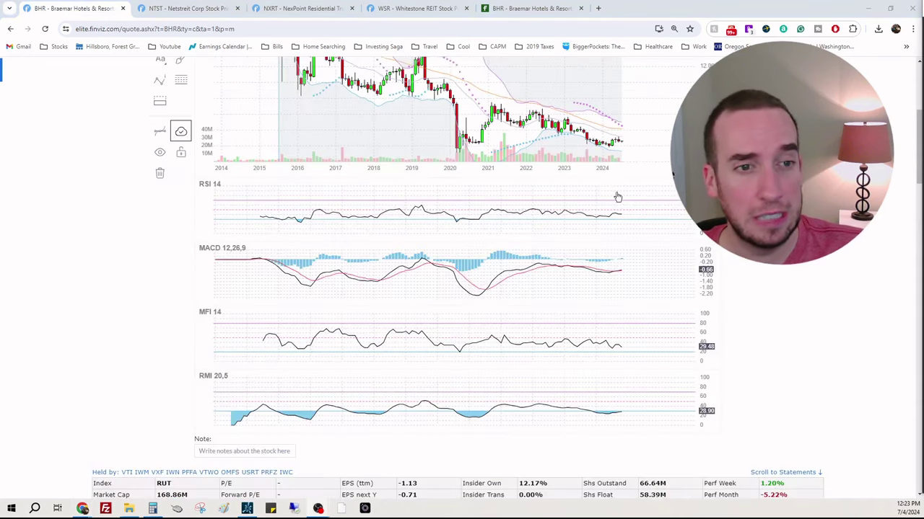
{"action": "left_click", "coordinate": [123, 8]}
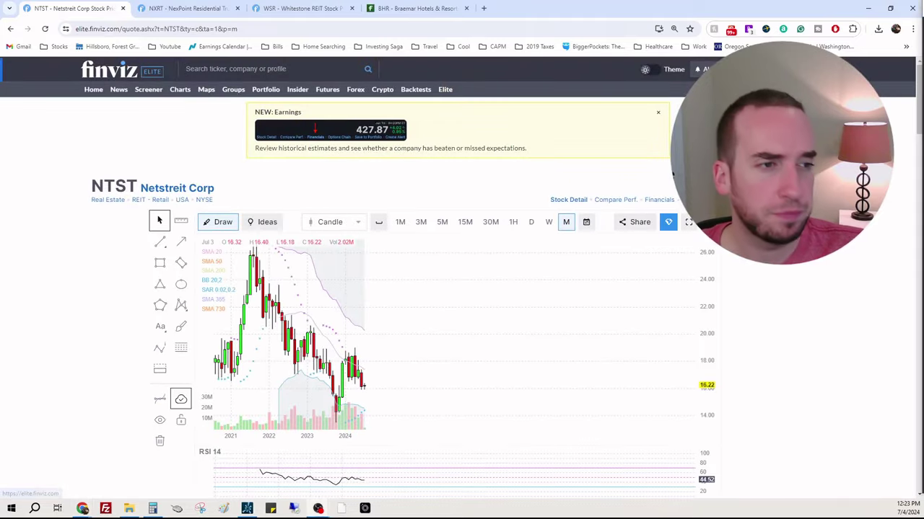
Step: Look over NTST's chart and fundamentals: P/E 177.85, forward P/E 56.91, dividend 0.83 (5.10%)
{"action": "scroll", "coordinate": [786, 305], "scroll_direction": "down", "scroll_amount": 1}
{"action": "scroll", "coordinate": [786, 305], "scroll_direction": "down", "scroll_amount": 1}
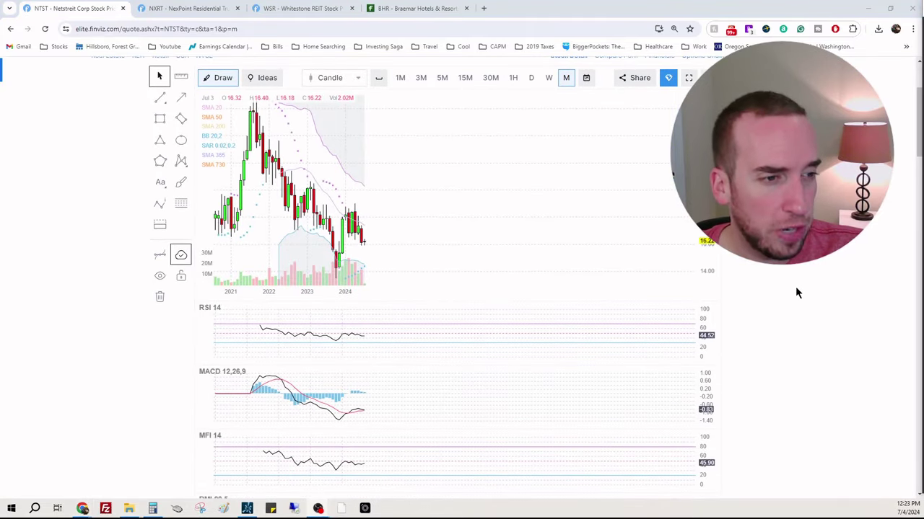
{"action": "scroll", "coordinate": [808, 291], "scroll_direction": "up", "scroll_amount": 1}
{"action": "scroll", "coordinate": [819, 293], "scroll_direction": "down", "scroll_amount": 4}
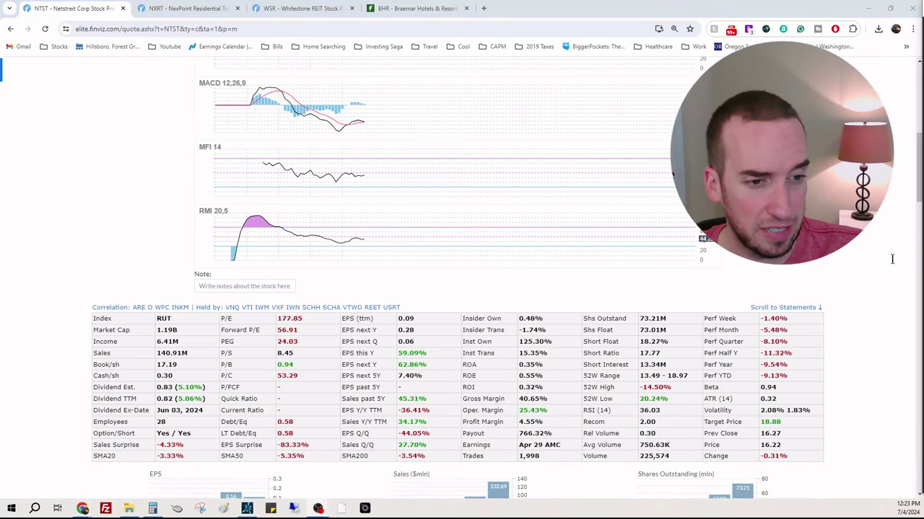
{"action": "scroll", "coordinate": [411, 341], "scroll_direction": "down", "scroll_amount": 3}
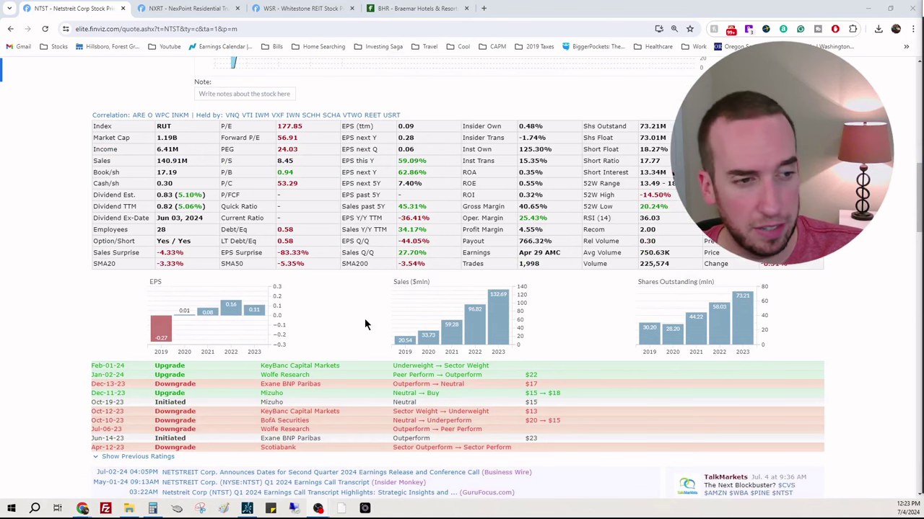
{"action": "scroll", "coordinate": [372, 317], "scroll_direction": "up", "scroll_amount": 2}
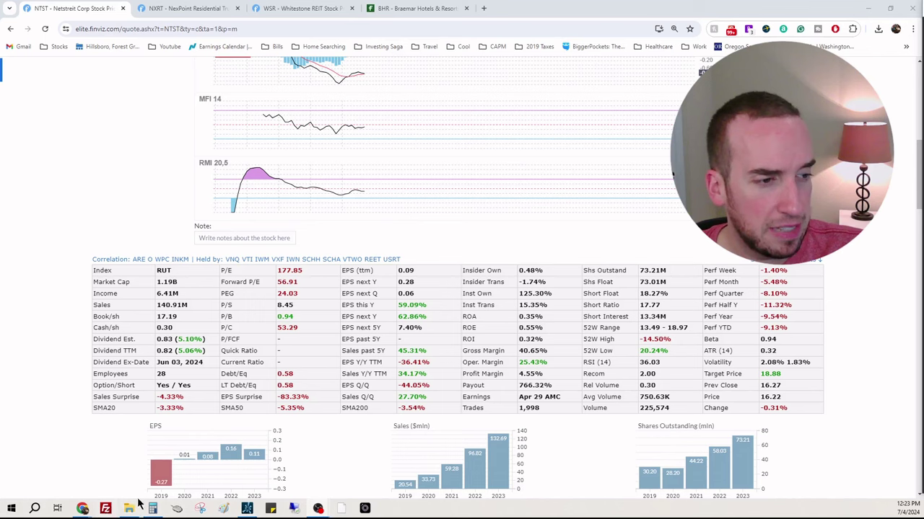
{"action": "mouse_move", "coordinate": [82, 509]}
{"action": "left_click", "coordinate": [126, 469]}
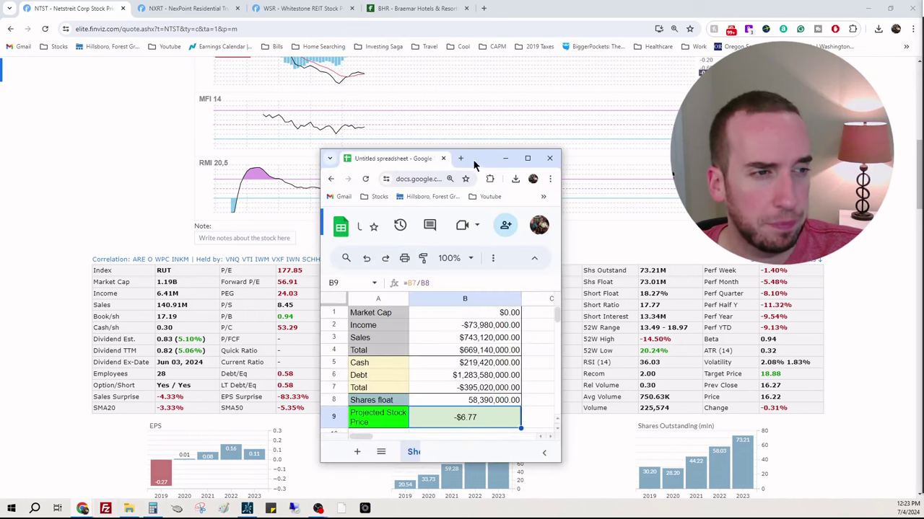
{"action": "left_click_drag", "start_coordinate": [474, 161], "coordinate": [739, 121]}
{"action": "left_click", "coordinate": [752, 277]}
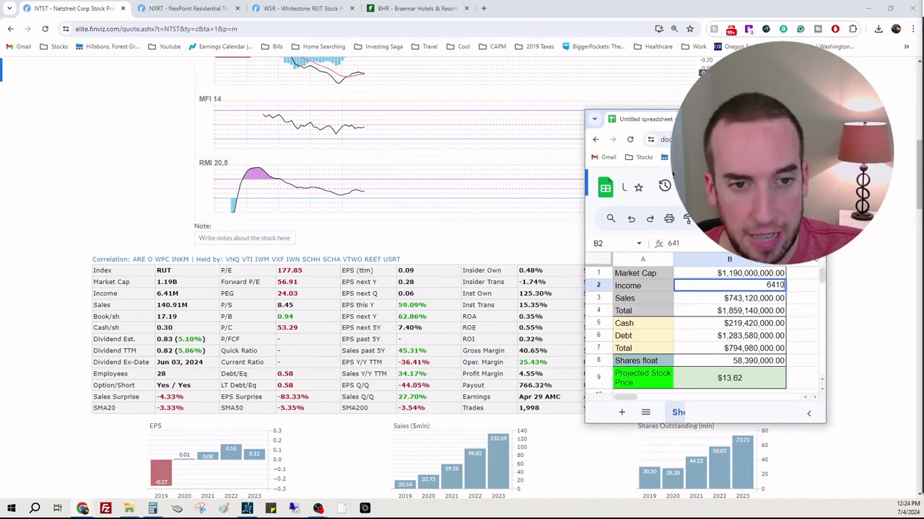
{"action": "key", "text": "Return"}
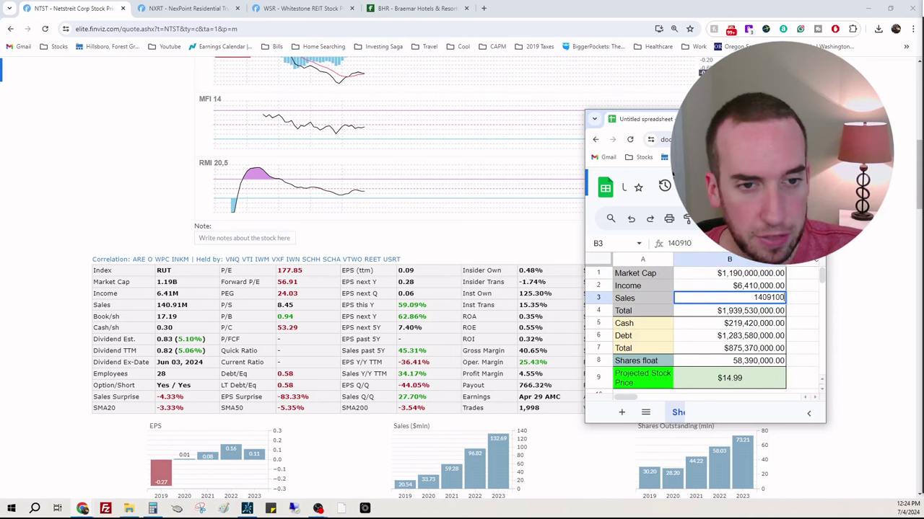
{"action": "key", "text": "Return"}
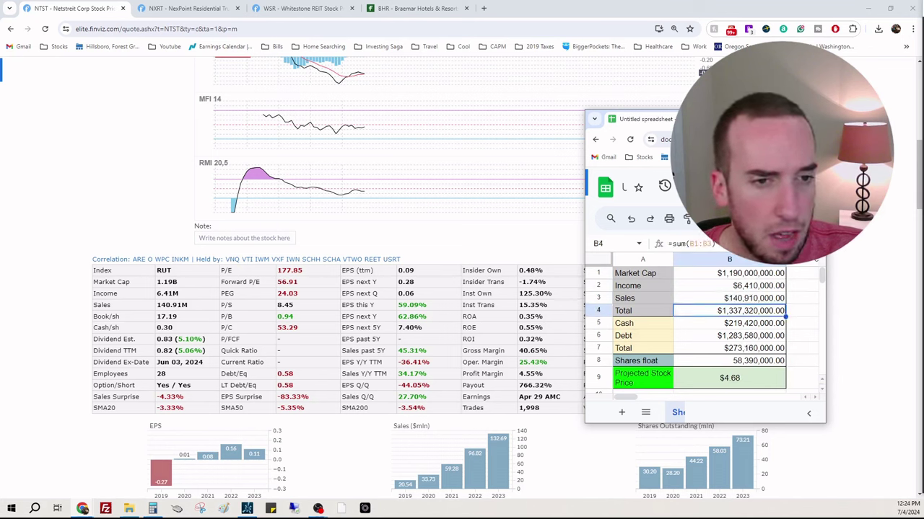
{"action": "key", "text": "Return"}
{"action": "key", "text": "Return"}
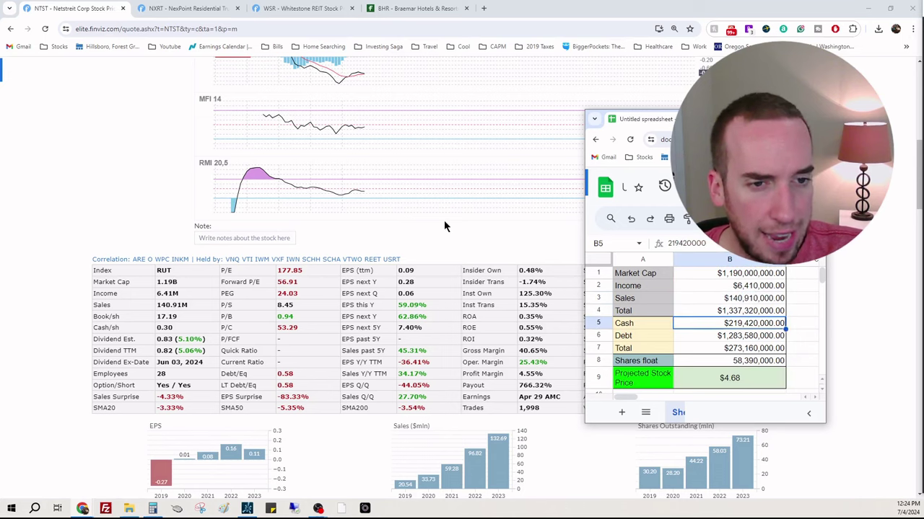
{"action": "scroll", "coordinate": [444, 225], "scroll_direction": "down", "scroll_amount": 15}
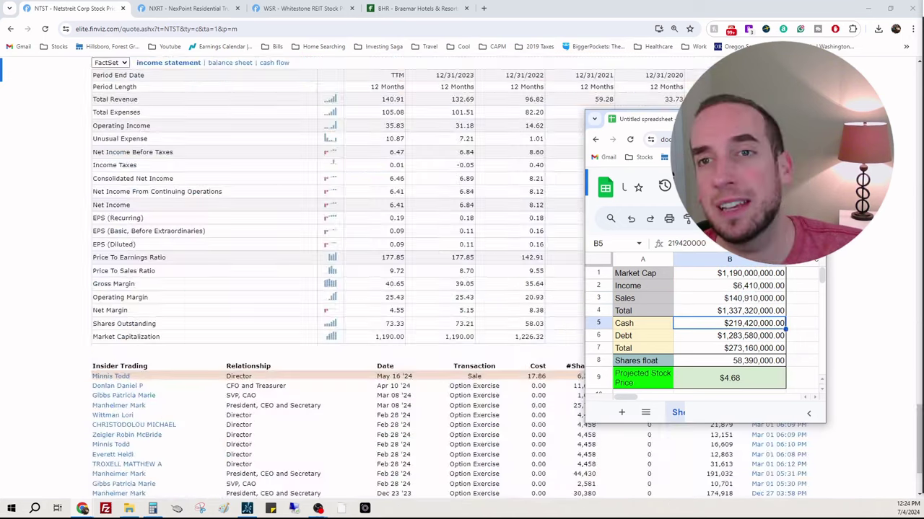
Step: Switch NTST's Finviz financials from income statement to balance sheet
{"action": "scroll", "coordinate": [293, 233], "scroll_direction": "up", "scroll_amount": 3}
{"action": "left_click", "coordinate": [244, 207]}
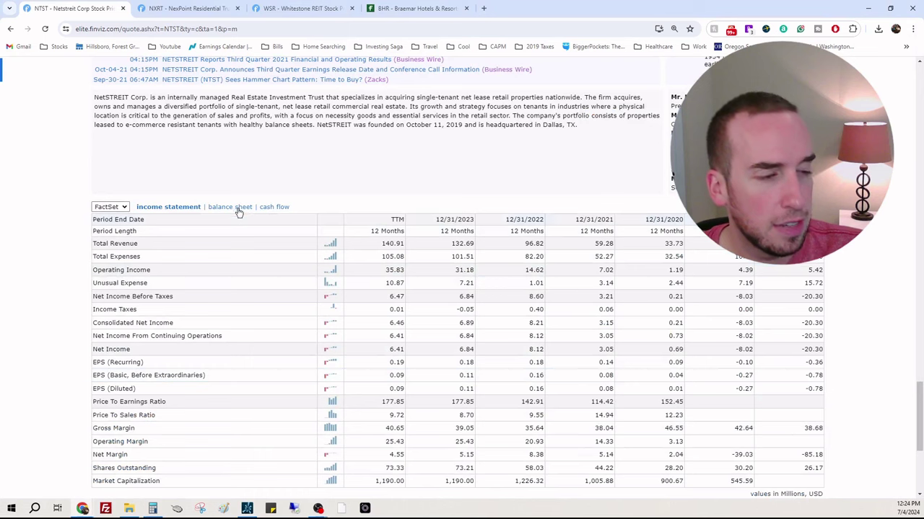
{"action": "left_click", "coordinate": [241, 209]}
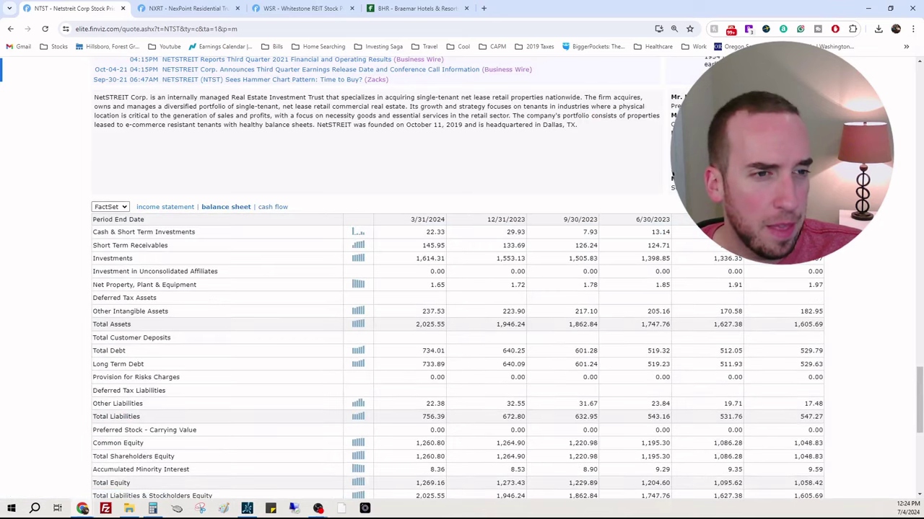
{"action": "scroll", "coordinate": [462, 325], "scroll_direction": "down", "scroll_amount": 1}
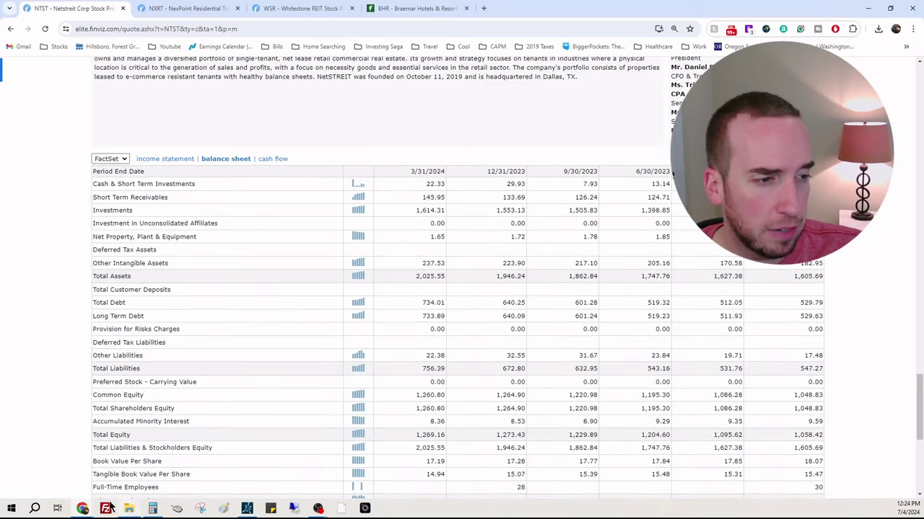
Step: Enter NTST cash 22330000, debt 734010000 and shares float 73010000, projecting $8.57
{"action": "mouse_move", "coordinate": [90, 509]}
{"action": "left_click", "coordinate": [142, 490]}
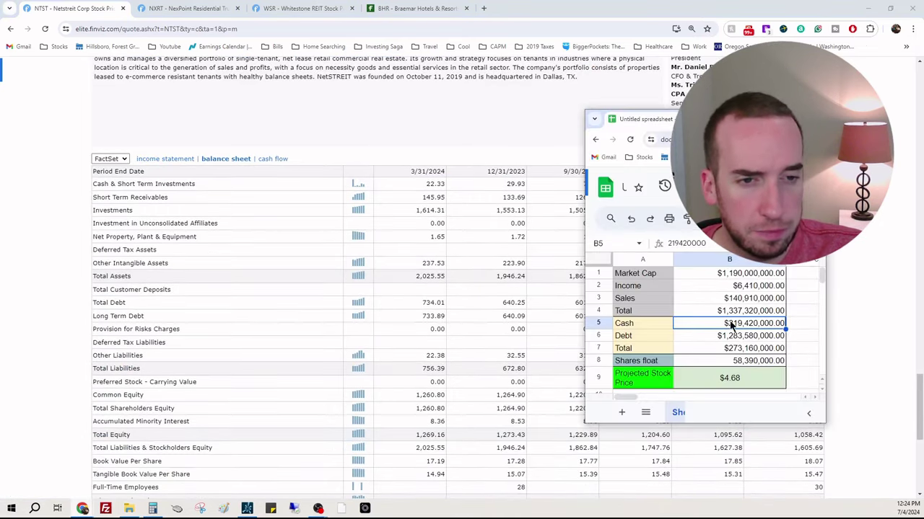
{"action": "type", "text": "22330000"}
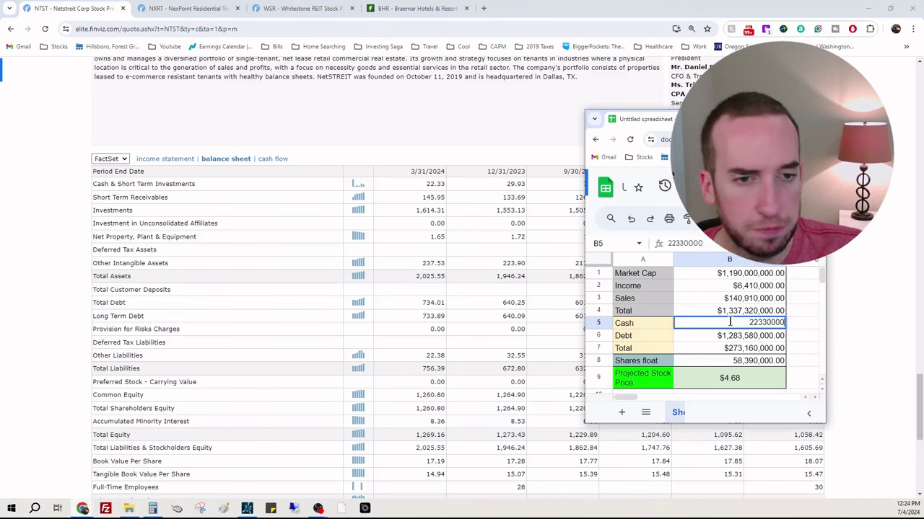
{"action": "key", "text": "Return"}
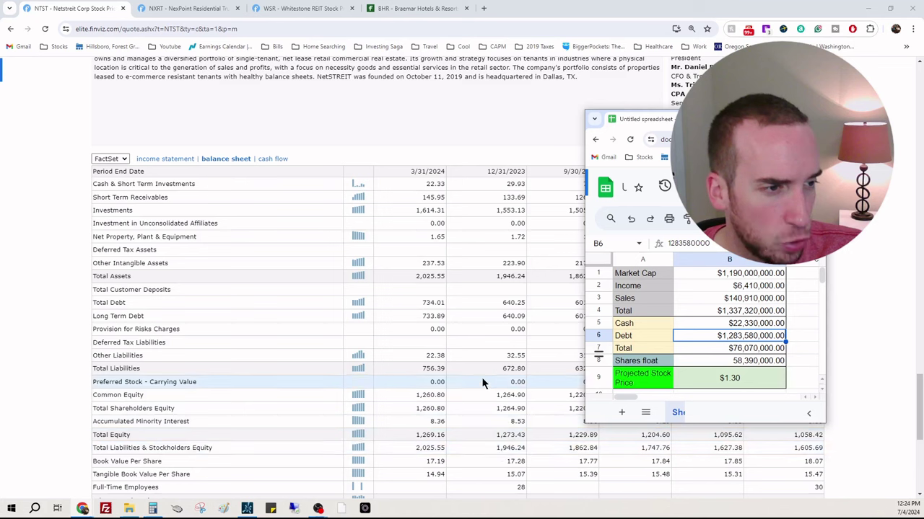
{"action": "type", "text": "7"}
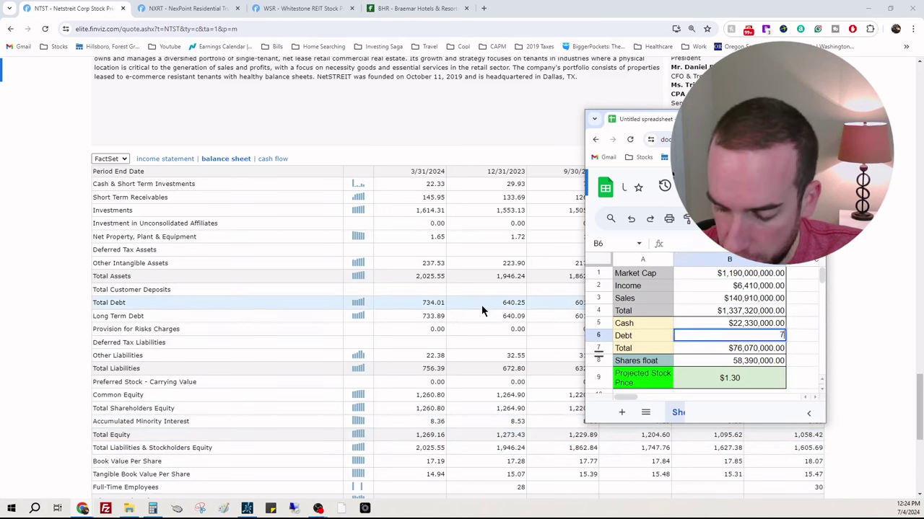
{"action": "type", "text": "34,010,000"}
{"action": "key", "text": "Return"}
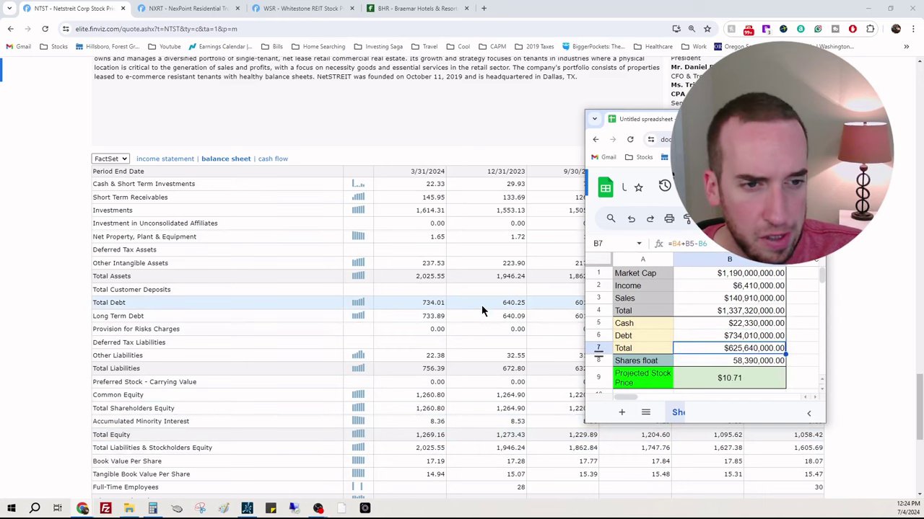
{"action": "key", "text": "Return"}
{"action": "key", "text": "Return"}
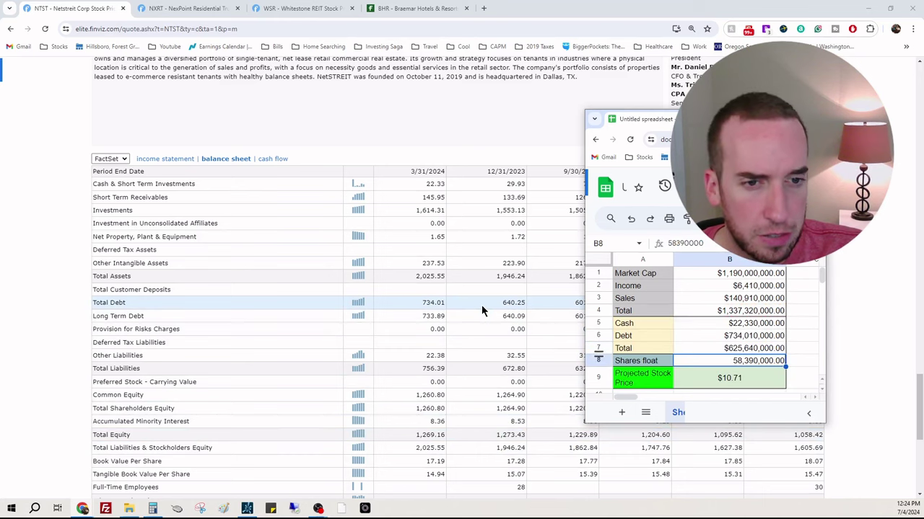
{"action": "scroll", "coordinate": [488, 309], "scroll_direction": "up", "scroll_amount": 15}
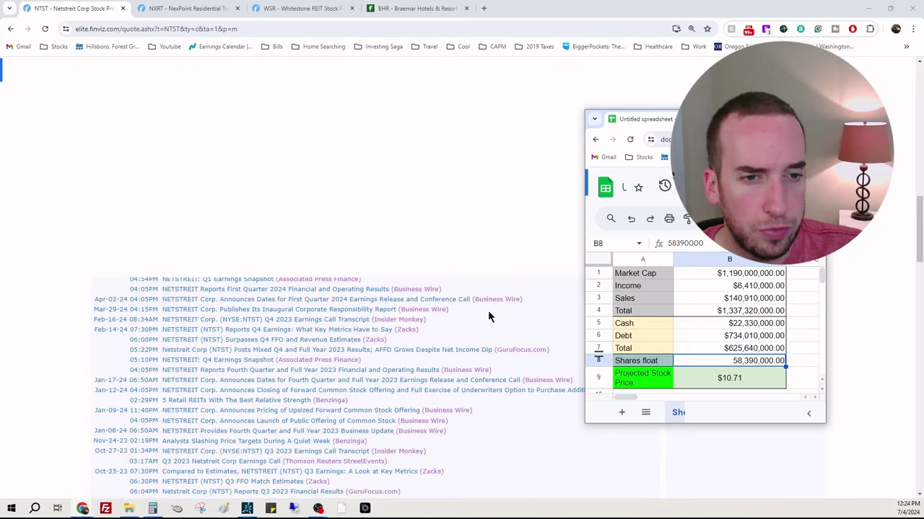
{"action": "left_click_drag", "start_coordinate": [739, 121], "coordinate": [438, 123]}
{"action": "type", "text": "73010000"}
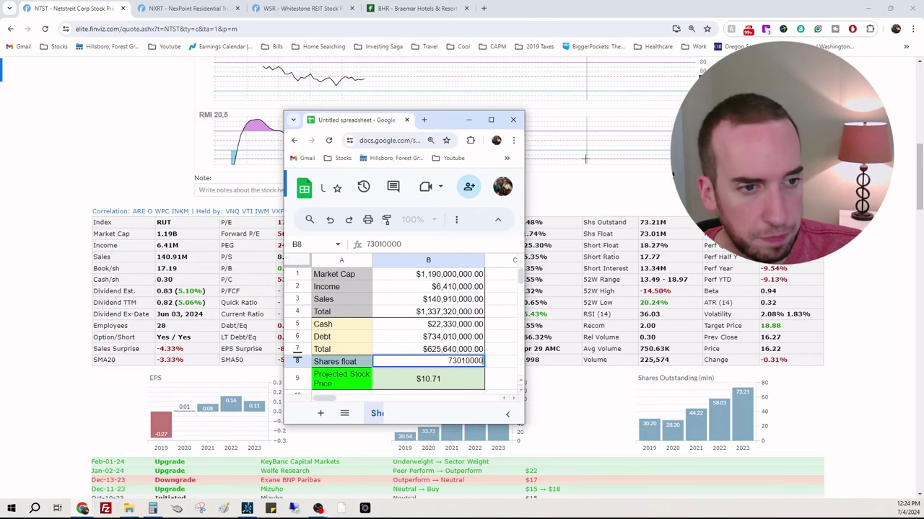
{"action": "key", "text": "Return"}
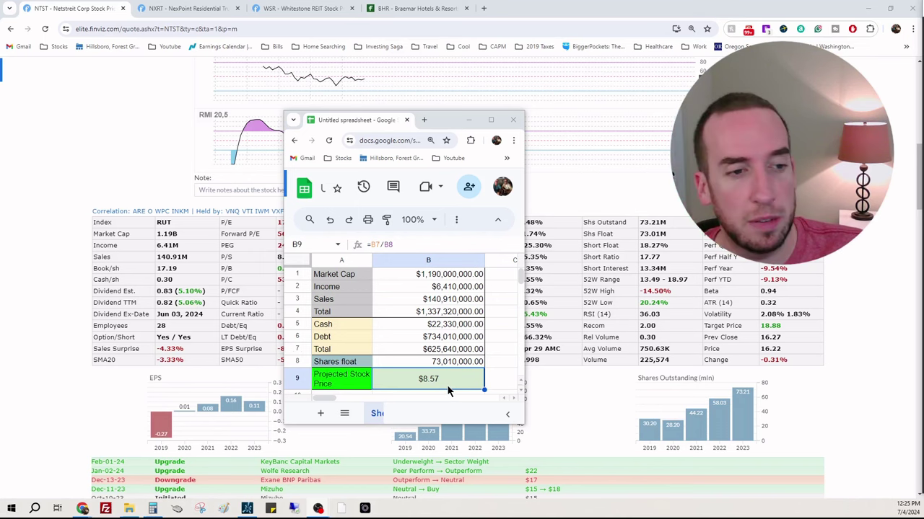
Step: Return to the Finviz NTST page and highlight its P/E figure
{"action": "scroll", "coordinate": [326, 329], "scroll_direction": "up", "scroll_amount": 2}
{"action": "left_click", "coordinate": [326, 330]}
{"action": "double_click", "coordinate": [287, 330]}
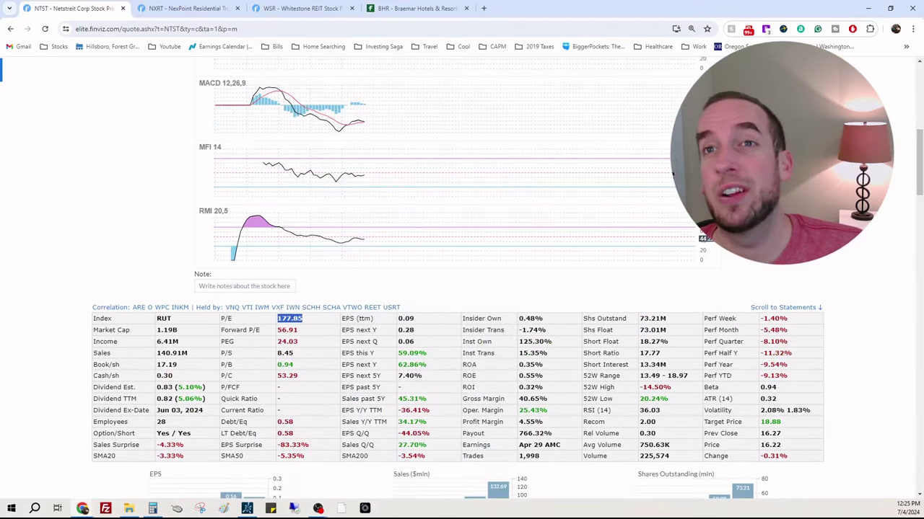
{"action": "scroll", "coordinate": [461, 274], "scroll_direction": "up", "scroll_amount": 3}
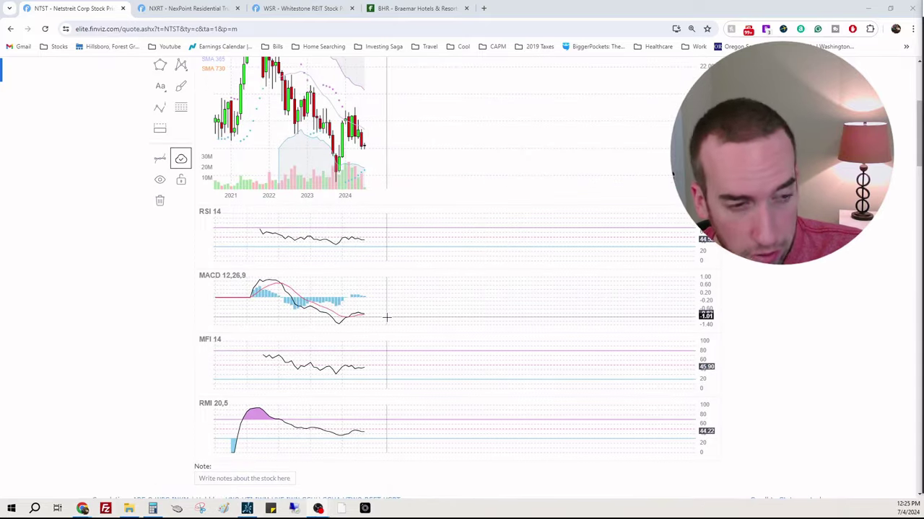
{"action": "scroll", "coordinate": [381, 305], "scroll_direction": "up", "scroll_amount": 2}
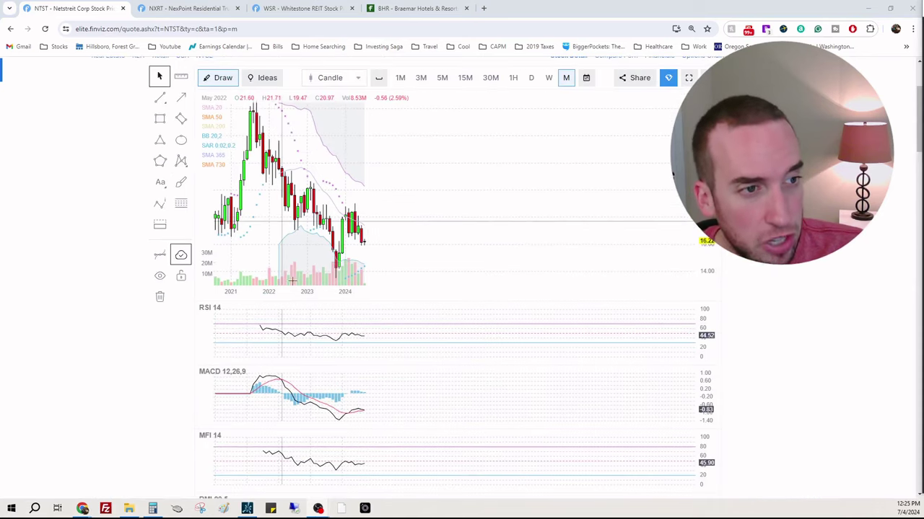
Step: Load the NTST chart in thinkorswim
{"action": "left_click", "coordinate": [247, 509]}
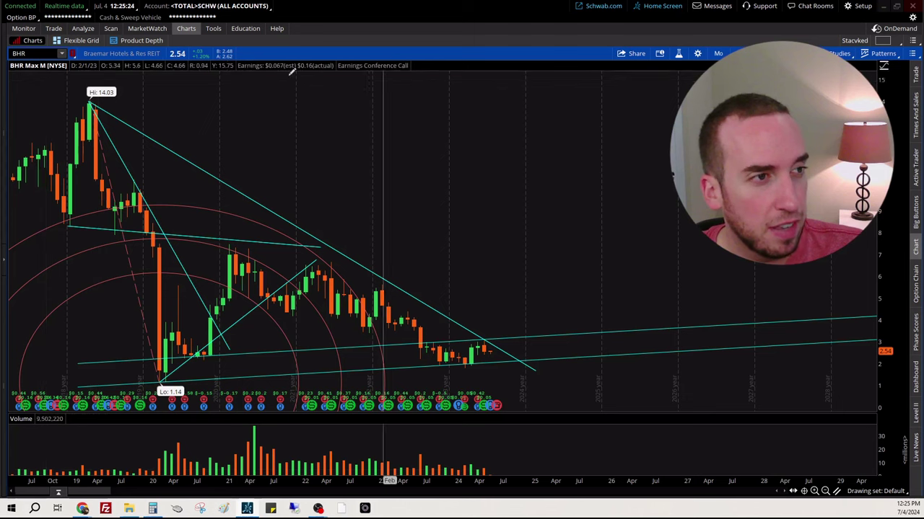
{"action": "mouse_move", "coordinate": [88, 510]}
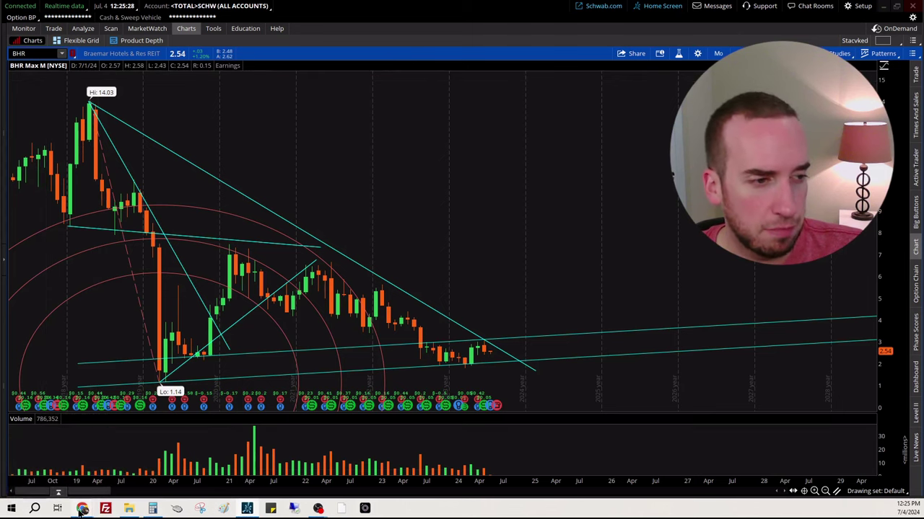
{"action": "mouse_move", "coordinate": [72, 490]}
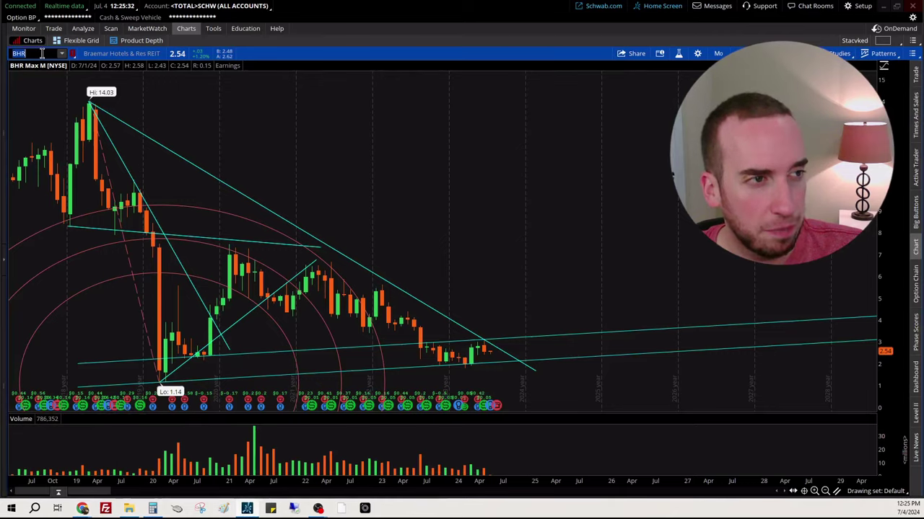
{"action": "left_click", "coordinate": [42, 54]}
{"action": "type", "text": "NTST"}
{"action": "key", "text": "Return"}
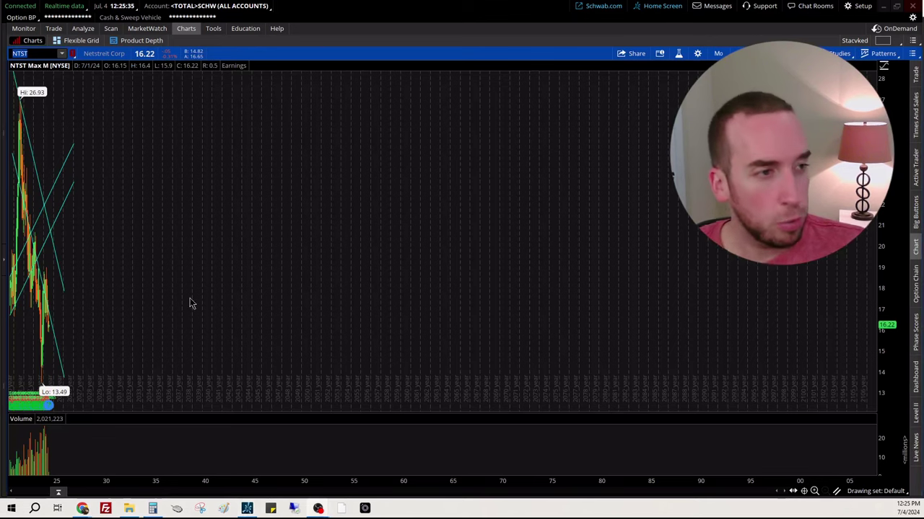
Step: Zoom into the 2021–2024 candles and start Fibonacci arcs at the 26.93 high
{"action": "left_click_drag", "start_coordinate": [137, 154], "coordinate": [10, 174]}
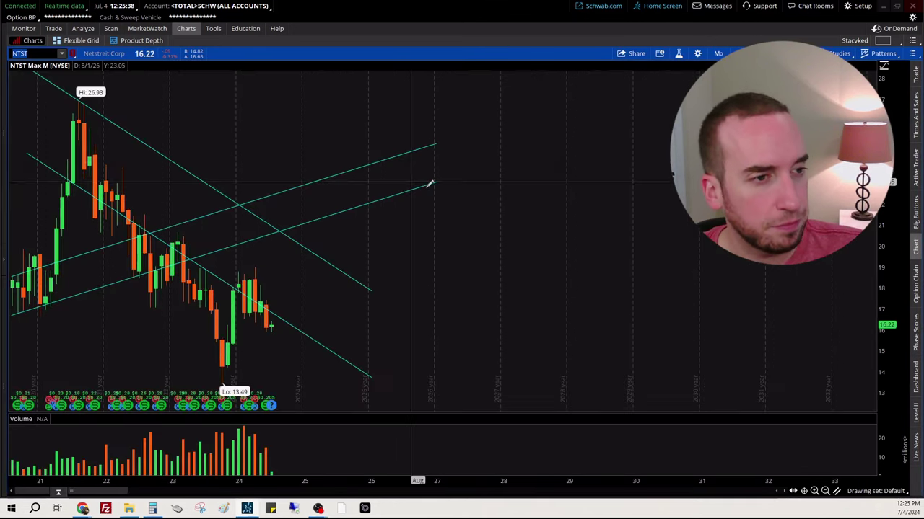
{"action": "middle_click", "coordinate": [502, 184]}
{"action": "left_click", "coordinate": [531, 339]}
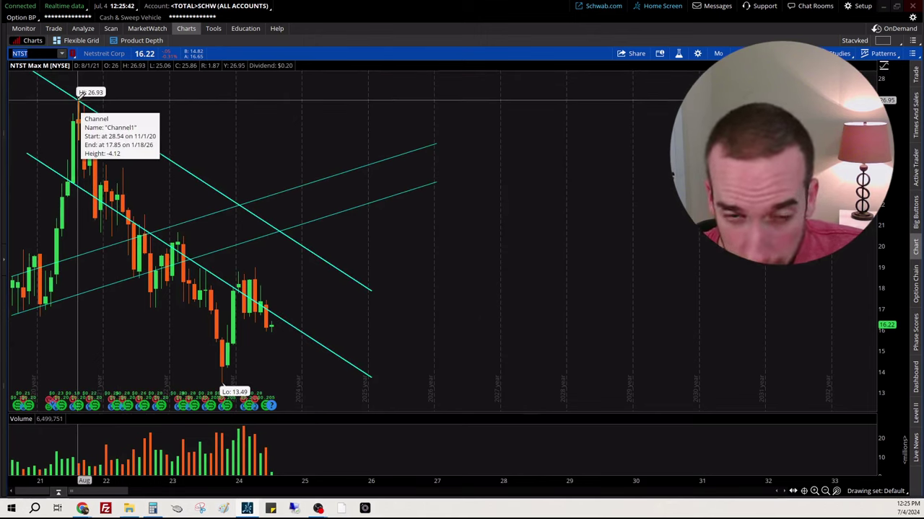
{"action": "left_click", "coordinate": [82, 94]}
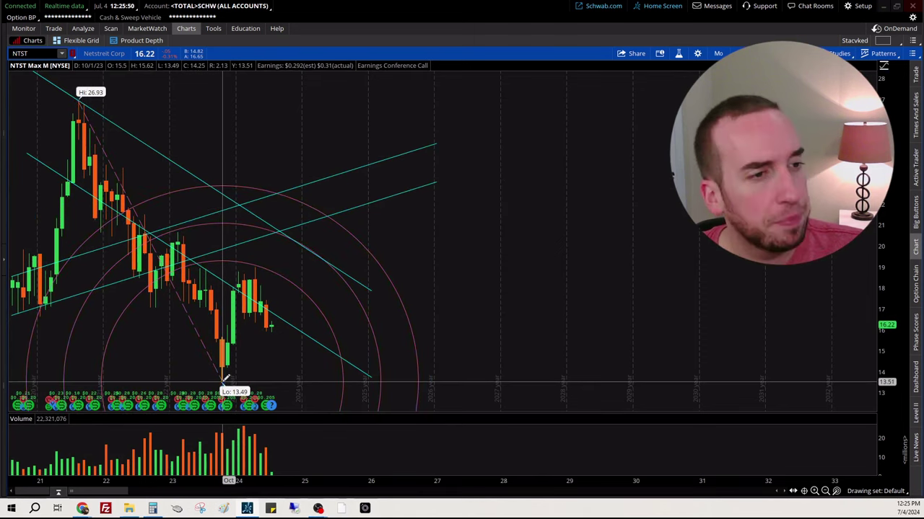
Step: End the Fibonacci arcs at the 13.49 low and circle the falling trendline near 2025
{"action": "left_click", "coordinate": [226, 378]}
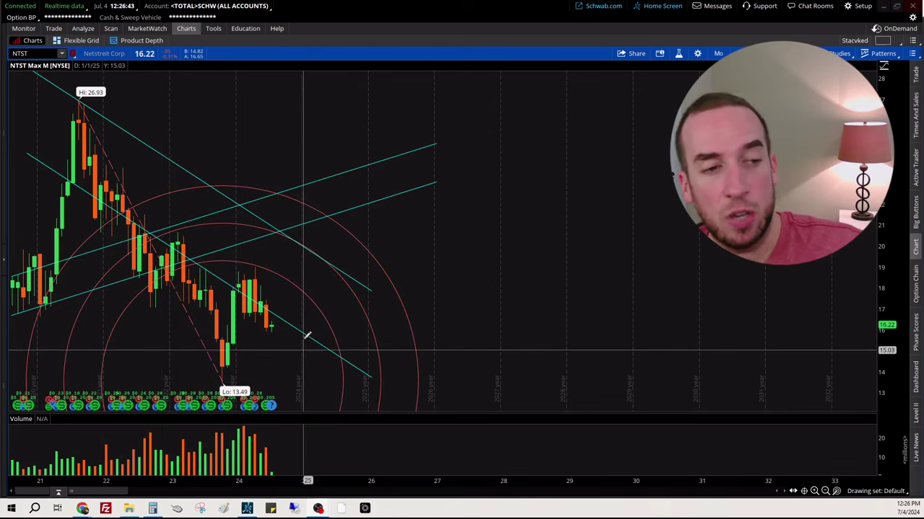
{"action": "middle_click", "coordinate": [502, 270]}
{"action": "left_click", "coordinate": [527, 331]}
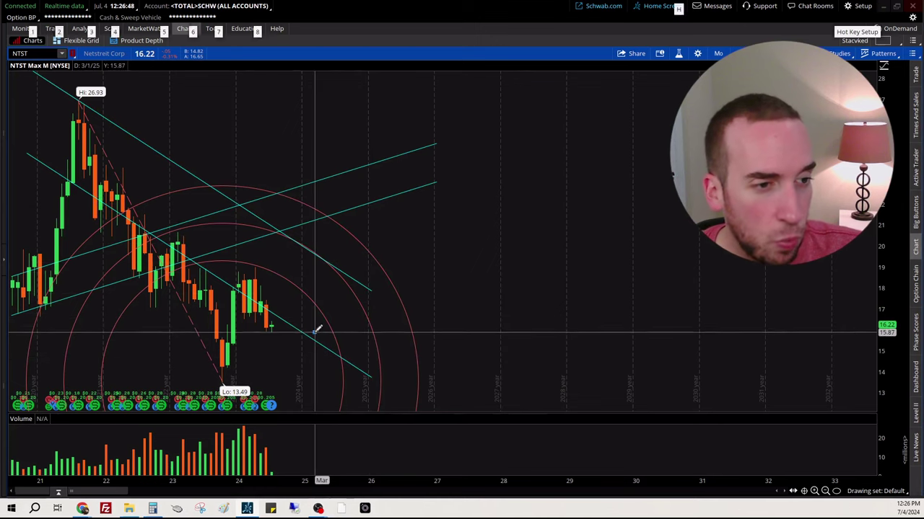
{"action": "left_click", "coordinate": [314, 333]}
{"action": "left_click", "coordinate": [356, 374]}
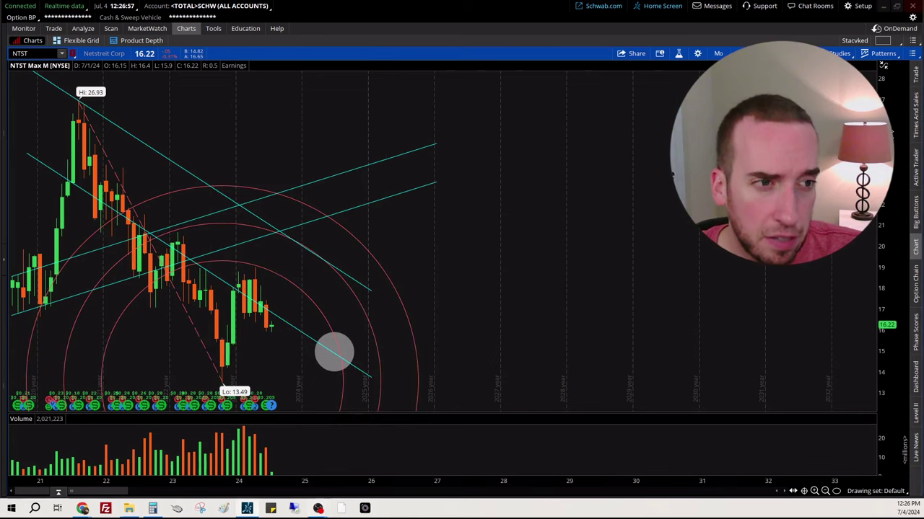
Step: Draw a parallel channel from the 2021 low toward 2029 and set its width
{"action": "middle_click", "coordinate": [522, 202]}
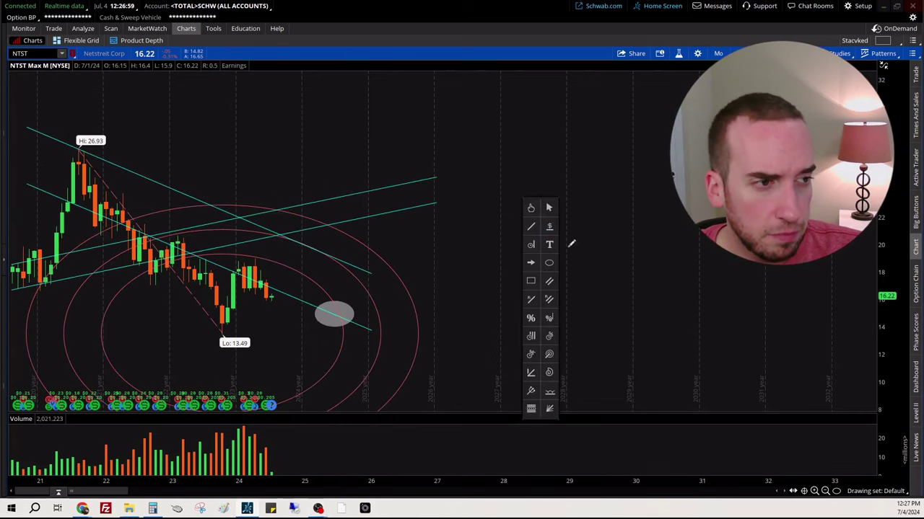
{"action": "left_click", "coordinate": [551, 286]}
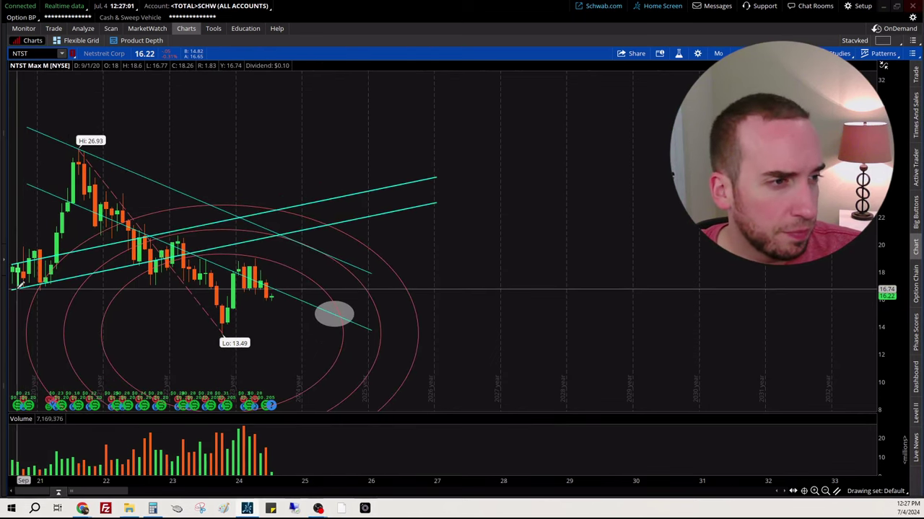
{"action": "mouse_move", "coordinate": [16, 289]}
{"action": "left_mouse_down"}
{"action": "mouse_move", "coordinate": [315, 373]}
{"action": "mouse_move", "coordinate": [590, 373]}
{"action": "mouse_move", "coordinate": [607, 385]}
{"action": "left_mouse_up"}
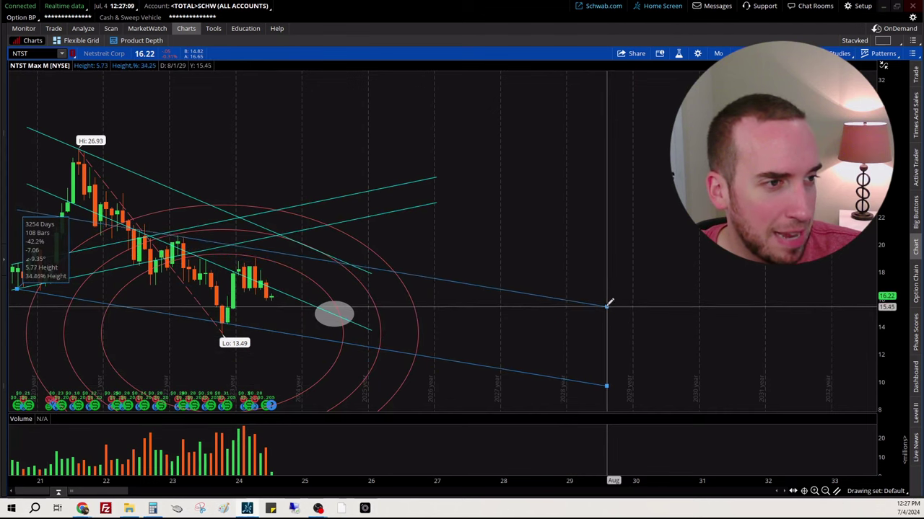
{"action": "left_click", "coordinate": [610, 235]}
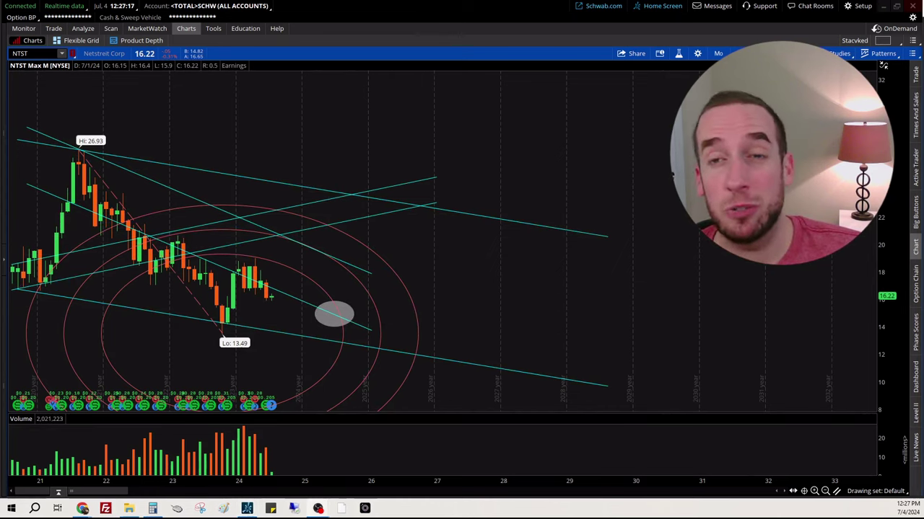
Step: Minimise thinkorswim and change the Fintel BHR page's URL ticker to ntst
{"action": "left_click", "coordinate": [882, 7]}
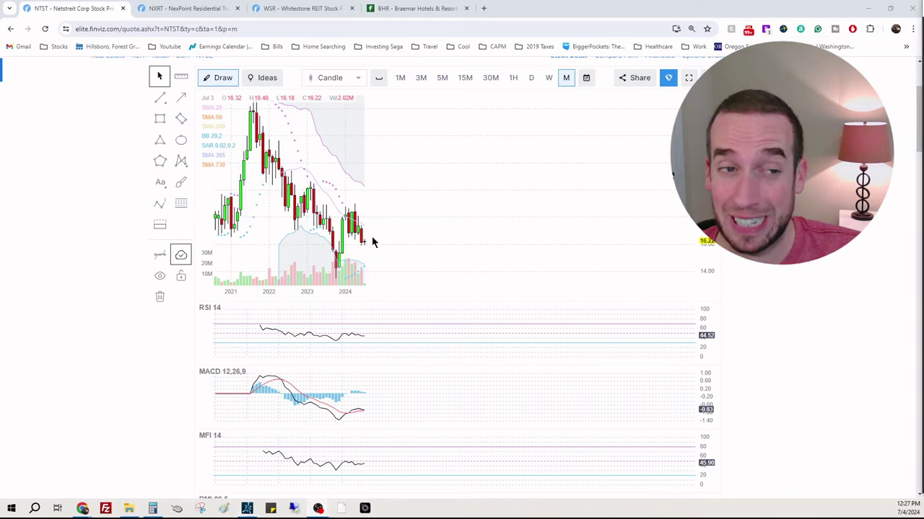
{"action": "scroll", "coordinate": [373, 227], "scroll_direction": "down", "scroll_amount": 10}
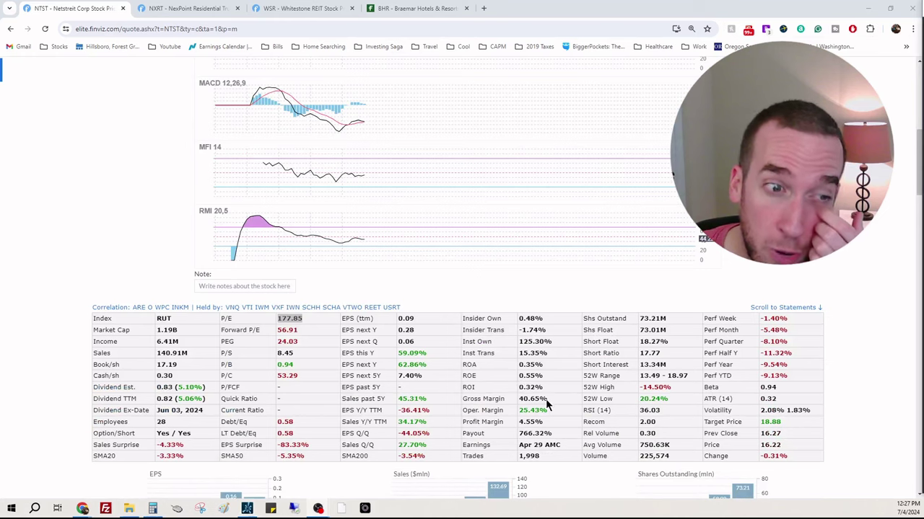
{"action": "left_click", "coordinate": [417, 8]}
{"action": "double_click", "coordinate": [393, 28]}
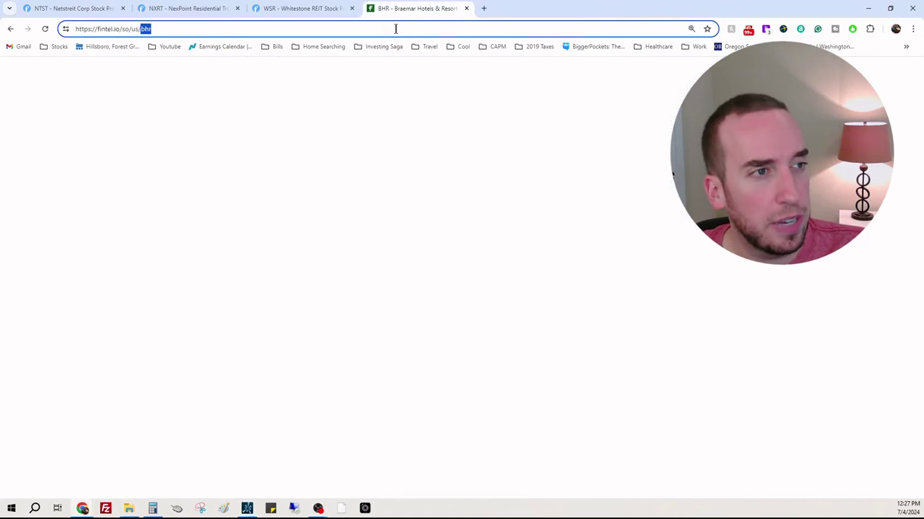
{"action": "type", "text": "ntst"}
{"action": "key", "text": "Return"}
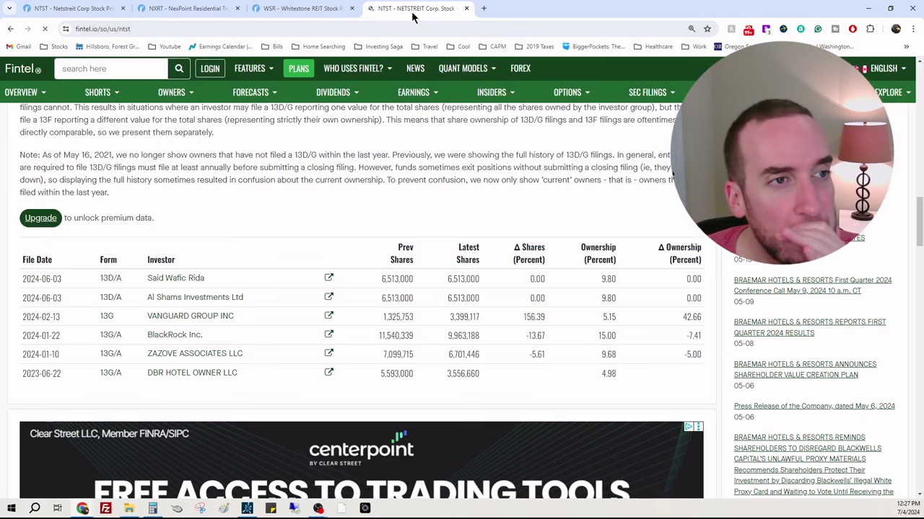
Step: Back on Finviz, highlight NTST's 125.30% institutional ownership figure
{"action": "left_click", "coordinate": [76, 8]}
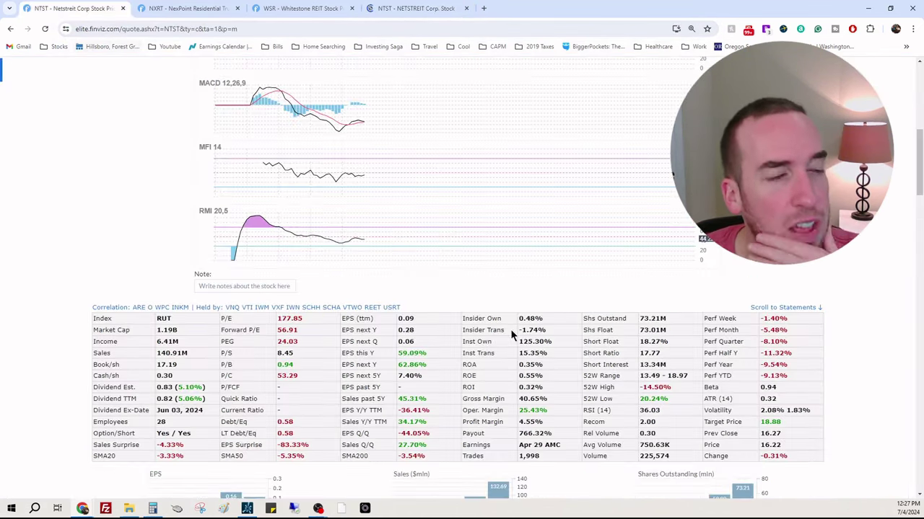
{"action": "left_click_drag", "start_coordinate": [519, 341], "coordinate": [526, 341]}
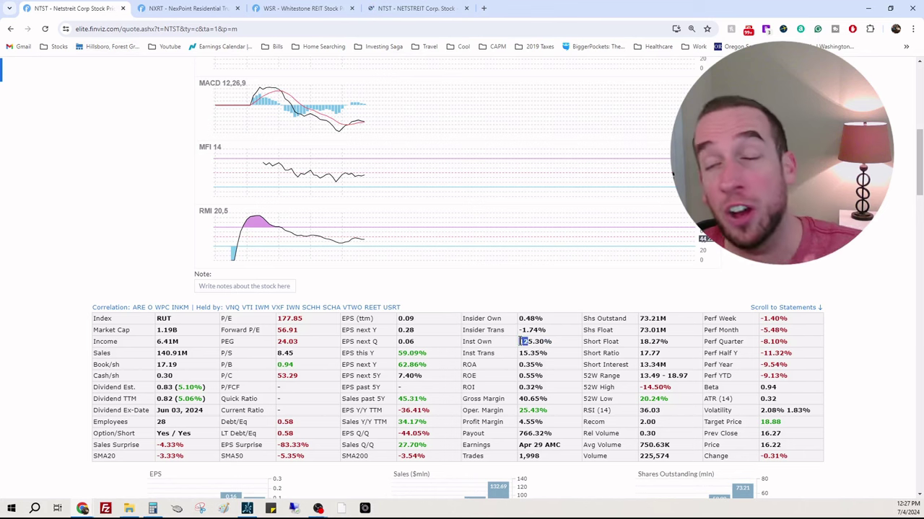
{"action": "left_click", "coordinate": [732, 269]}
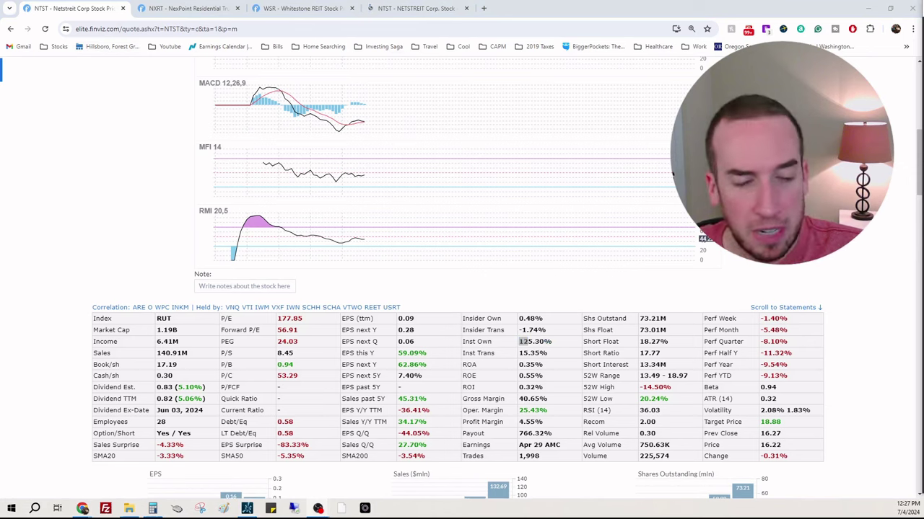
Step: Switch NTST's financials to the income statement and chart Total Revenue (37.86 for 3/31/2024)
{"action": "scroll", "coordinate": [732, 268], "scroll_direction": "down", "scroll_amount": 4}
{"action": "scroll", "coordinate": [672, 174], "scroll_direction": "down", "scroll_amount": 10}
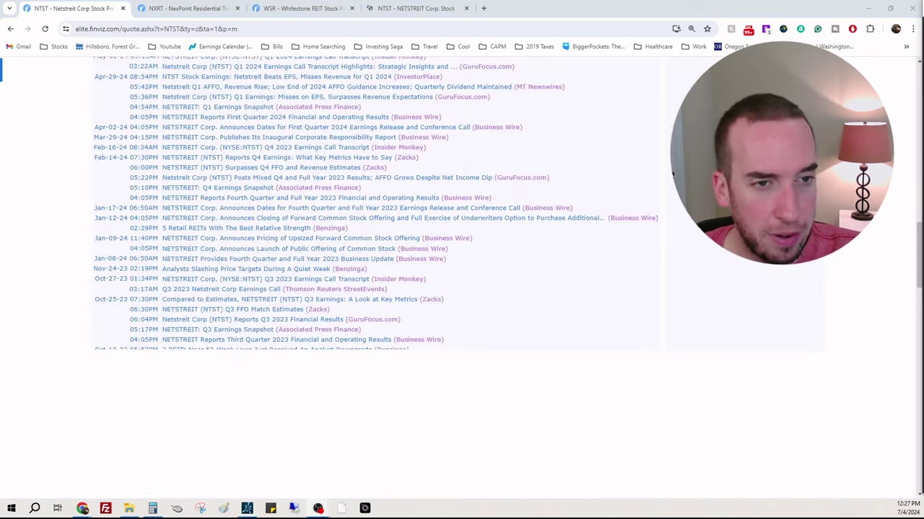
{"action": "scroll", "coordinate": [872, 240], "scroll_direction": "down", "scroll_amount": 2}
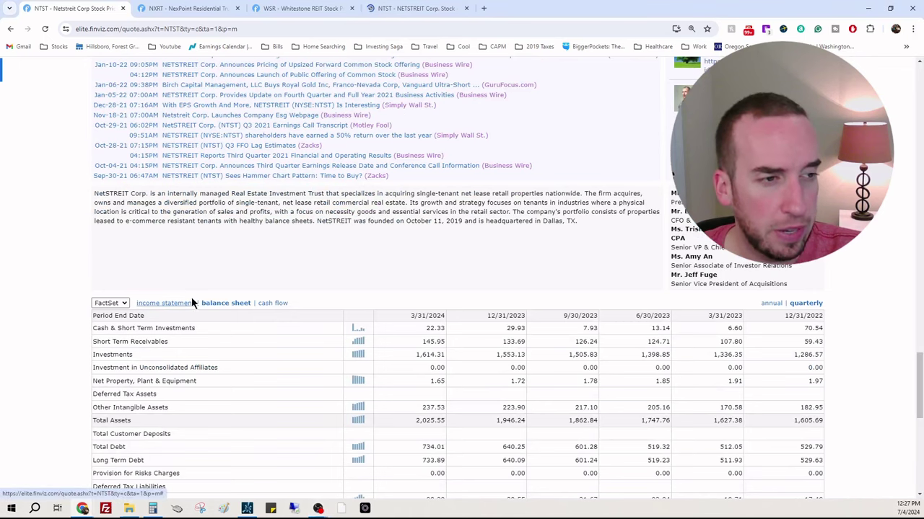
{"action": "left_click", "coordinate": [189, 303]}
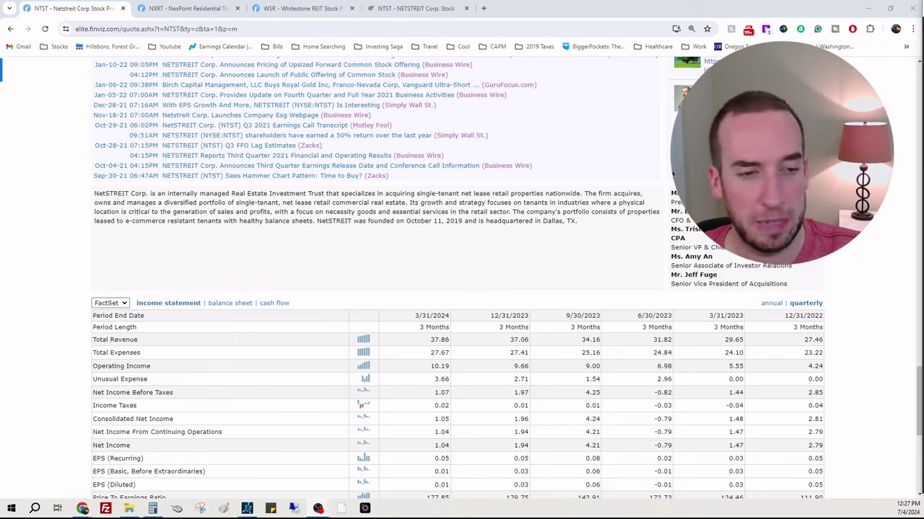
{"action": "left_click", "coordinate": [363, 339]}
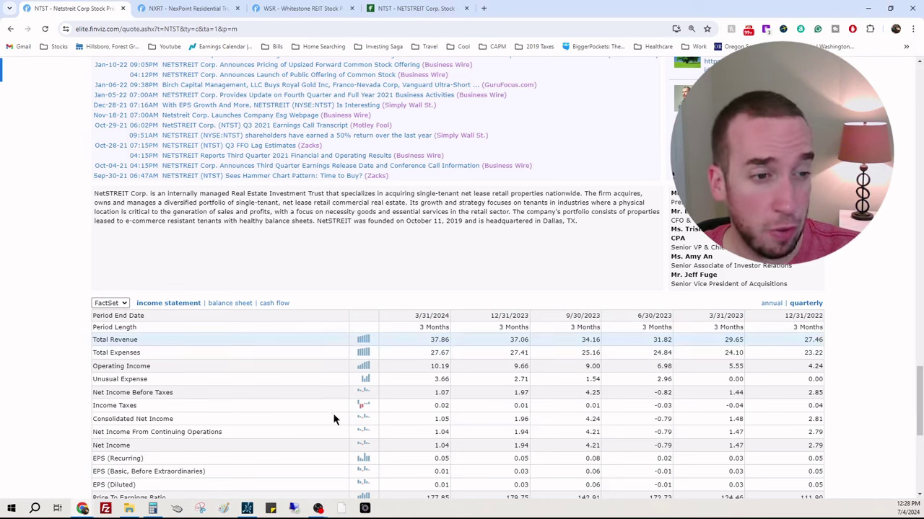
Step: Compute 37.86 × 4 = 151.44 in Calculator to annualise quarterly revenue
{"action": "left_click", "coordinate": [153, 511]}
{"action": "left_click", "coordinate": [371, 300]}
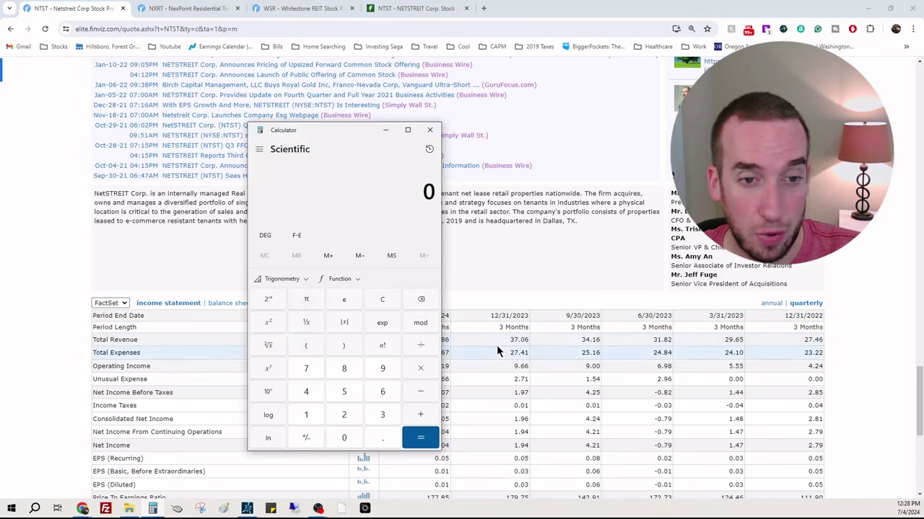
{"action": "left_click_drag", "start_coordinate": [359, 129], "coordinate": [164, 108]}
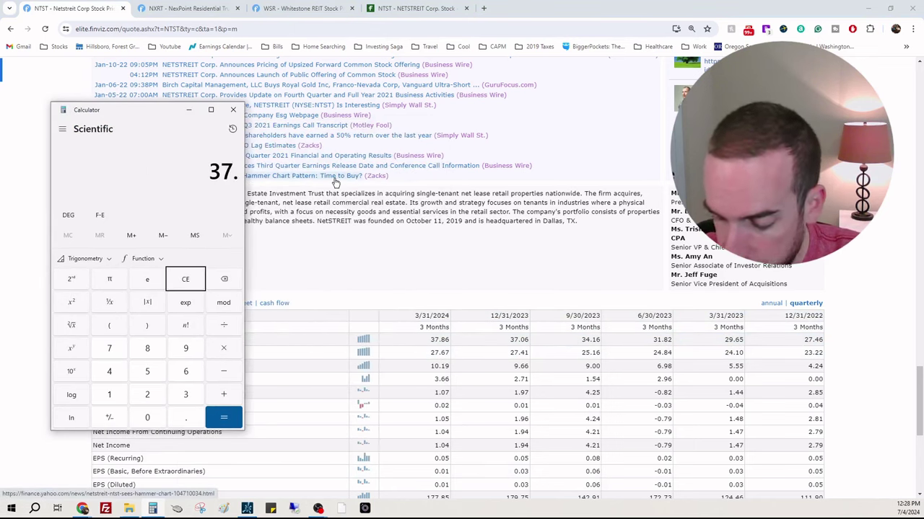
{"action": "type", "text": "*4"}
{"action": "key", "text": "Return"}
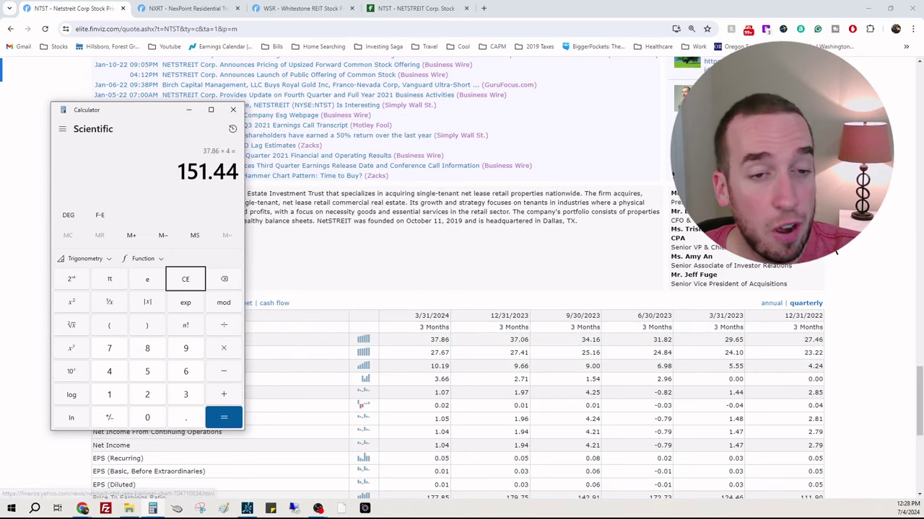
Step: Return to Finviz's NTST fundamentals and select the 125.30% Inst Own value
{"action": "left_click", "coordinate": [850, 289]}
{"action": "scroll", "coordinate": [851, 292], "scroll_direction": "up", "scroll_amount": 10}
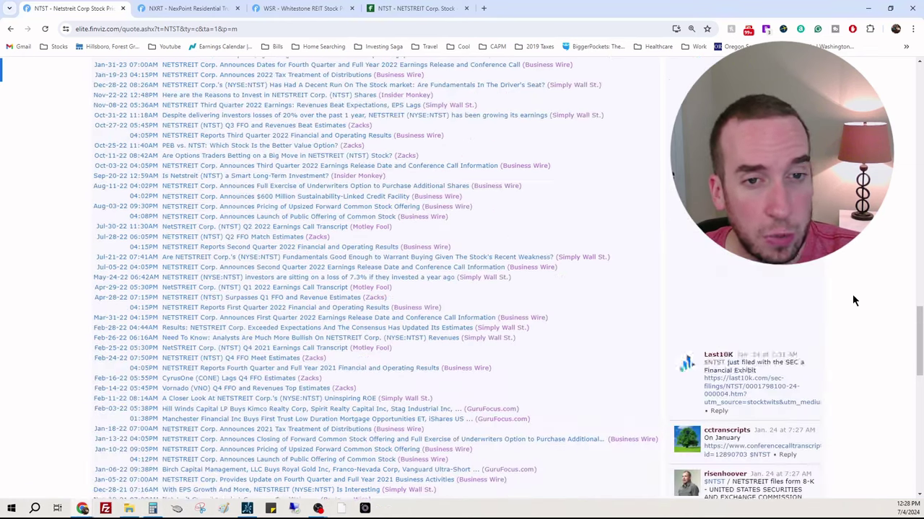
{"action": "scroll", "coordinate": [852, 295], "scroll_direction": "up", "scroll_amount": 2}
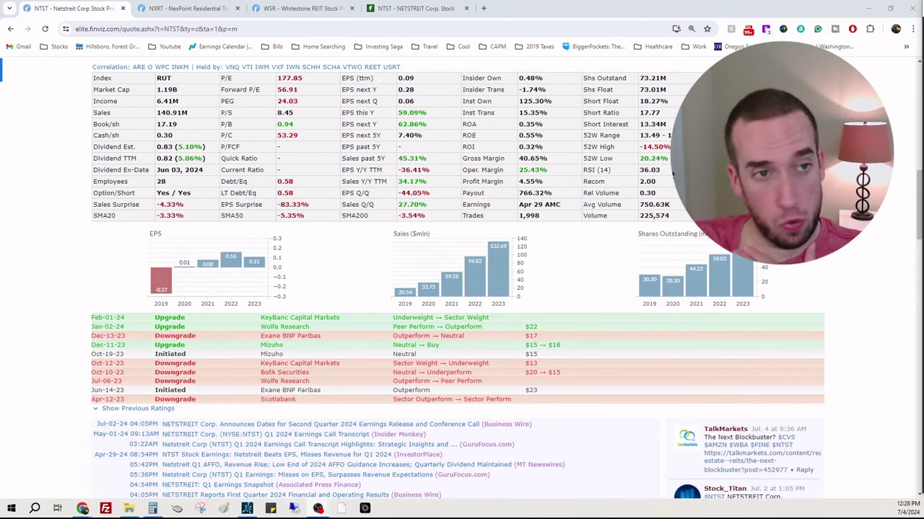
{"action": "scroll", "coordinate": [638, 197], "scroll_direction": "up", "scroll_amount": 1}
{"action": "scroll", "coordinate": [638, 196], "scroll_direction": "up", "scroll_amount": 1}
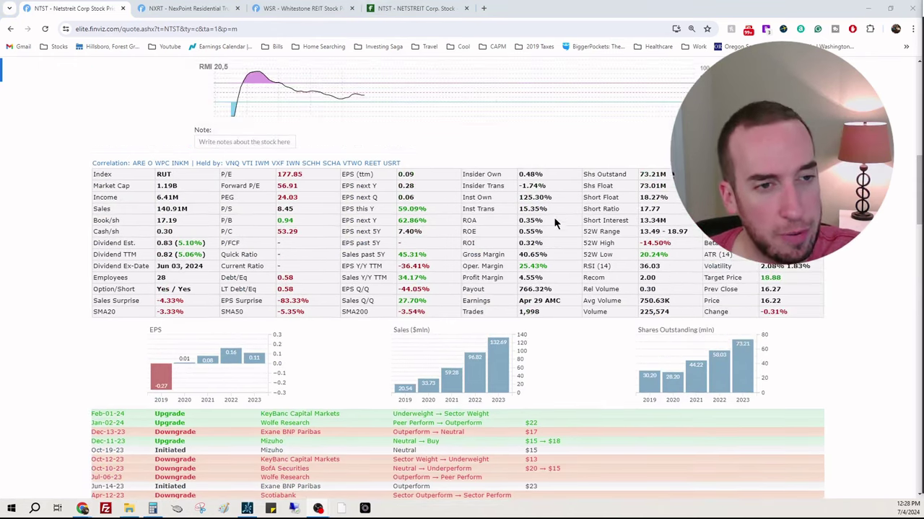
{"action": "double_click", "coordinate": [536, 198]}
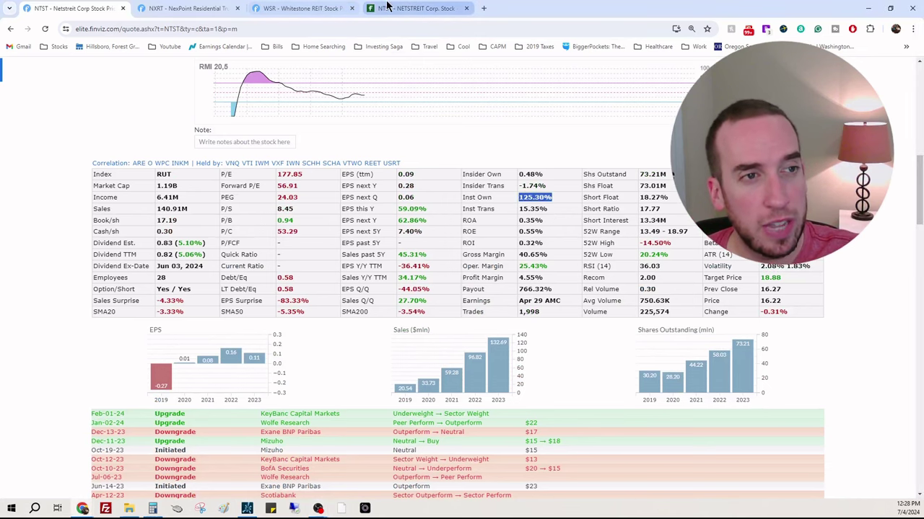
Step: Review NTST's Fintel ownership stats and 13D/G filers, led by Cohen & Steers (13.60%) and Vanguard (10.04%)
{"action": "left_click", "coordinate": [409, 9]}
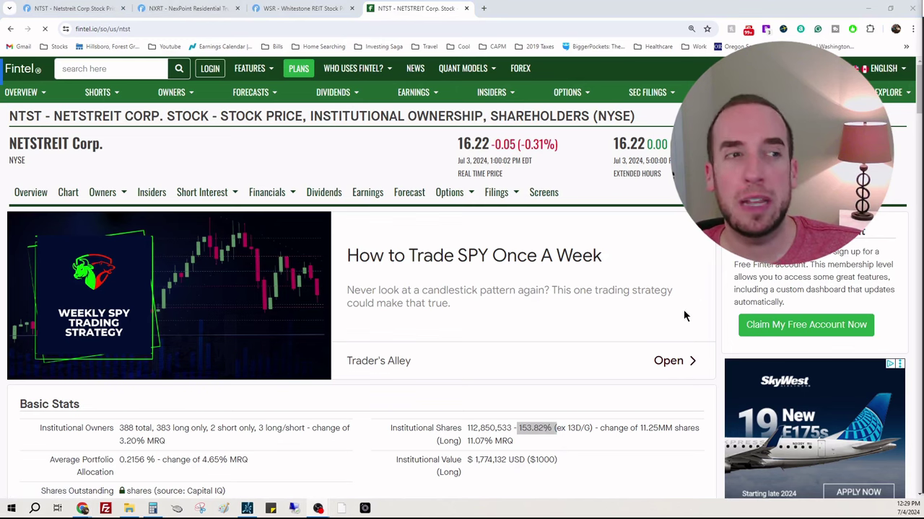
{"action": "scroll", "coordinate": [678, 317], "scroll_direction": "down", "scroll_amount": 4}
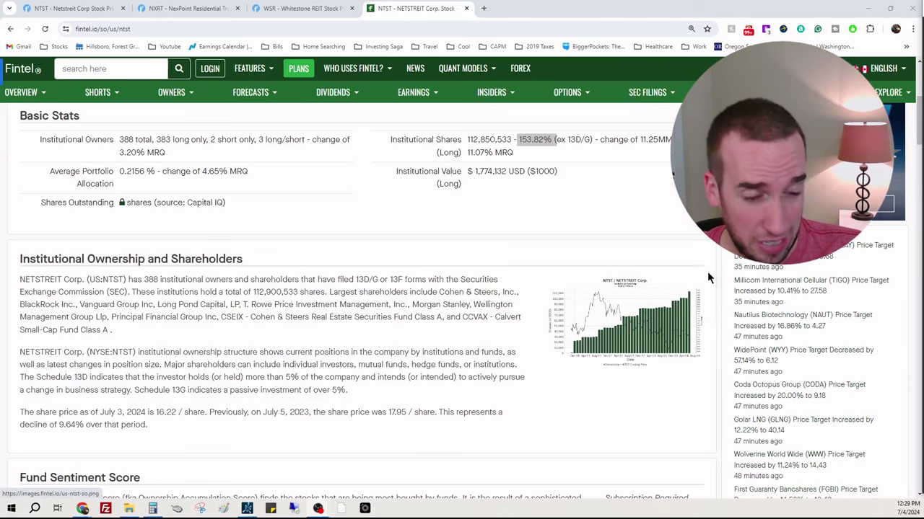
{"action": "scroll", "coordinate": [709, 274], "scroll_direction": "down", "scroll_amount": 10}
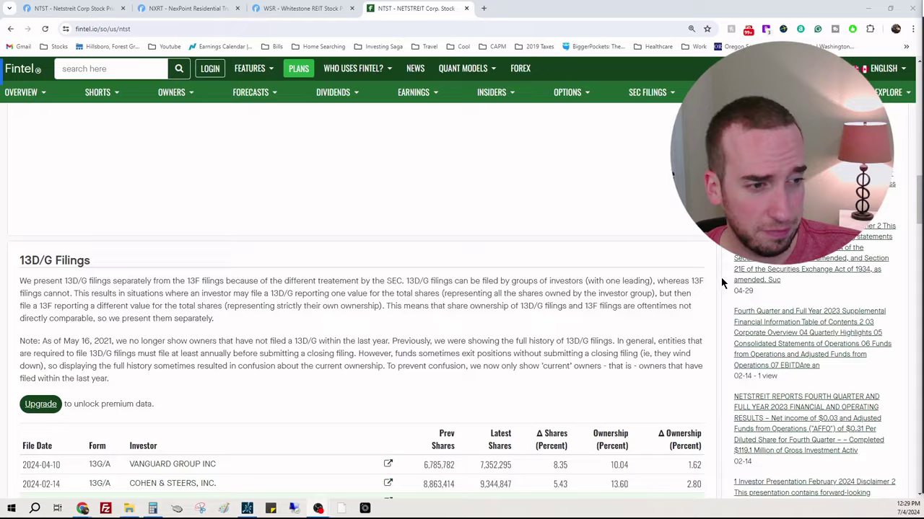
{"action": "scroll", "coordinate": [722, 283], "scroll_direction": "down", "scroll_amount": 3}
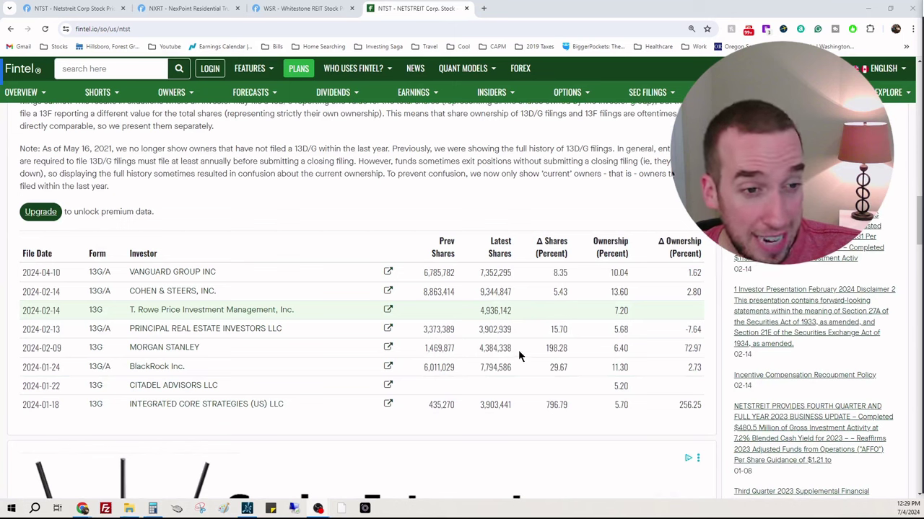
{"action": "left_click_drag", "start_coordinate": [568, 349], "coordinate": [472, 349]}
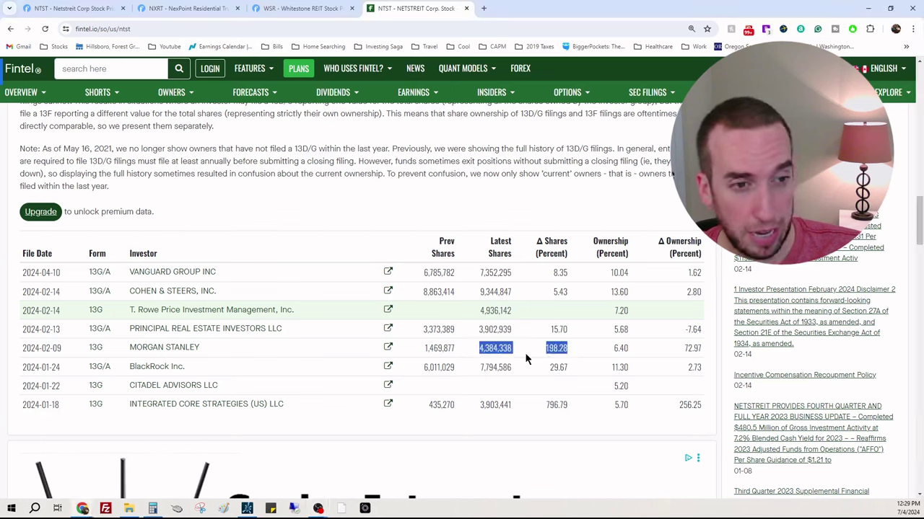
{"action": "left_click", "coordinate": [567, 410]}
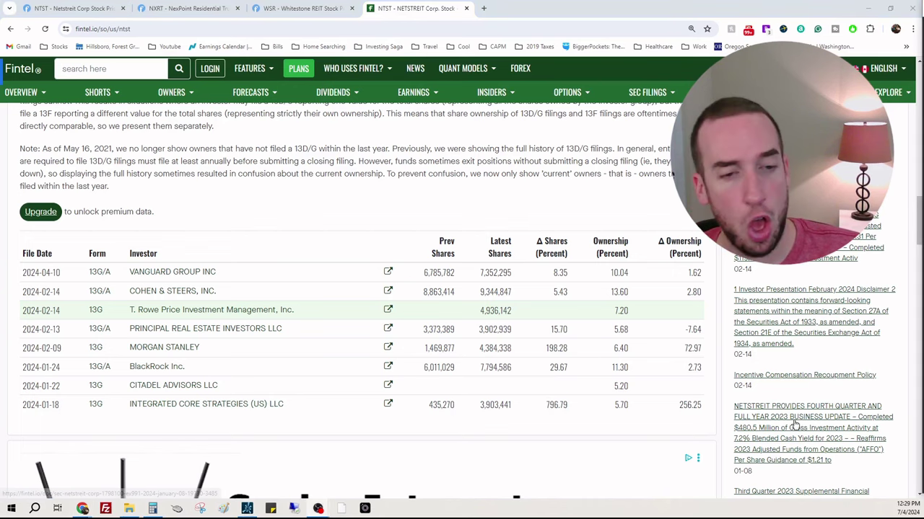
{"action": "scroll", "coordinate": [671, 318], "scroll_direction": "down", "scroll_amount": 4}
{"action": "scroll", "coordinate": [685, 332], "scroll_direction": "down", "scroll_amount": 2}
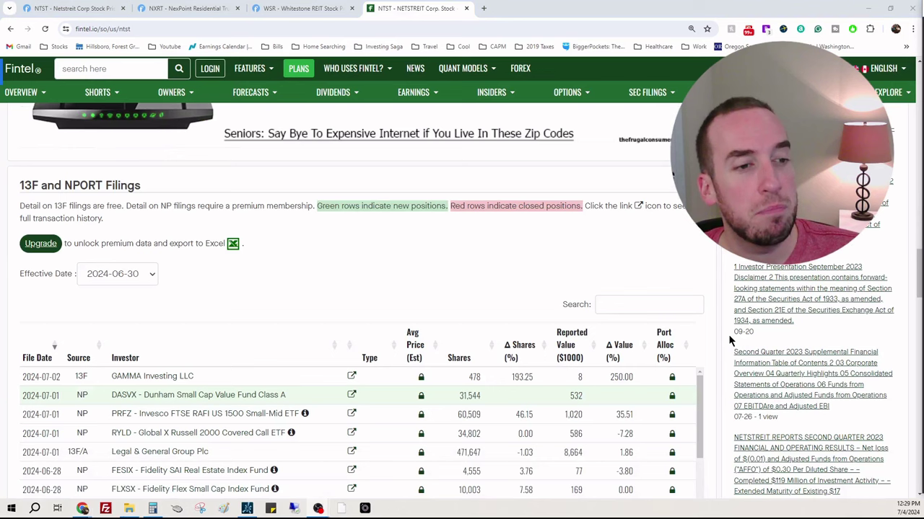
Step: Check NTST's Finviz fundamentals: 125.30% institutional ownership, 766.32% payout ratio, 18.88 target price
{"action": "left_click", "coordinate": [72, 8]}
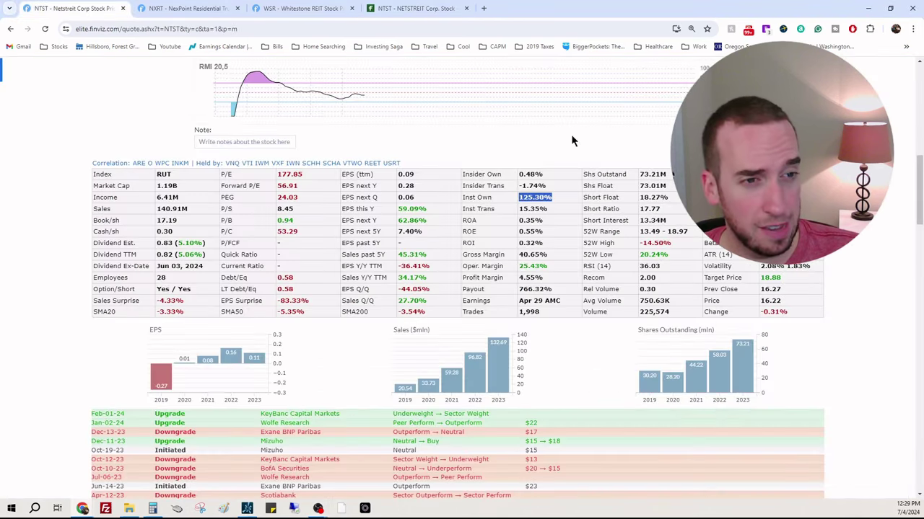
{"action": "scroll", "coordinate": [810, 278], "scroll_direction": "up", "scroll_amount": 10}
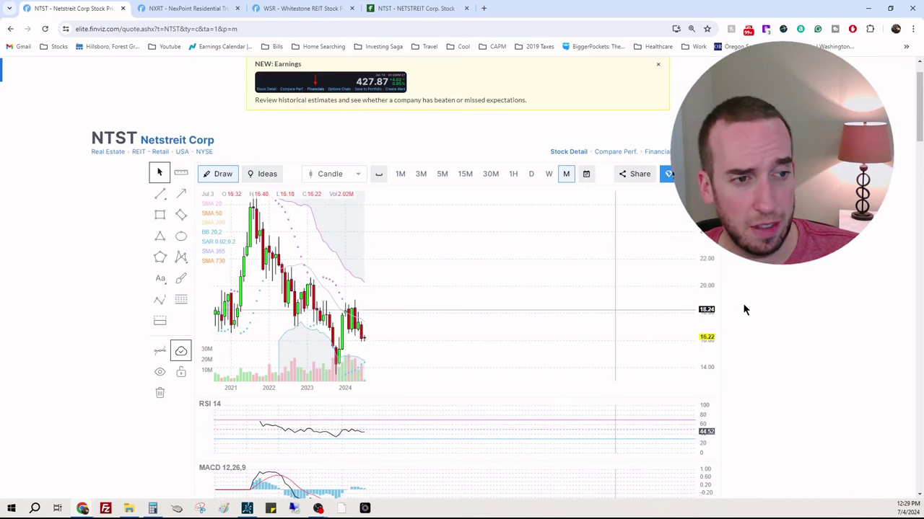
{"action": "scroll", "coordinate": [789, 290], "scroll_direction": "down", "scroll_amount": 3}
{"action": "scroll", "coordinate": [793, 295], "scroll_direction": "down", "scroll_amount": 3}
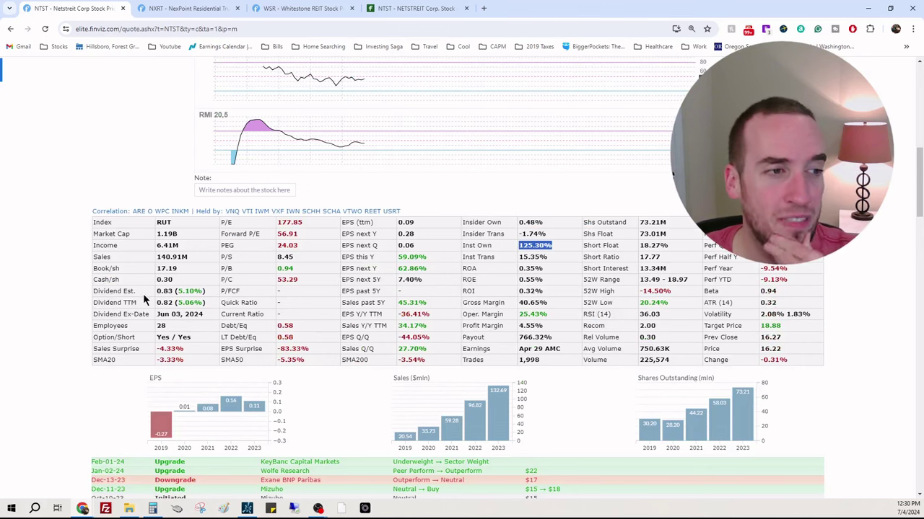
Step: Enter NTST sales of $152,000,000 in the fair-value sheet, lifting the projected price to $8.72
{"action": "mouse_move", "coordinate": [84, 508]}
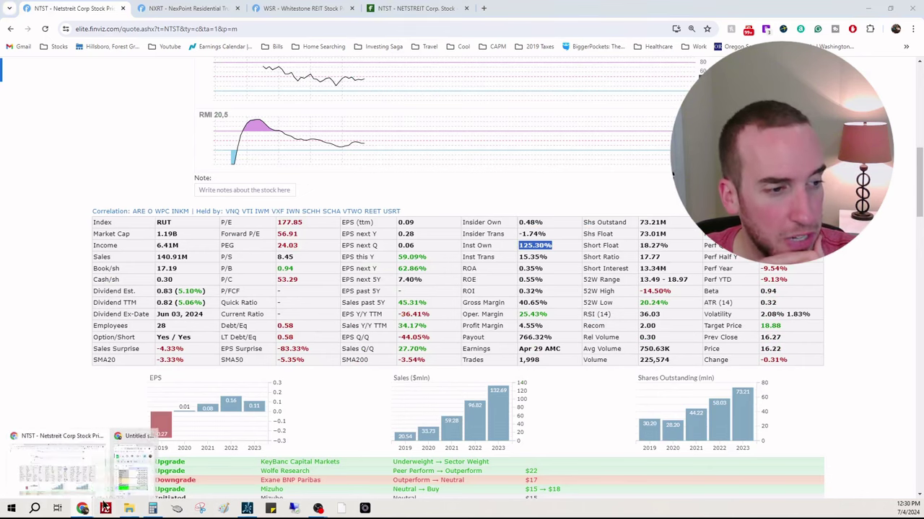
{"action": "left_click", "coordinate": [148, 493]}
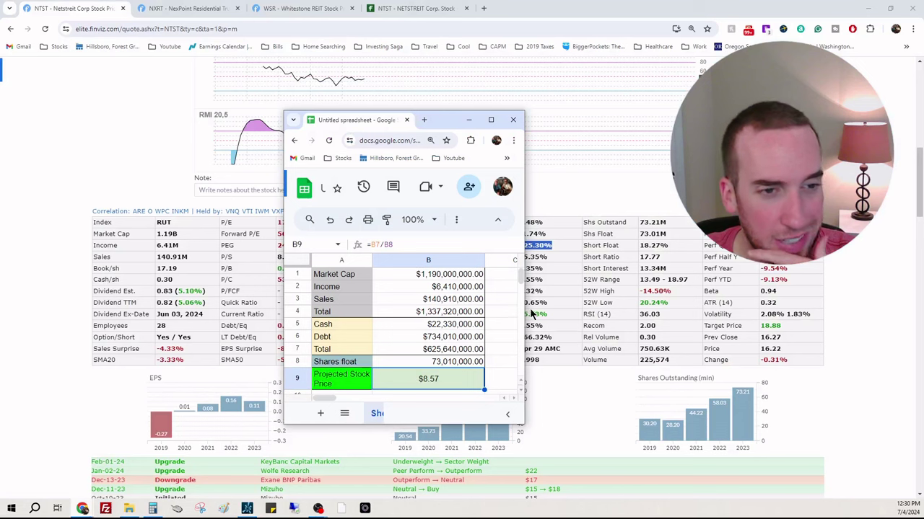
{"action": "left_click", "coordinate": [463, 300]}
{"action": "type", "text": "15"}
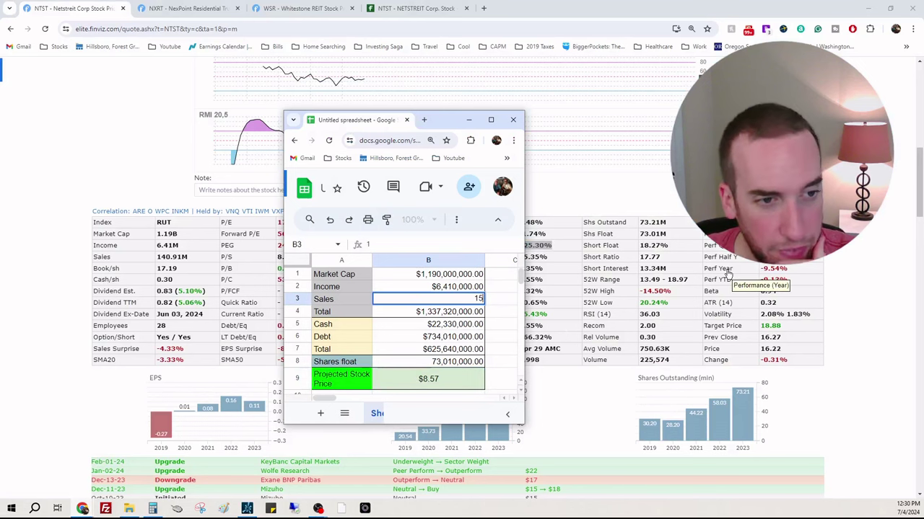
{"action": "type", "text": "2,000,"}
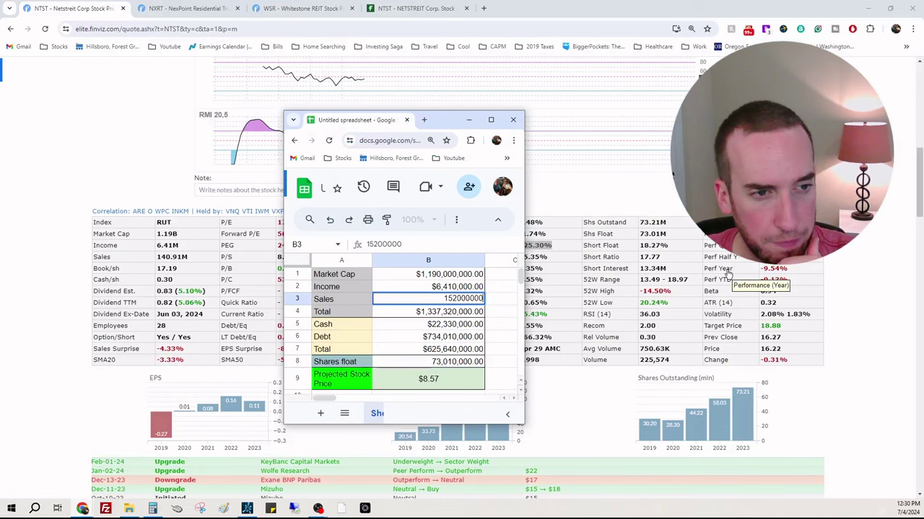
{"action": "type", "text": "000"}
{"action": "key", "text": "Return"}
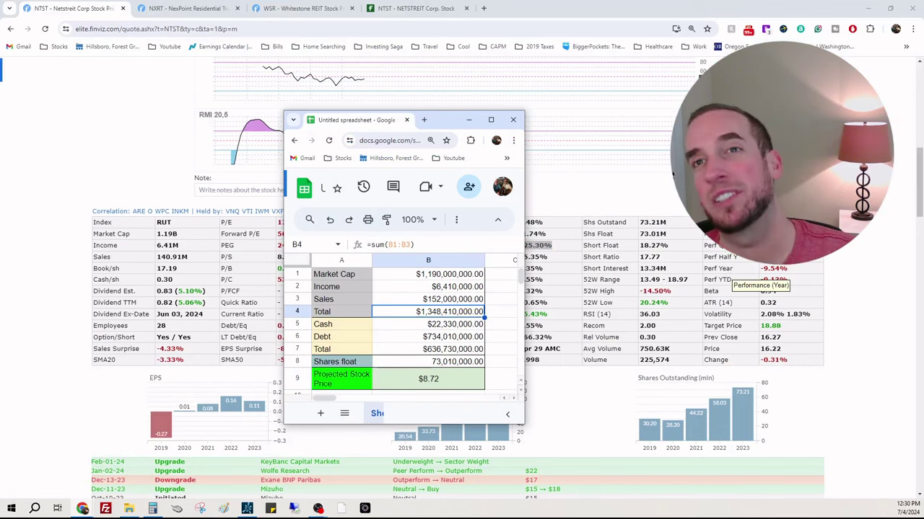
{"action": "left_click", "coordinate": [728, 274]}
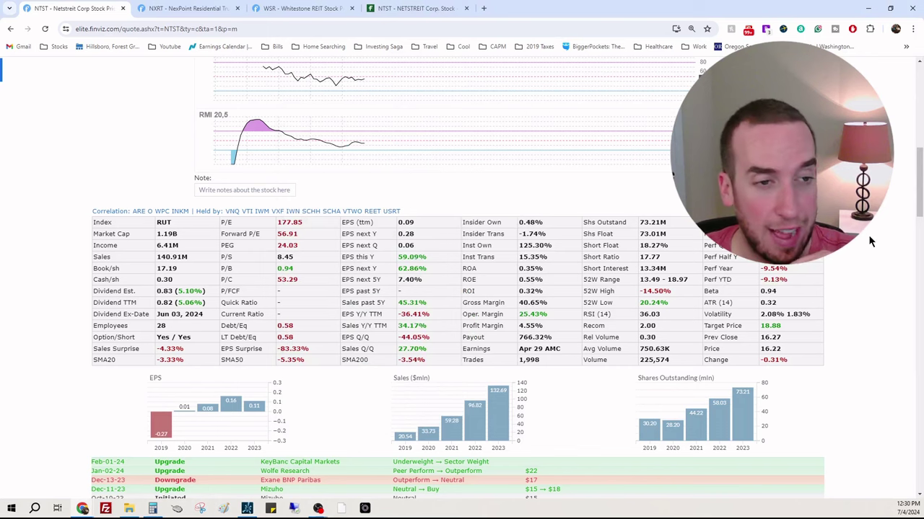
Step: Look over NTST's price chart and news headlines on the Finviz quote page
{"action": "scroll", "coordinate": [869, 239], "scroll_direction": "up", "scroll_amount": 3}
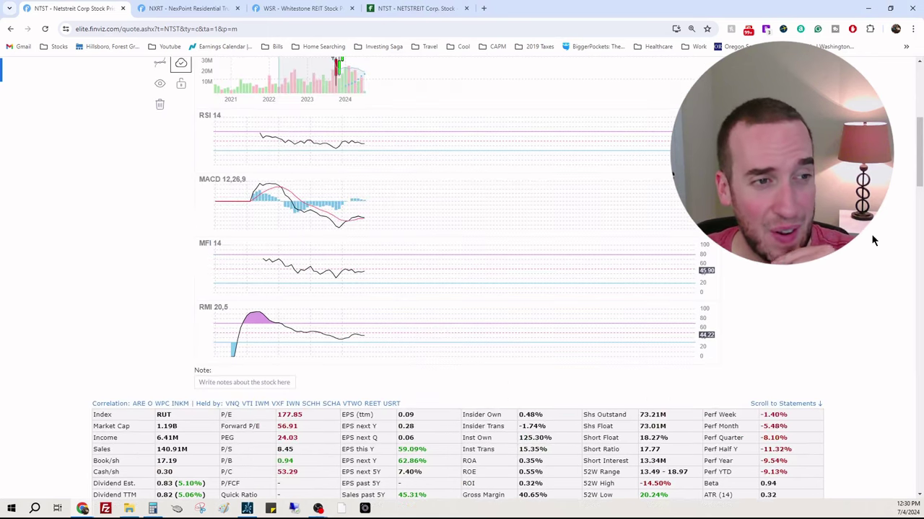
{"action": "scroll", "coordinate": [873, 242], "scroll_direction": "up", "scroll_amount": 3}
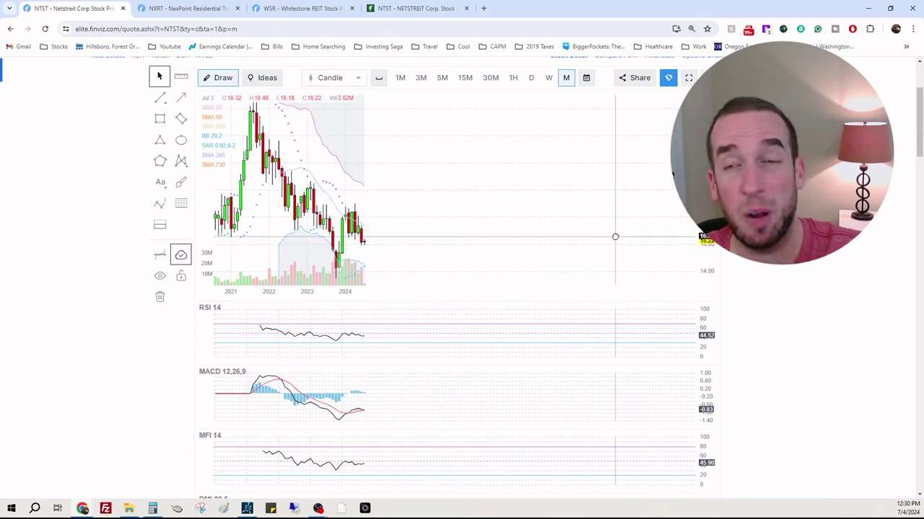
{"action": "scroll", "coordinate": [846, 249], "scroll_direction": "down", "scroll_amount": 3}
{"action": "scroll", "coordinate": [846, 248], "scroll_direction": "up", "scroll_amount": 3}
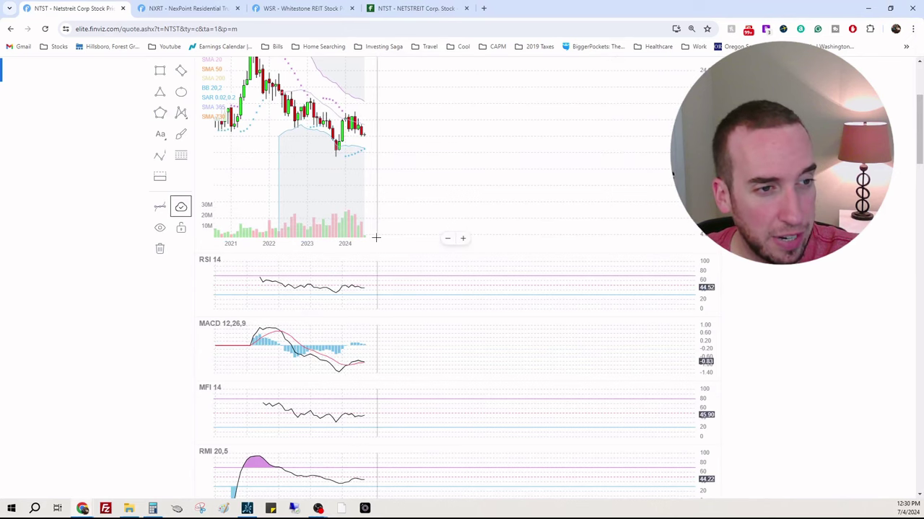
{"action": "scroll", "coordinate": [455, 214], "scroll_direction": "up", "scroll_amount": 2}
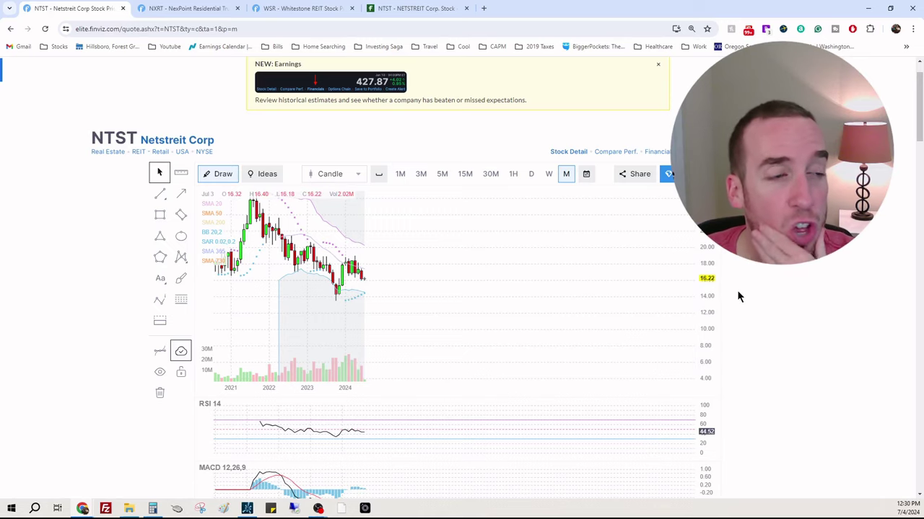
{"action": "scroll", "coordinate": [750, 283], "scroll_direction": "down", "scroll_amount": 20}
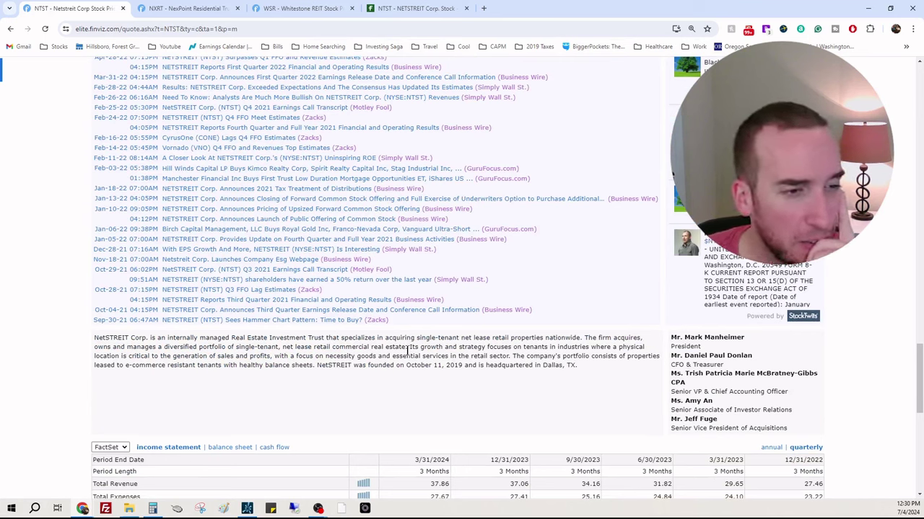
{"action": "scroll", "coordinate": [565, 389], "scroll_direction": "up", "scroll_amount": 15}
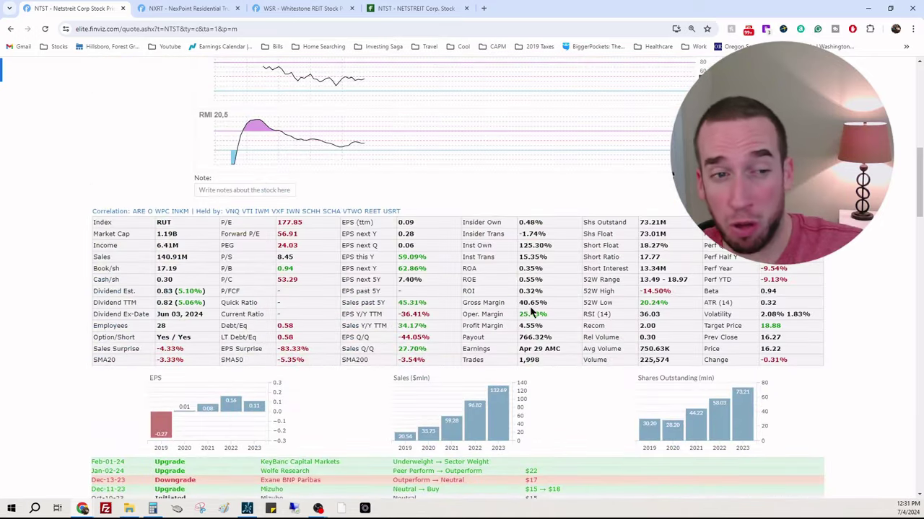
{"action": "scroll", "coordinate": [552, 311], "scroll_direction": "down", "scroll_amount": 5}
{"action": "scroll", "coordinate": [554, 315], "scroll_direction": "up", "scroll_amount": 5}
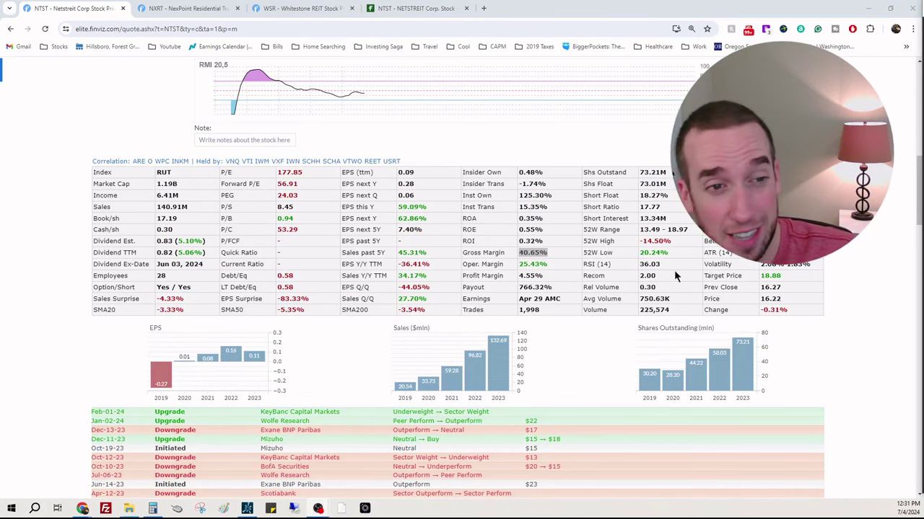
{"action": "left_click", "coordinate": [868, 241]}
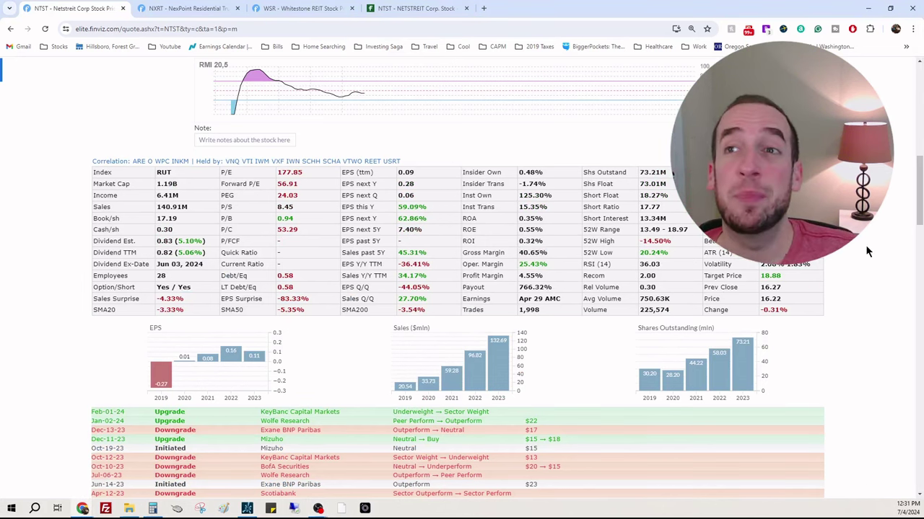
Step: Bring NTST's quarterly income statement and insider trading table into view, highlighting an insider row
{"action": "scroll", "coordinate": [865, 244], "scroll_direction": "up", "scroll_amount": 2}
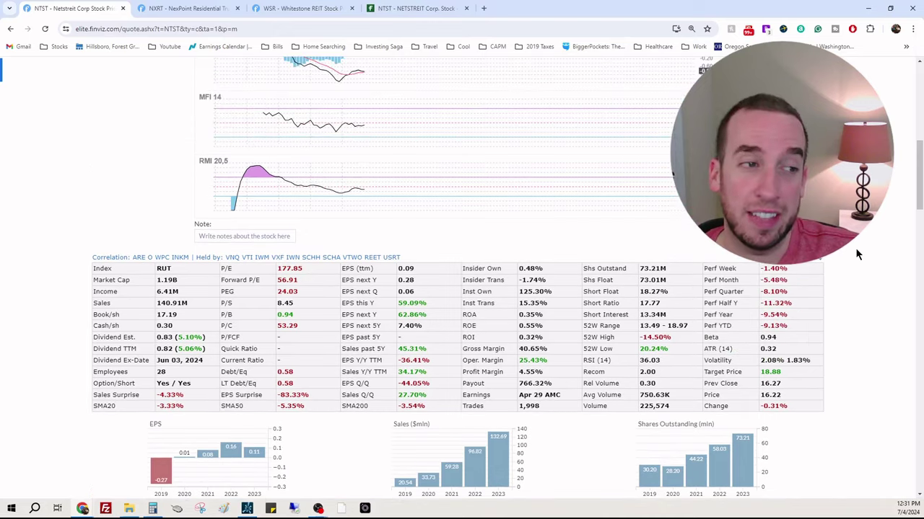
{"action": "scroll", "coordinate": [857, 252], "scroll_direction": "down", "scroll_amount": 15}
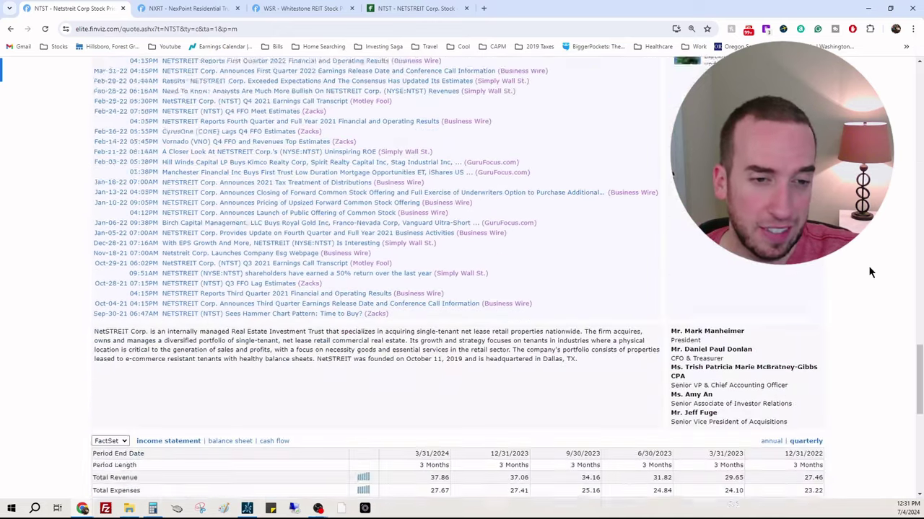
{"action": "scroll", "coordinate": [868, 267], "scroll_direction": "down", "scroll_amount": 1}
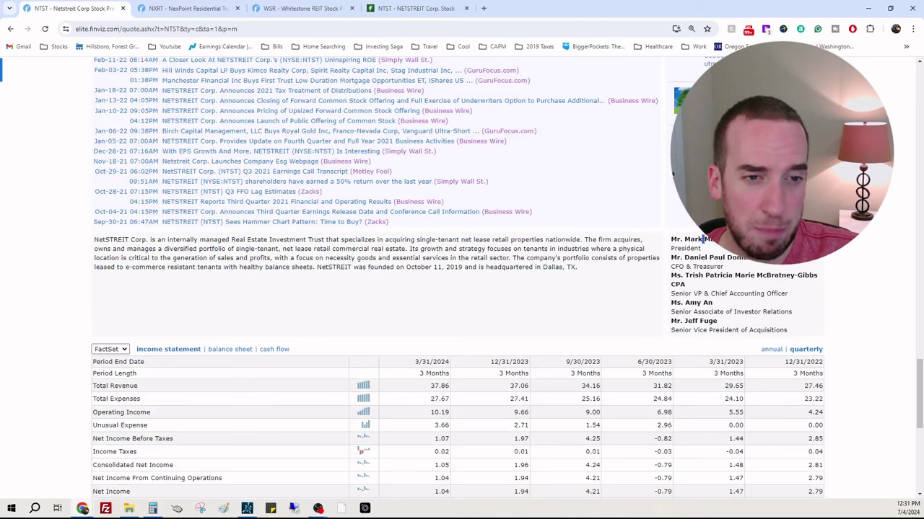
{"action": "scroll", "coordinate": [830, 251], "scroll_direction": "down", "scroll_amount": 10}
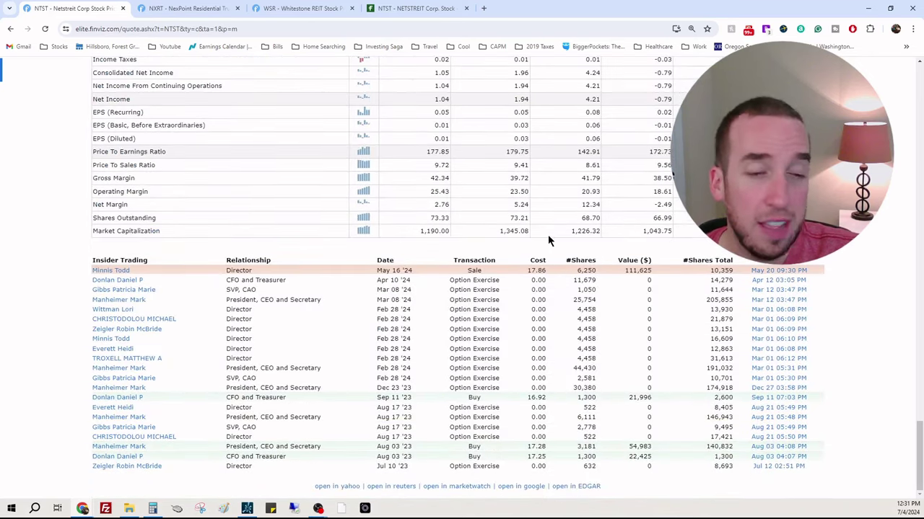
{"action": "left_click", "coordinate": [556, 338]}
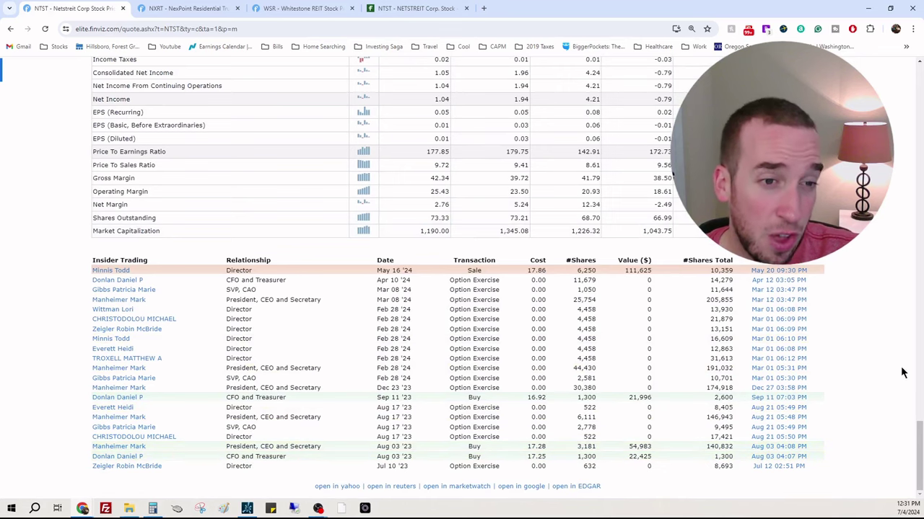
{"action": "scroll", "coordinate": [870, 378], "scroll_direction": "up", "scroll_amount": 5}
{"action": "scroll", "coordinate": [876, 378], "scroll_direction": "down", "scroll_amount": 4}
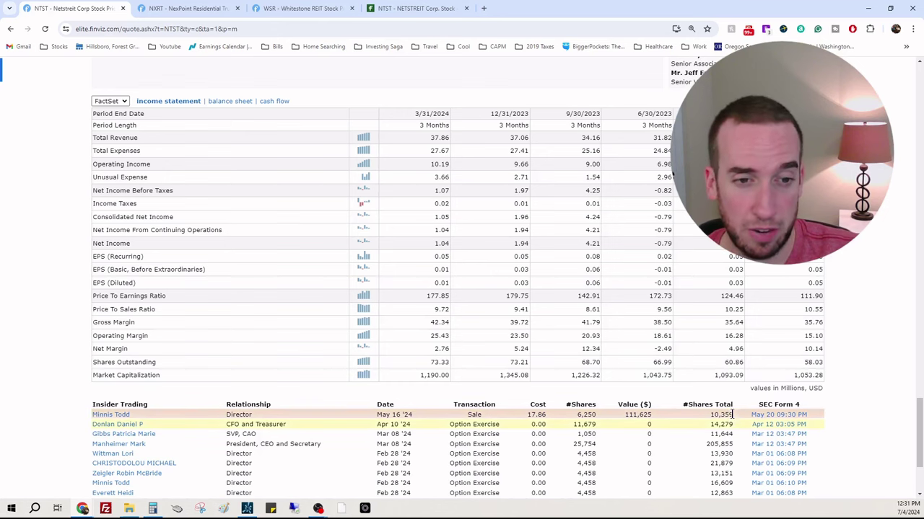
{"action": "scroll", "coordinate": [732, 413], "scroll_direction": "down", "scroll_amount": 1}
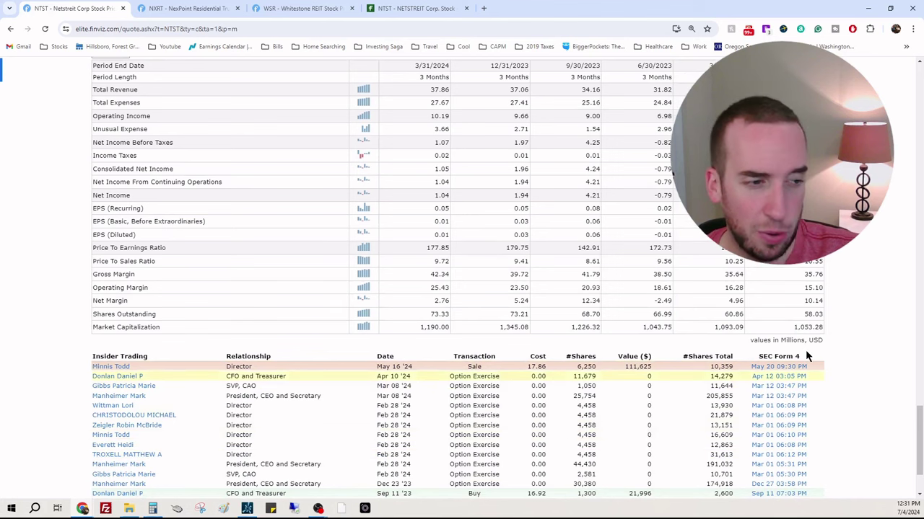
{"action": "scroll", "coordinate": [804, 316], "scroll_direction": "up", "scroll_amount": 1}
{"action": "scroll", "coordinate": [808, 314], "scroll_direction": "up", "scroll_amount": 4}
{"action": "scroll", "coordinate": [812, 317], "scroll_direction": "down", "scroll_amount": 4}
{"action": "scroll", "coordinate": [399, 325], "scroll_direction": "up", "scroll_amount": 2}
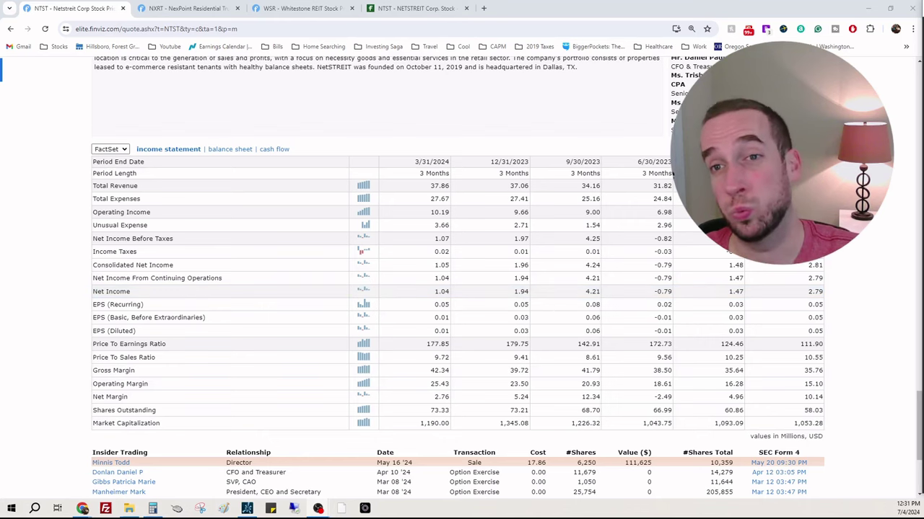
{"action": "scroll", "coordinate": [732, 331], "scroll_direction": "up", "scroll_amount": 20}
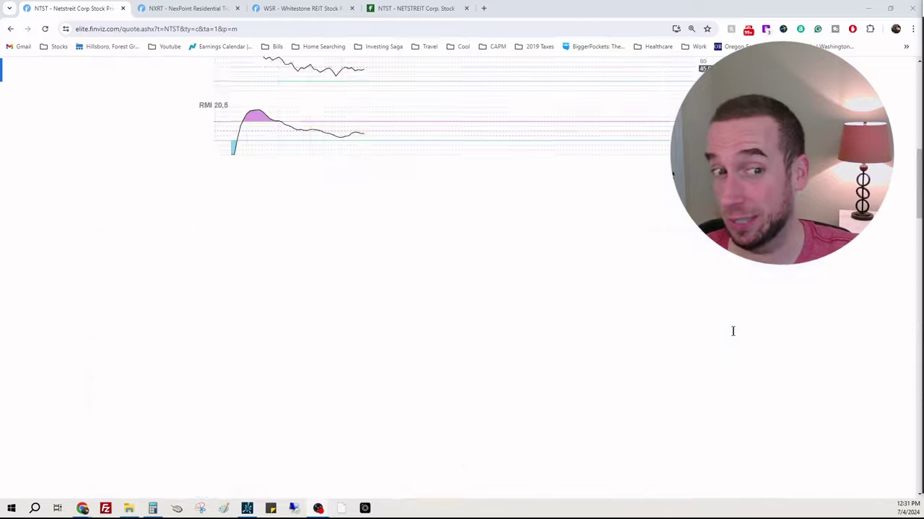
{"action": "scroll", "coordinate": [733, 331], "scroll_direction": "down", "scroll_amount": 2}
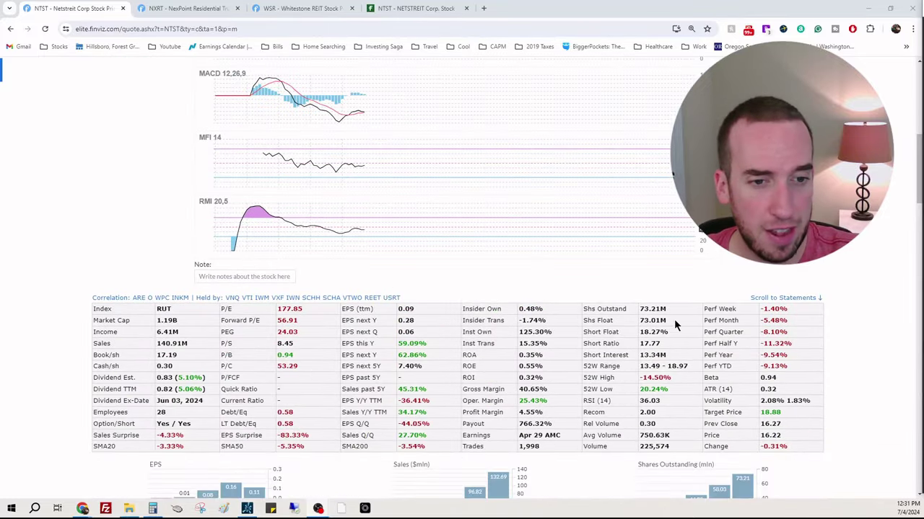
{"action": "scroll", "coordinate": [673, 323], "scroll_direction": "down", "scroll_amount": 1}
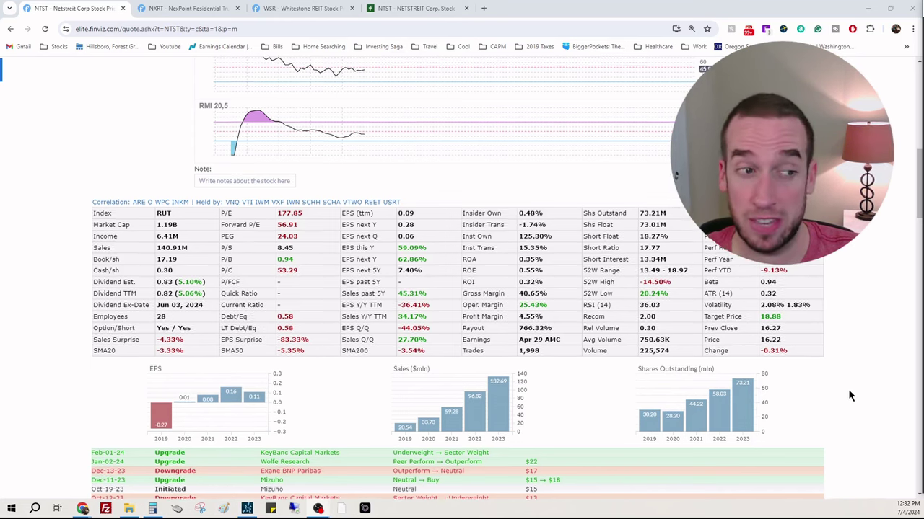
{"action": "scroll", "coordinate": [455, 268], "scroll_direction": "up", "scroll_amount": 3}
{"action": "scroll", "coordinate": [473, 304], "scroll_direction": "up", "scroll_amount": 1}
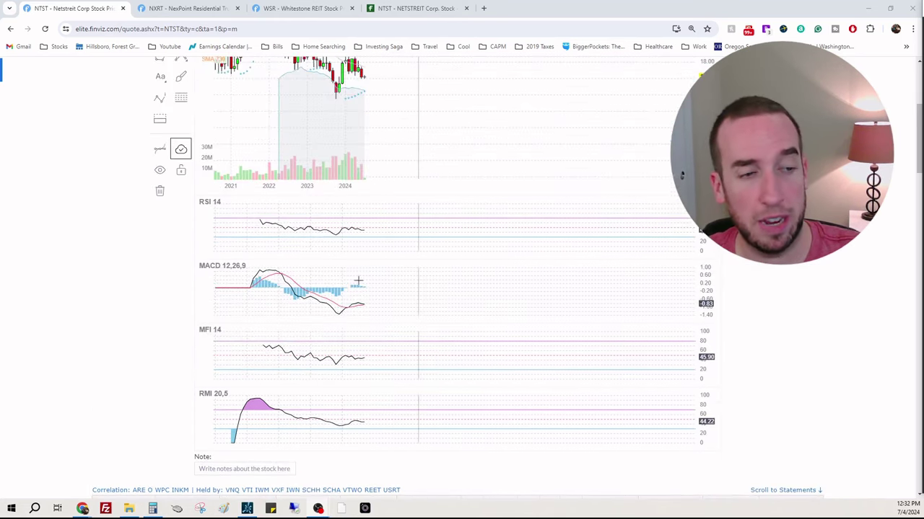
{"action": "scroll", "coordinate": [470, 380], "scroll_direction": "up", "scroll_amount": 2}
{"action": "scroll", "coordinate": [480, 363], "scroll_direction": "down", "scroll_amount": 1}
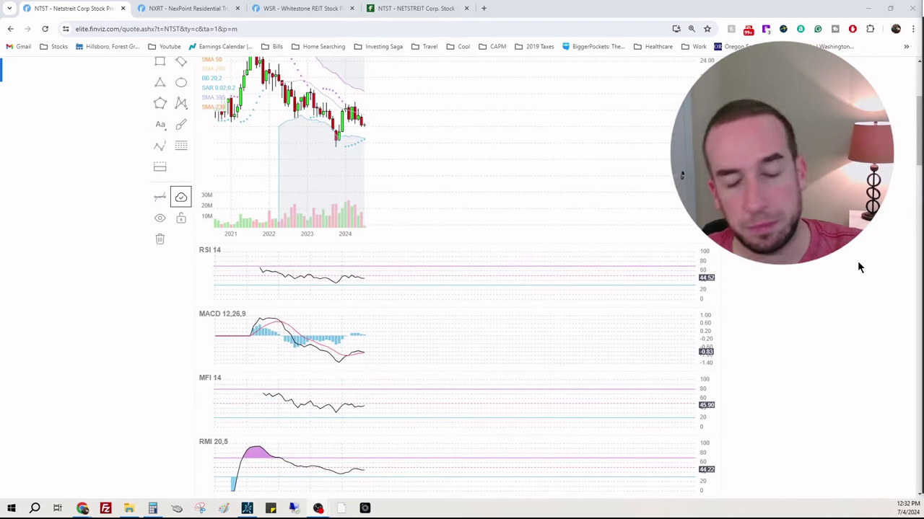
{"action": "scroll", "coordinate": [874, 353], "scroll_direction": "down", "scroll_amount": 1}
{"action": "scroll", "coordinate": [869, 353], "scroll_direction": "up", "scroll_amount": 2}
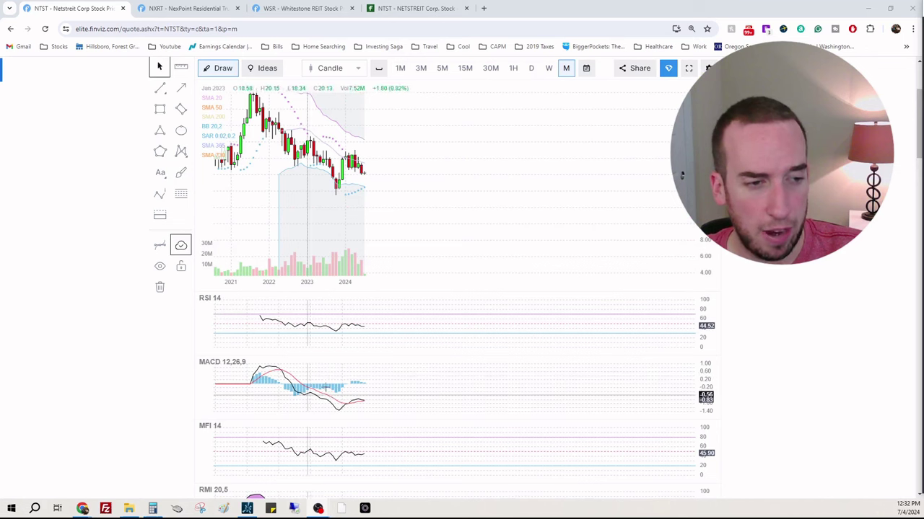
{"action": "scroll", "coordinate": [392, 409], "scroll_direction": "down", "scroll_amount": 1}
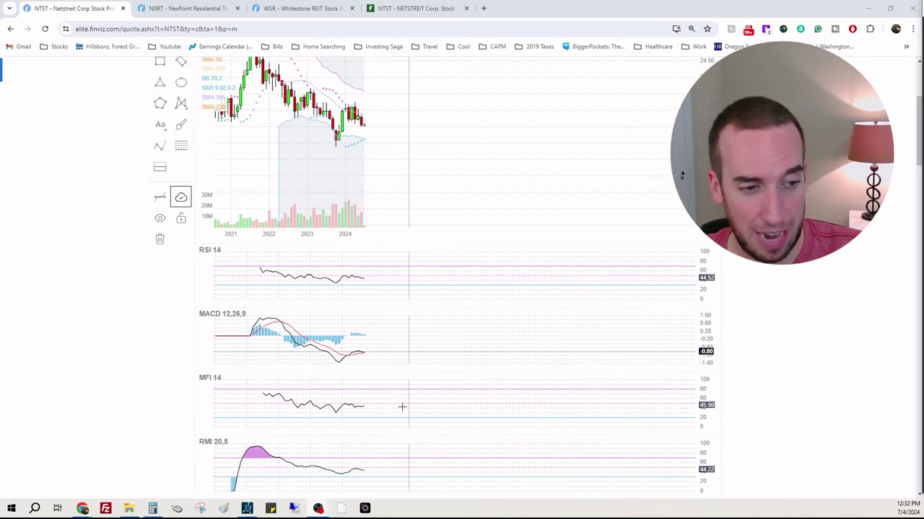
{"action": "scroll", "coordinate": [371, 396], "scroll_direction": "down", "scroll_amount": 1}
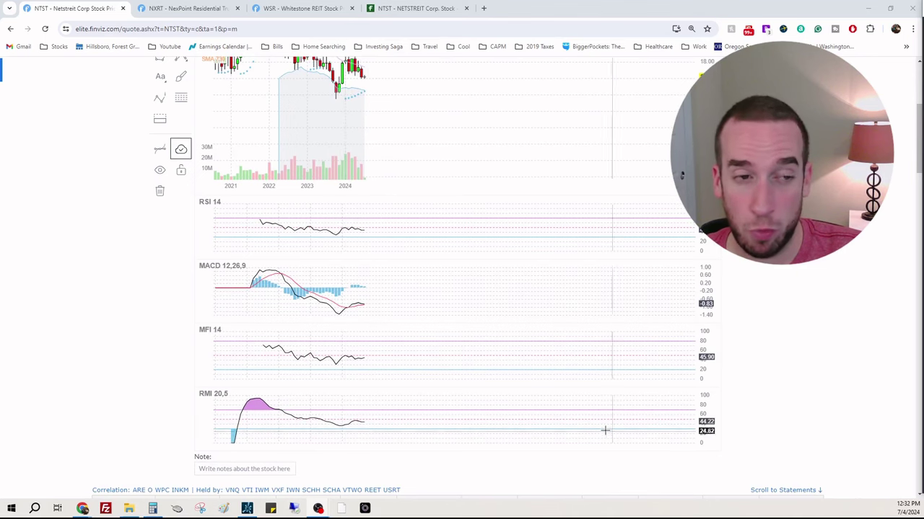
{"action": "scroll", "coordinate": [601, 426], "scroll_direction": "up", "scroll_amount": 4}
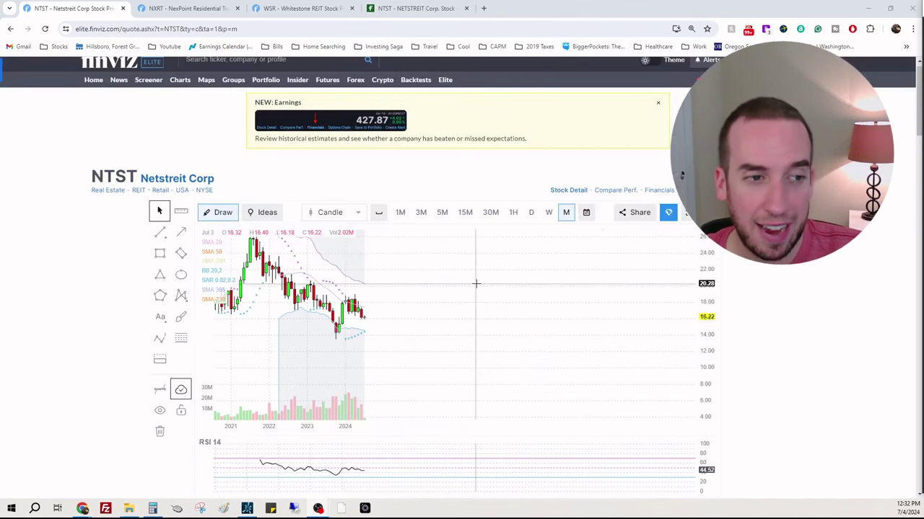
{"action": "scroll", "coordinate": [854, 347], "scroll_direction": "down", "scroll_amount": 1}
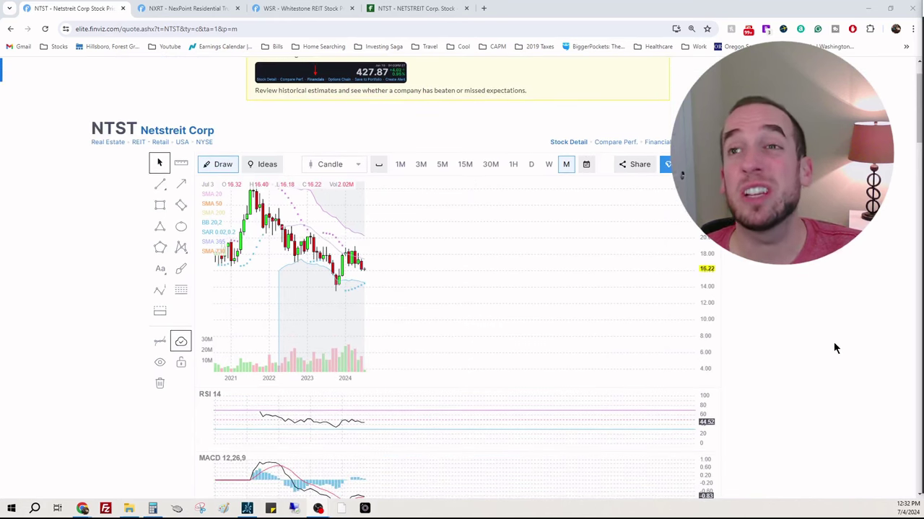
{"action": "scroll", "coordinate": [829, 296], "scroll_direction": "down", "scroll_amount": 6}
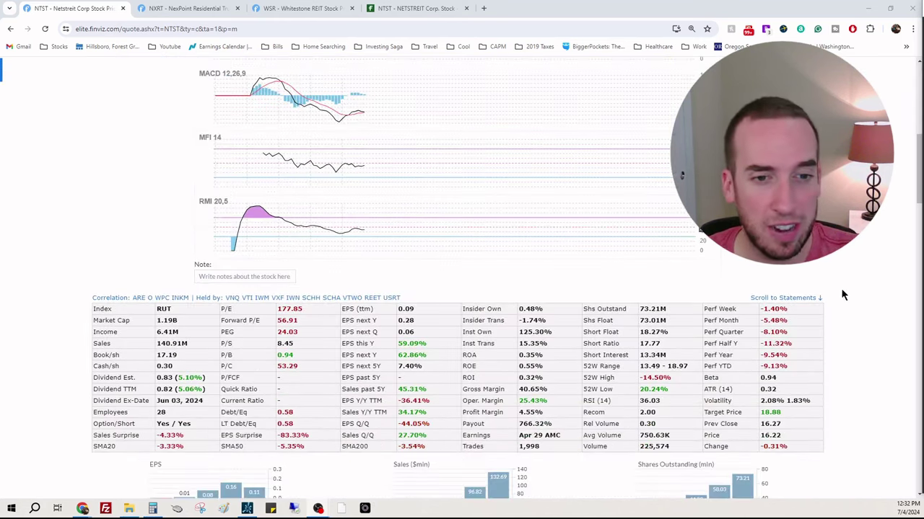
{"action": "scroll", "coordinate": [885, 310], "scroll_direction": "up", "scroll_amount": 3}
{"action": "scroll", "coordinate": [821, 408], "scroll_direction": "down", "scroll_amount": 2}
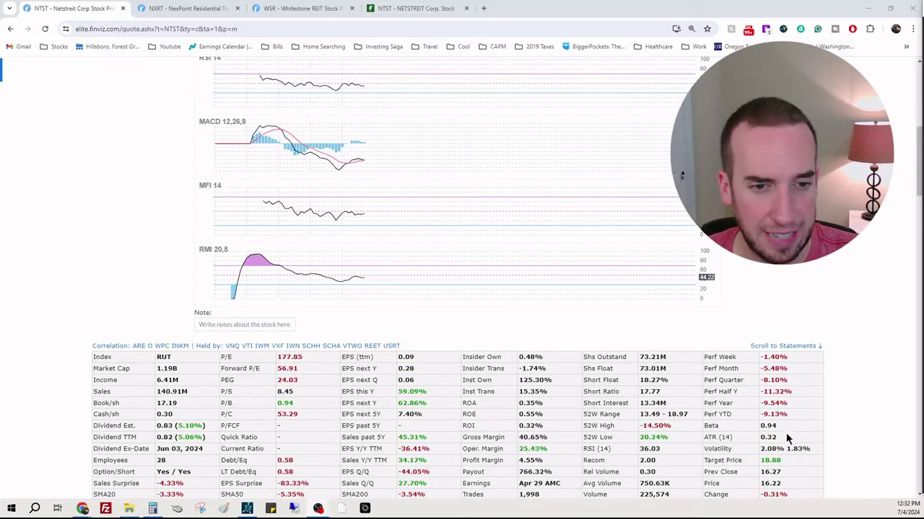
{"action": "scroll", "coordinate": [804, 394], "scroll_direction": "up", "scroll_amount": 6}
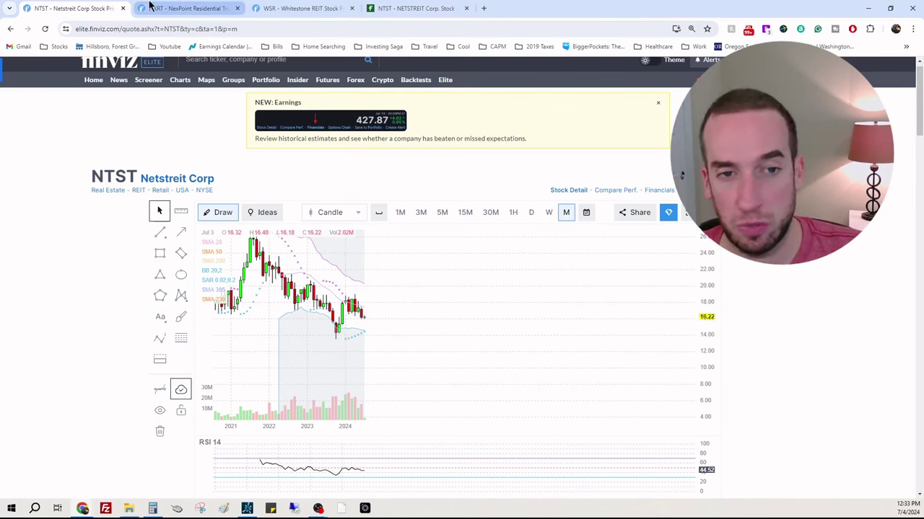
Step: Close the NTST quote and scroll to NXRT's fundamentals, highlighting P/E 13.68 and the 4.81% dividend yield
{"action": "left_click", "coordinate": [123, 9]}
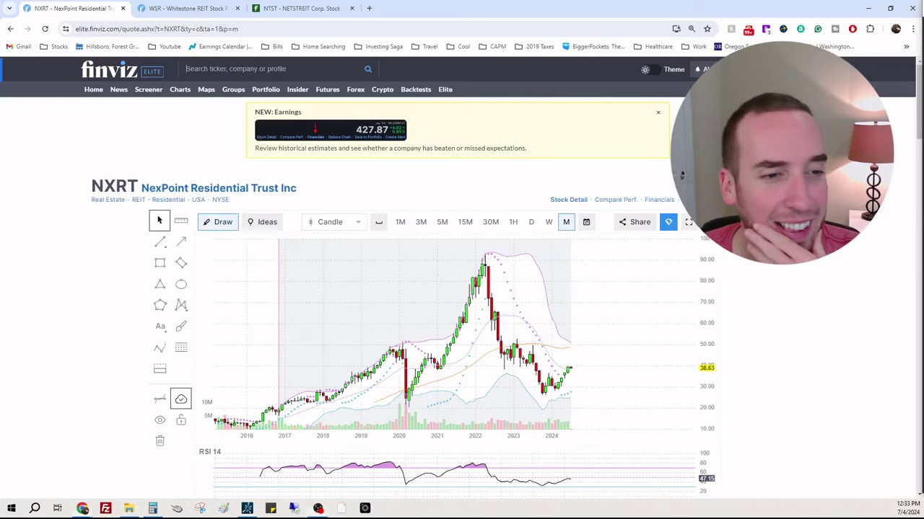
{"action": "scroll", "coordinate": [575, 372], "scroll_direction": "down", "scroll_amount": 2}
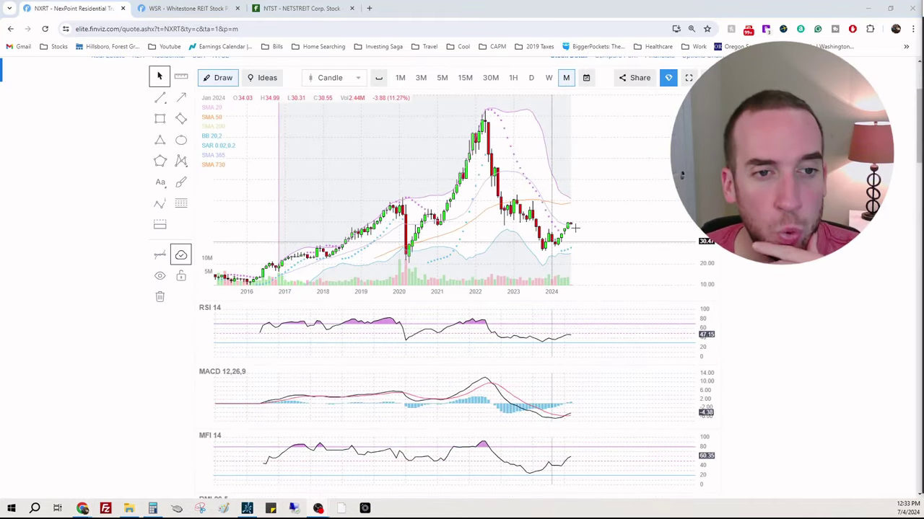
{"action": "scroll", "coordinate": [600, 365], "scroll_direction": "down", "scroll_amount": 1}
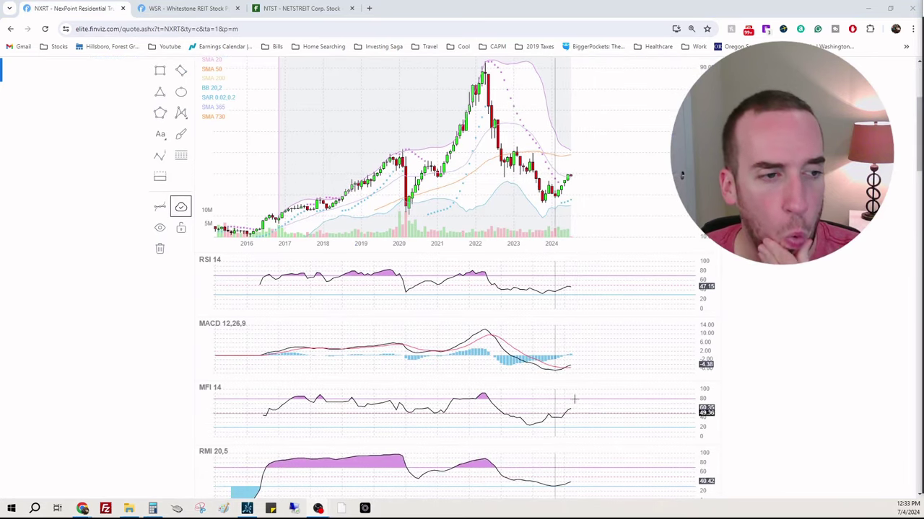
{"action": "scroll", "coordinate": [876, 262], "scroll_direction": "down", "scroll_amount": 1}
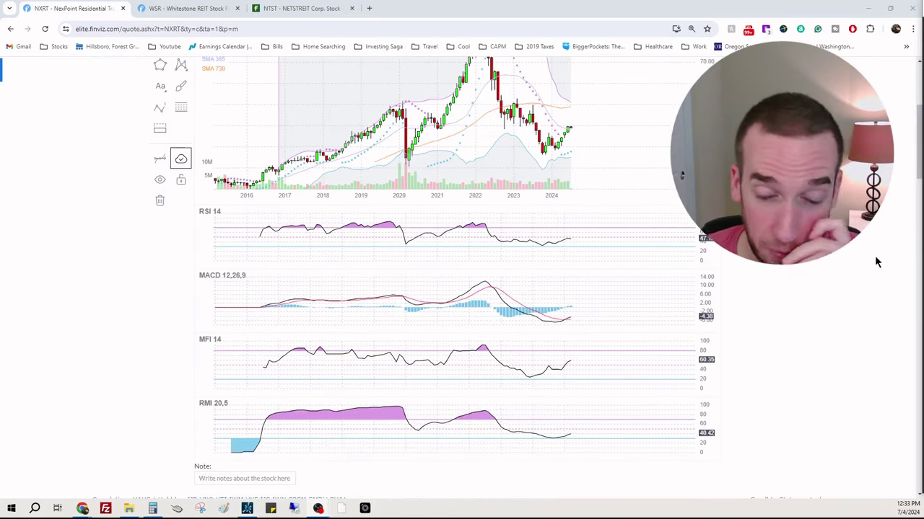
{"action": "scroll", "coordinate": [874, 255], "scroll_direction": "down", "scroll_amount": 4}
{"action": "scroll", "coordinate": [873, 258], "scroll_direction": "down", "scroll_amount": 1}
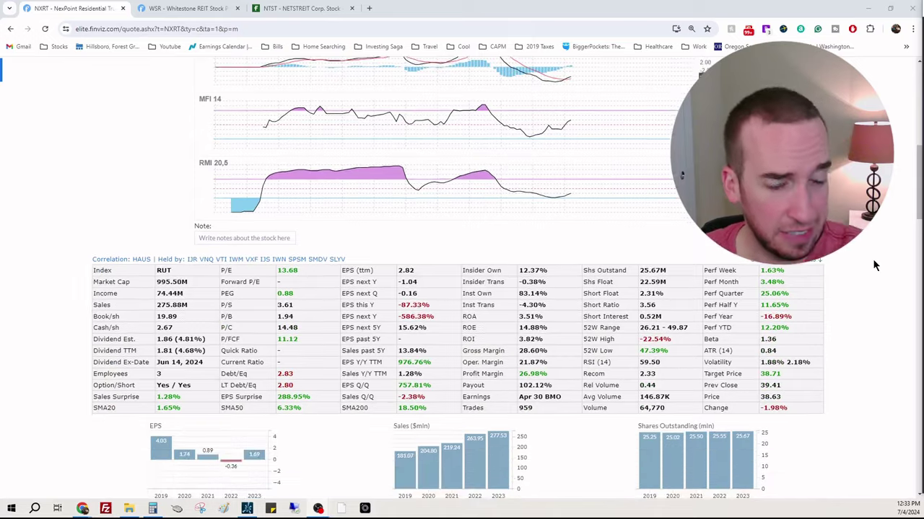
{"action": "scroll", "coordinate": [872, 258], "scroll_direction": "down", "scroll_amount": 1}
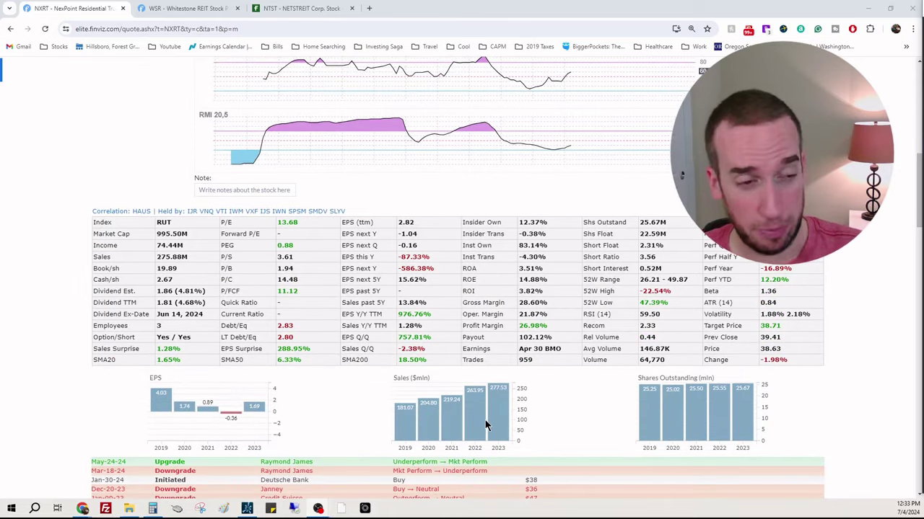
{"action": "left_click_drag", "start_coordinate": [298, 223], "coordinate": [265, 225]}
{"action": "left_click_drag", "start_coordinate": [205, 302], "coordinate": [207, 289]}
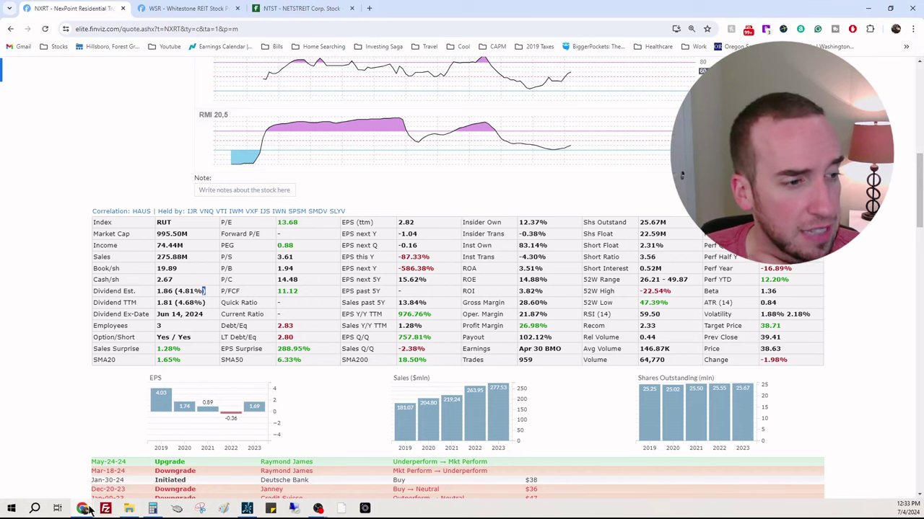
Step: Place the fair-value spreadsheet window on the right, beside the NXRT data
{"action": "left_click", "coordinate": [160, 505]}
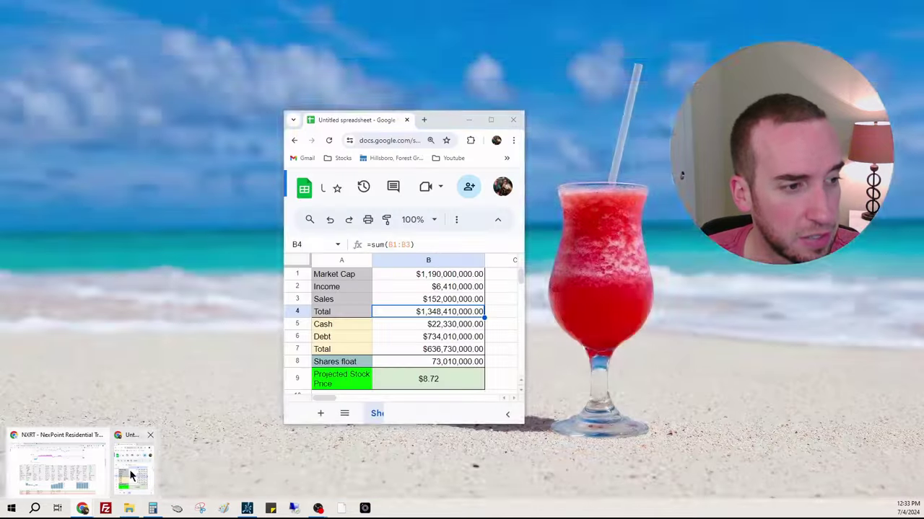
{"action": "left_click", "coordinate": [137, 476]}
{"action": "left_click_drag", "start_coordinate": [433, 125], "coordinate": [761, 126]}
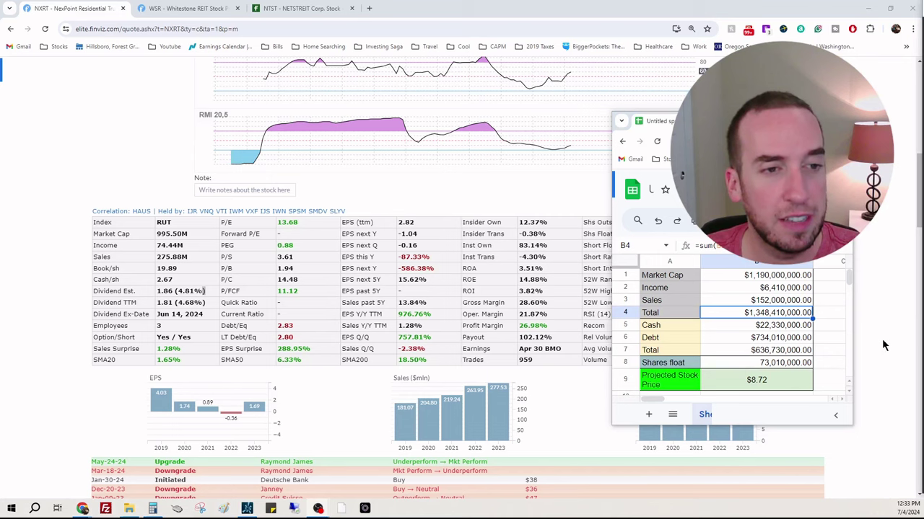
Step: Switch the Fintel ownership page from NTST to NXRT
{"action": "left_click", "coordinate": [329, 10]}
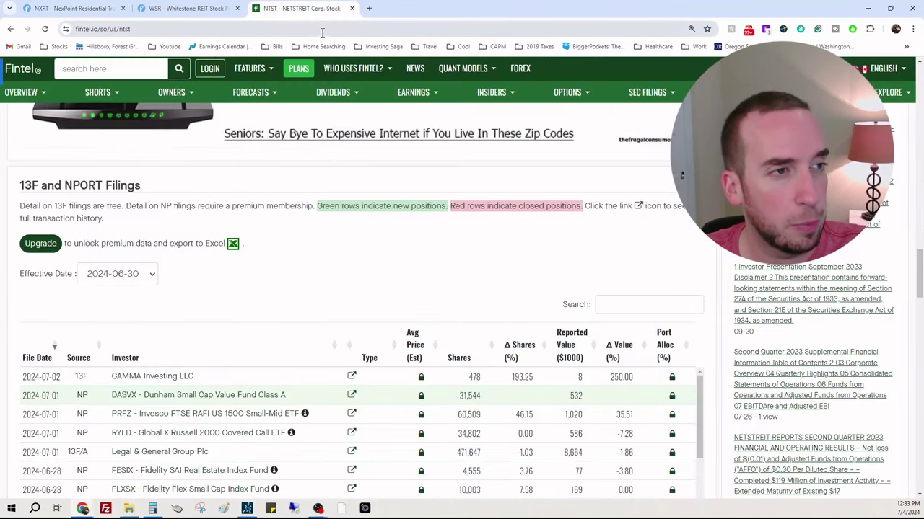
{"action": "double_click", "coordinate": [322, 29]}
{"action": "type", "text": "n"}
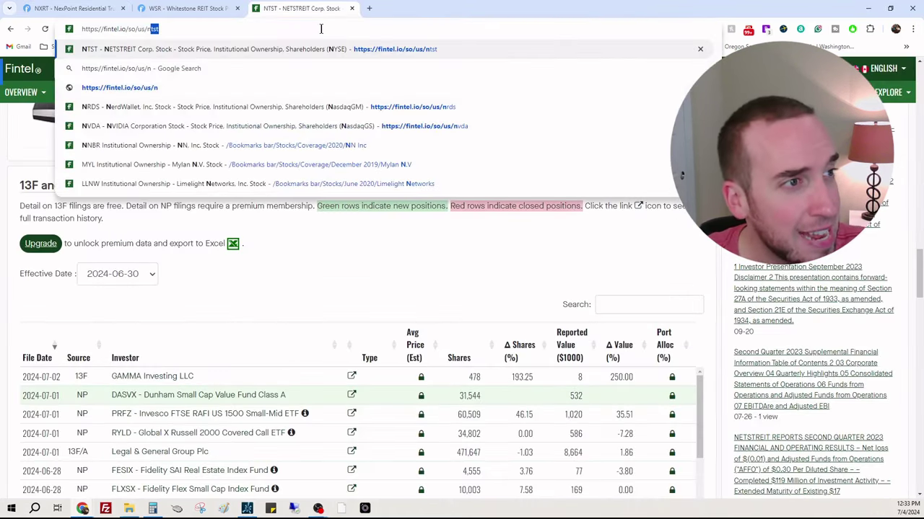
{"action": "type", "text": "xrt"}
{"action": "key", "text": "Return"}
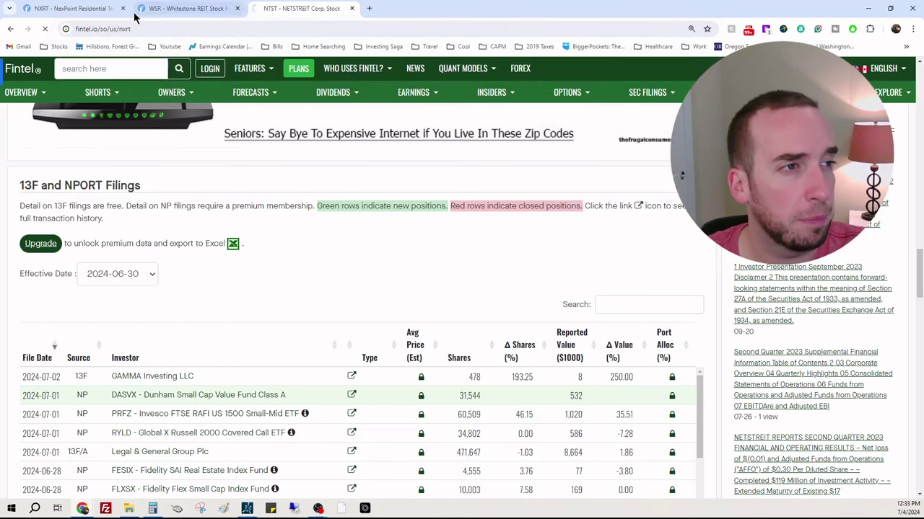
Step: Compare Fintel's 81.93% institutional shares with Finviz's 83.14% institutional ownership for NXRT
{"action": "left_click", "coordinate": [98, 12]}
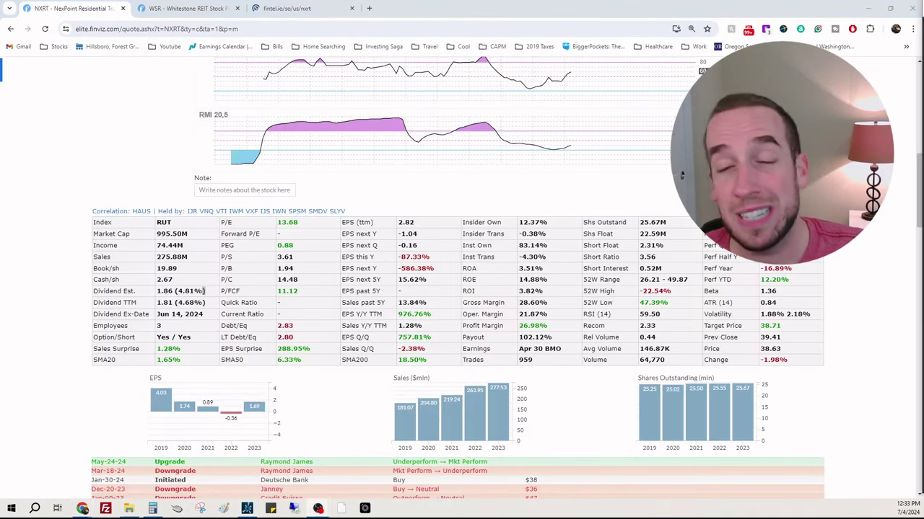
{"action": "left_click", "coordinate": [523, 247]}
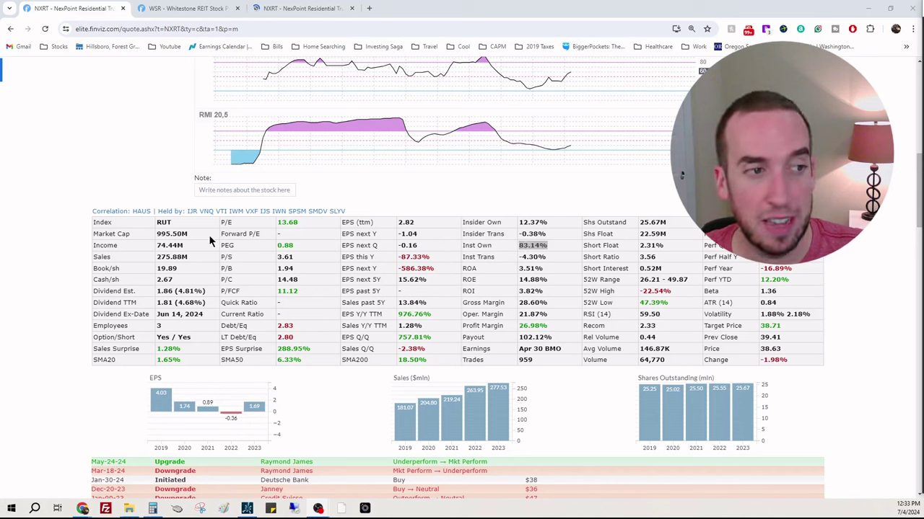
{"action": "left_click", "coordinate": [271, 9]}
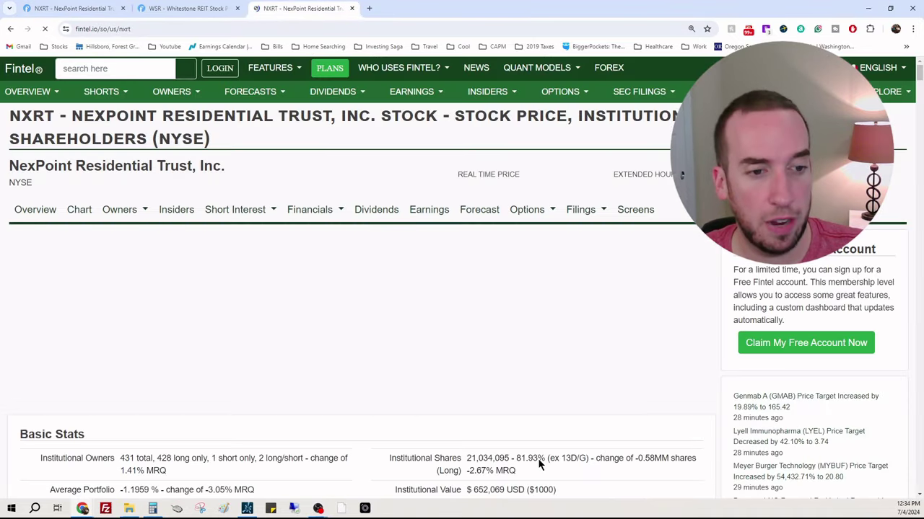
{"action": "left_click", "coordinate": [88, 8]}
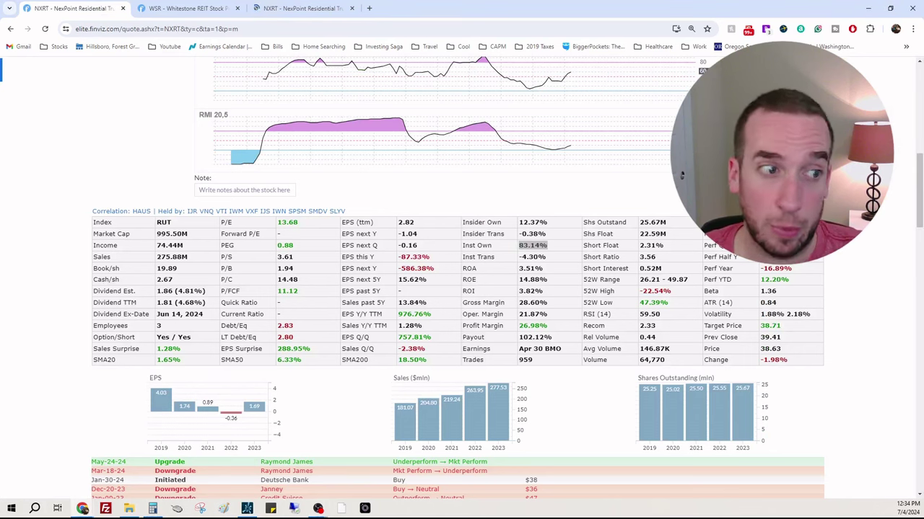
{"action": "left_click", "coordinate": [189, 485]}
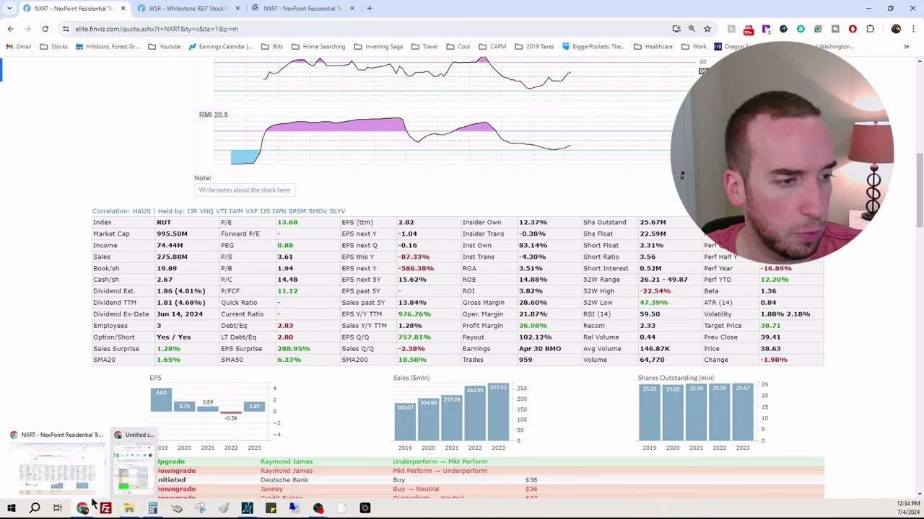
Step: Zero the sheet's market cap and enter NXRT income of $74,440,000 and sales of $275,880,000
{"action": "left_click", "coordinate": [129, 475]}
{"action": "left_click", "coordinate": [779, 280]}
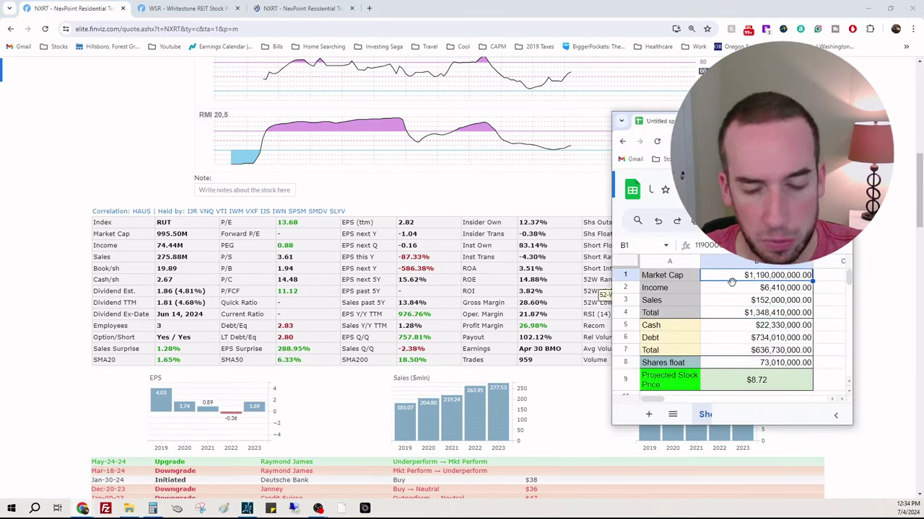
{"action": "type", "text": "0"}
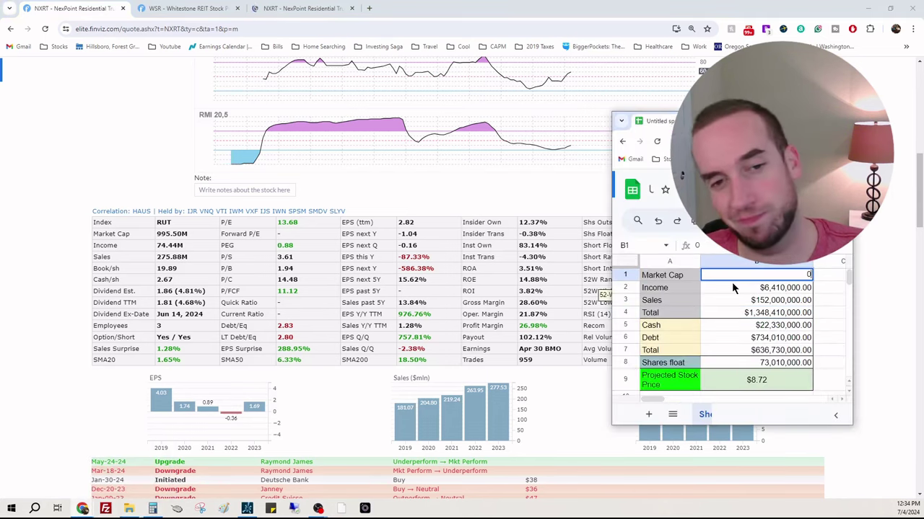
{"action": "key", "text": "Return"}
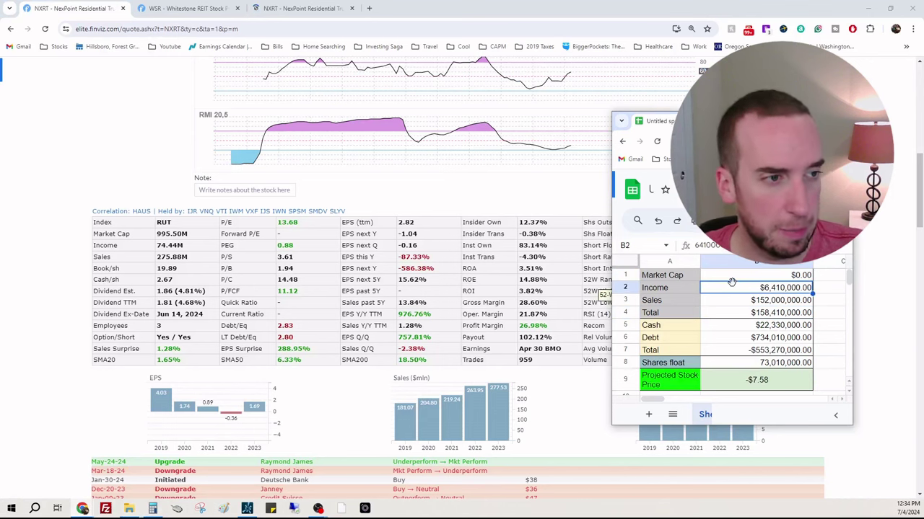
{"action": "type", "text": "744,400,000"}
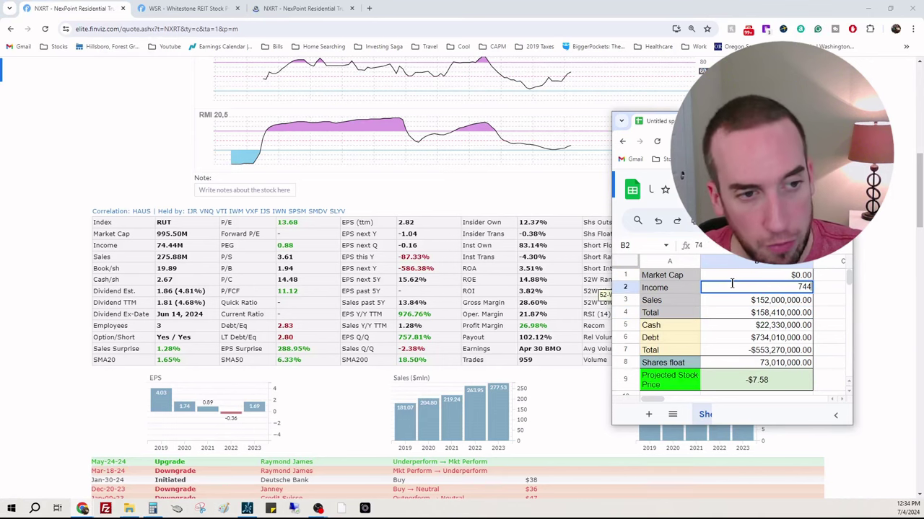
{"action": "key", "text": "Return"}
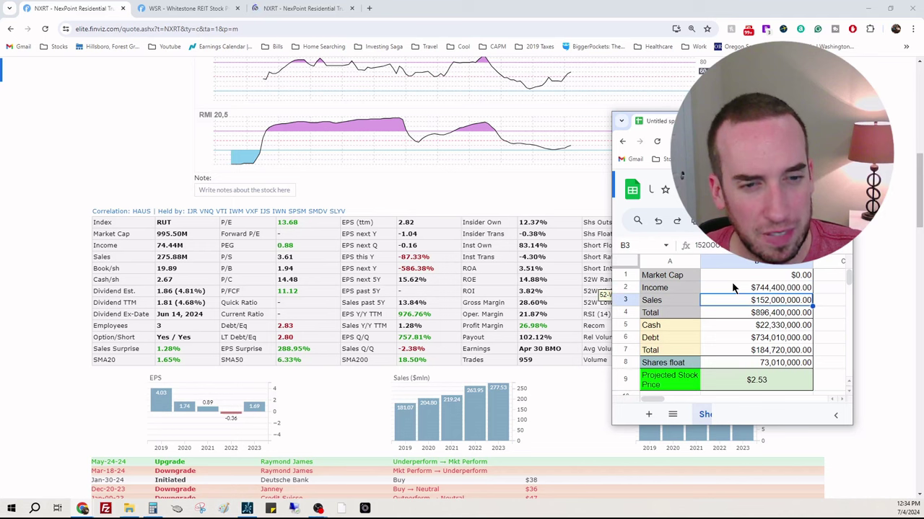
{"action": "key", "text": "Up"}
{"action": "type", "text": "74440000"}
{"action": "key", "text": "Return"}
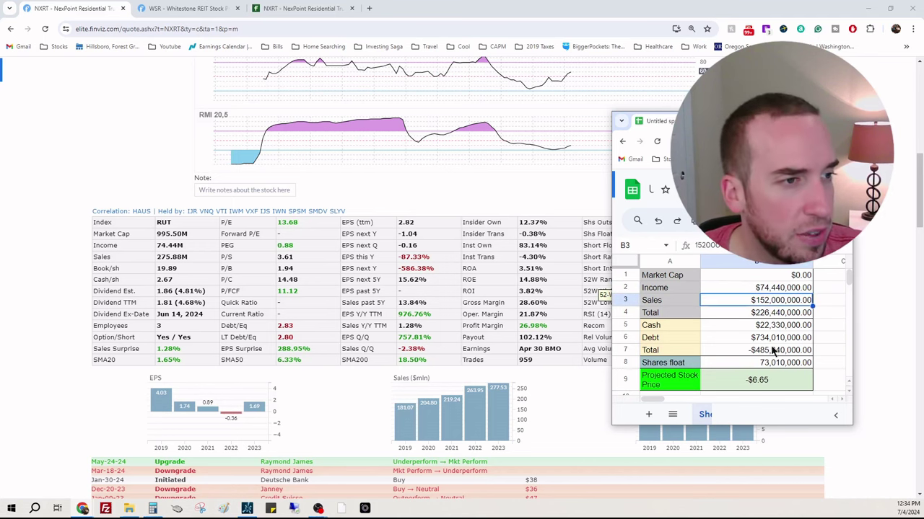
{"action": "type", "text": "275,880,000"}
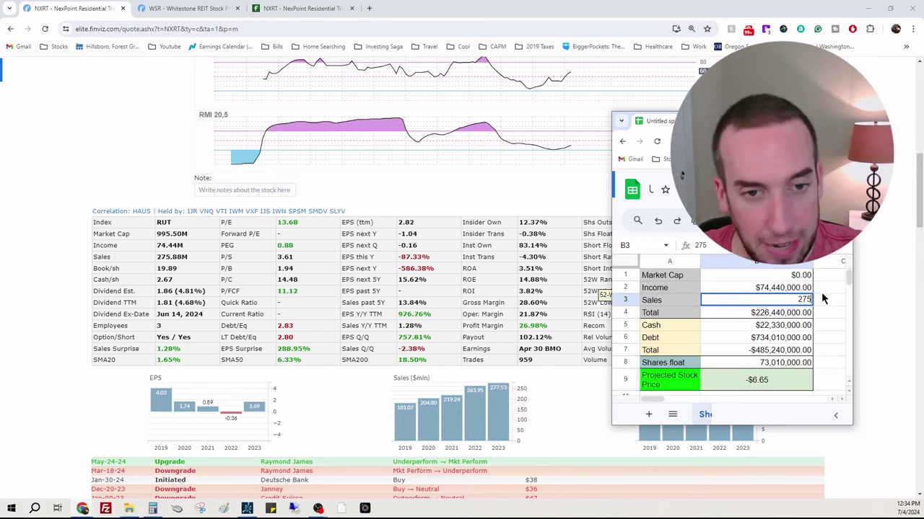
{"action": "key", "text": "Return"}
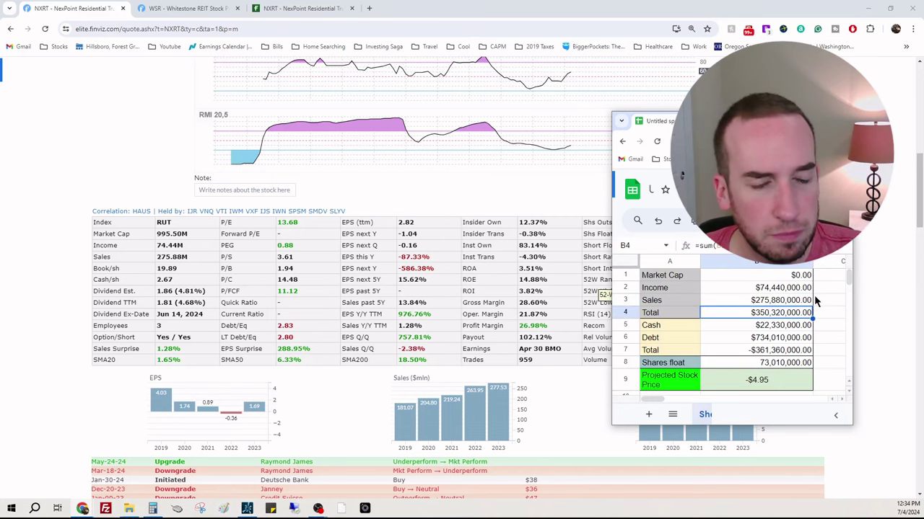
Step: From NXRT's quarterly balance sheet, enter cash $68,750,000 and debt $1,453,620,000 into the sheet
{"action": "scroll", "coordinate": [509, 309], "scroll_direction": "down", "scroll_amount": 10}
{"action": "scroll", "coordinate": [511, 312], "scroll_direction": "down", "scroll_amount": 5}
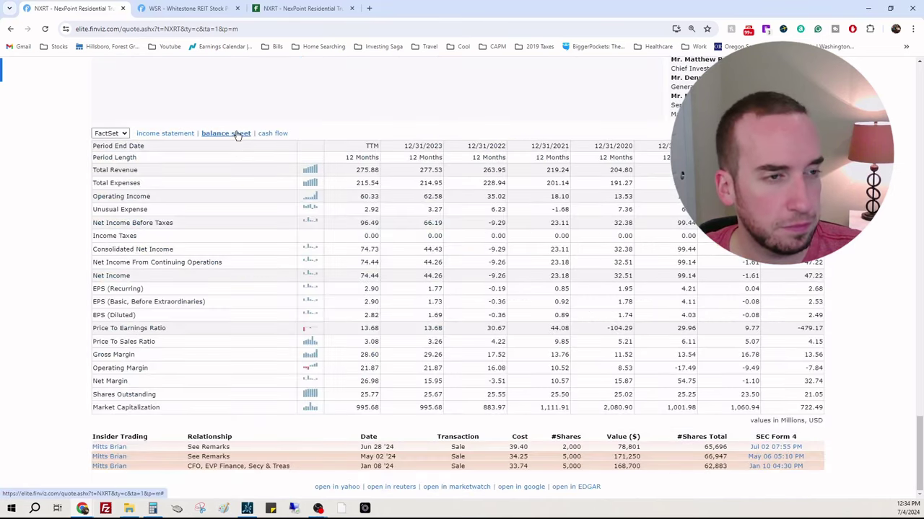
{"action": "left_click", "coordinate": [226, 133]}
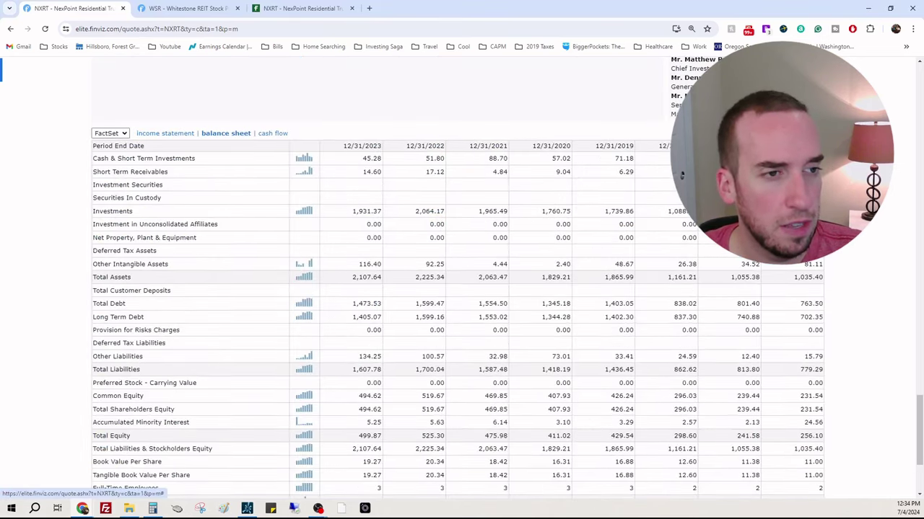
{"action": "left_click", "coordinate": [794, 134]}
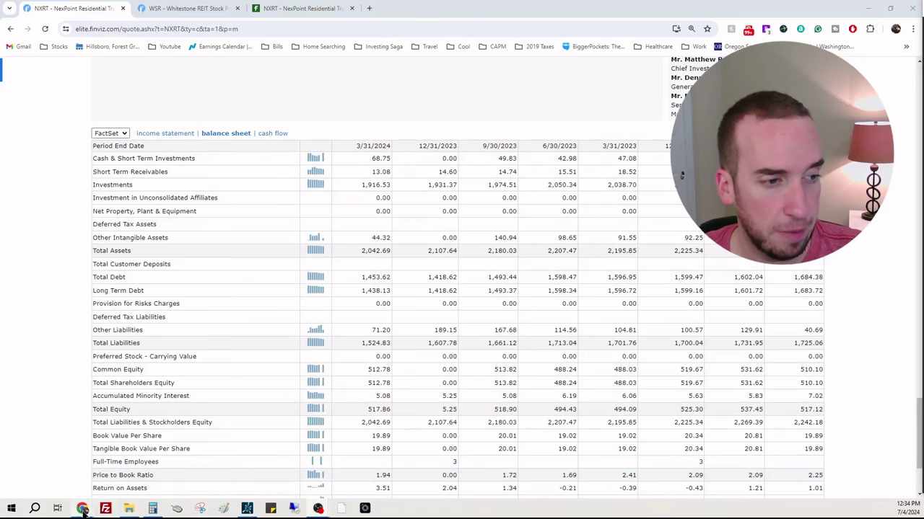
{"action": "mouse_move", "coordinate": [82, 510]}
{"action": "left_click", "coordinate": [130, 469]}
{"action": "left_click", "coordinate": [761, 328]}
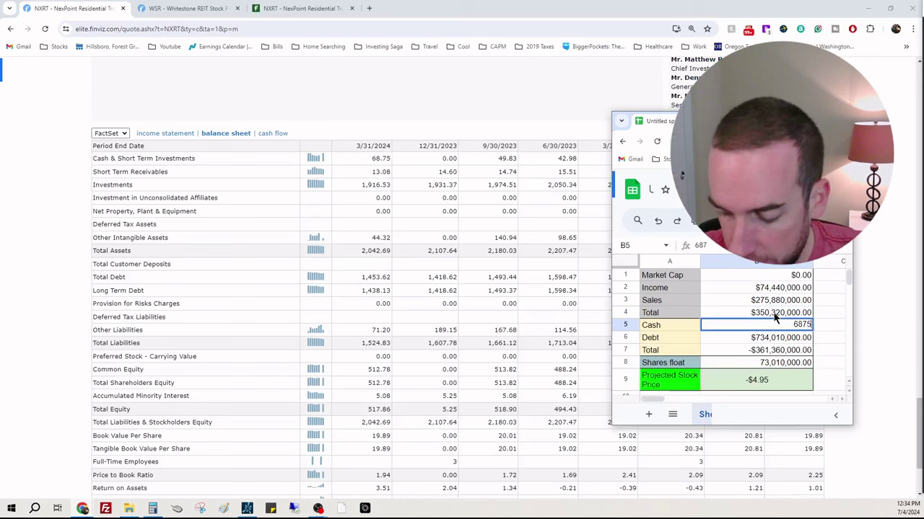
{"action": "key", "text": "Return"}
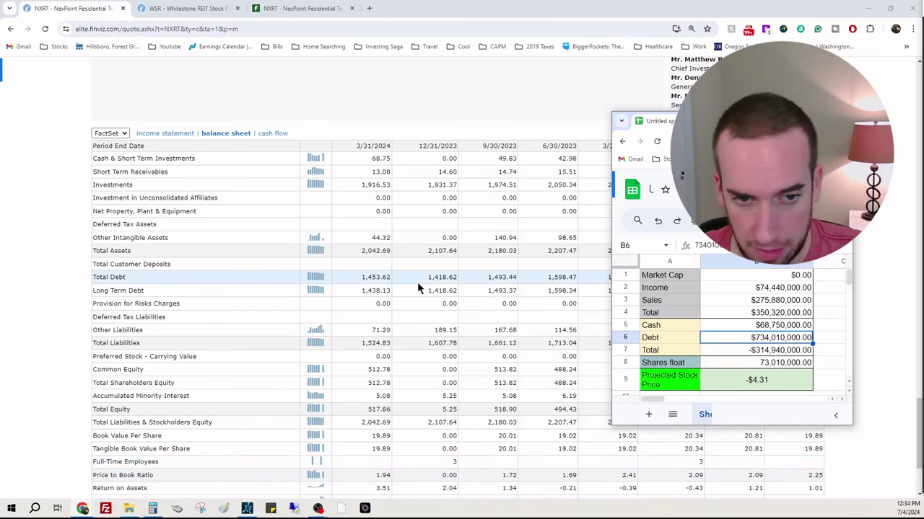
{"action": "type", "text": "1453620000"}
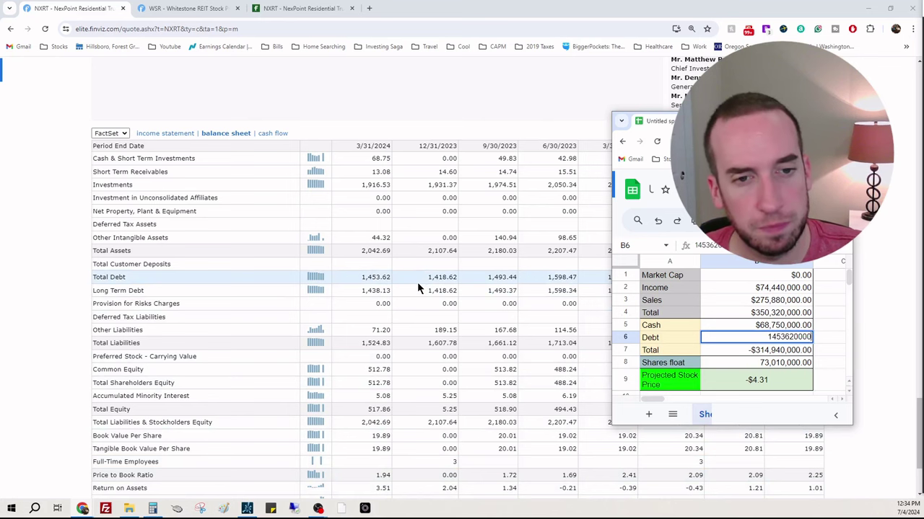
{"action": "key", "text": "Return"}
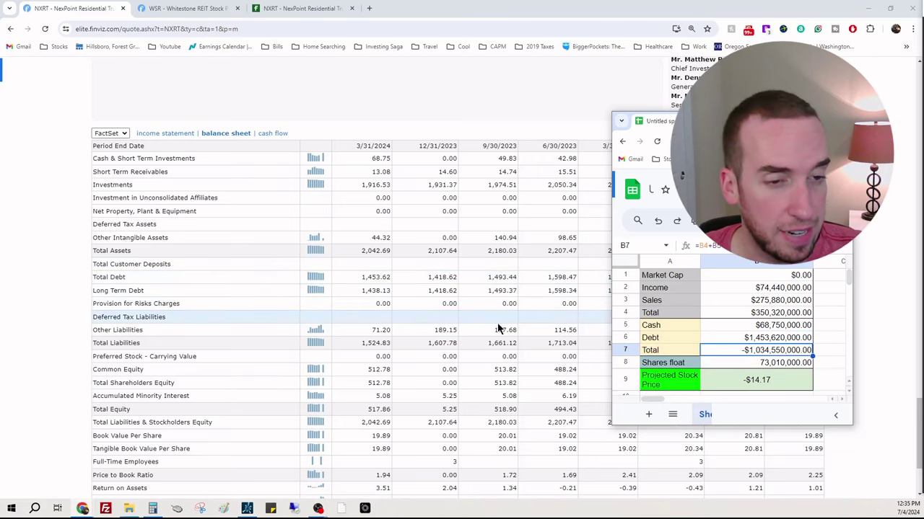
Step: Enter shares float 22,590,000 and market cap $995,500,000, projecting -$1.73 per share
{"action": "scroll", "coordinate": [509, 346], "scroll_direction": "up", "scroll_amount": 2}
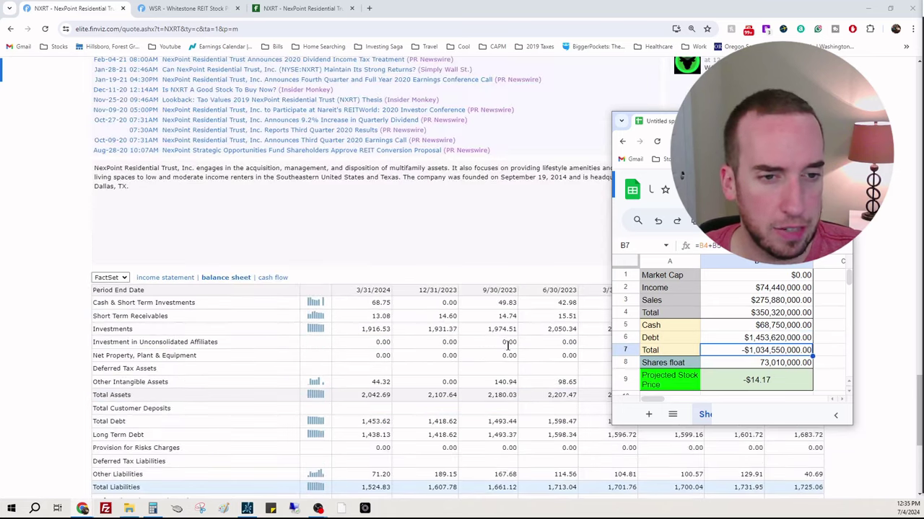
{"action": "scroll", "coordinate": [509, 346], "scroll_direction": "up", "scroll_amount": 15}
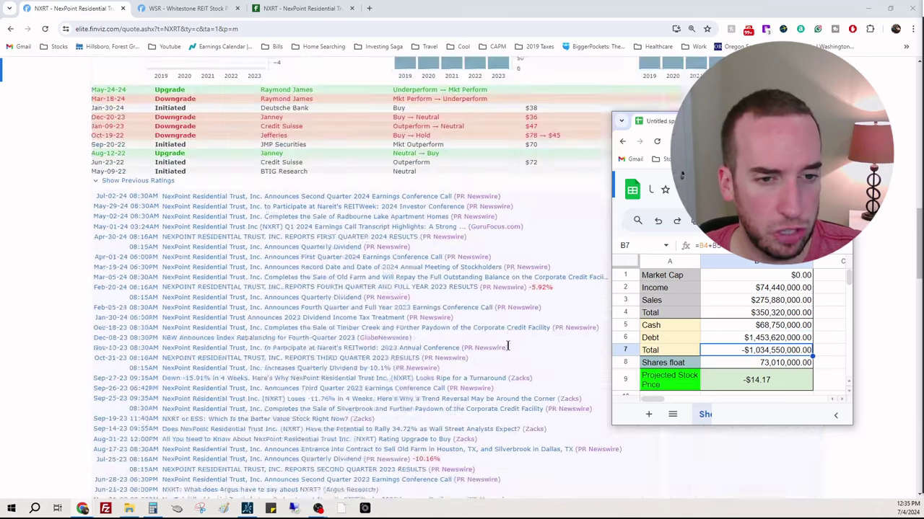
{"action": "scroll", "coordinate": [517, 329], "scroll_direction": "up", "scroll_amount": 2}
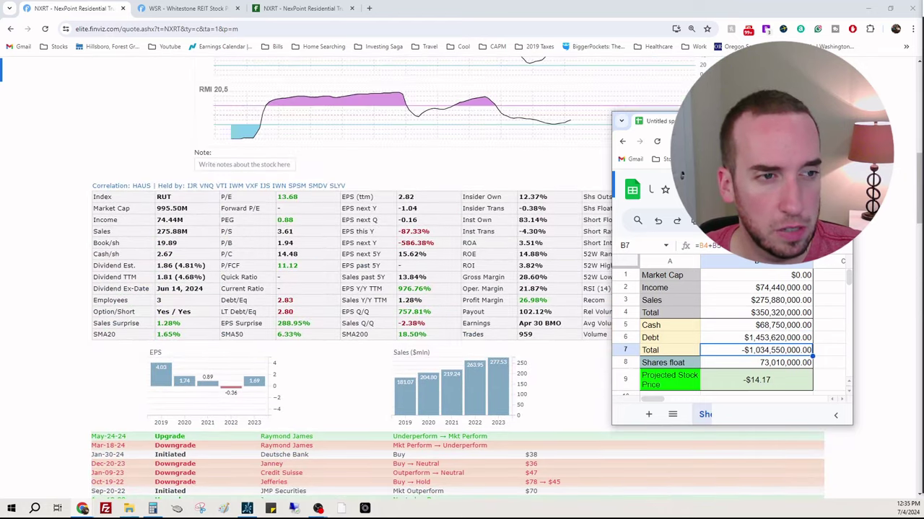
{"action": "left_click_drag", "start_coordinate": [707, 121], "coordinate": [415, 136]}
{"action": "left_click", "coordinate": [500, 380]}
{"action": "type", "text": "22"}
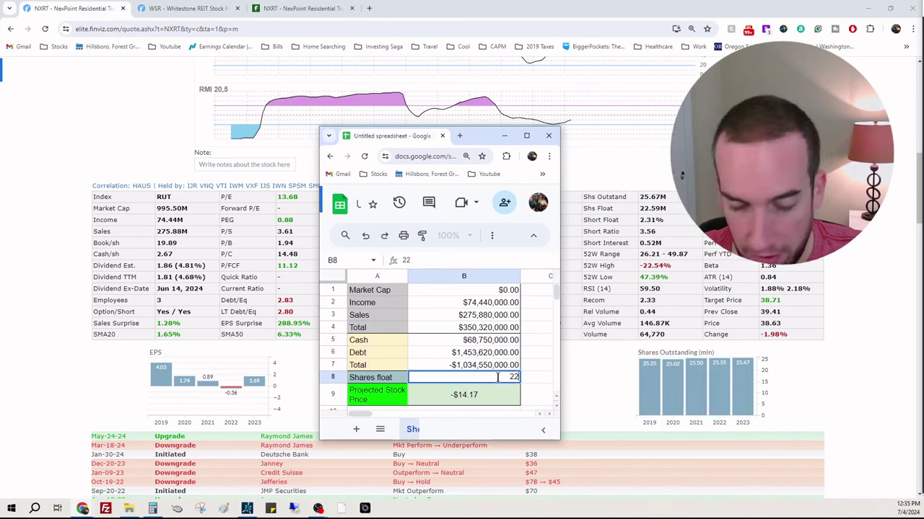
{"action": "type", "text": "900000"}
{"action": "key", "text": "Return"}
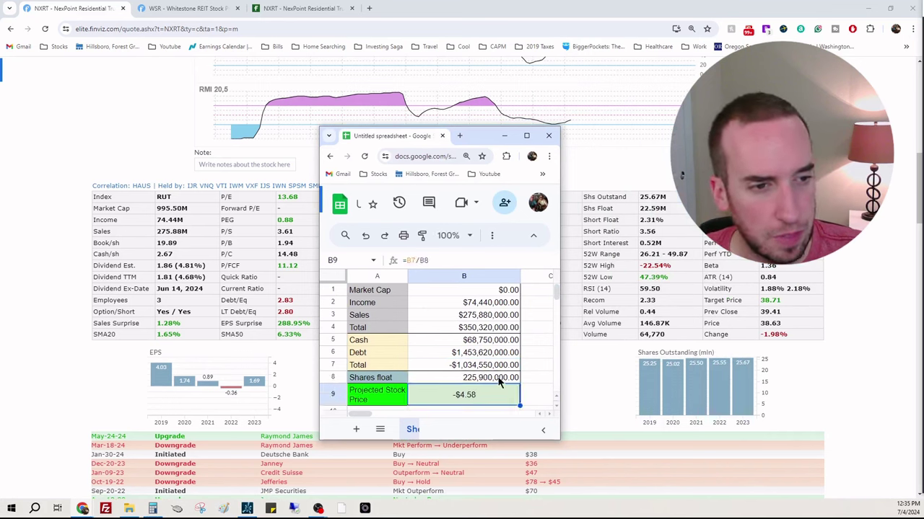
{"action": "left_click", "coordinate": [499, 381]}
{"action": "type", "text": "22590000"}
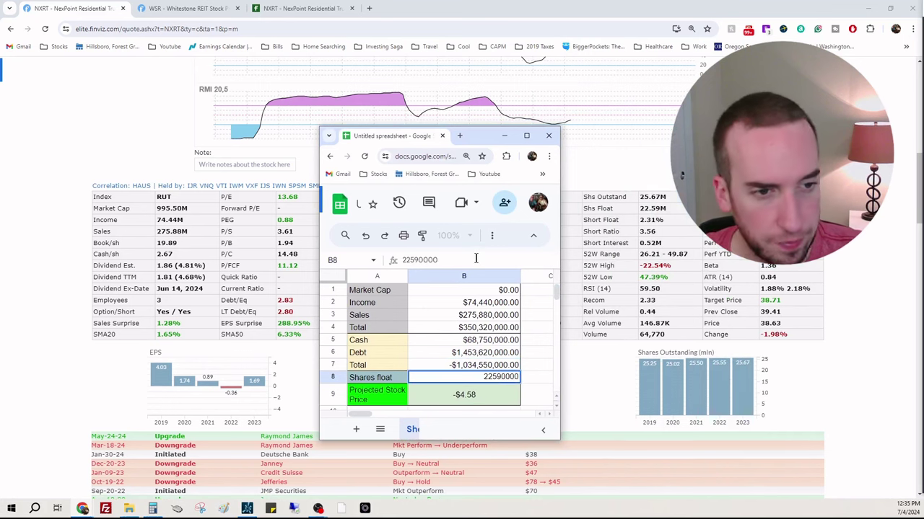
{"action": "key", "text": "Return"}
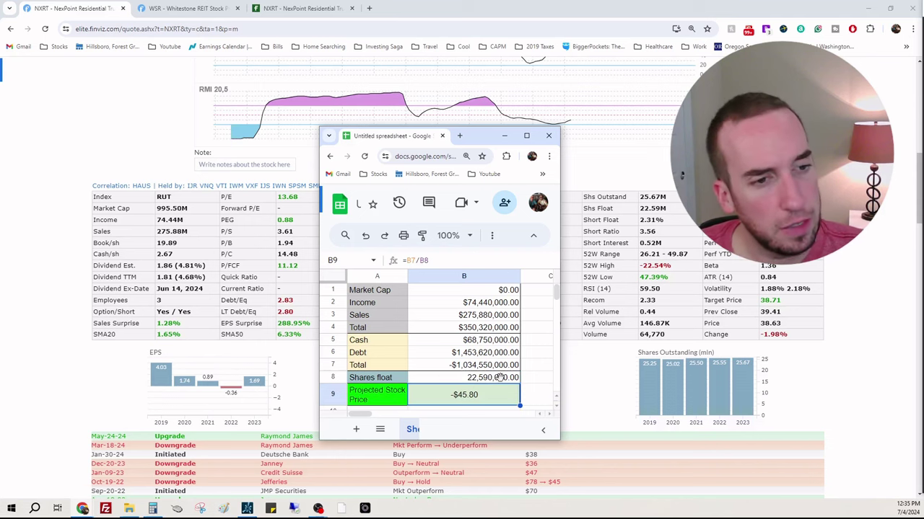
{"action": "left_click", "coordinate": [491, 289]}
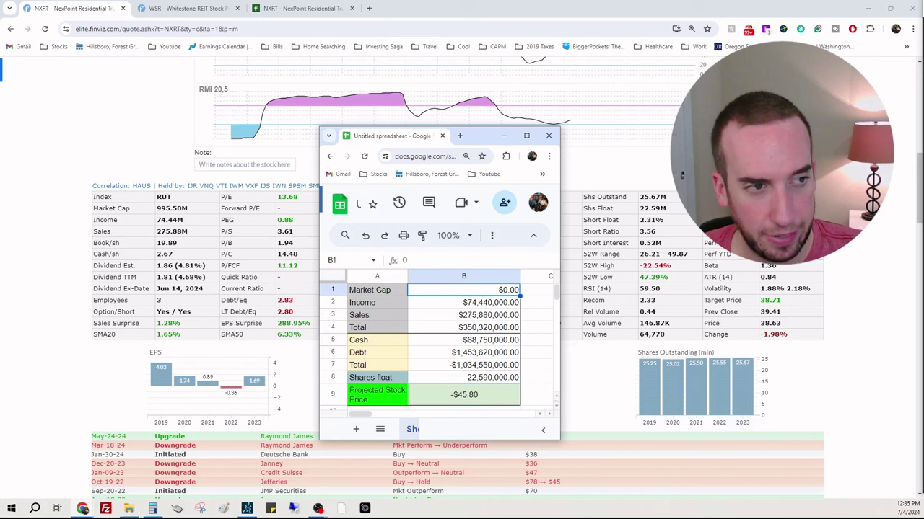
{"action": "type", "text": "99"}
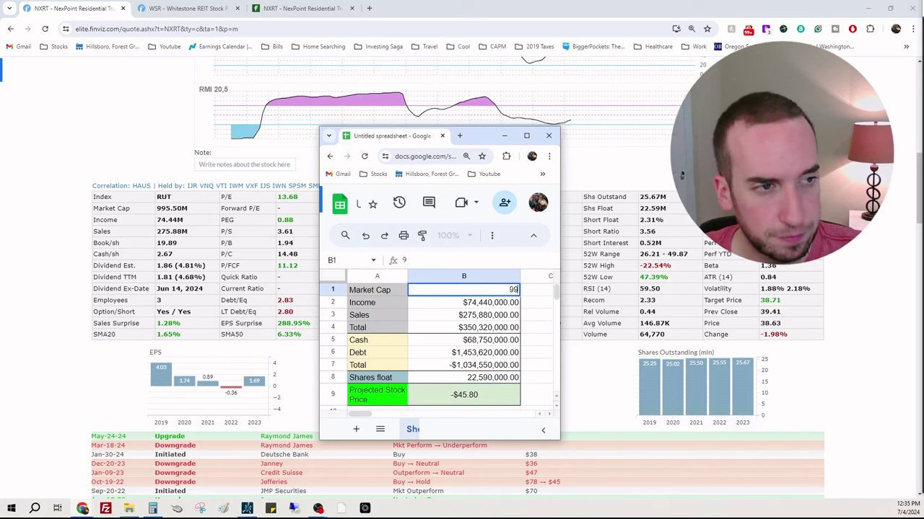
{"action": "type", "text": "5,500,000"}
{"action": "key", "text": "Return"}
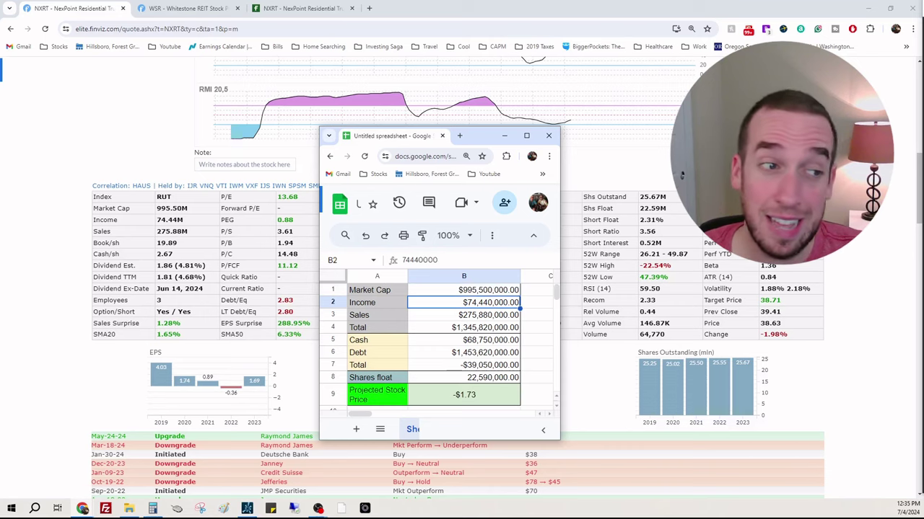
Step: Bring Finviz's NXRT quote forward and scroll through its stats table, news list and balance sheet
{"action": "left_click", "coordinate": [682, 174]}
{"action": "scroll", "coordinate": [682, 174], "scroll_direction": "down", "scroll_amount": 20}
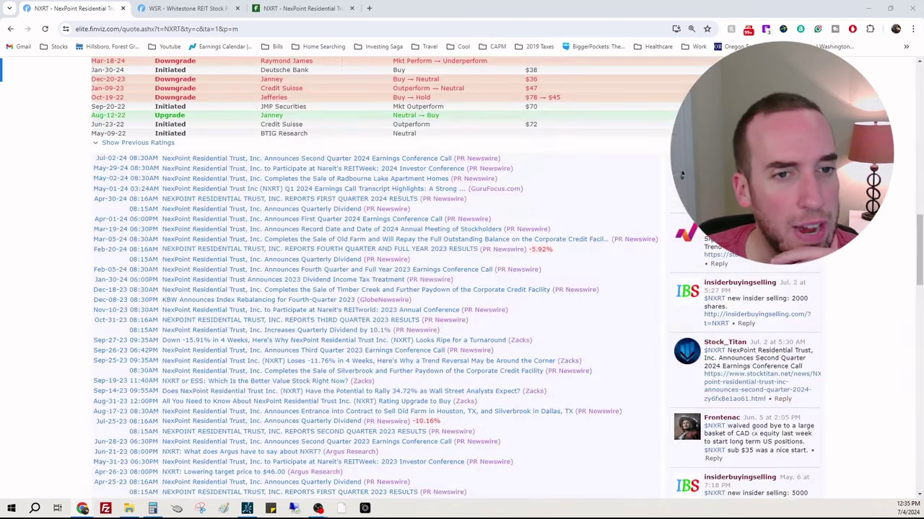
{"action": "scroll", "coordinate": [798, 323], "scroll_direction": "down", "scroll_amount": 2}
{"action": "scroll", "coordinate": [797, 322], "scroll_direction": "up", "scroll_amount": 2}
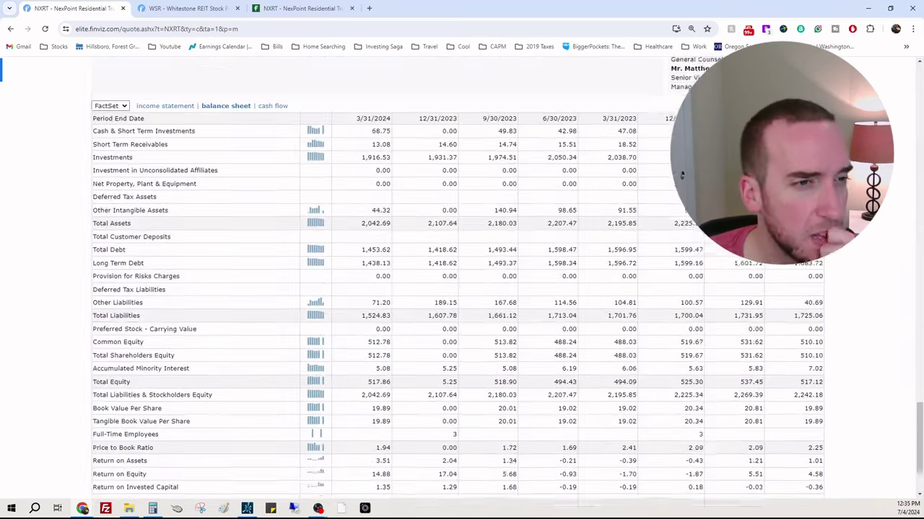
{"action": "scroll", "coordinate": [797, 322], "scroll_direction": "up", "scroll_amount": 15}
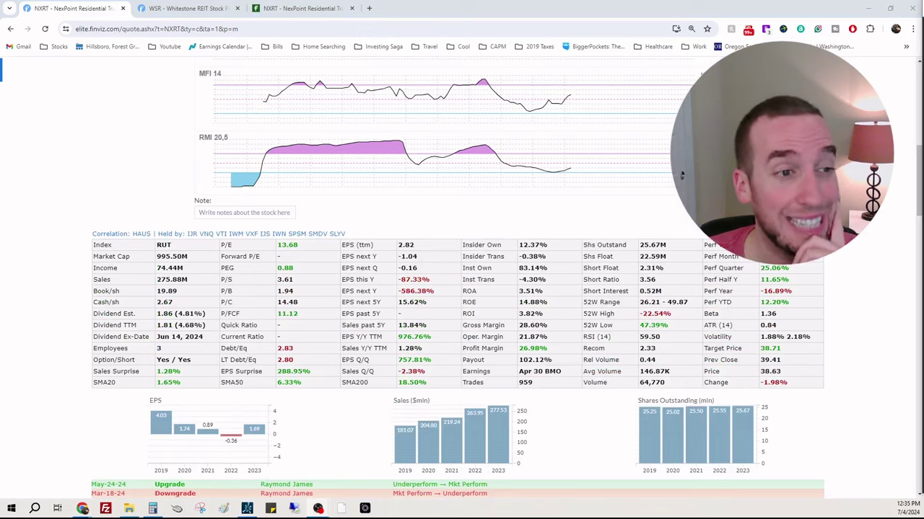
{"action": "scroll", "coordinate": [887, 223], "scroll_direction": "down", "scroll_amount": 6}
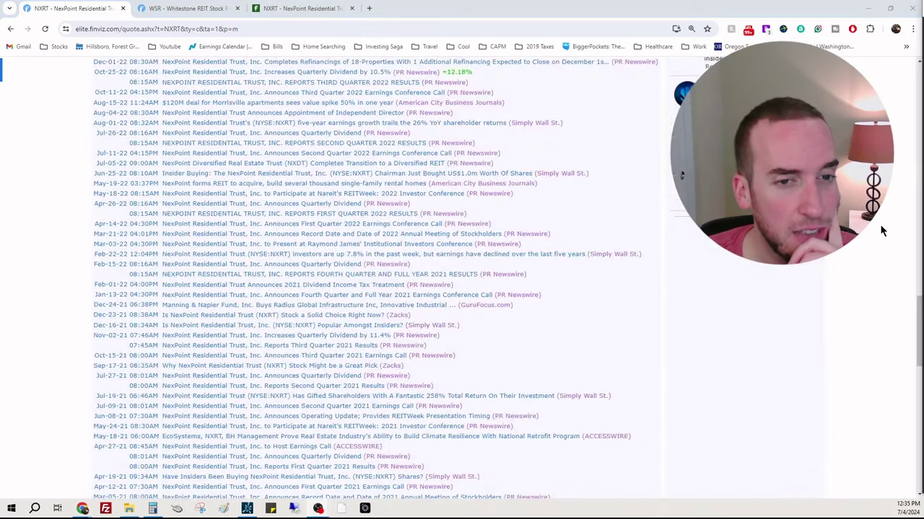
{"action": "scroll", "coordinate": [758, 216], "scroll_direction": "up", "scroll_amount": 3}
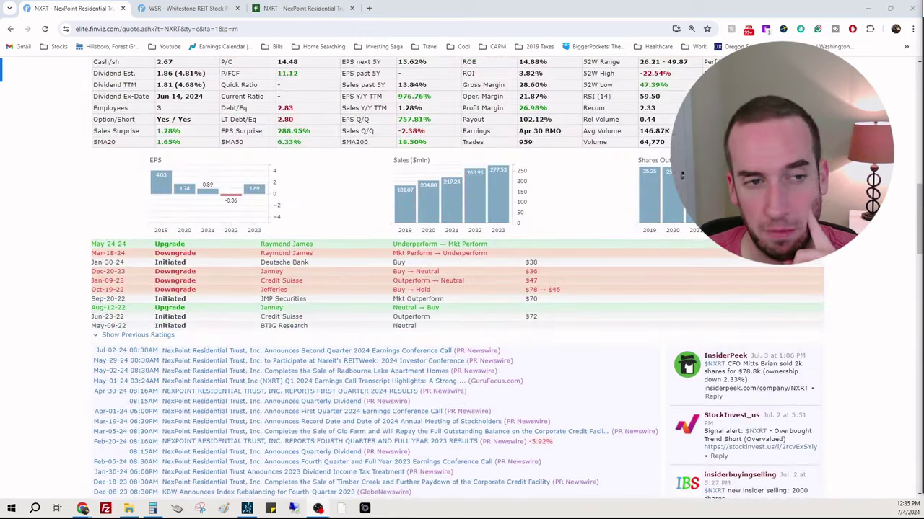
{"action": "scroll", "coordinate": [621, 244], "scroll_direction": "up", "scroll_amount": 2}
{"action": "scroll", "coordinate": [621, 253], "scroll_direction": "down", "scroll_amount": 10}
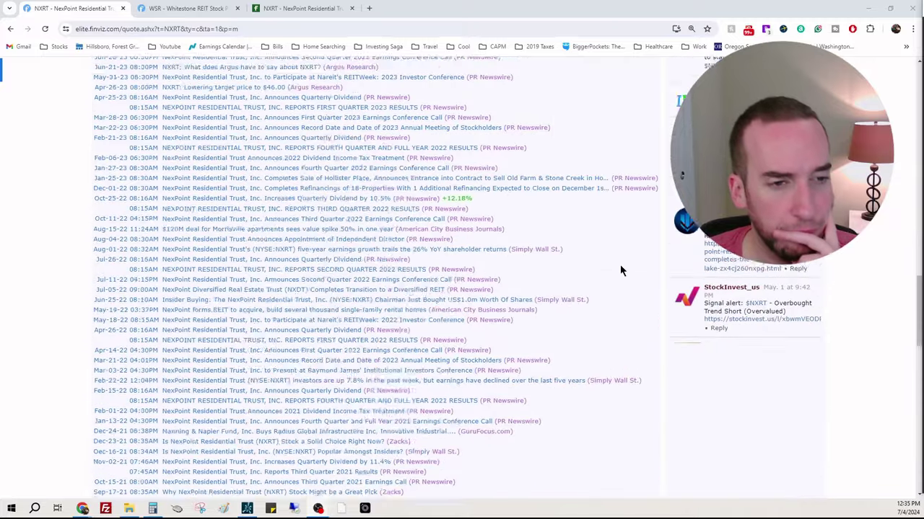
{"action": "scroll", "coordinate": [619, 265], "scroll_direction": "down", "scroll_amount": 8}
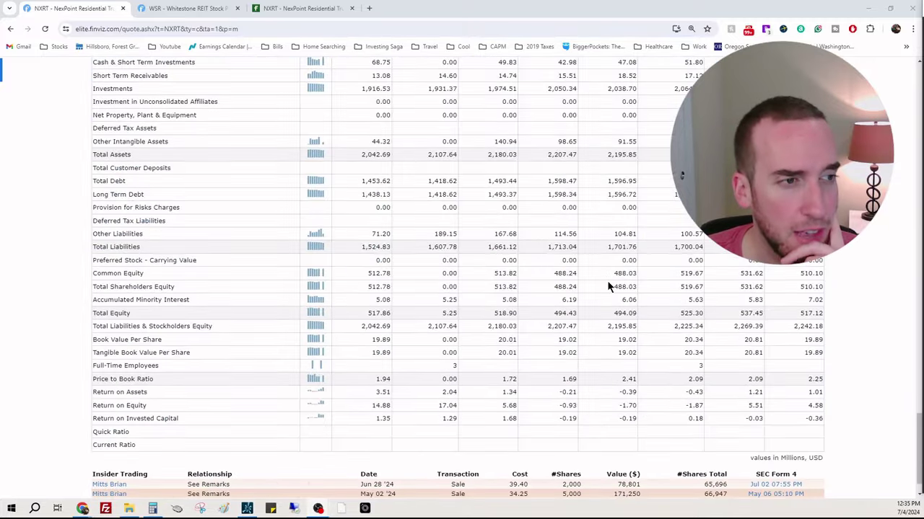
{"action": "scroll", "coordinate": [609, 286], "scroll_direction": "up", "scroll_amount": 1}
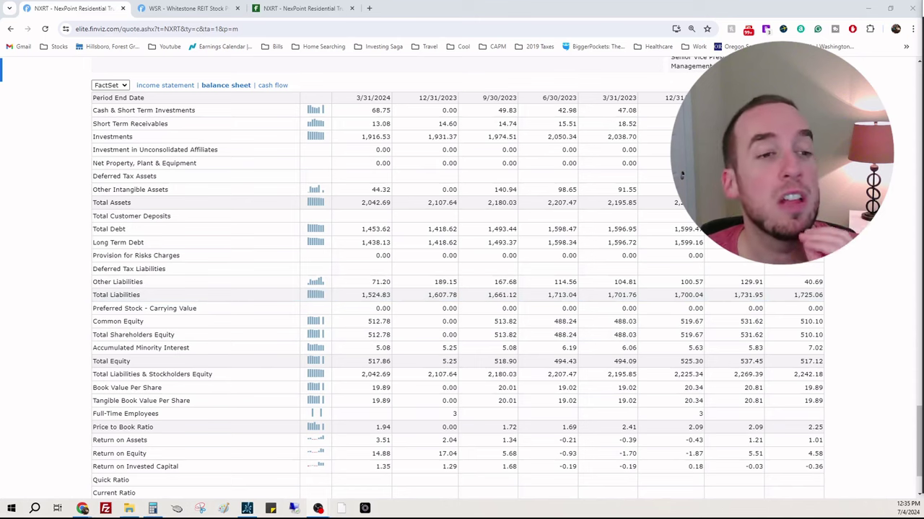
{"action": "scroll", "coordinate": [850, 354], "scroll_direction": "down", "scroll_amount": 2}
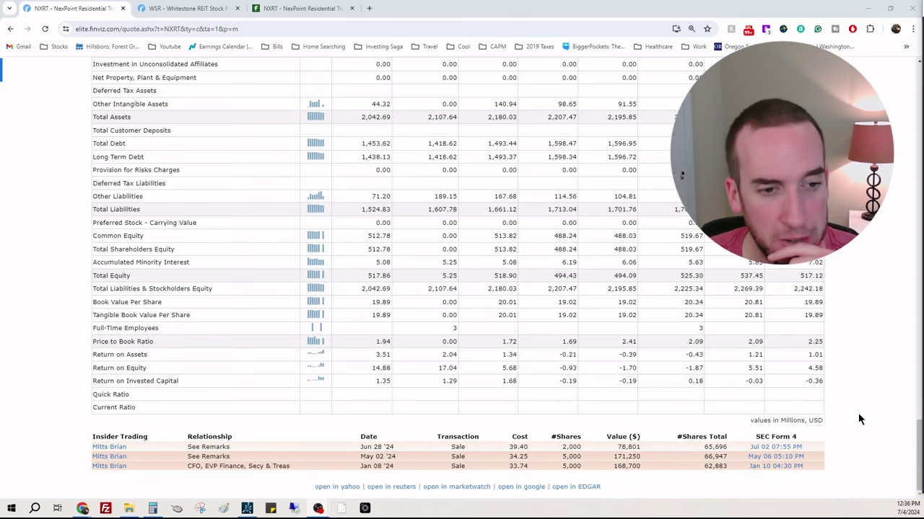
{"action": "scroll", "coordinate": [837, 401], "scroll_direction": "up", "scroll_amount": 1}
{"action": "scroll", "coordinate": [846, 408], "scroll_direction": "up", "scroll_amount": 2}
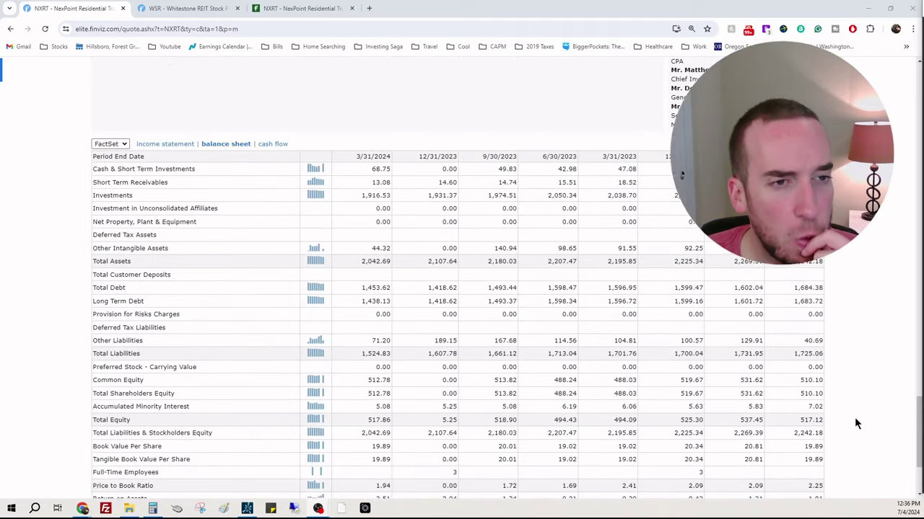
{"action": "scroll", "coordinate": [854, 417], "scroll_direction": "up", "scroll_amount": 10}
{"action": "scroll", "coordinate": [868, 416], "scroll_direction": "up", "scroll_amount": 10}
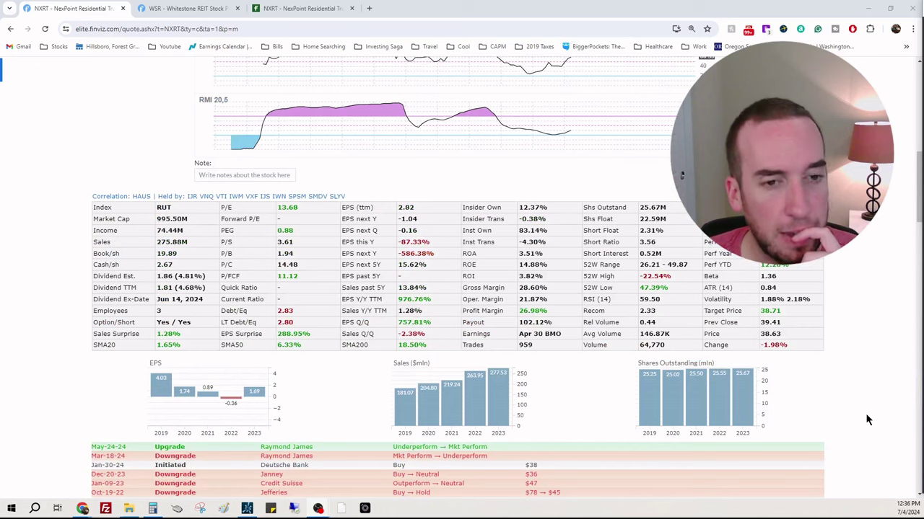
{"action": "scroll", "coordinate": [867, 419], "scroll_direction": "up", "scroll_amount": 1}
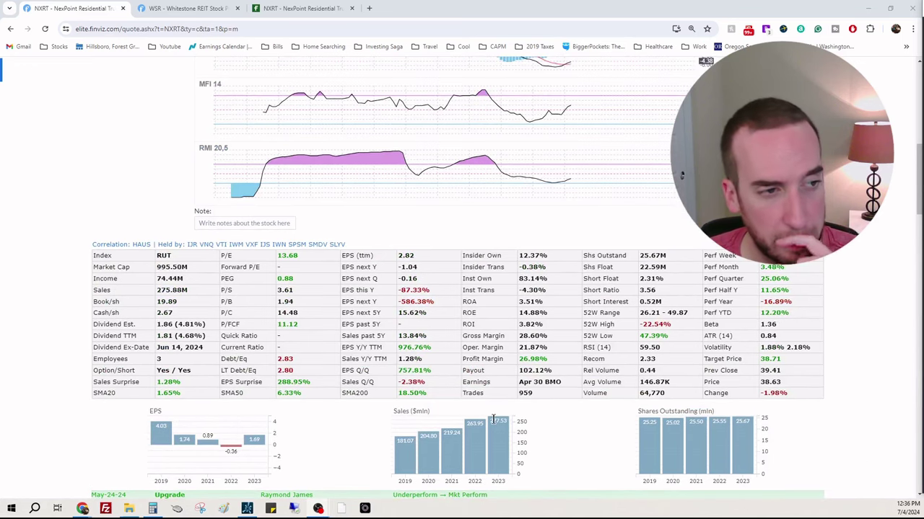
{"action": "scroll", "coordinate": [859, 362], "scroll_direction": "up", "scroll_amount": 10}
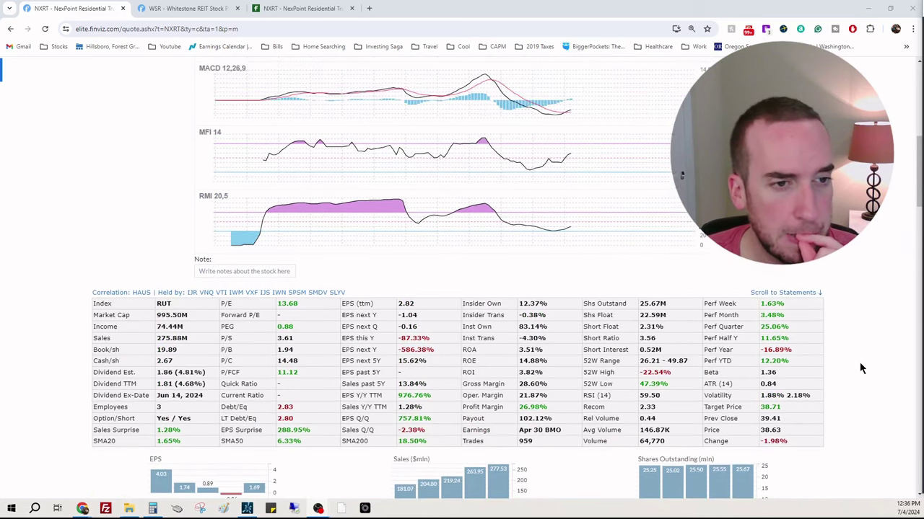
Step: Review NXRT's Finviz stats, news and quarterly income statement, ending on the monthly chart at 38.63
{"action": "left_click", "coordinate": [309, 9]}
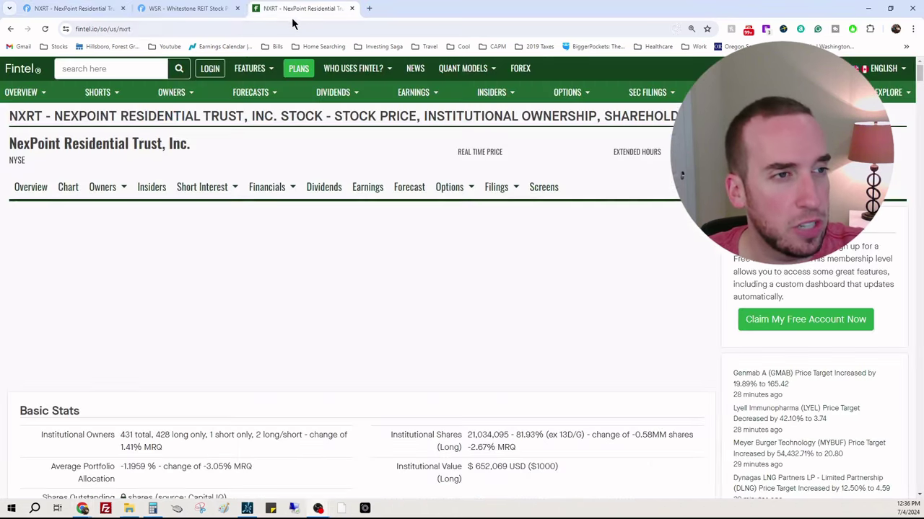
{"action": "double_click", "coordinate": [286, 28]}
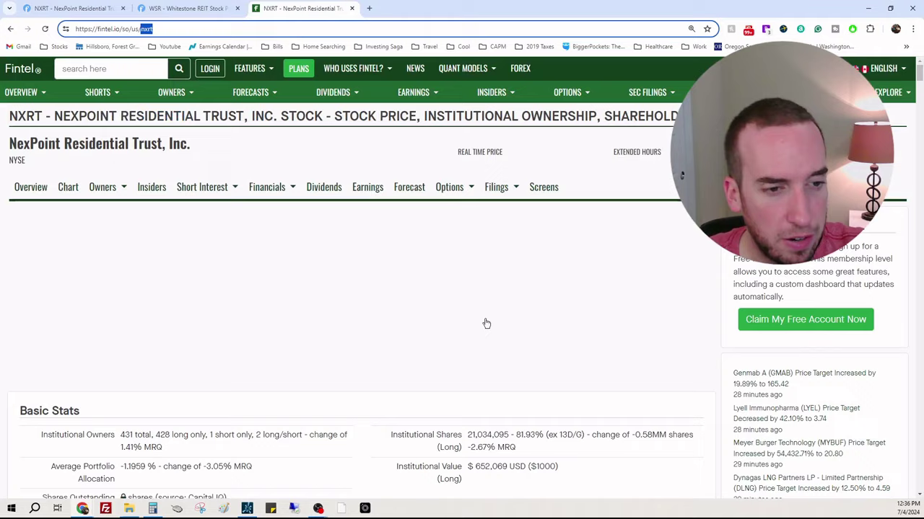
{"action": "left_click", "coordinate": [72, 8]}
{"action": "scroll", "coordinate": [690, 248], "scroll_direction": "down", "scroll_amount": 10}
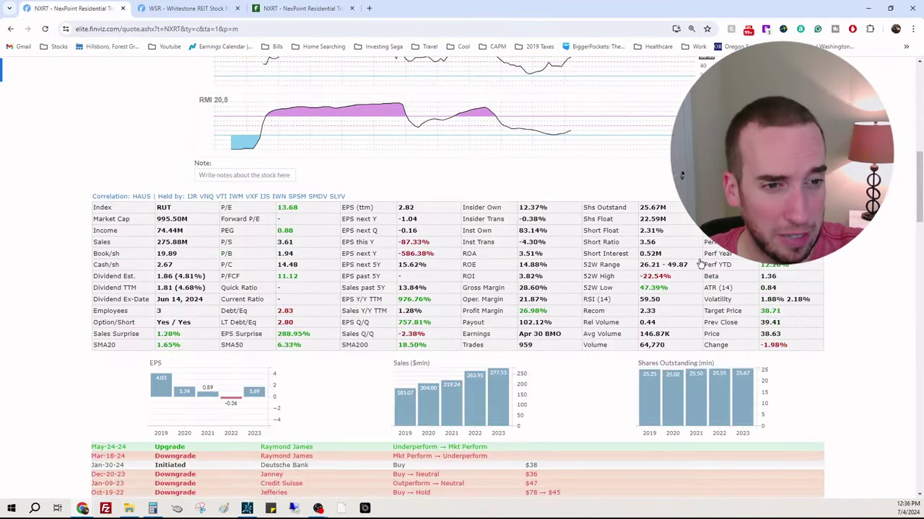
{"action": "scroll", "coordinate": [550, 236], "scroll_direction": "down", "scroll_amount": 15}
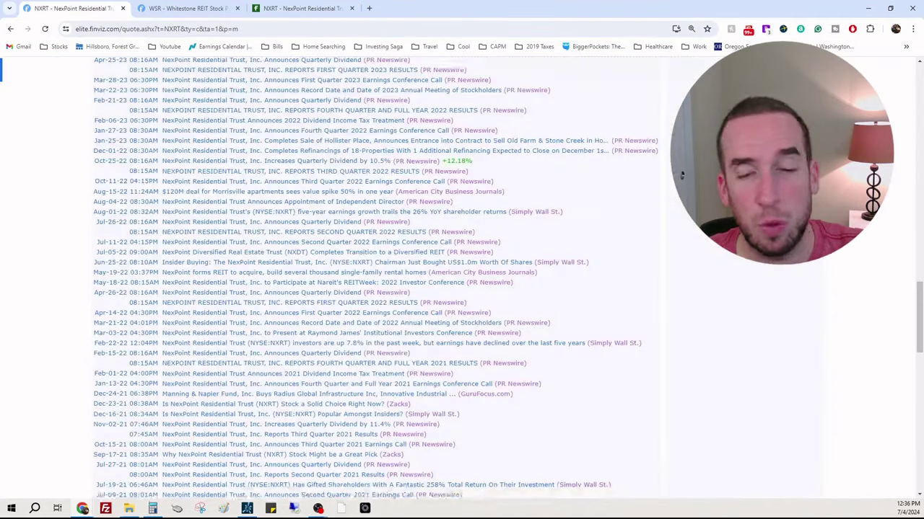
{"action": "scroll", "coordinate": [681, 175], "scroll_direction": "down", "scroll_amount": 3}
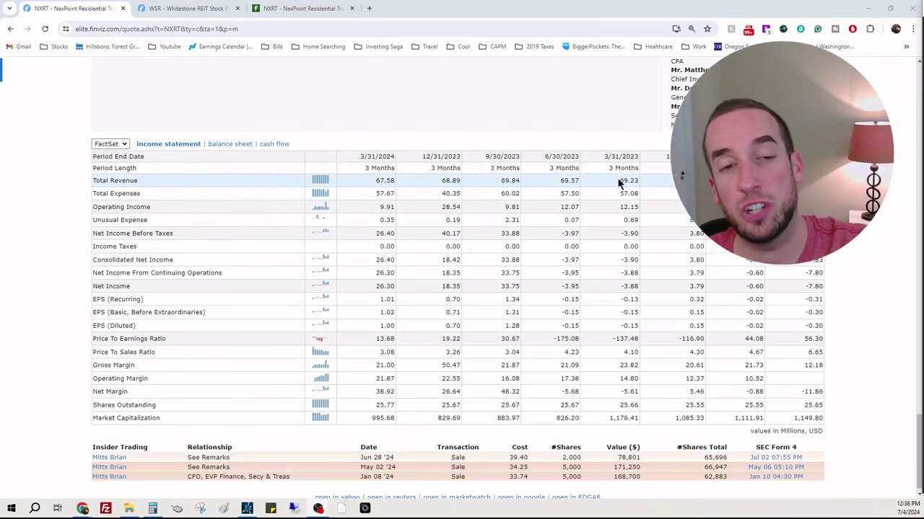
{"action": "scroll", "coordinate": [898, 367], "scroll_direction": "up", "scroll_amount": 10}
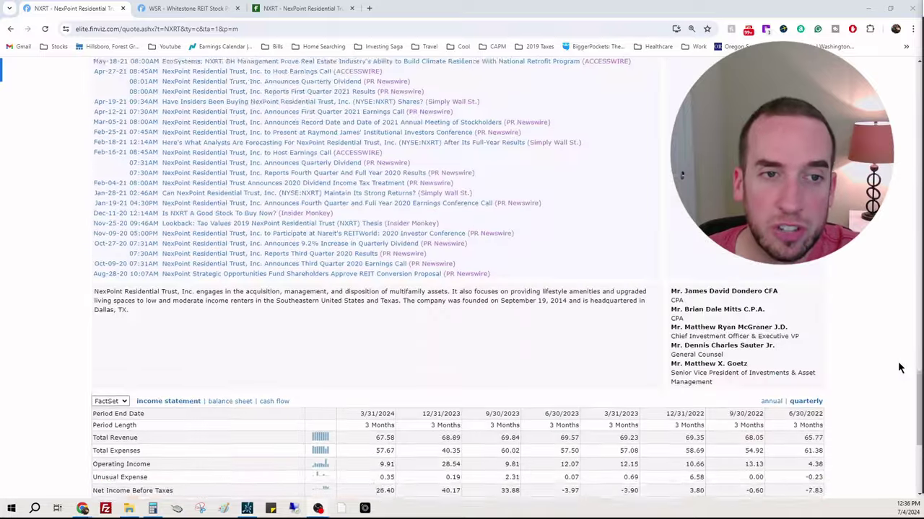
{"action": "scroll", "coordinate": [871, 365], "scroll_direction": "down", "scroll_amount": 4}
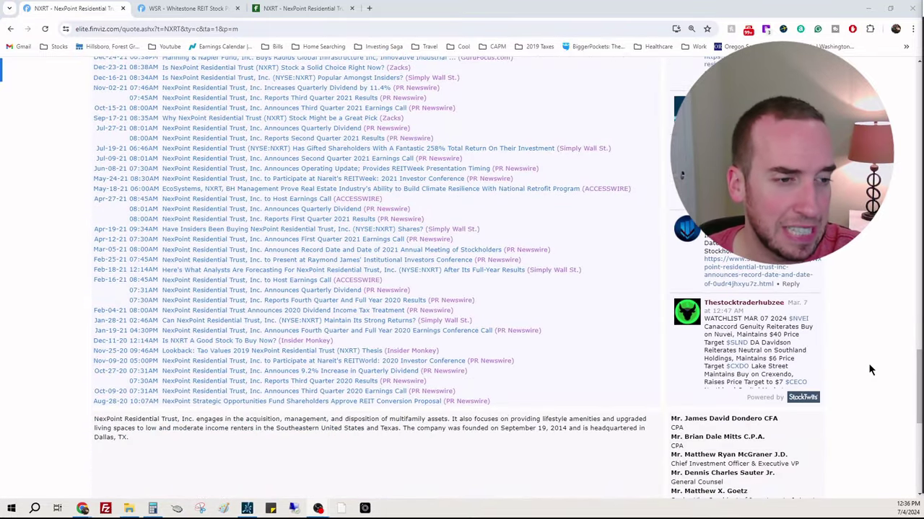
{"action": "scroll", "coordinate": [866, 373], "scroll_direction": "down", "scroll_amount": 1}
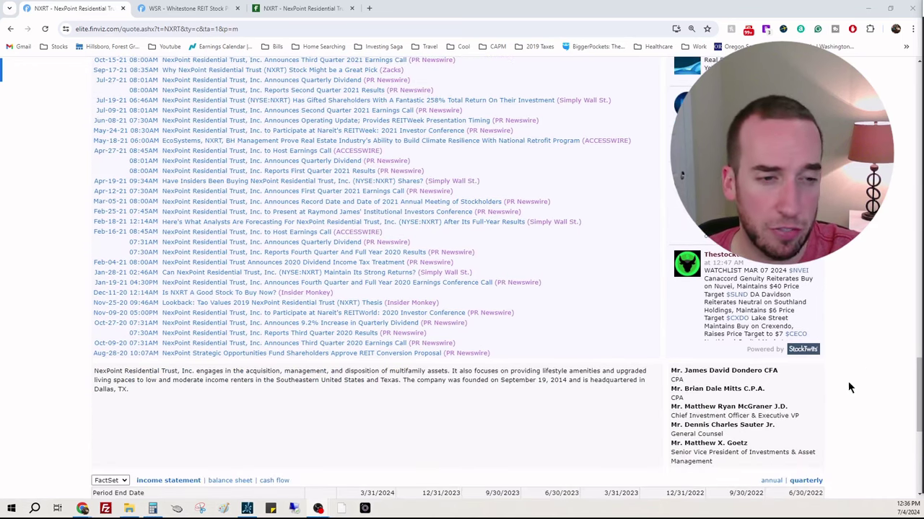
{"action": "scroll", "coordinate": [893, 391], "scroll_direction": "up", "scroll_amount": 15}
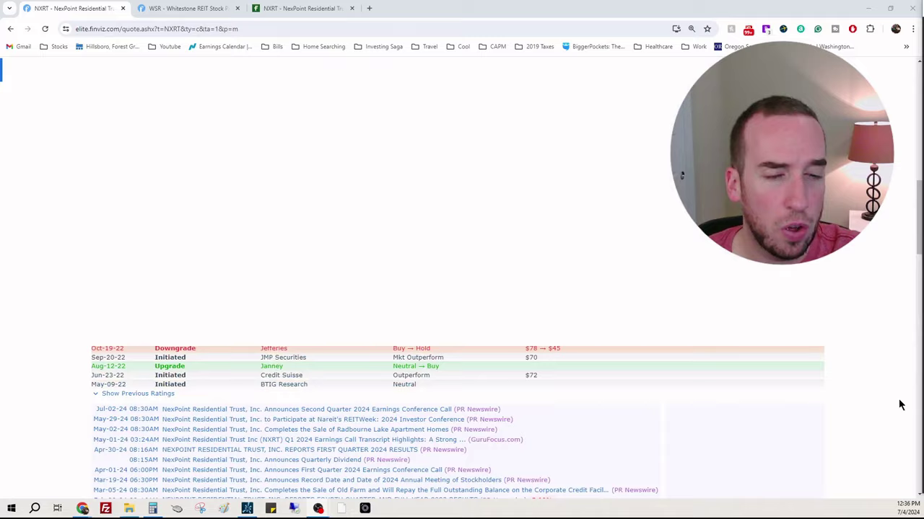
{"action": "scroll", "coordinate": [880, 391], "scroll_direction": "up", "scroll_amount": 2}
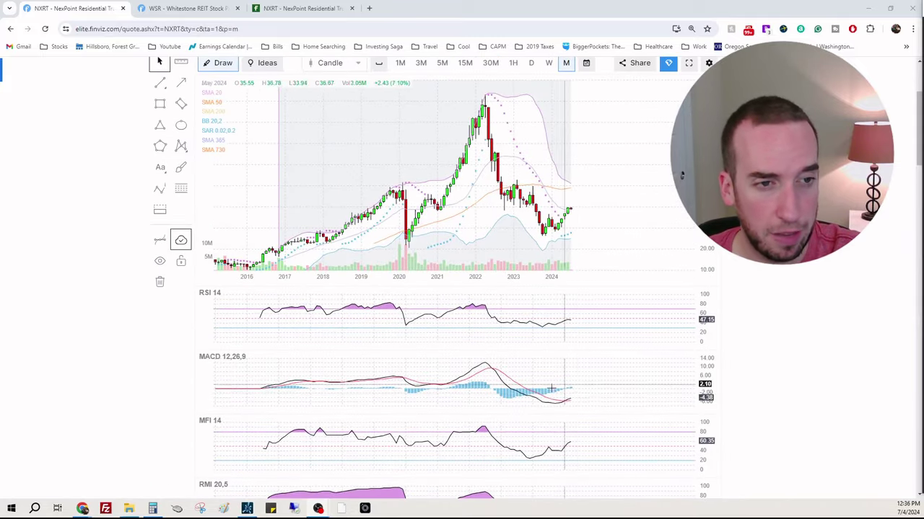
Step: Load the NXRT monthly chart in thinkorswim
{"action": "left_click", "coordinate": [247, 509]}
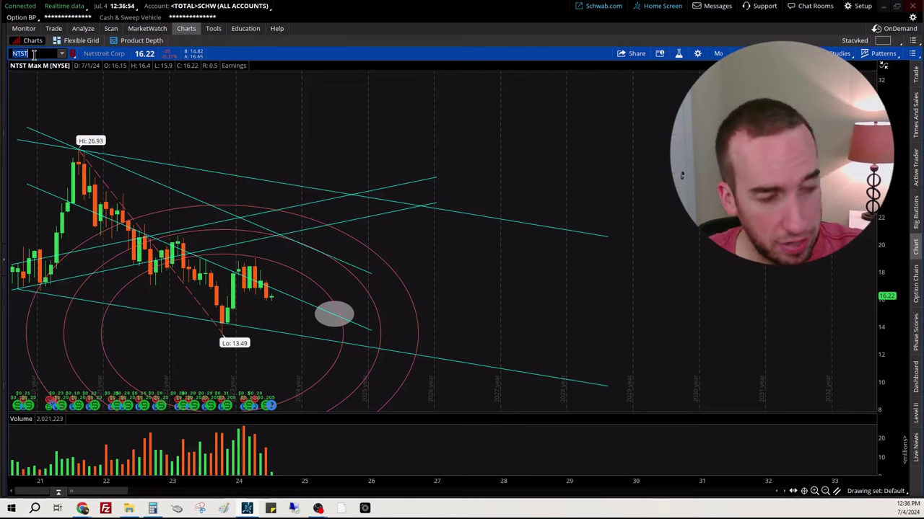
{"action": "left_click", "coordinate": [33, 54]}
{"action": "type", "text": "NXRT"}
{"action": "key", "text": "Return"}
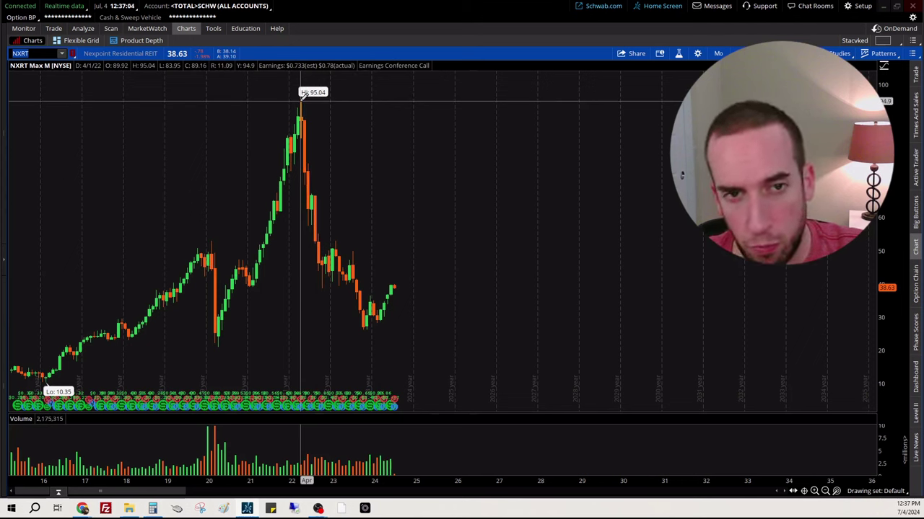
Step: Draw Fibonacci circles from NXRT's 95.04 high down to the late-2023 low, then select the Channel tool
{"action": "mouse_move", "coordinate": [300, 98]}
{"action": "left_mouse_down"}
{"action": "mouse_move", "coordinate": [309, 264]}
{"action": "mouse_move", "coordinate": [378, 329]}
{"action": "mouse_move", "coordinate": [373, 319]}
{"action": "mouse_move", "coordinate": [365, 327]}
{"action": "left_mouse_up"}
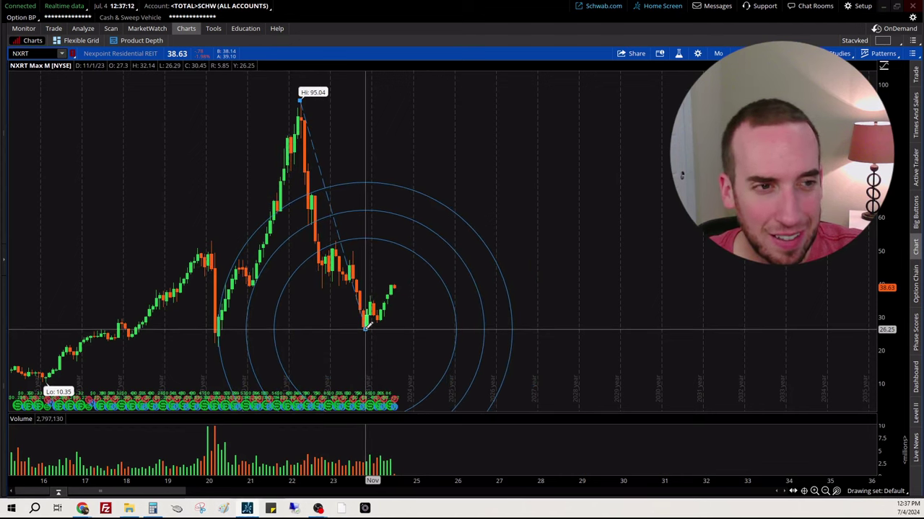
{"action": "left_click_drag", "start_coordinate": [365, 326], "coordinate": [366, 326]}
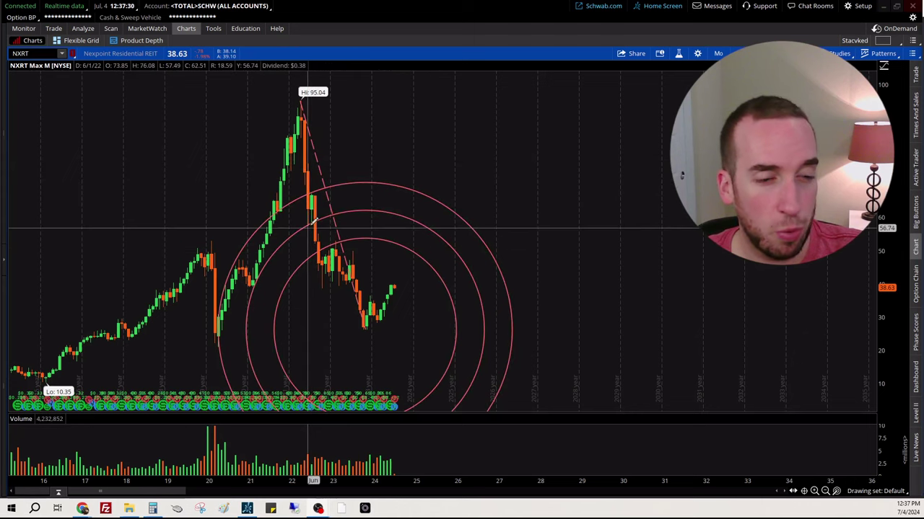
{"action": "right_click", "coordinate": [592, 182]}
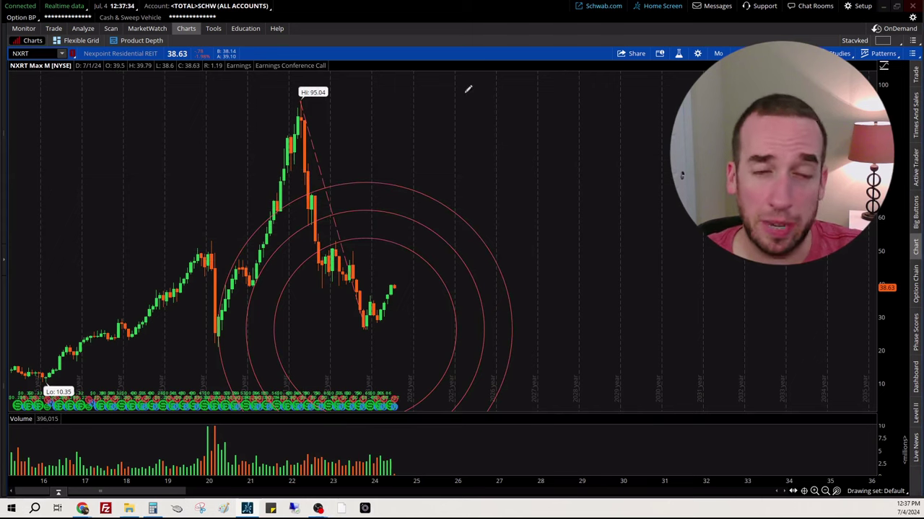
{"action": "right_click", "coordinate": [550, 172]}
{"action": "left_click", "coordinate": [577, 258]}
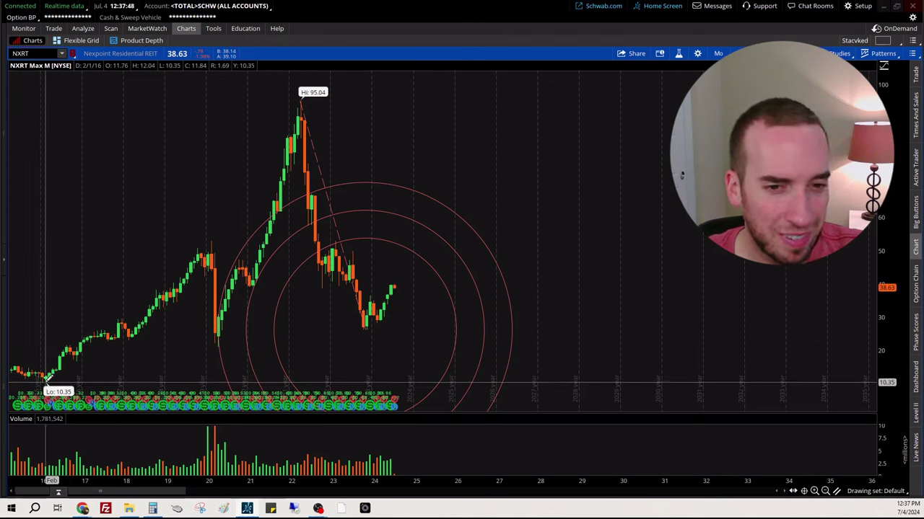
Step: Draw two rising channels from the 10.35 low, one along the earlier highs and one under the recent lows
{"action": "left_click", "coordinate": [44, 377]}
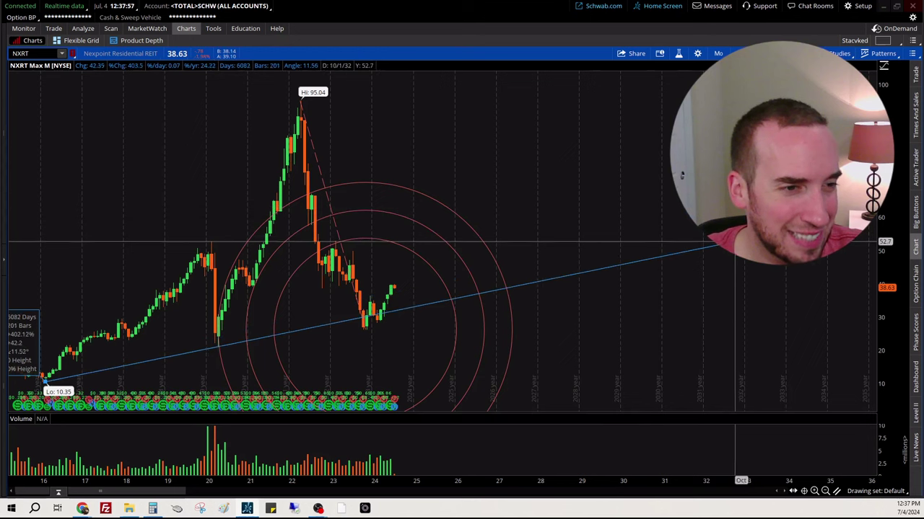
{"action": "left_click", "coordinate": [735, 242]}
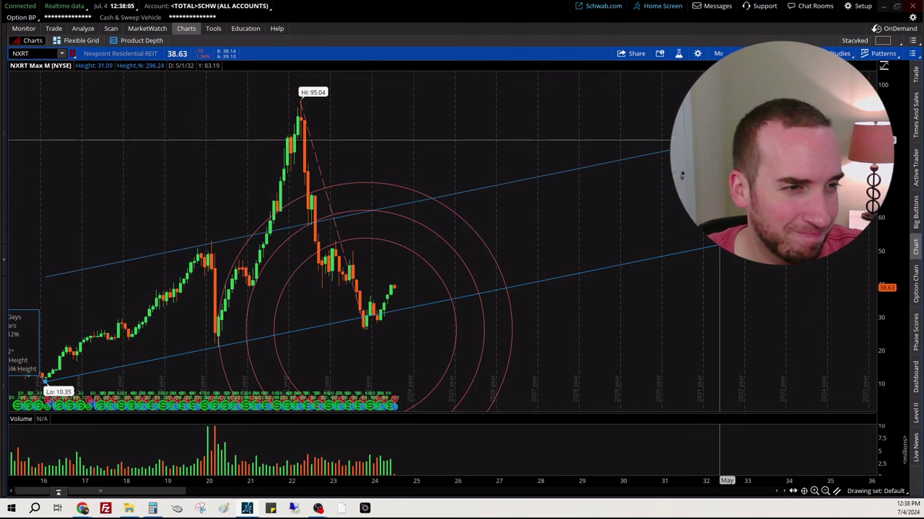
{"action": "left_click", "coordinate": [719, 142]}
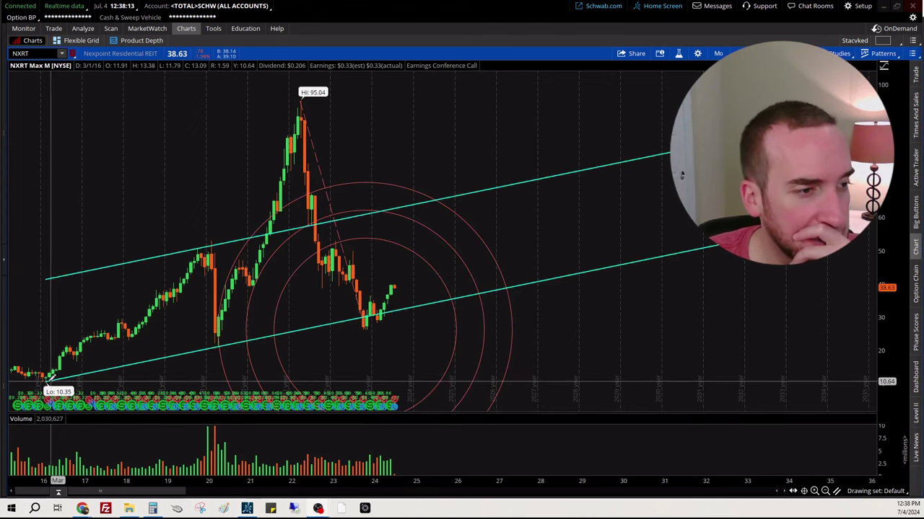
{"action": "left_click", "coordinate": [46, 377]}
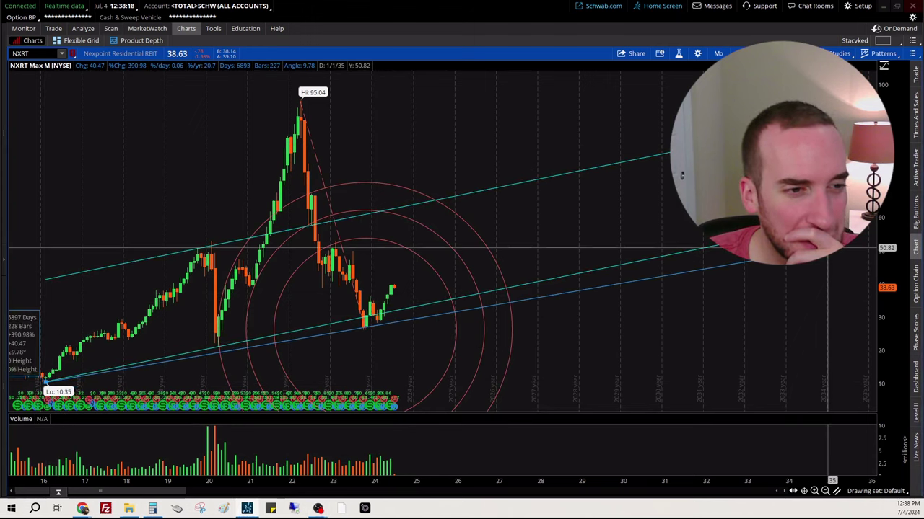
{"action": "left_click", "coordinate": [825, 238]}
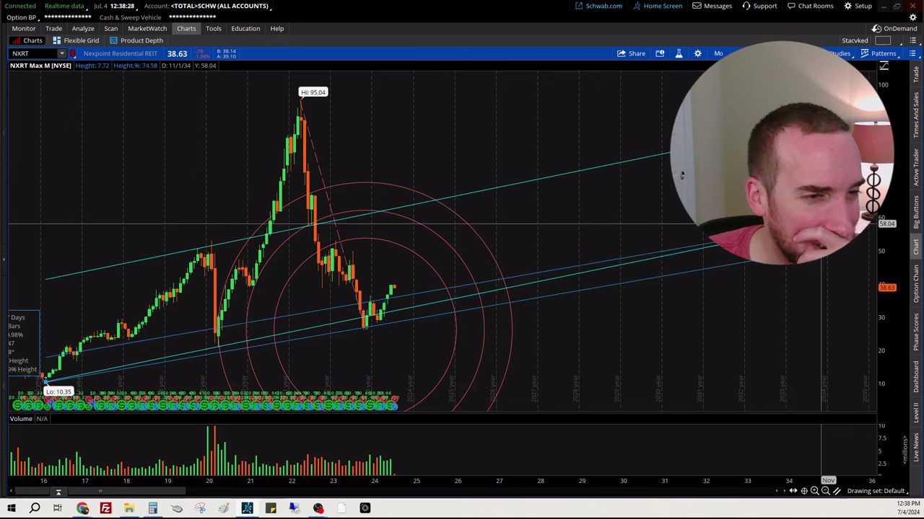
{"action": "left_click", "coordinate": [820, 224]}
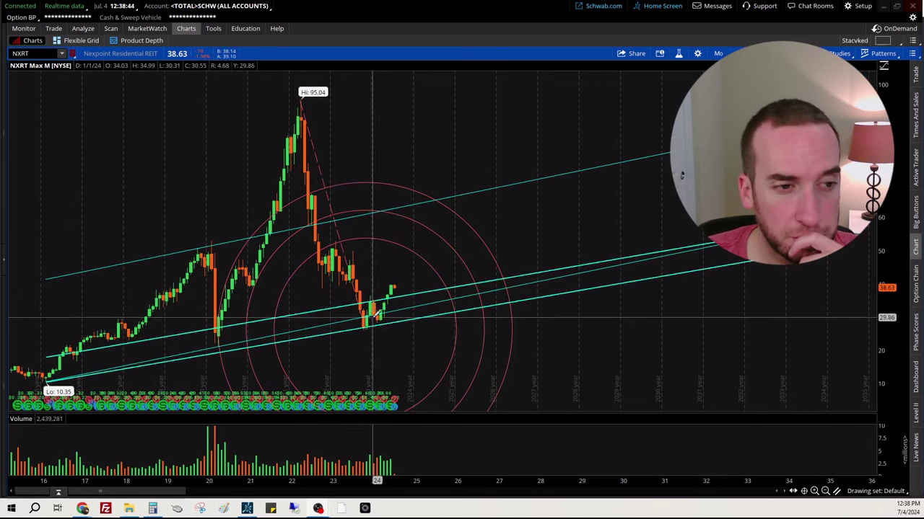
{"action": "left_click", "coordinate": [886, 7]}
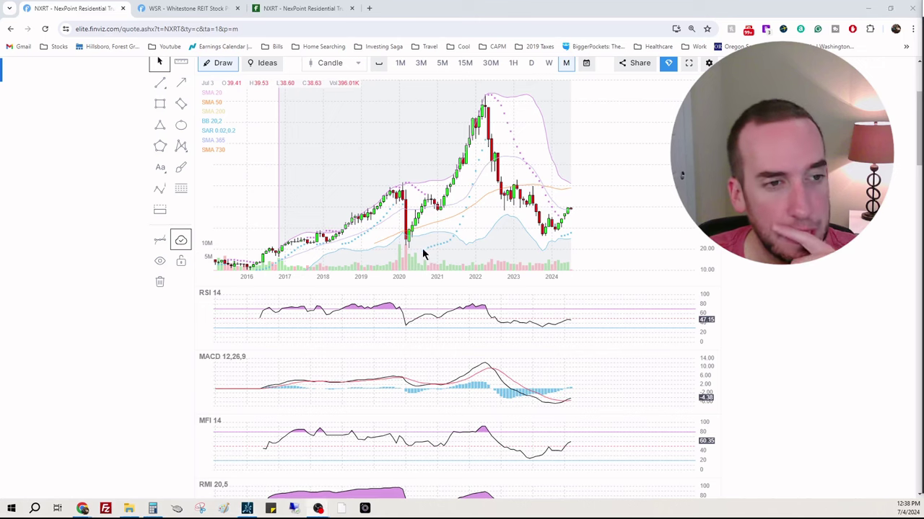
{"action": "scroll", "coordinate": [808, 263], "scroll_direction": "down", "scroll_amount": 5}
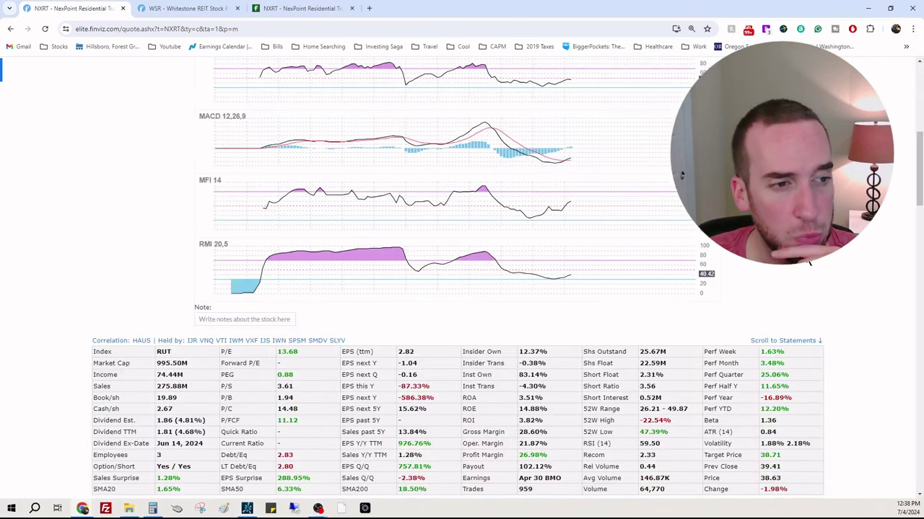
{"action": "left_click_drag", "start_coordinate": [296, 353], "coordinate": [280, 353]}
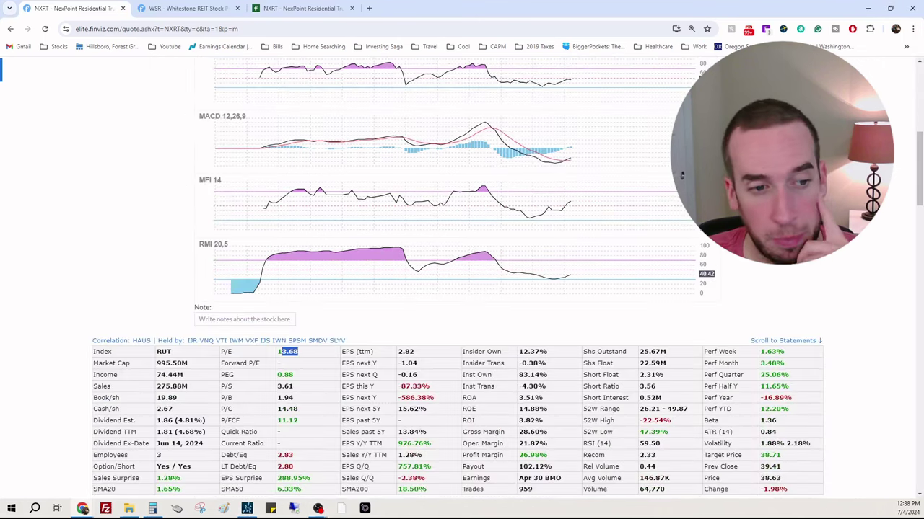
{"action": "scroll", "coordinate": [532, 296], "scroll_direction": "down", "scroll_amount": 2}
{"action": "left_click_drag", "start_coordinate": [548, 288], "coordinate": [523, 287]}
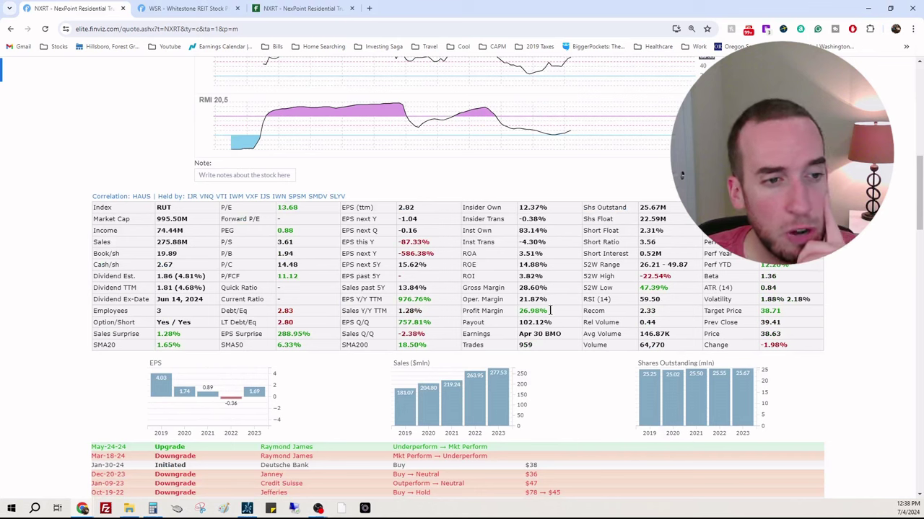
{"action": "left_click_drag", "start_coordinate": [566, 312], "coordinate": [518, 310]}
{"action": "left_click", "coordinate": [534, 323]}
{"action": "left_click_drag", "start_coordinate": [260, 208], "coordinate": [181, 219]}
{"action": "left_click", "coordinate": [199, 228]}
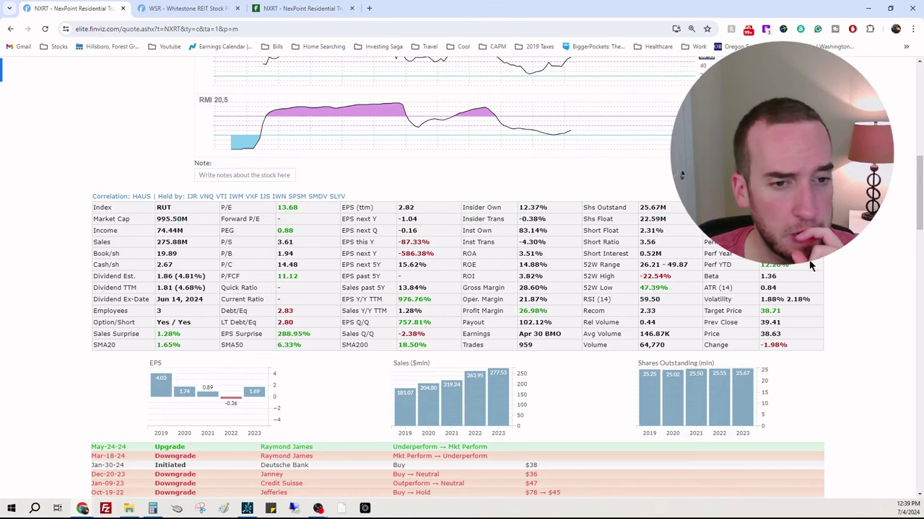
{"action": "scroll", "coordinate": [801, 289], "scroll_direction": "down", "scroll_amount": 1}
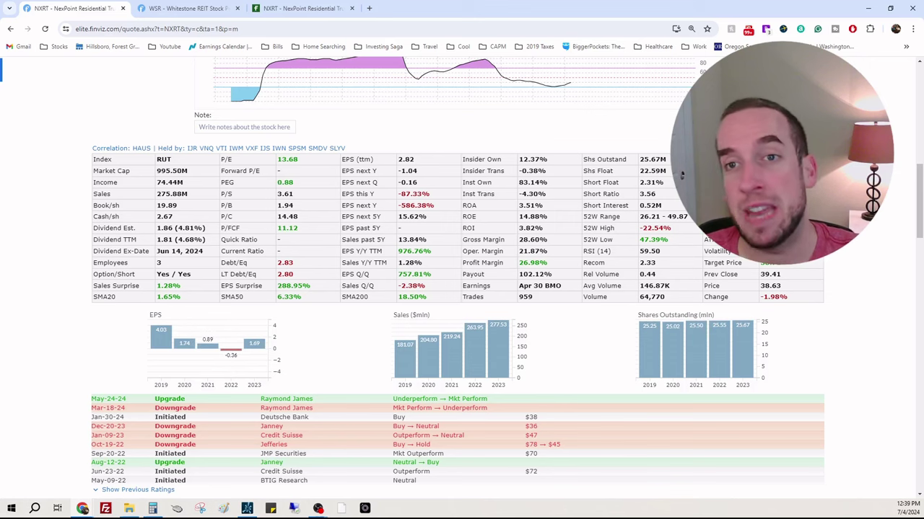
{"action": "scroll", "coordinate": [873, 379], "scroll_direction": "up", "scroll_amount": 4}
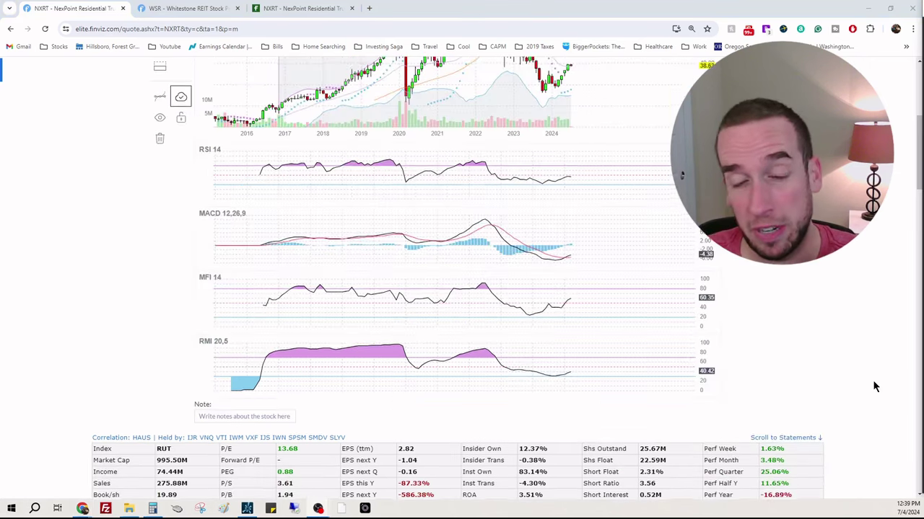
{"action": "scroll", "coordinate": [873, 379], "scroll_direction": "up", "scroll_amount": 4}
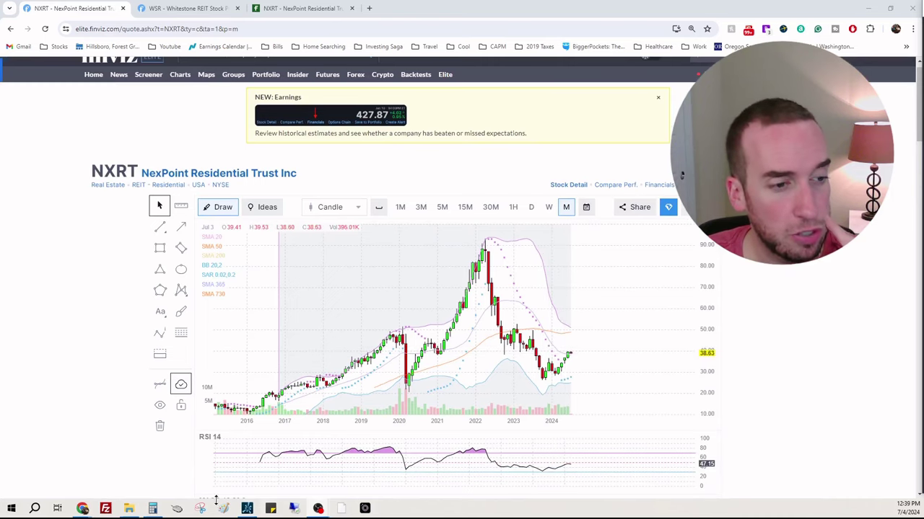
{"action": "left_click", "coordinate": [247, 509]}
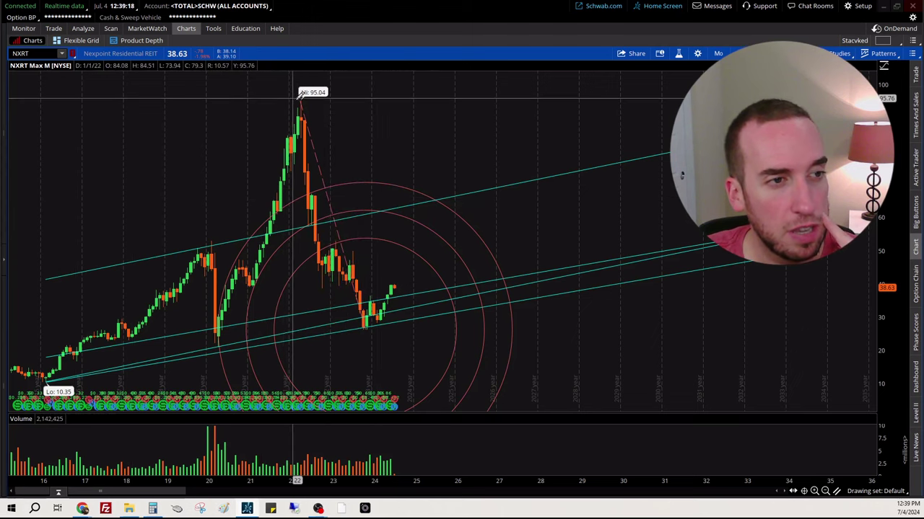
Step: Draw a line from the 95.04 high to the late-2023 low, then up to about 37.95 in mid-2025
{"action": "left_click", "coordinate": [303, 96]}
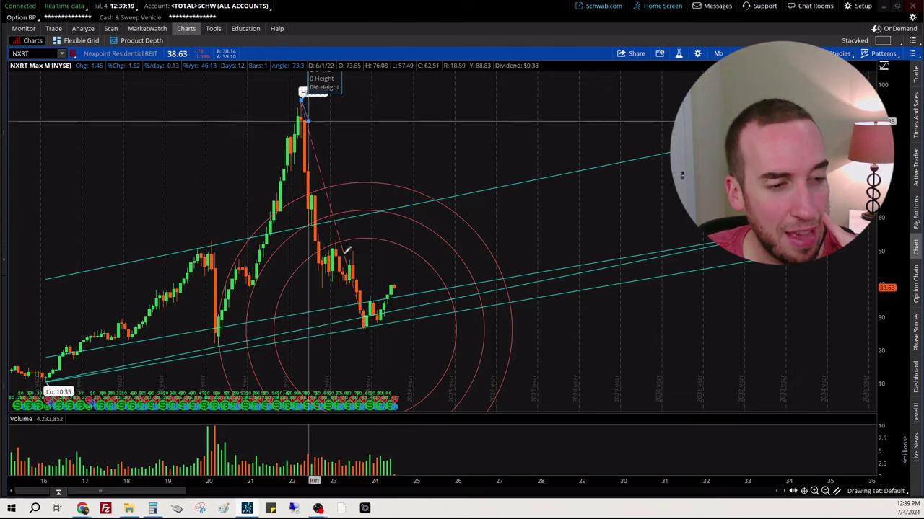
{"action": "left_click", "coordinate": [366, 326]}
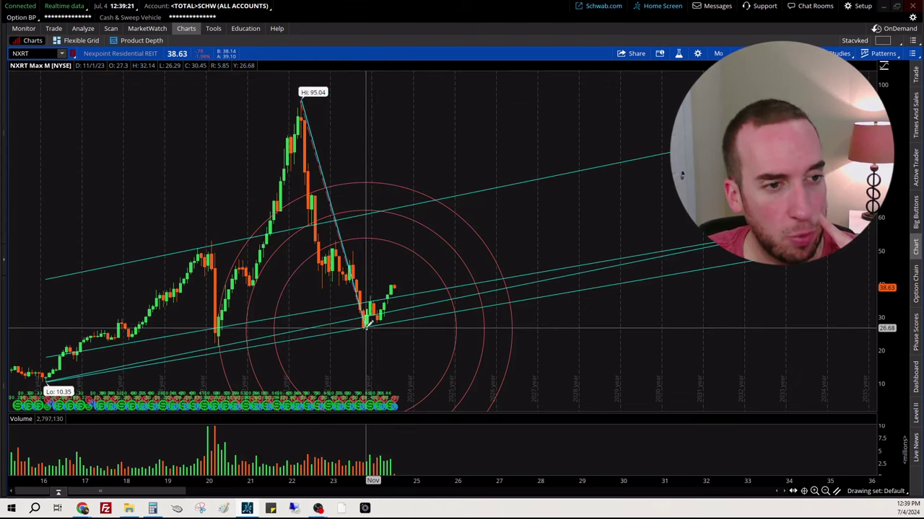
{"action": "left_click", "coordinate": [450, 279]}
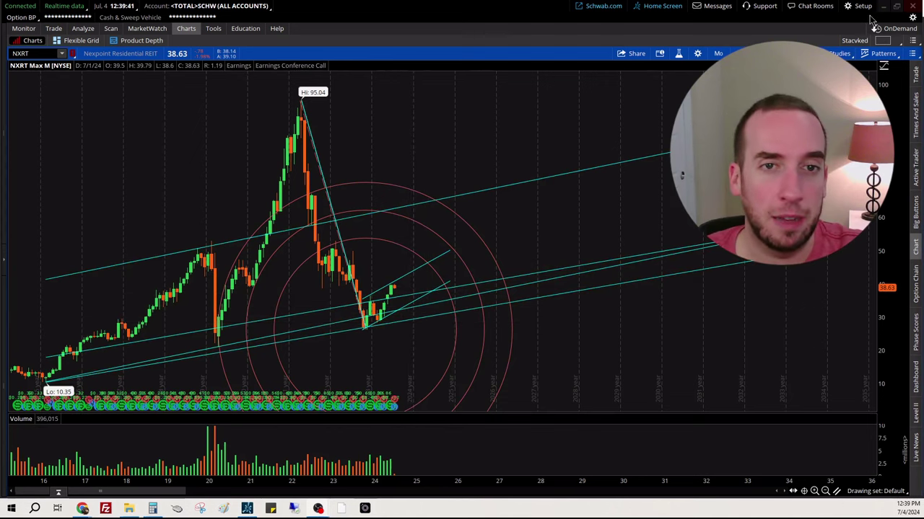
Step: On Finviz's NXRT page, check the fundamentals table and the 2019 sales value of 181.07
{"action": "key", "text": "alt+Tab"}
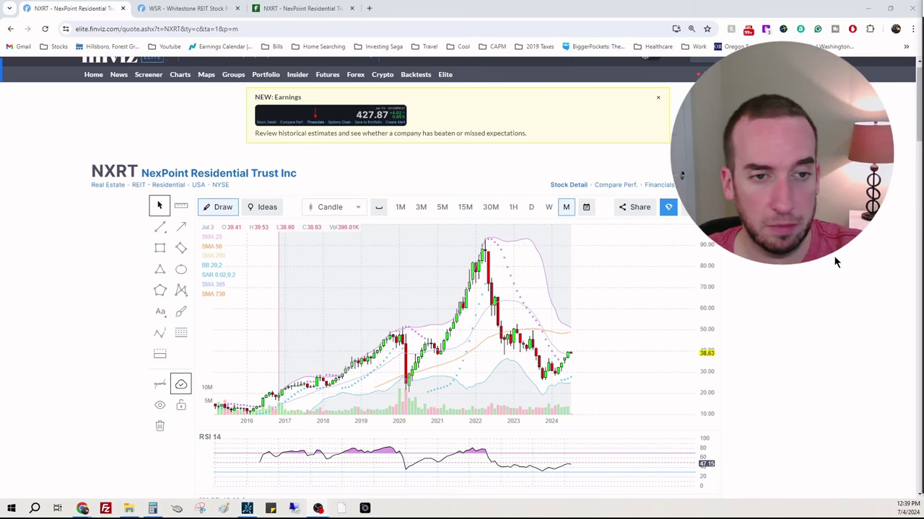
{"action": "scroll", "coordinate": [836, 256], "scroll_direction": "down", "scroll_amount": 6}
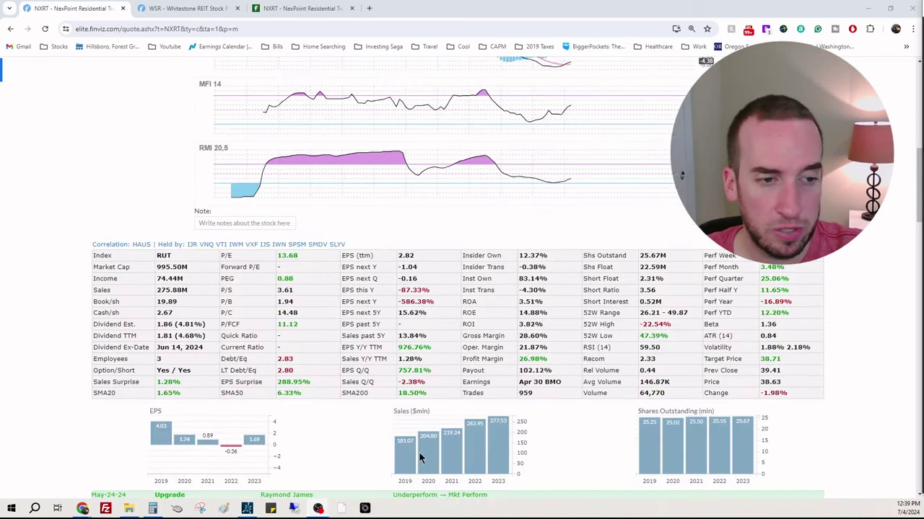
{"action": "left_click_drag", "start_coordinate": [408, 444], "coordinate": [400, 441]}
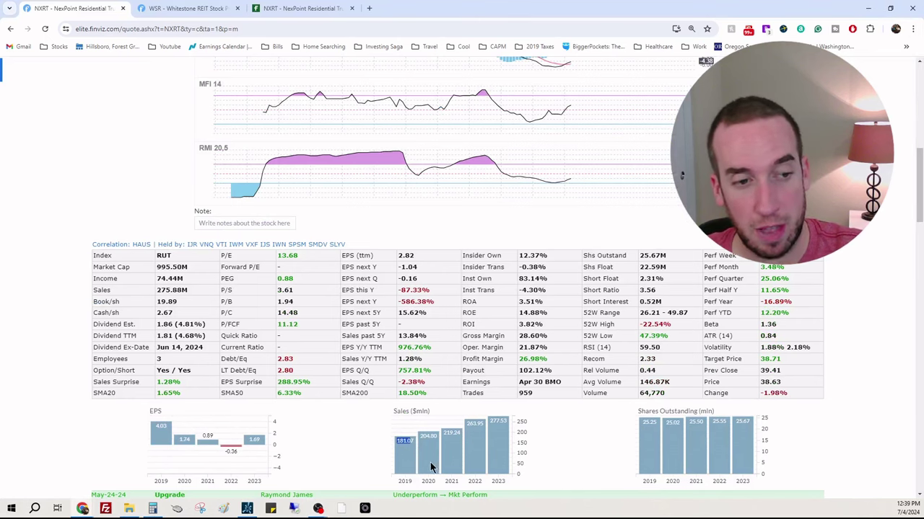
{"action": "key", "text": "alt+Tab"}
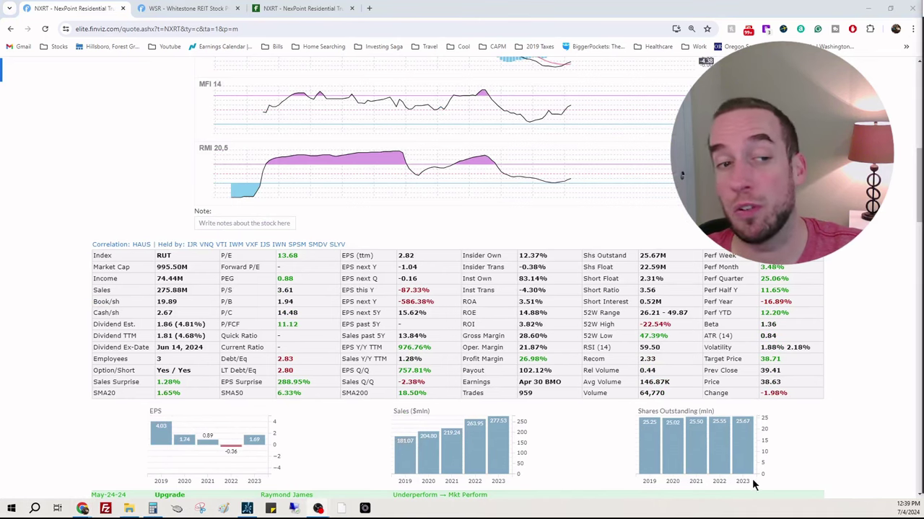
{"action": "scroll", "coordinate": [829, 335], "scroll_direction": "up", "scroll_amount": 6}
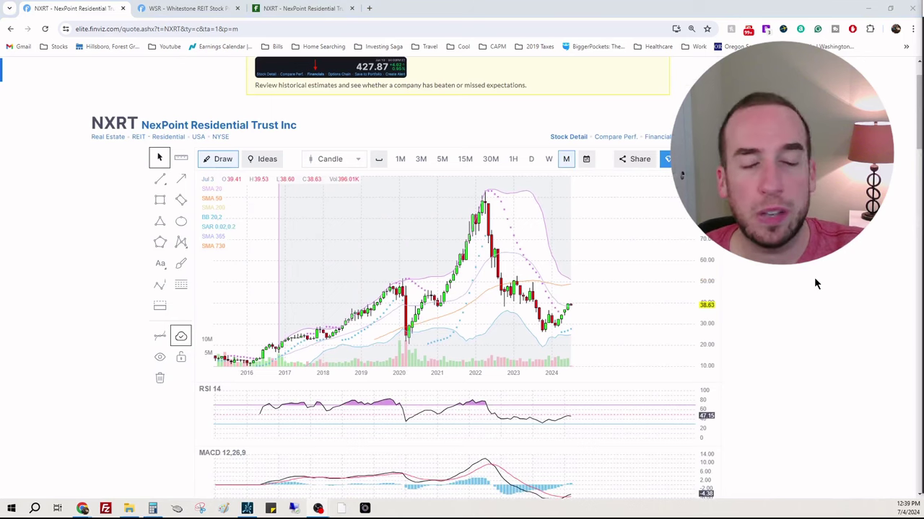
{"action": "scroll", "coordinate": [823, 280], "scroll_direction": "down", "scroll_amount": 1}
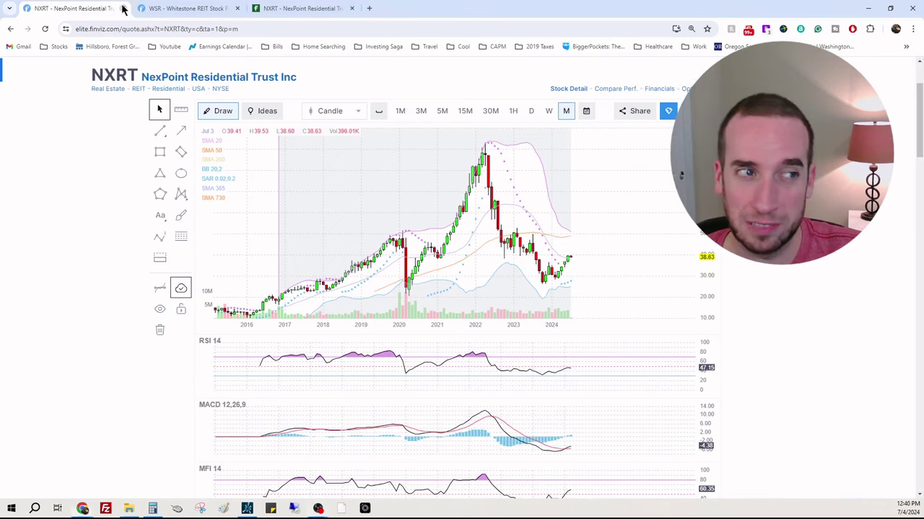
Step: Close the NXRT quote page and scroll through WSR's statistics in Finviz
{"action": "key", "text": "ctrl+w"}
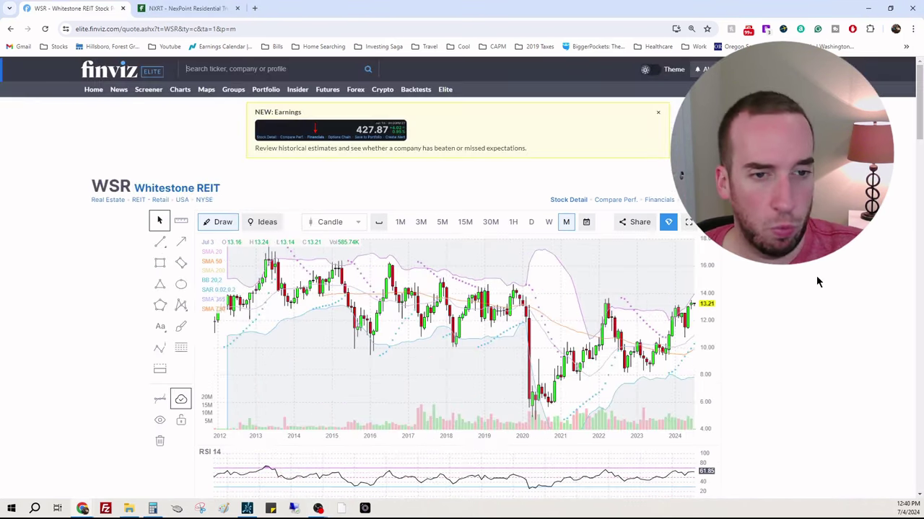
{"action": "scroll", "coordinate": [791, 278], "scroll_direction": "down", "scroll_amount": 5}
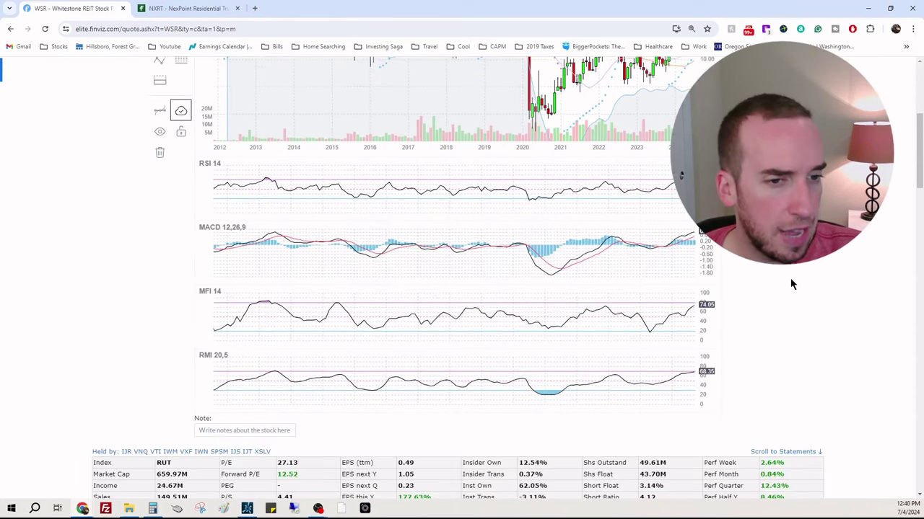
{"action": "scroll", "coordinate": [792, 277], "scroll_direction": "up", "scroll_amount": 4}
{"action": "scroll", "coordinate": [796, 271], "scroll_direction": "down", "scroll_amount": 4}
{"action": "scroll", "coordinate": [797, 267], "scroll_direction": "down", "scroll_amount": 3}
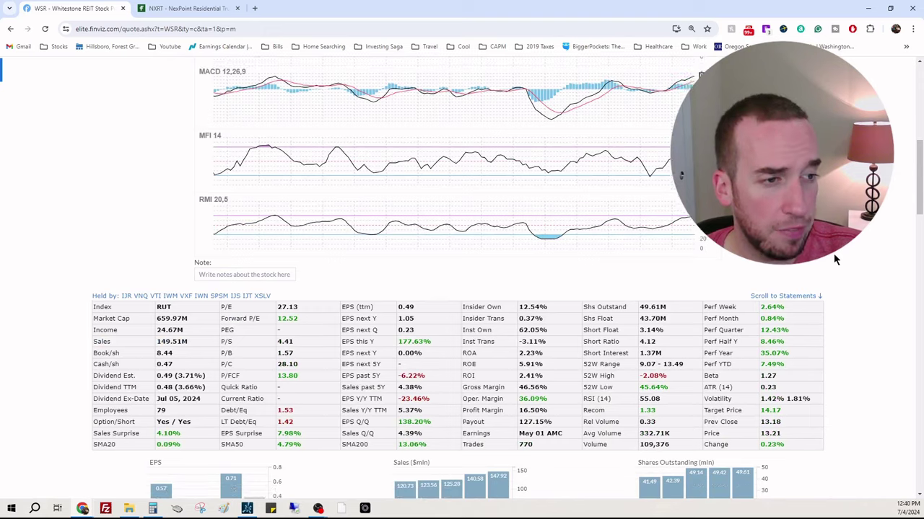
{"action": "scroll", "coordinate": [833, 253], "scroll_direction": "down", "scroll_amount": 1}
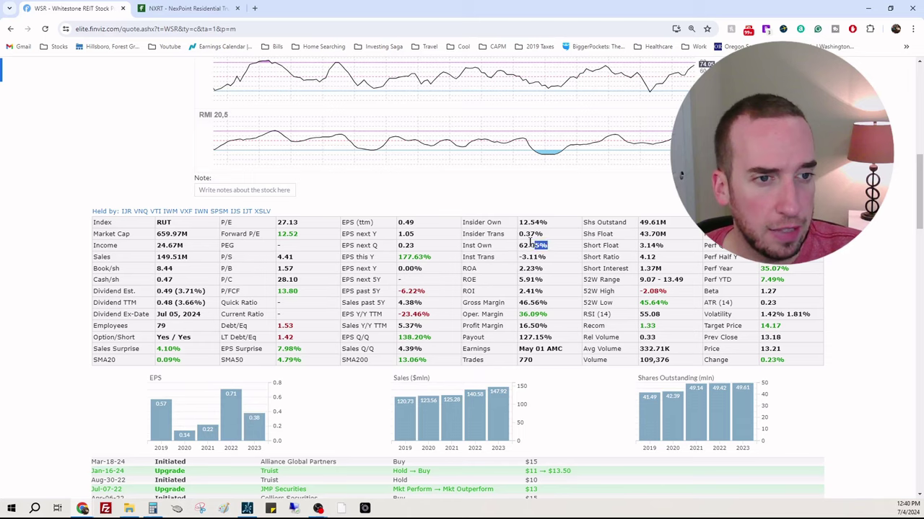
Step: Change the Fintel page address from nxrt to wsr and load it
{"action": "left_click", "coordinate": [184, 7]}
{"action": "double_click", "coordinate": [198, 26]}
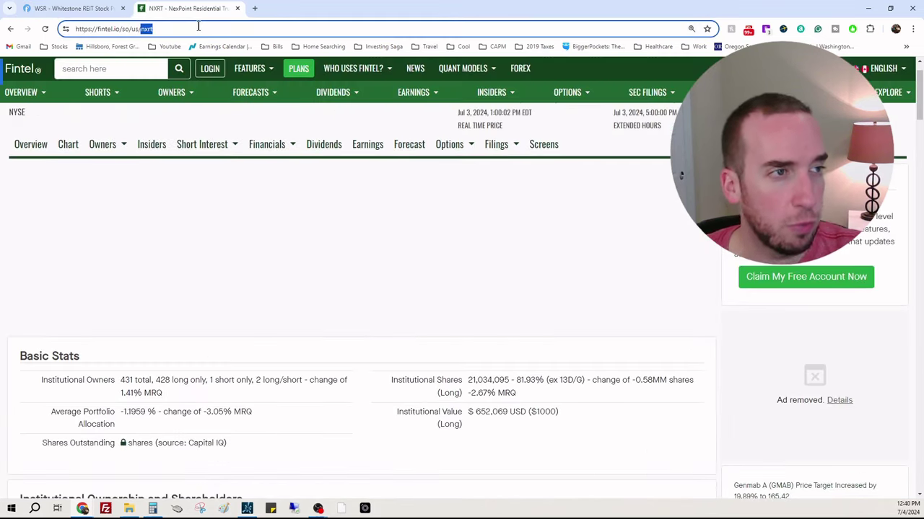
{"action": "type", "text": "wsr"}
{"action": "key", "text": "Return"}
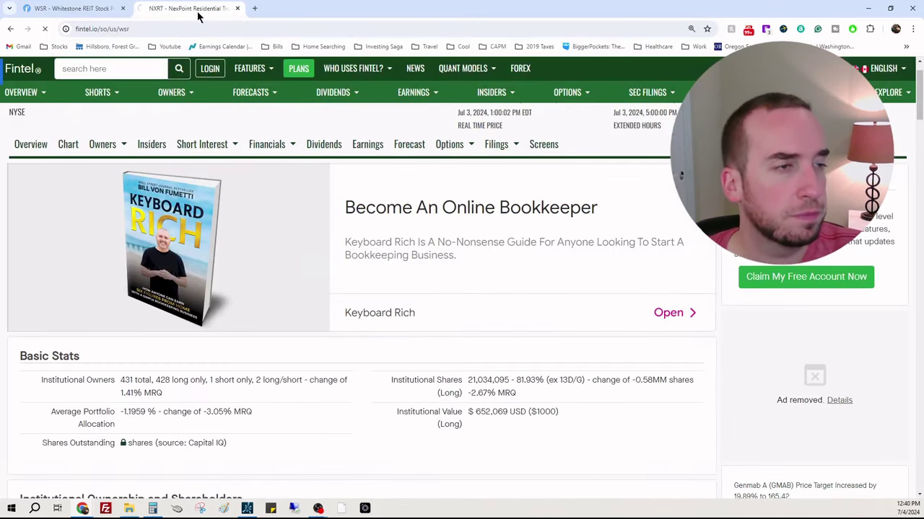
Step: Back in Finviz, zoom the WSR chart out to 2011–2024 and review its fundamentals
{"action": "key", "text": "ctrl+shift+Tab"}
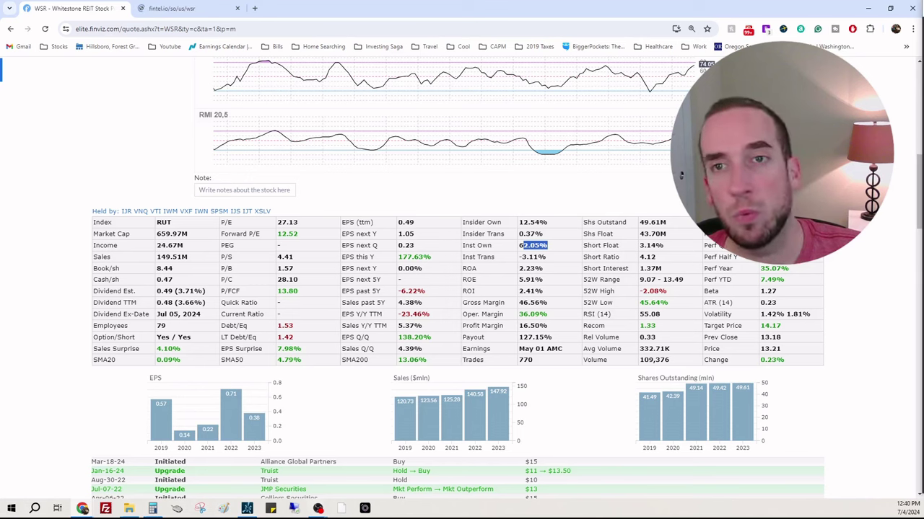
{"action": "scroll", "coordinate": [748, 353], "scroll_direction": "up", "scroll_amount": 7}
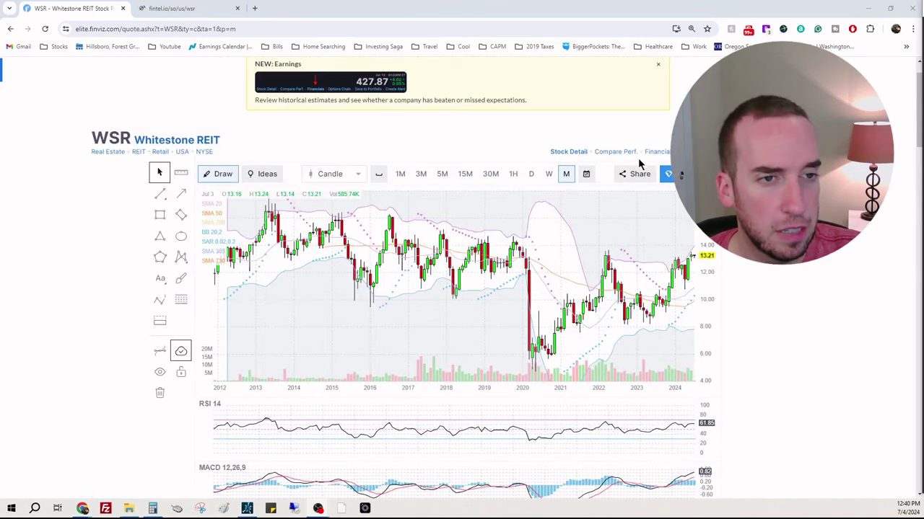
{"action": "left_click_drag", "start_coordinate": [399, 386], "coordinate": [363, 332]}
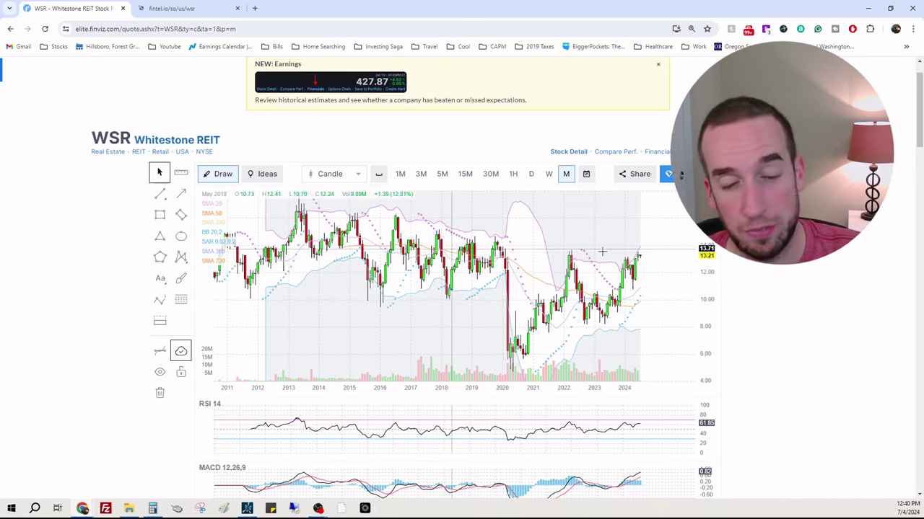
{"action": "scroll", "coordinate": [862, 239], "scroll_direction": "down", "scroll_amount": 2}
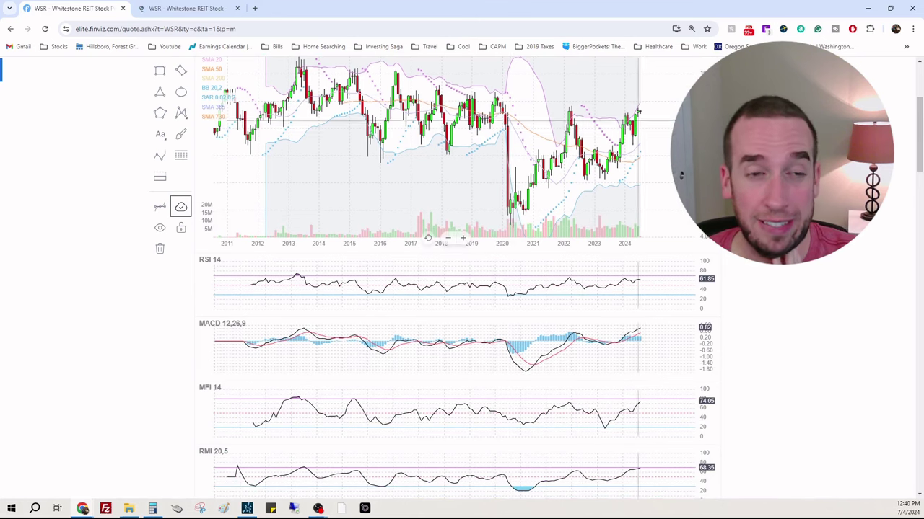
{"action": "scroll", "coordinate": [607, 188], "scroll_direction": "down", "scroll_amount": 1}
{"action": "scroll", "coordinate": [617, 186], "scroll_direction": "up", "scroll_amount": 2}
{"action": "scroll", "coordinate": [617, 186], "scroll_direction": "up", "scroll_amount": 1}
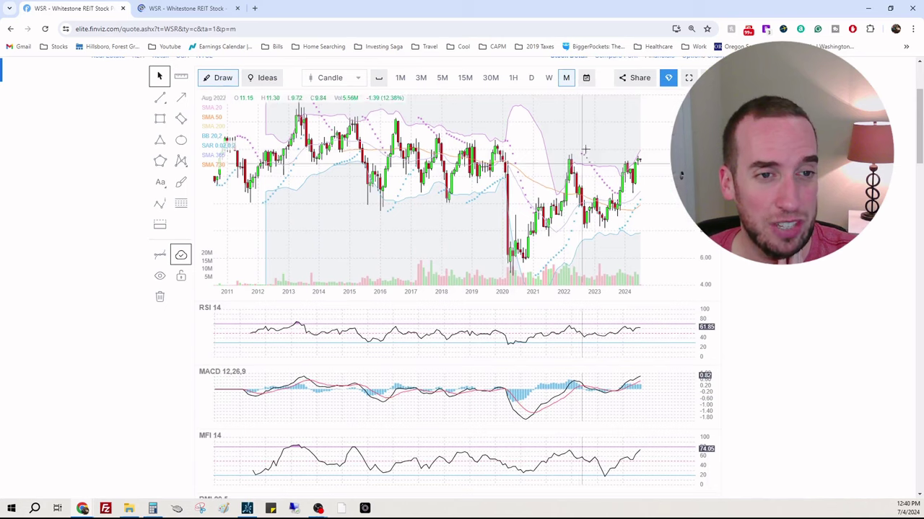
{"action": "scroll", "coordinate": [639, 159], "scroll_direction": "down", "scroll_amount": 2}
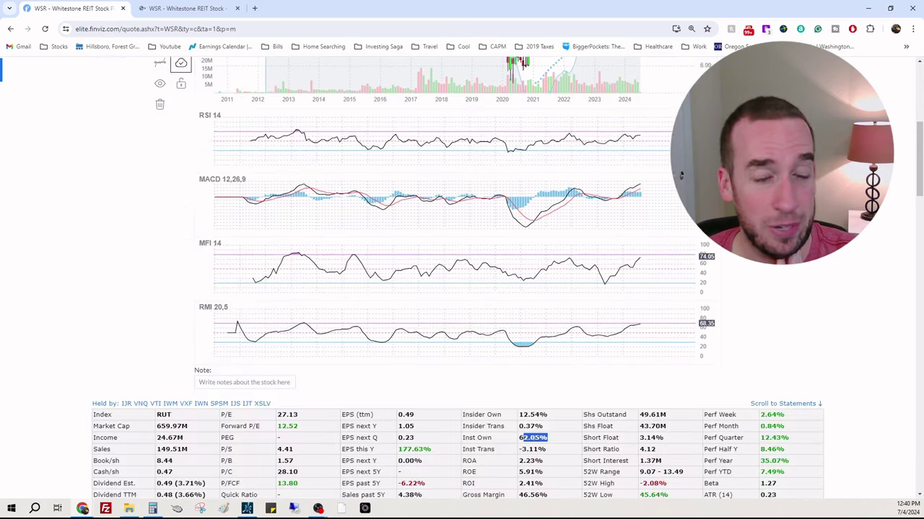
{"action": "scroll", "coordinate": [639, 158], "scroll_direction": "up", "scroll_amount": 2}
{"action": "scroll", "coordinate": [638, 158], "scroll_direction": "down", "scroll_amount": 2}
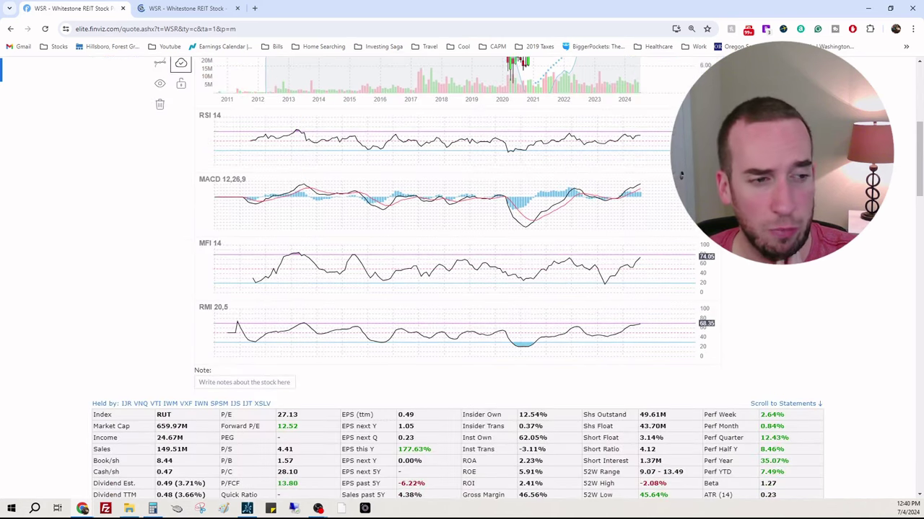
{"action": "scroll", "coordinate": [681, 174], "scroll_direction": "down", "scroll_amount": 1}
{"action": "scroll", "coordinate": [519, 311], "scroll_direction": "down", "scroll_amount": 2}
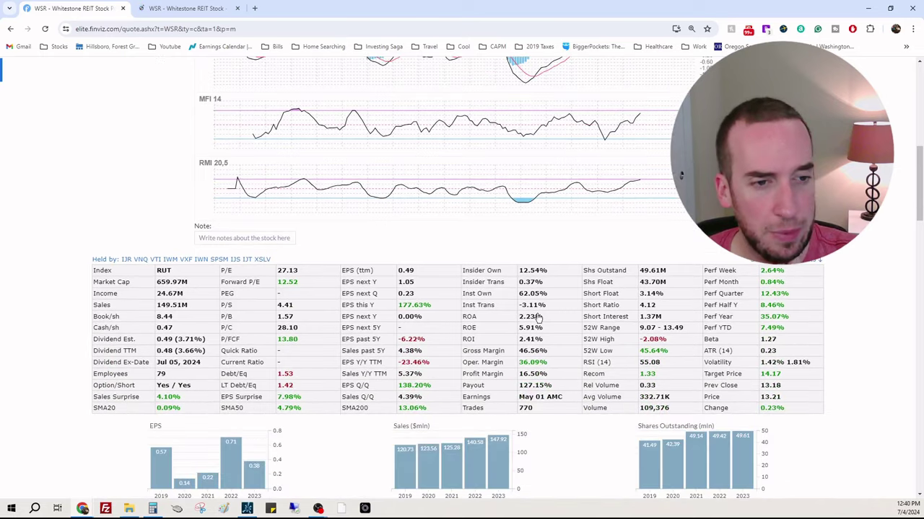
Step: Compute 34,988,819 ÷ 43,700,000 × 100 in the calculator, giving about 80.07% institutional ownership
{"action": "left_click", "coordinate": [174, 9]}
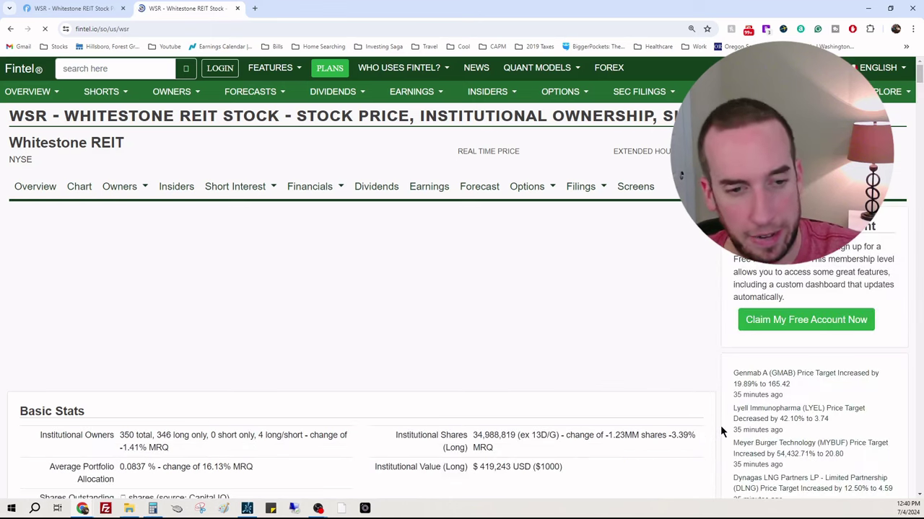
{"action": "left_click", "coordinate": [154, 509]}
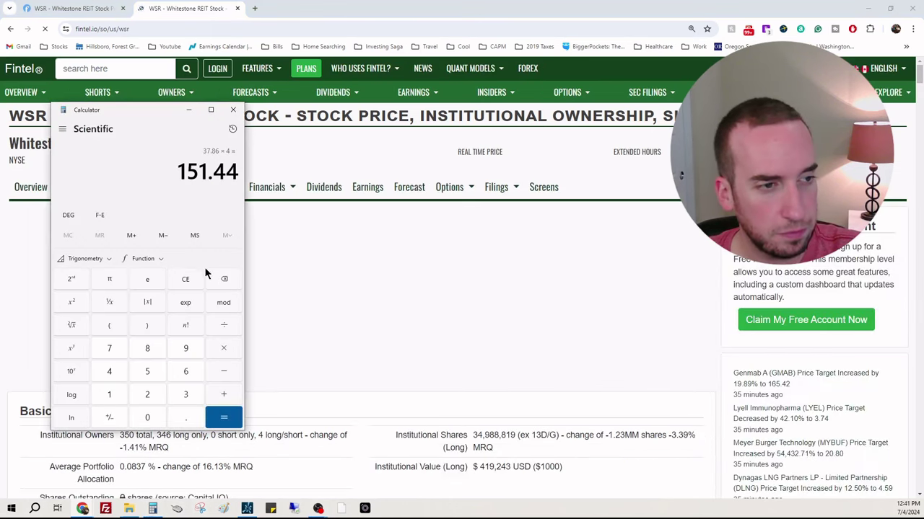
{"action": "type", "text": "3"}
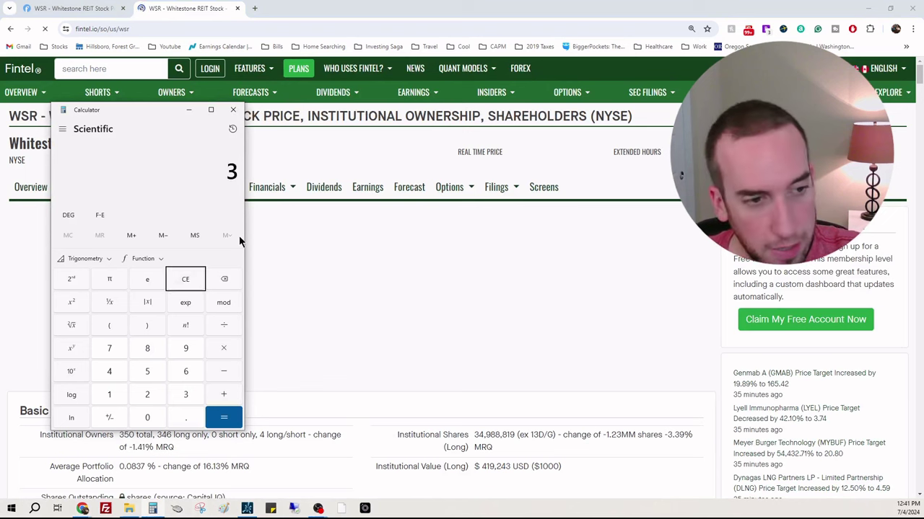
{"action": "type", "text": "4,988,819"}
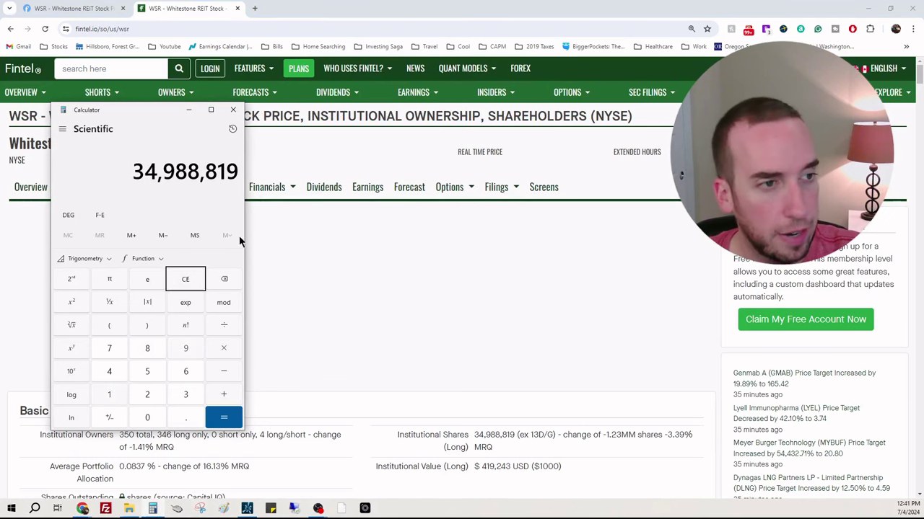
{"action": "left_click", "coordinate": [81, 10]}
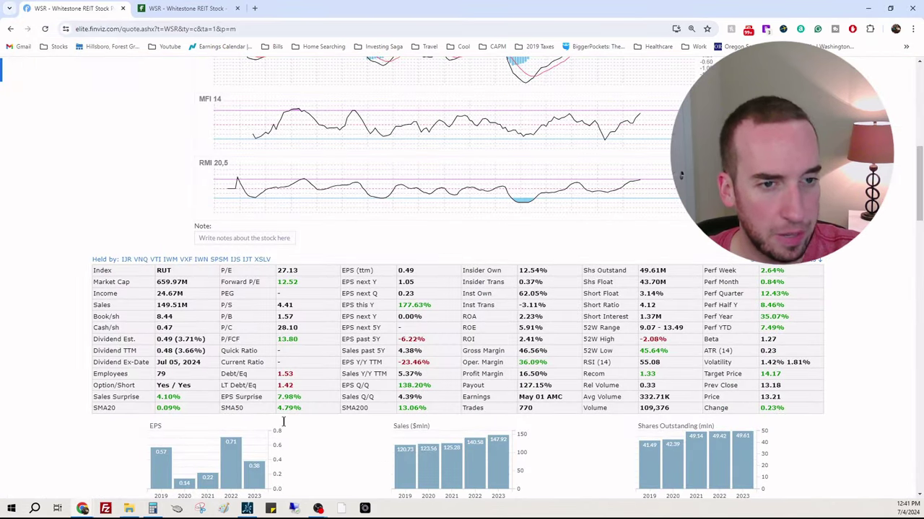
{"action": "left_click", "coordinate": [153, 508]}
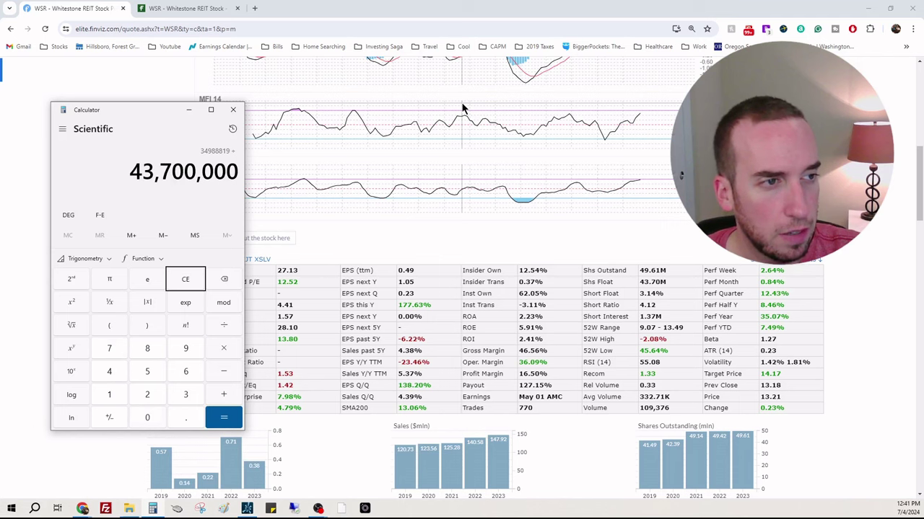
{"action": "key", "text": "Return"}
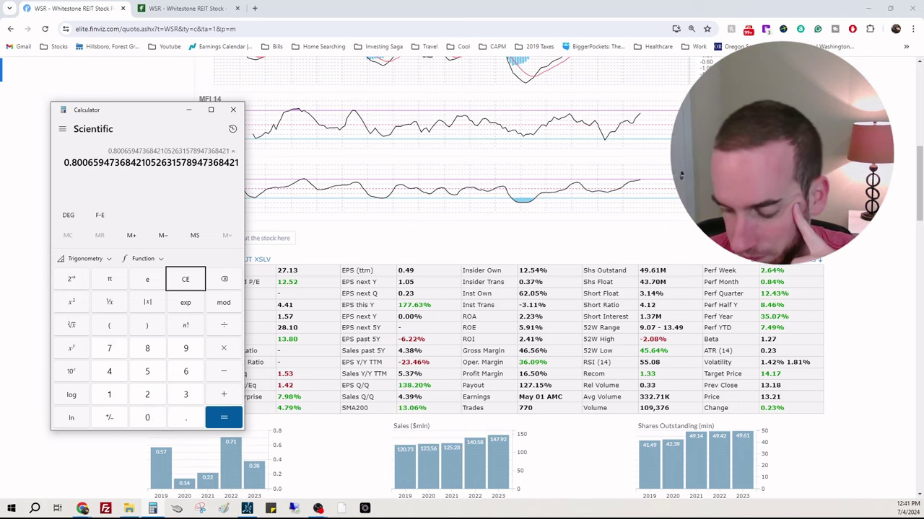
{"action": "type", "text": "100"}
{"action": "key", "text": "Return"}
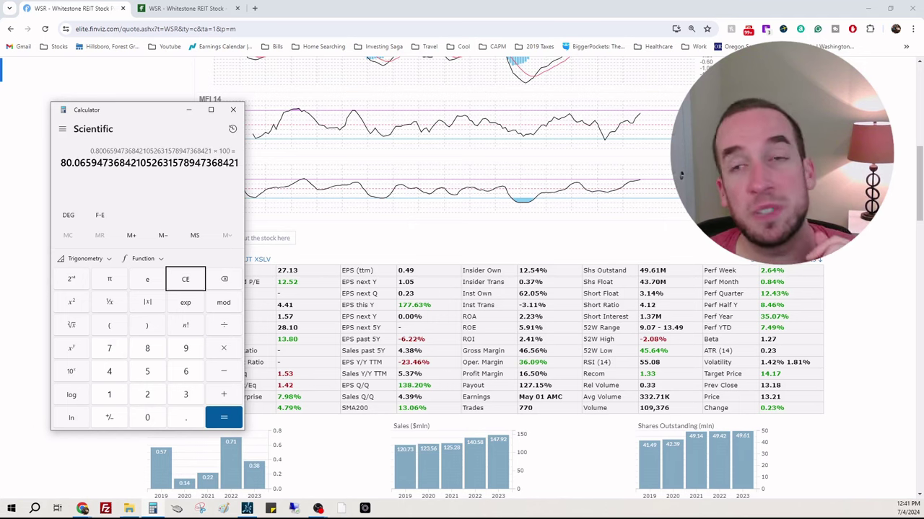
{"action": "left_click", "coordinate": [586, 296]}
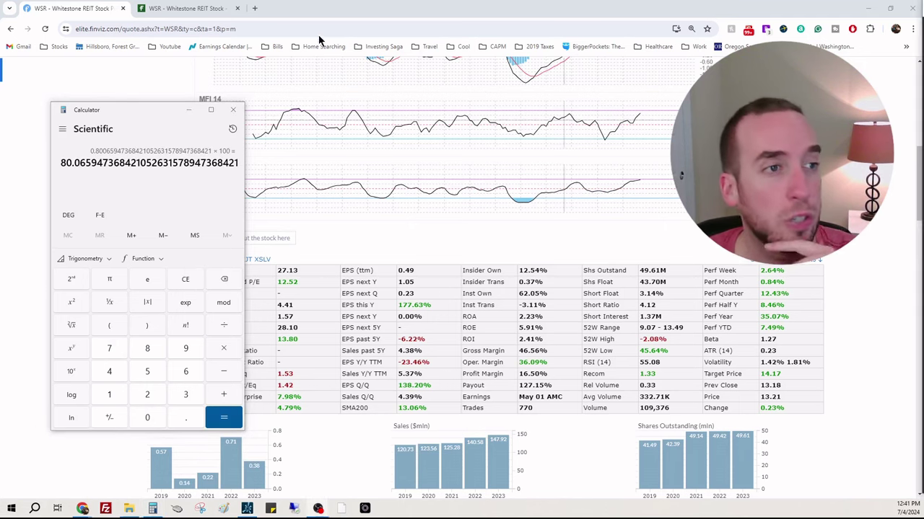
Step: Check MCB PR Capital's 4,690,000-share 13D stake on Fintel's WSR ownership page, then go back to Finviz
{"action": "left_click", "coordinate": [188, 8]}
{"action": "scroll", "coordinate": [708, 247], "scroll_direction": "down", "scroll_amount": 5}
{"action": "scroll", "coordinate": [707, 304], "scroll_direction": "down", "scroll_amount": 7}
{"action": "scroll", "coordinate": [717, 306], "scroll_direction": "down", "scroll_amount": 5}
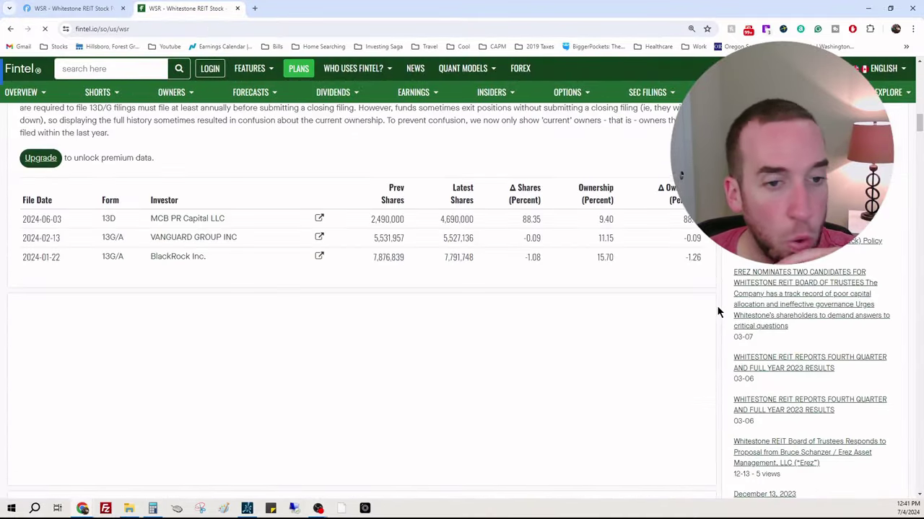
{"action": "scroll", "coordinate": [717, 306], "scroll_direction": "up", "scroll_amount": 1}
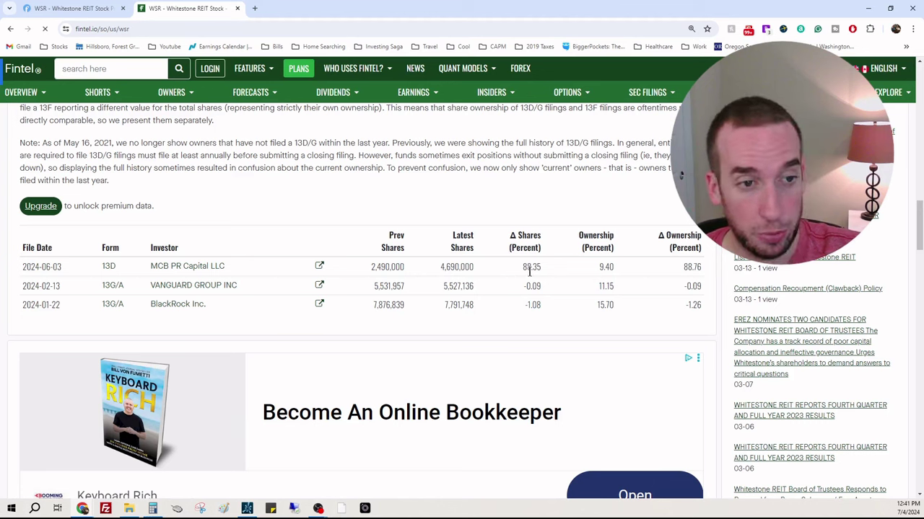
{"action": "double_click", "coordinate": [457, 267]}
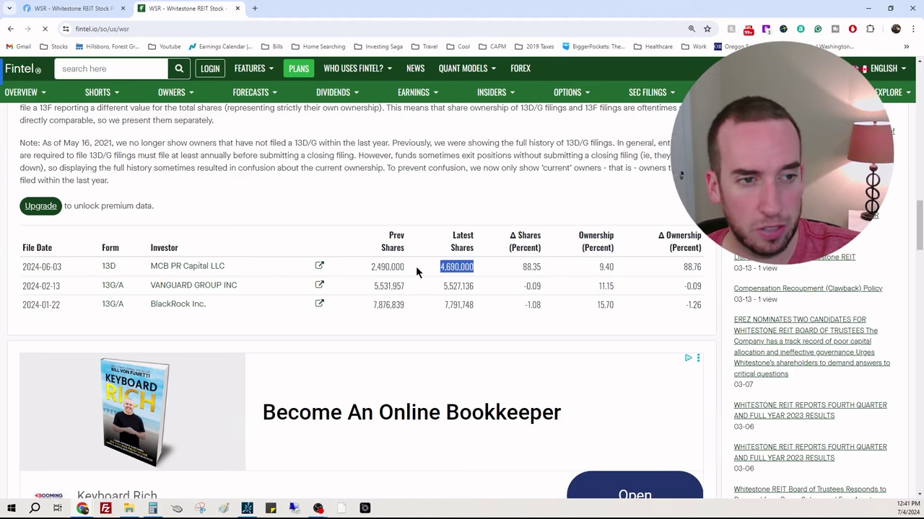
{"action": "left_click", "coordinate": [416, 266]}
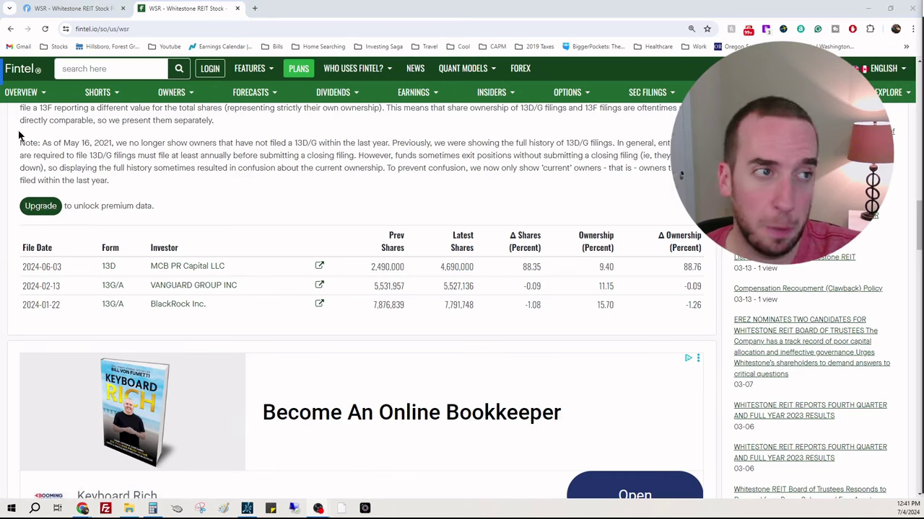
{"action": "left_click", "coordinate": [62, 8]}
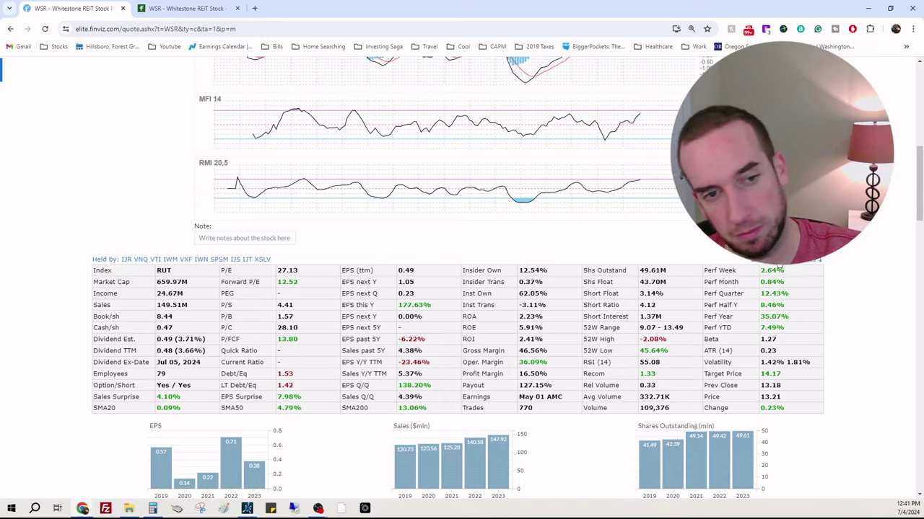
Step: Note WSR's P/E of 27.13, then scroll down to the income statement and insider purchases
{"action": "scroll", "coordinate": [831, 253], "scroll_direction": "up", "scroll_amount": 4}
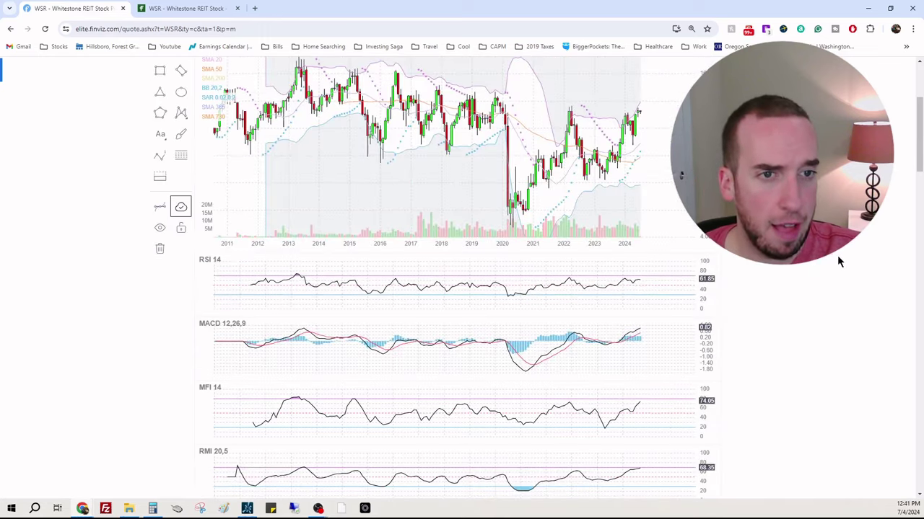
{"action": "scroll", "coordinate": [837, 256], "scroll_direction": "down", "scroll_amount": 4}
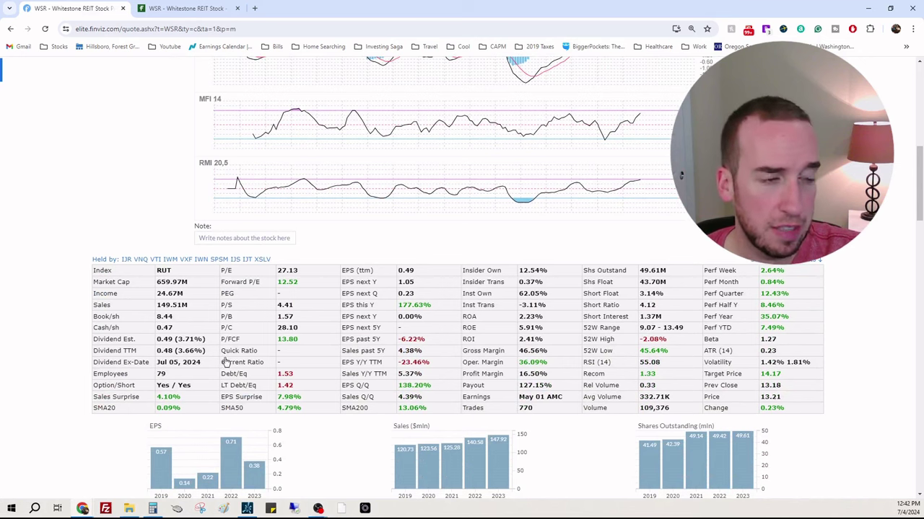
{"action": "double_click", "coordinate": [291, 268]}
{"action": "left_click", "coordinate": [316, 292]}
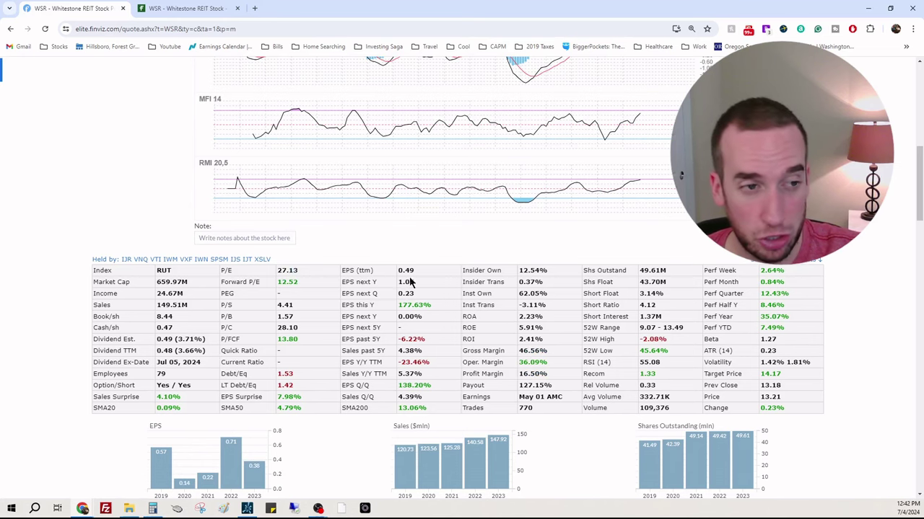
{"action": "scroll", "coordinate": [837, 314], "scroll_direction": "up", "scroll_amount": 3}
{"action": "scroll", "coordinate": [840, 311], "scroll_direction": "down", "scroll_amount": 1}
{"action": "scroll", "coordinate": [840, 311], "scroll_direction": "down", "scroll_amount": 1}
{"action": "scroll", "coordinate": [839, 315], "scroll_direction": "up", "scroll_amount": 3}
{"action": "scroll", "coordinate": [839, 309], "scroll_direction": "down", "scroll_amount": 10}
{"action": "scroll", "coordinate": [838, 306], "scroll_direction": "down", "scroll_amount": 7}
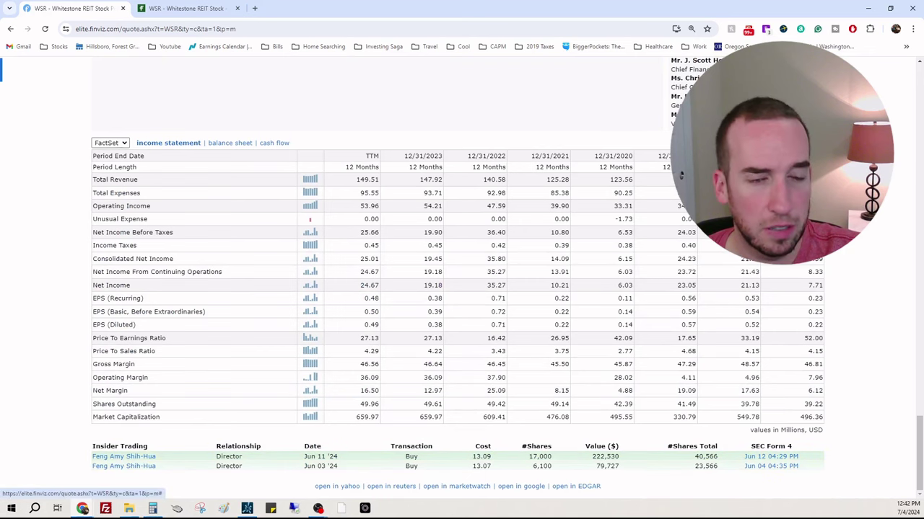
Step: Show WSR's income statement by quarter and check 3/31/2024 total revenue of 37.76
{"action": "left_click", "coordinate": [805, 143]}
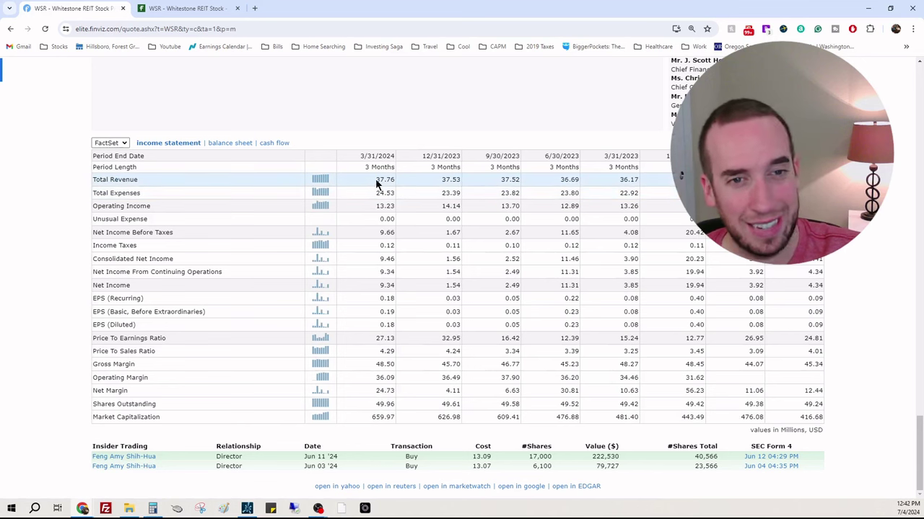
{"action": "left_click_drag", "start_coordinate": [373, 180], "coordinate": [388, 180]}
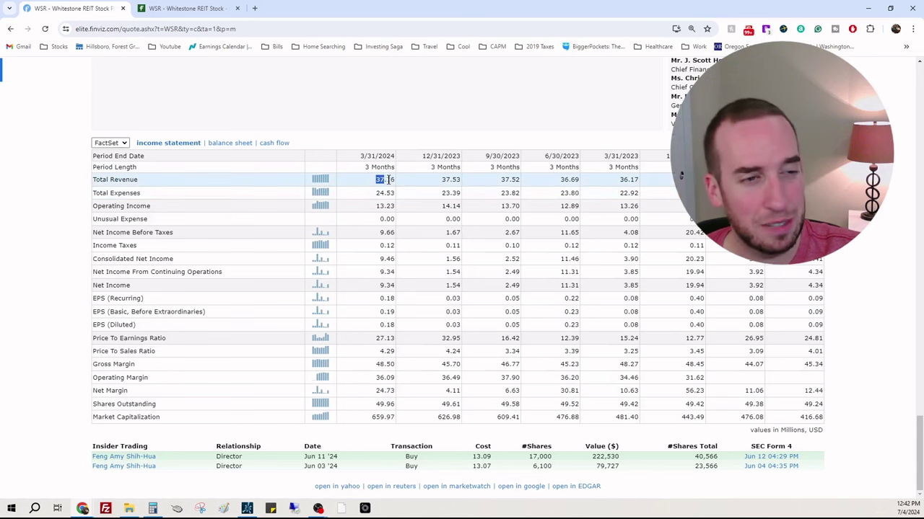
{"action": "left_click", "coordinate": [624, 180]}
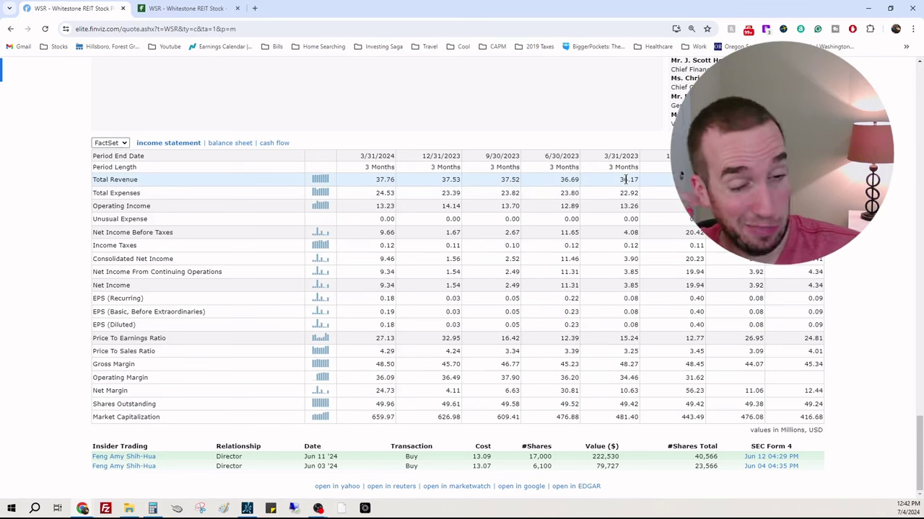
{"action": "scroll", "coordinate": [618, 139], "scroll_direction": "up", "scroll_amount": 15}
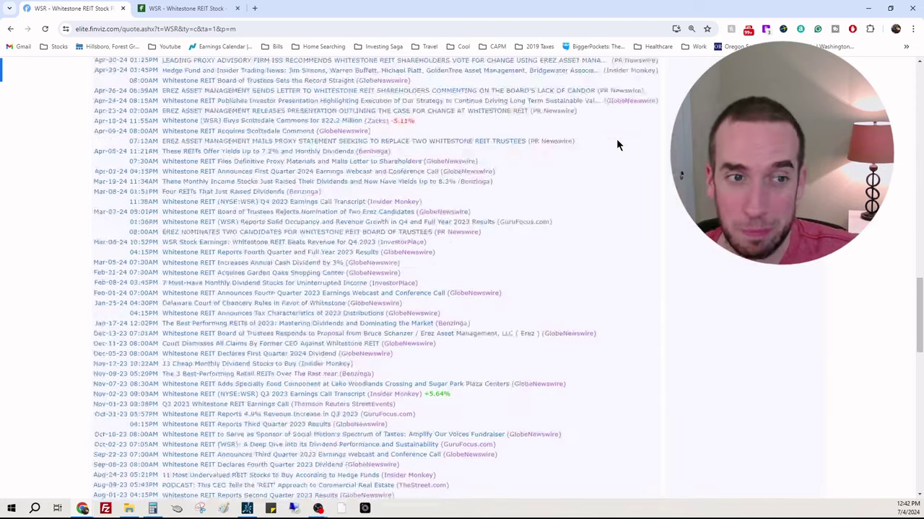
{"action": "scroll", "coordinate": [616, 139], "scroll_direction": "up", "scroll_amount": 5}
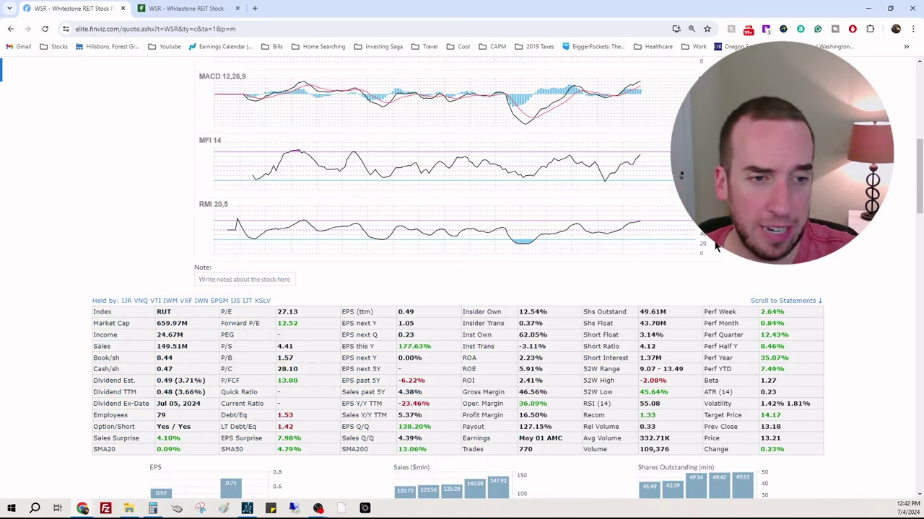
{"action": "scroll", "coordinate": [814, 265], "scroll_direction": "down", "scroll_amount": 15}
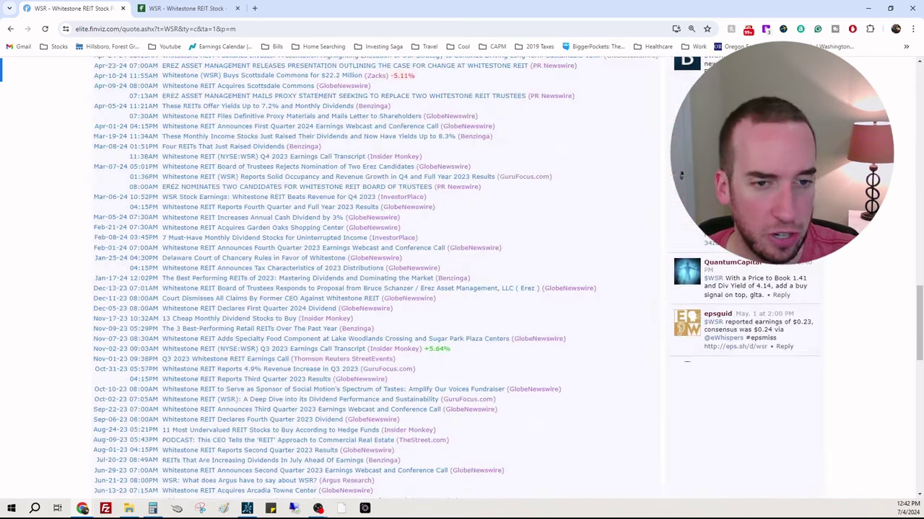
{"action": "scroll", "coordinate": [814, 265], "scroll_direction": "down", "scroll_amount": 4}
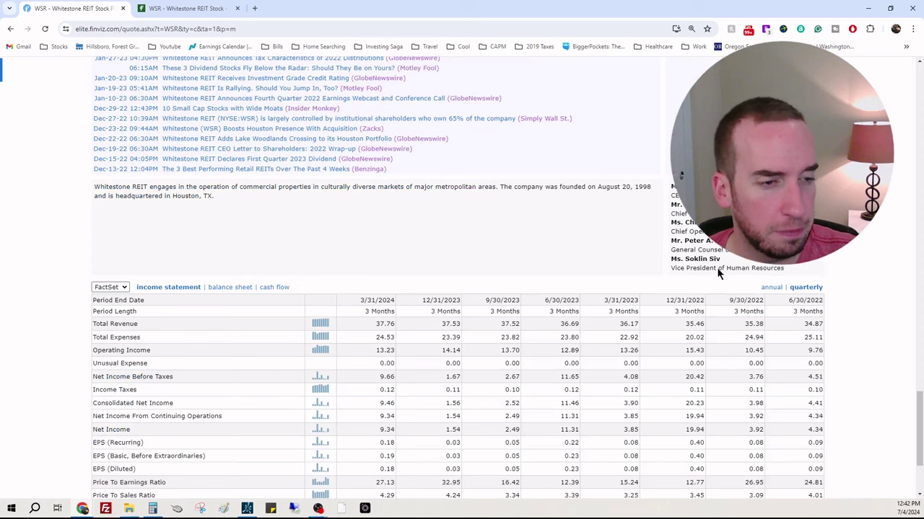
Step: Switch the financials to the balance sheet and read the company description's culturally diverse markets phrase
{"action": "left_click", "coordinate": [230, 287]}
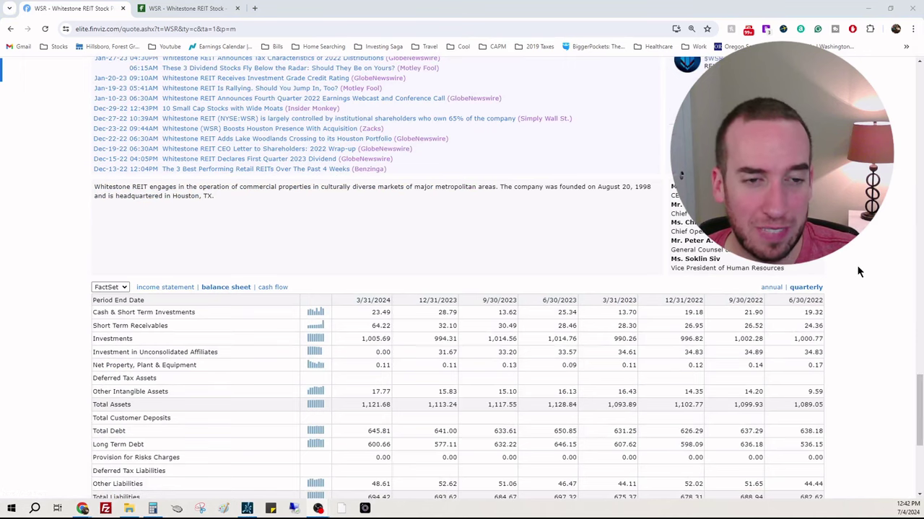
{"action": "scroll", "coordinate": [862, 273], "scroll_direction": "down", "scroll_amount": 4}
{"action": "scroll", "coordinate": [874, 287], "scroll_direction": "up", "scroll_amount": 4}
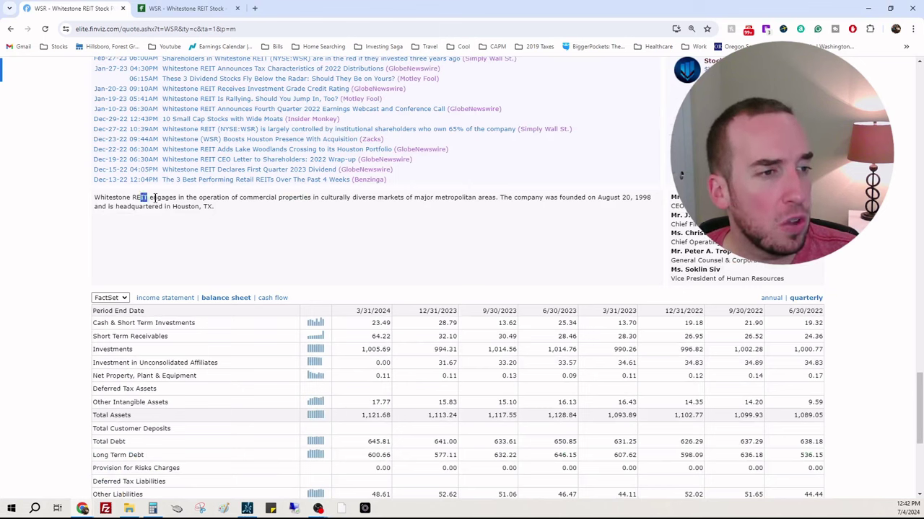
{"action": "left_click_drag", "start_coordinate": [164, 198], "coordinate": [197, 198]}
{"action": "left_click", "coordinate": [231, 198]}
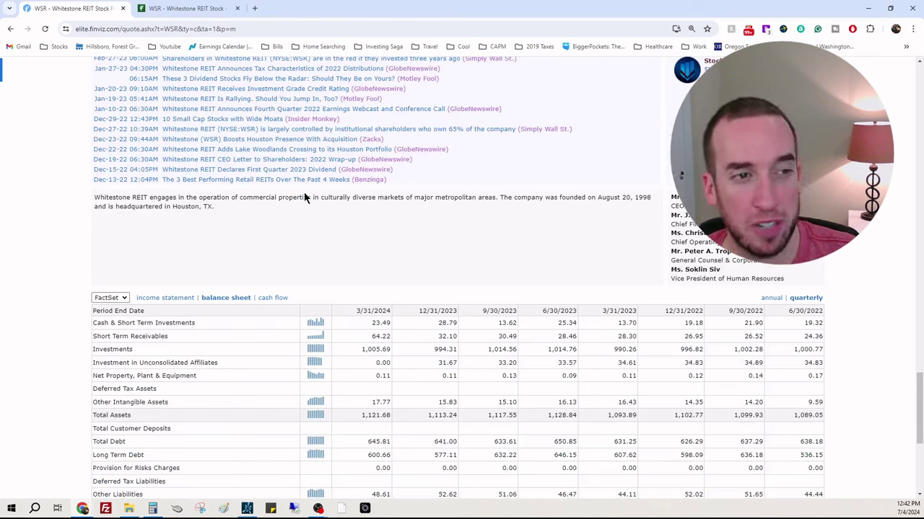
{"action": "left_click_drag", "start_coordinate": [308, 198], "coordinate": [476, 198]}
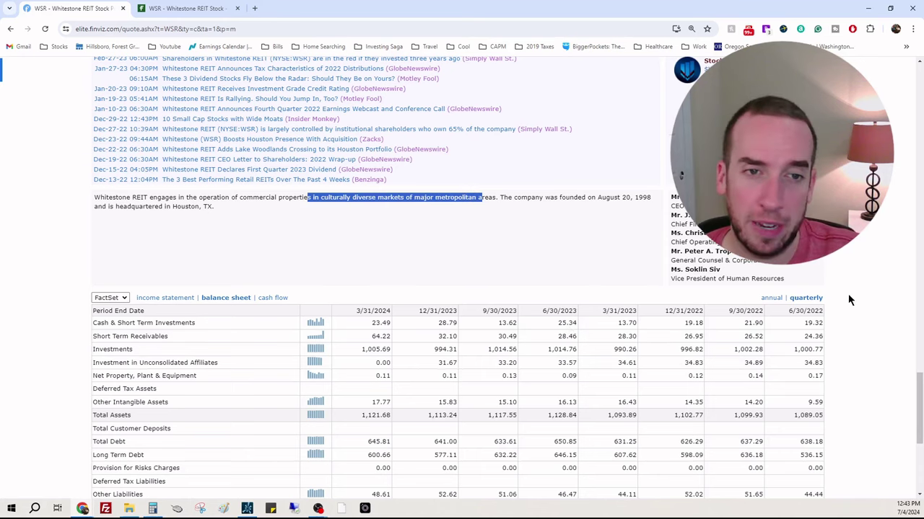
{"action": "scroll", "coordinate": [845, 293], "scroll_direction": "up", "scroll_amount": 10}
{"action": "scroll", "coordinate": [855, 285], "scroll_direction": "up", "scroll_amount": 10}
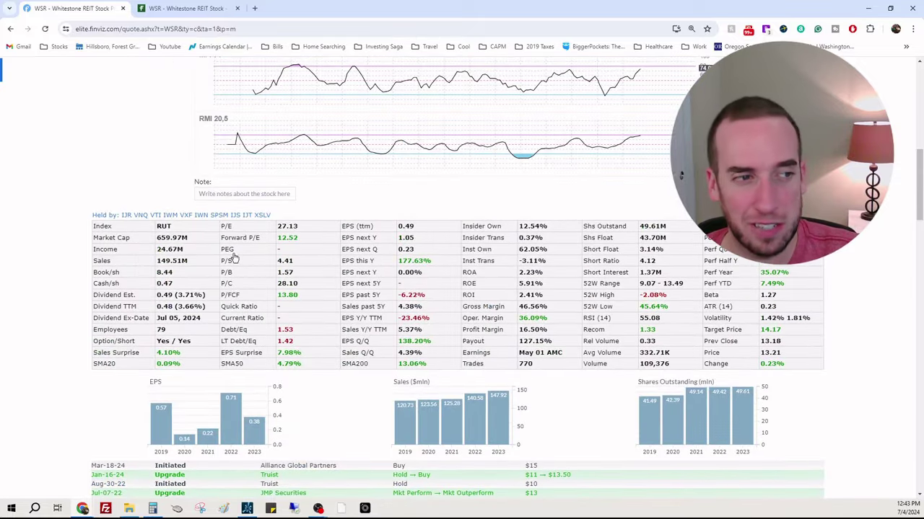
{"action": "left_click_drag", "start_coordinate": [197, 257], "coordinate": [167, 250]}
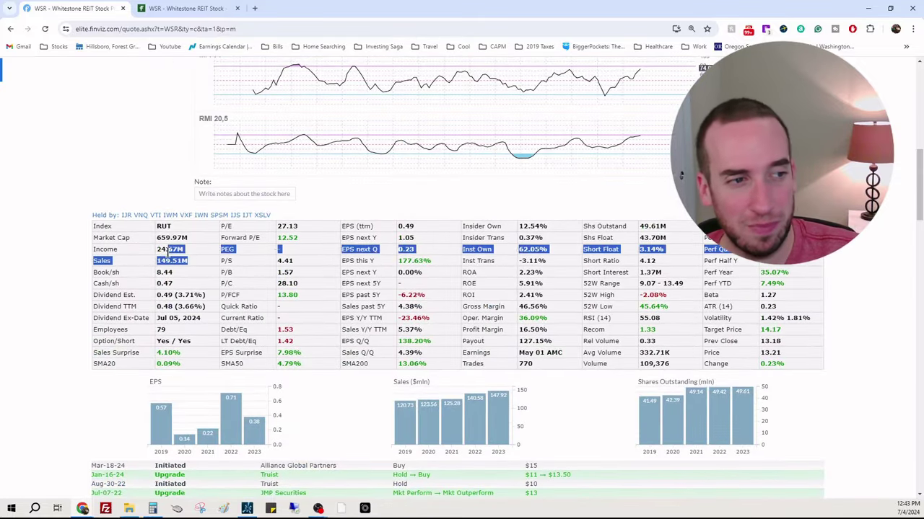
{"action": "left_click", "coordinate": [196, 268]}
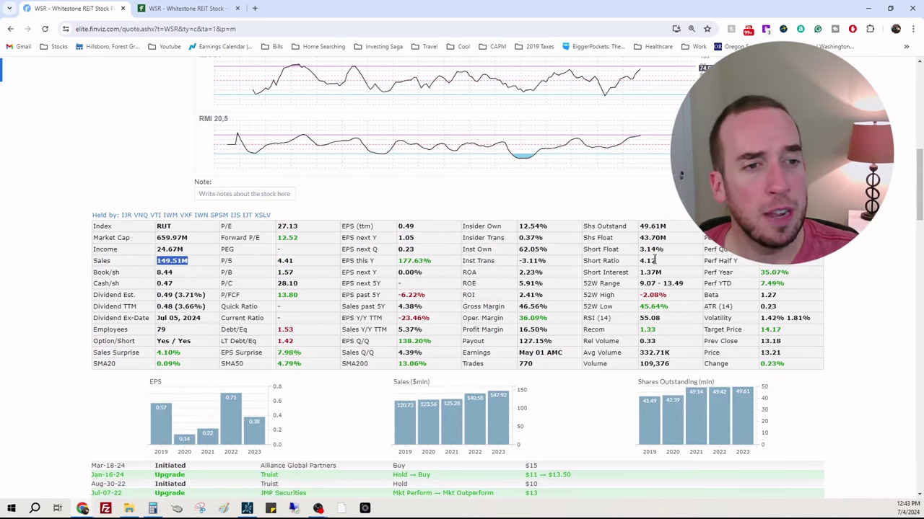
{"action": "scroll", "coordinate": [846, 258], "scroll_direction": "down", "scroll_amount": 20}
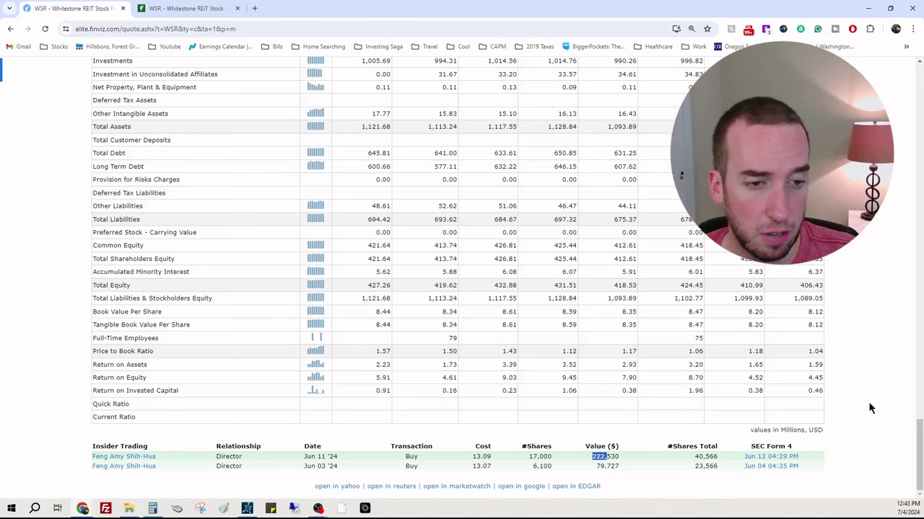
{"action": "scroll", "coordinate": [868, 403], "scroll_direction": "up", "scroll_amount": 20}
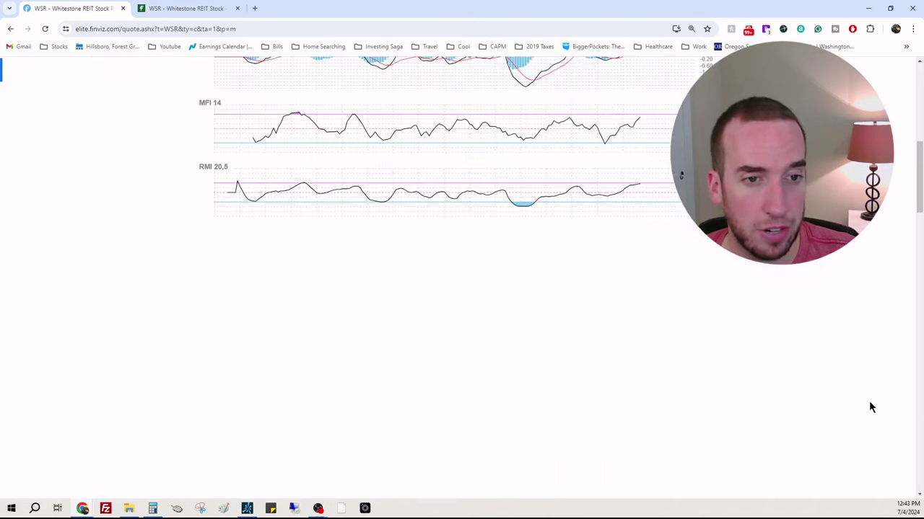
{"action": "scroll", "coordinate": [869, 408], "scroll_direction": "up", "scroll_amount": 5}
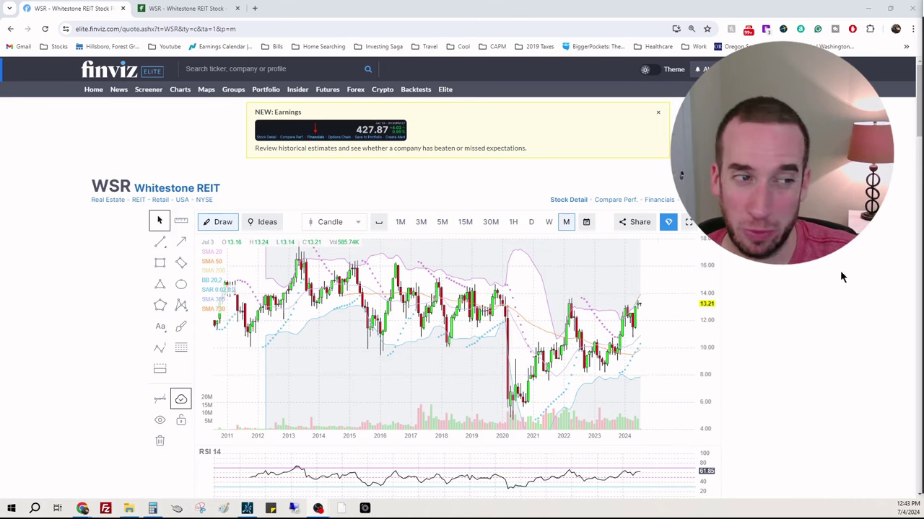
{"action": "scroll", "coordinate": [841, 274], "scroll_direction": "down", "scroll_amount": 5}
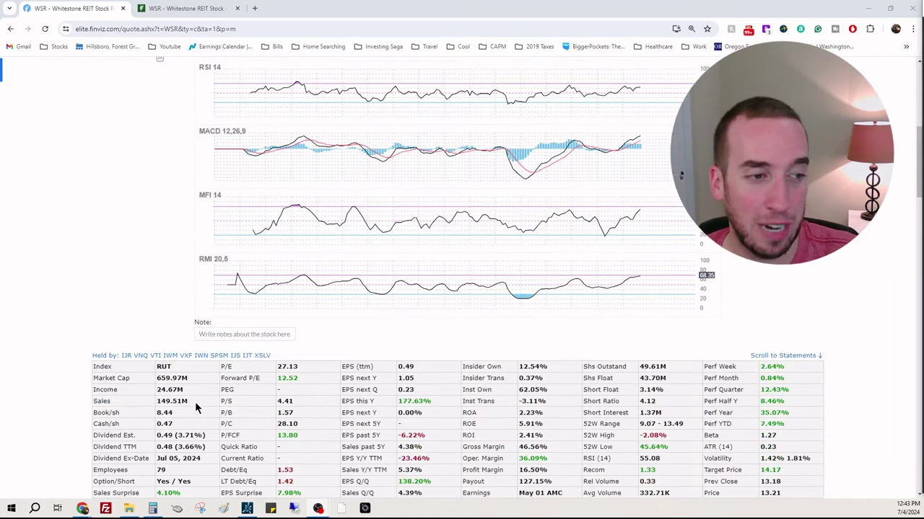
{"action": "left_click_drag", "start_coordinate": [189, 400], "coordinate": [171, 401]}
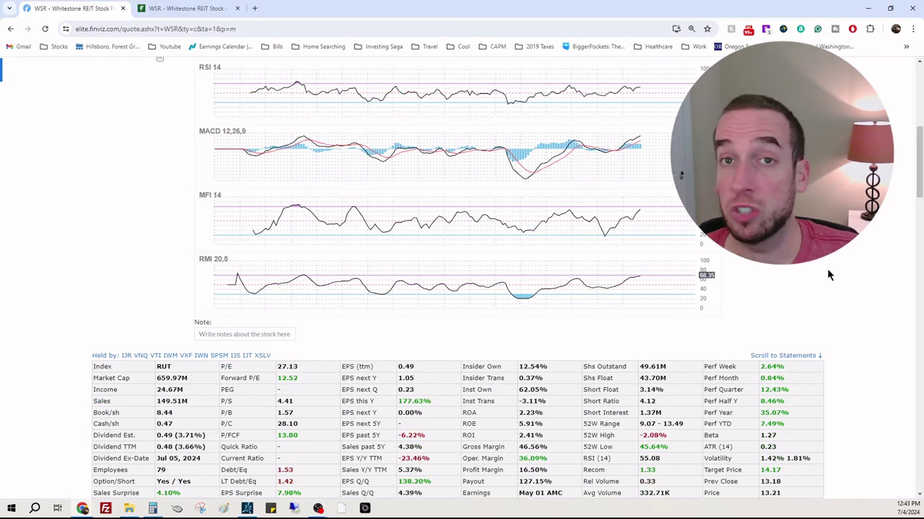
{"action": "scroll", "coordinate": [848, 279], "scroll_direction": "up", "scroll_amount": 1}
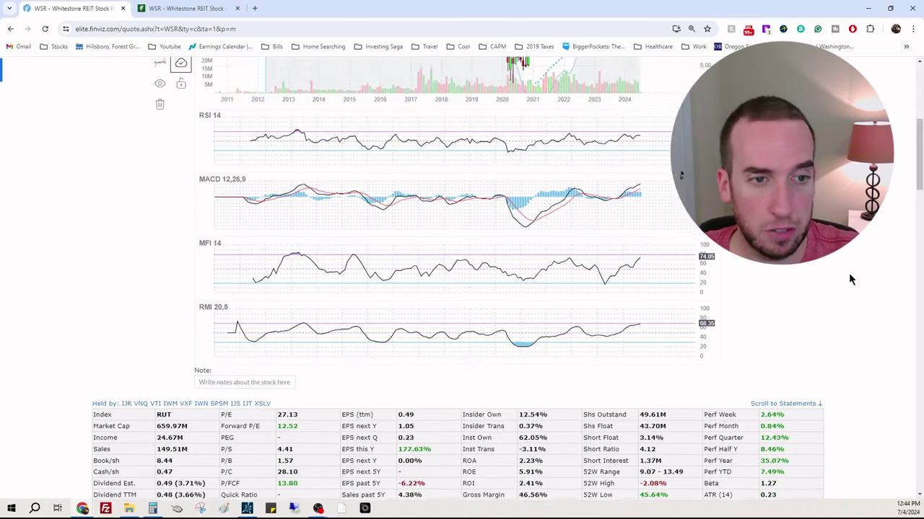
{"action": "scroll", "coordinate": [848, 273], "scroll_direction": "up", "scroll_amount": 3}
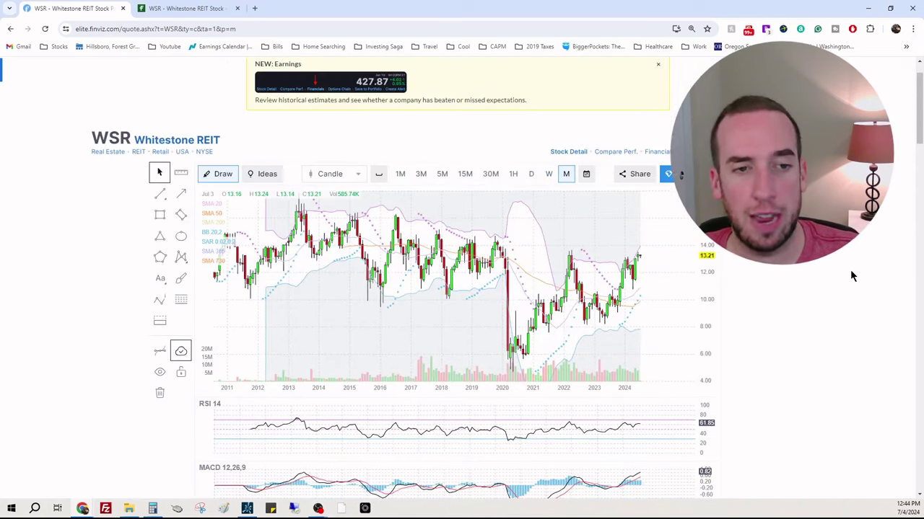
{"action": "scroll", "coordinate": [849, 270], "scroll_direction": "down", "scroll_amount": 1}
{"action": "scroll", "coordinate": [850, 274], "scroll_direction": "down", "scroll_amount": 1}
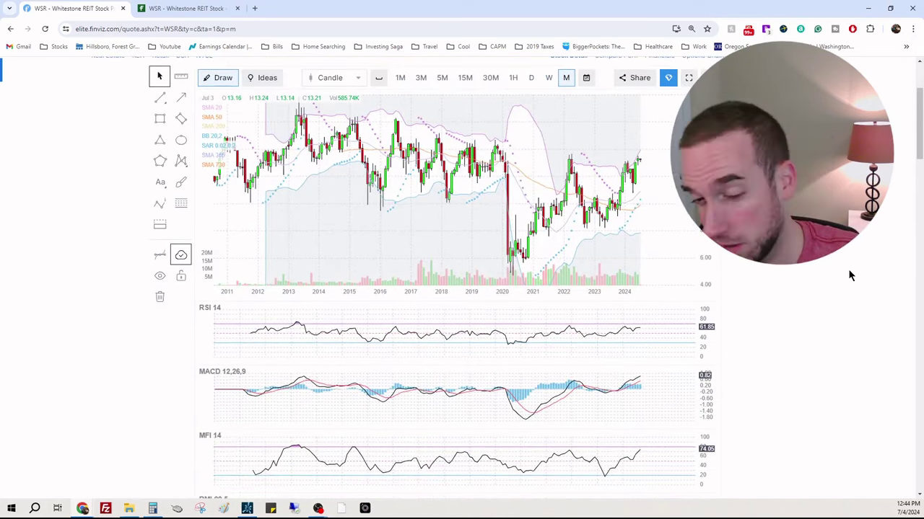